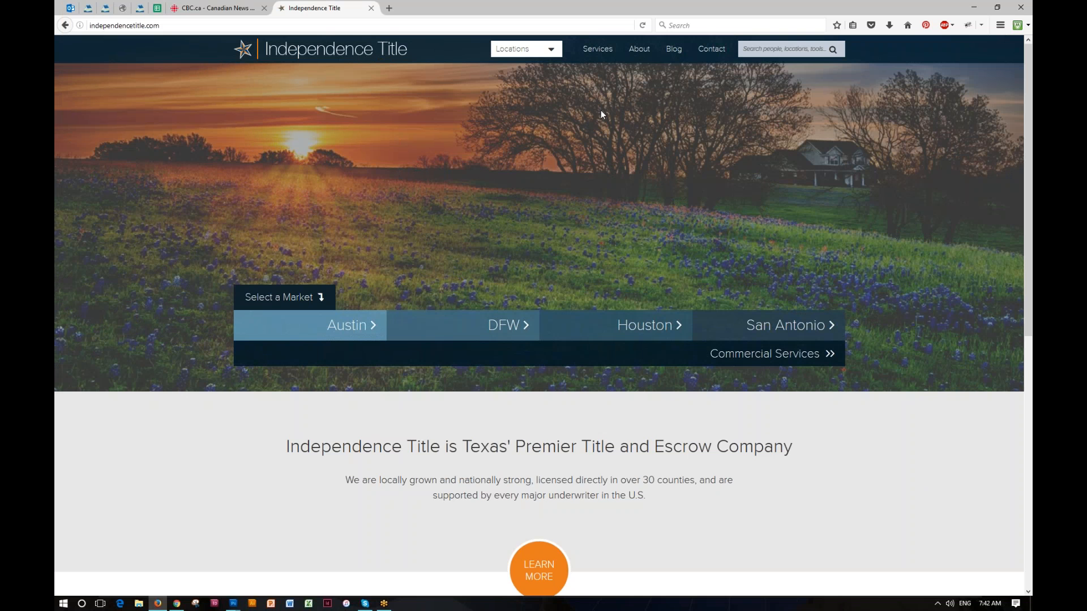
Open the Tools and Resources page for the Austin market on the Independence Title website.
{"action": "left_click", "coordinate": [345, 325]}
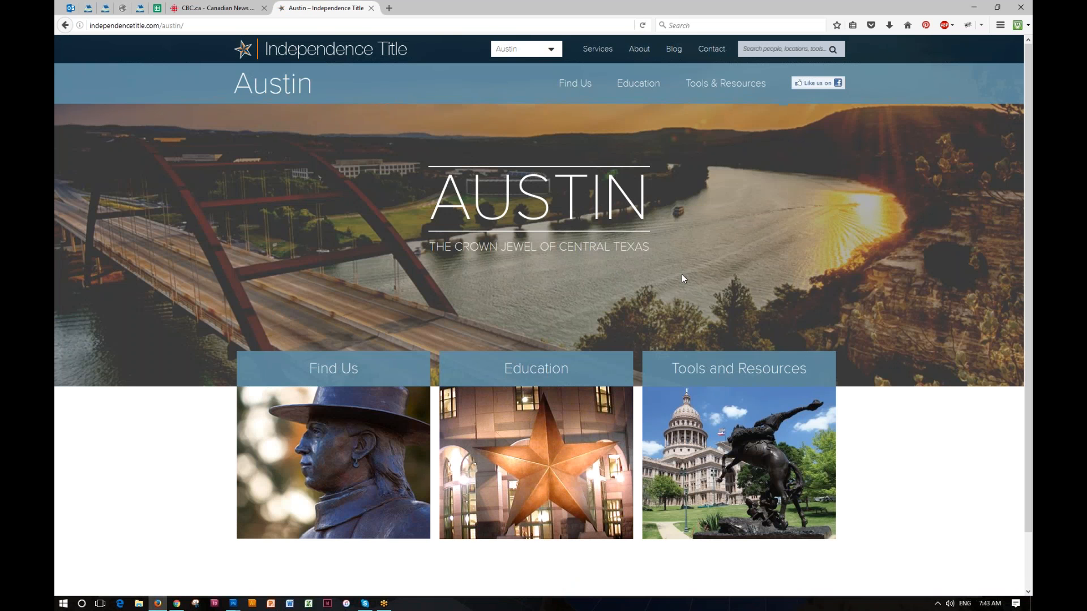
{"action": "left_click", "coordinate": [720, 372]}
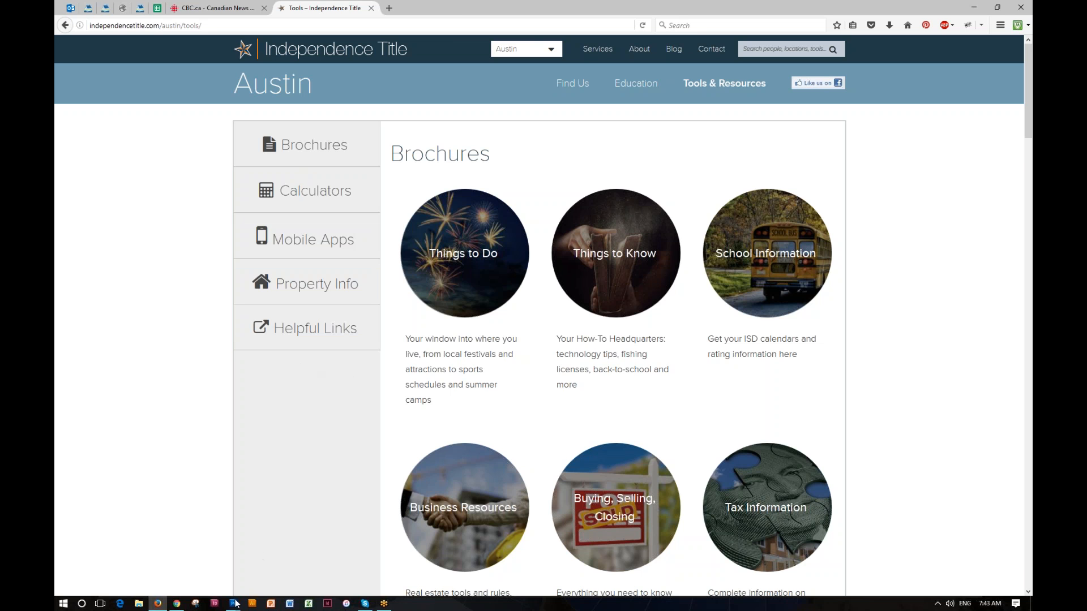
Switch to Photoshop and look over the Marketing Tools landing page mockup from its header to the lower tool images.
{"action": "mouse_move", "coordinate": [233, 603]}
{"action": "left_click", "coordinate": [249, 574]}
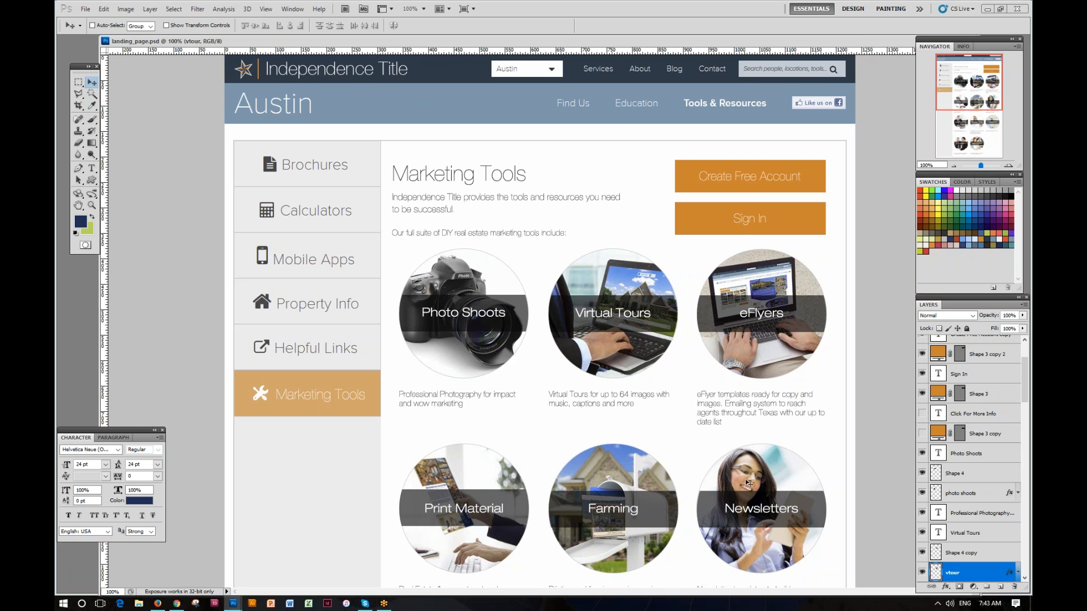
{"action": "scroll", "coordinate": [729, 502], "scroll_direction": "down", "scroll_amount": 2}
{"action": "scroll", "coordinate": [629, 243], "scroll_direction": "up", "scroll_amount": 2}
Switch back to the browser and go through the Realtour home page to the logged-in marketing dashboard.
{"action": "left_click", "coordinate": [158, 603]}
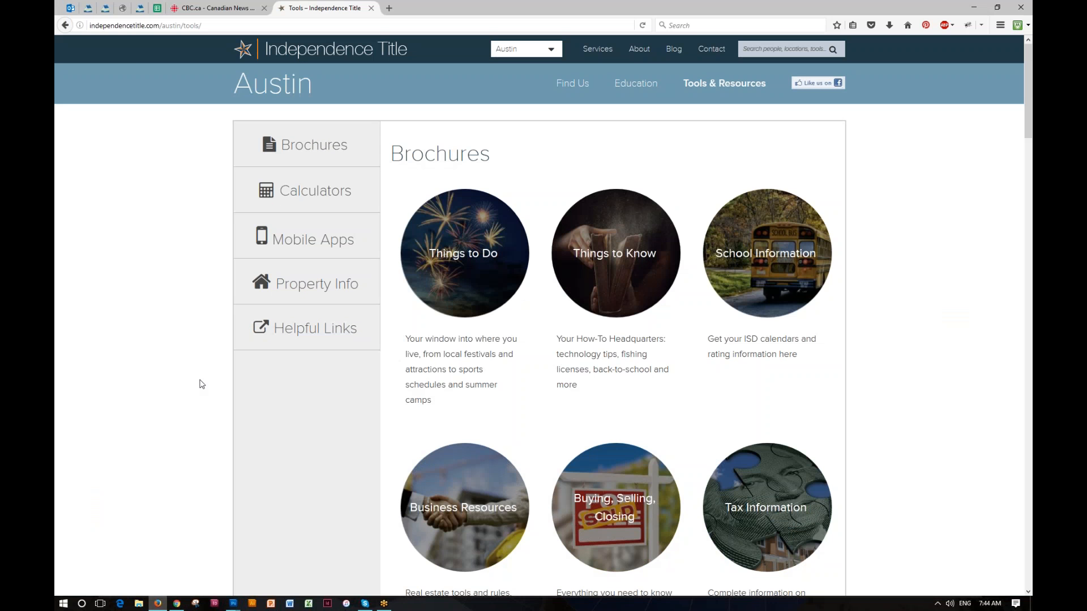
{"action": "left_click", "coordinate": [122, 8]}
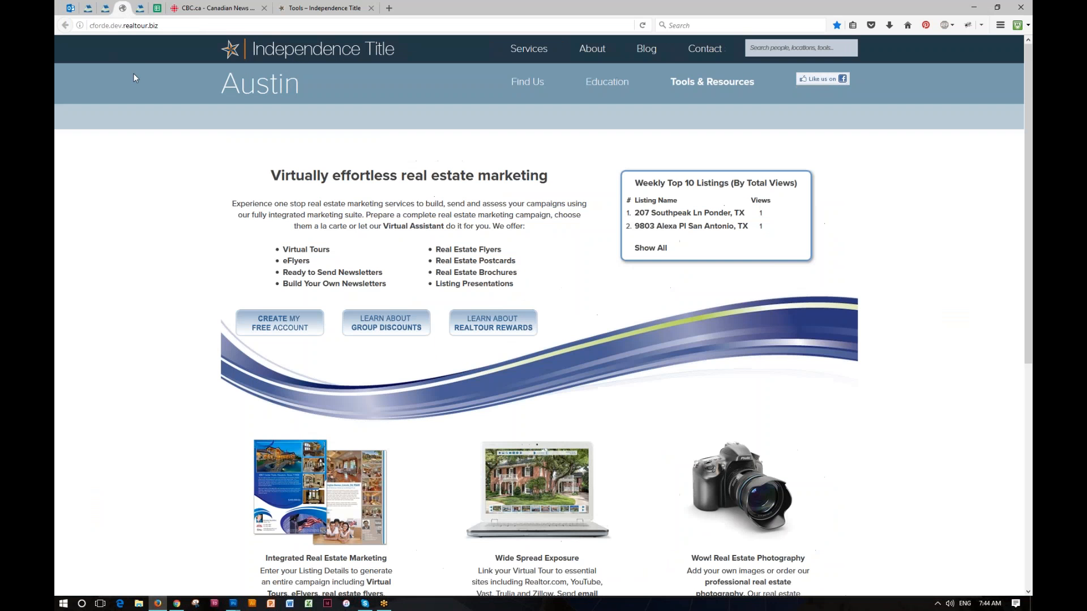
{"action": "left_click", "coordinate": [105, 8]}
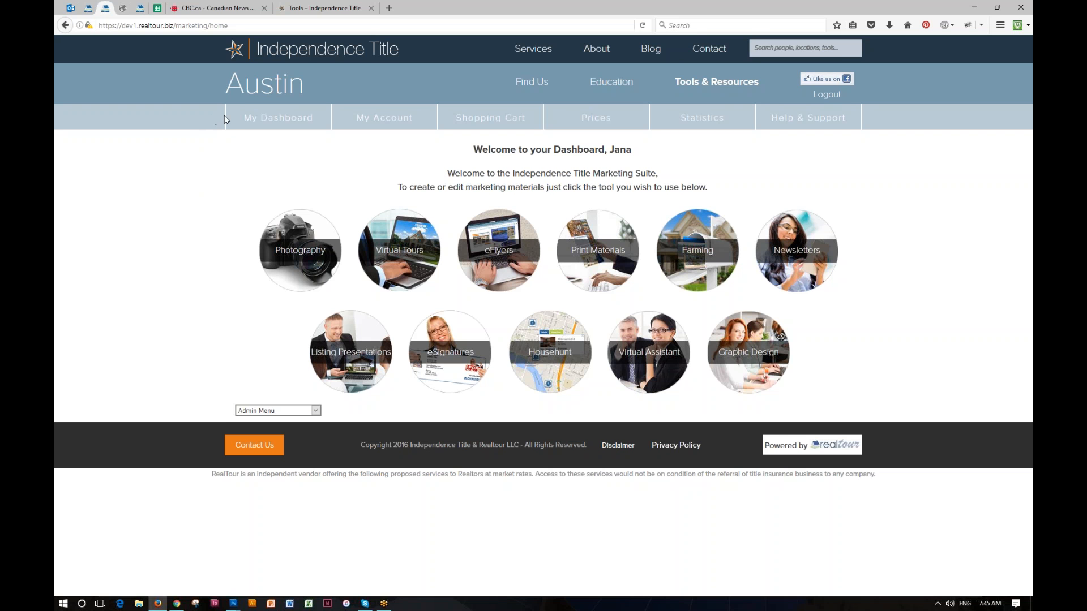
Review the account's contact info and bio page, its headshots and its logos.
{"action": "mouse_move", "coordinate": [268, 121]}
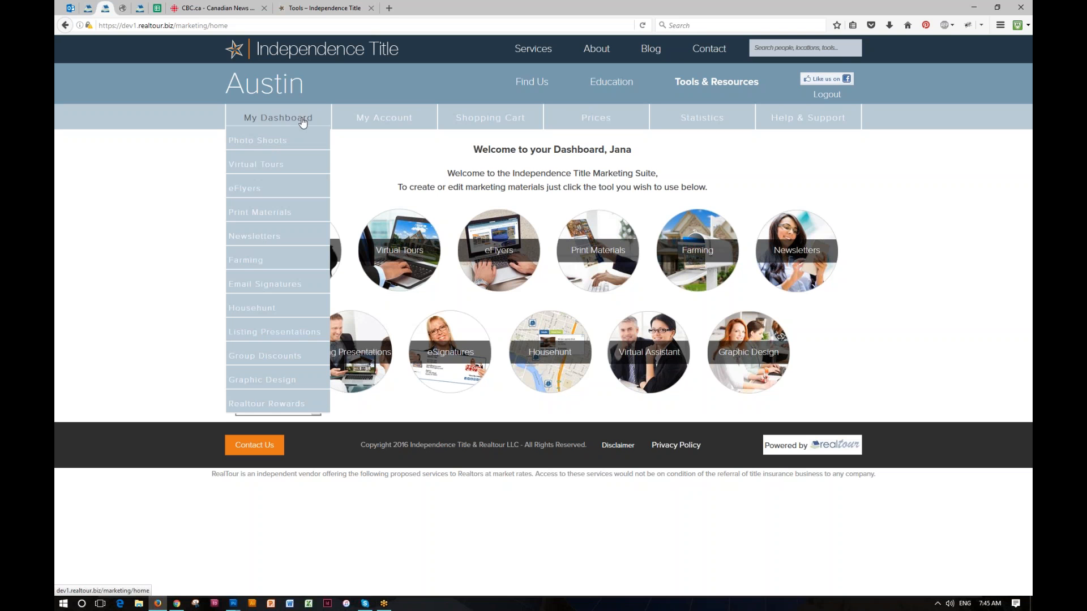
{"action": "mouse_move", "coordinate": [393, 118]}
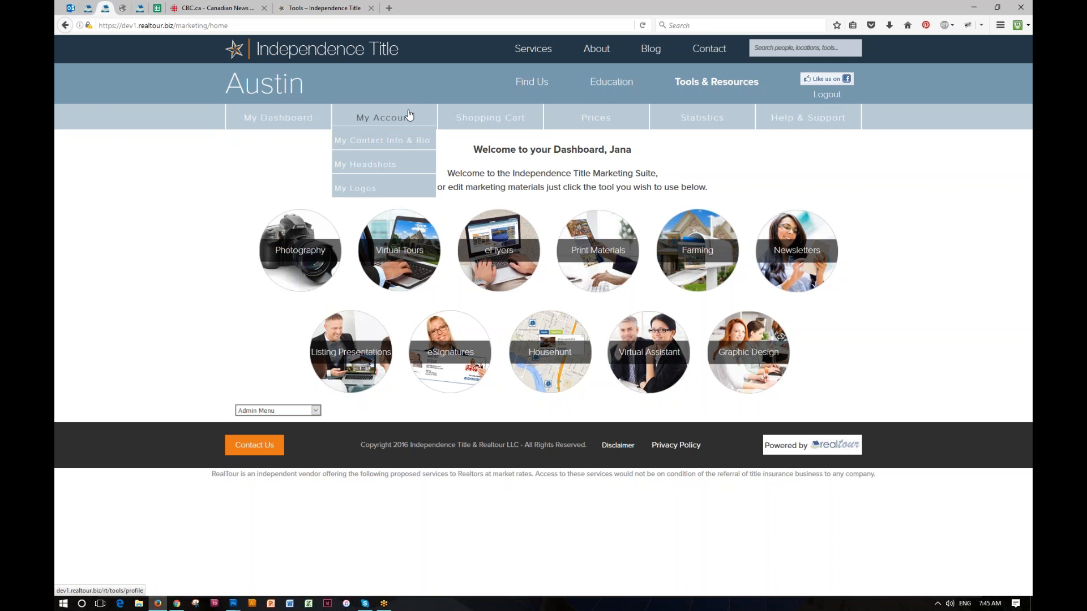
{"action": "left_click", "coordinate": [394, 141]}
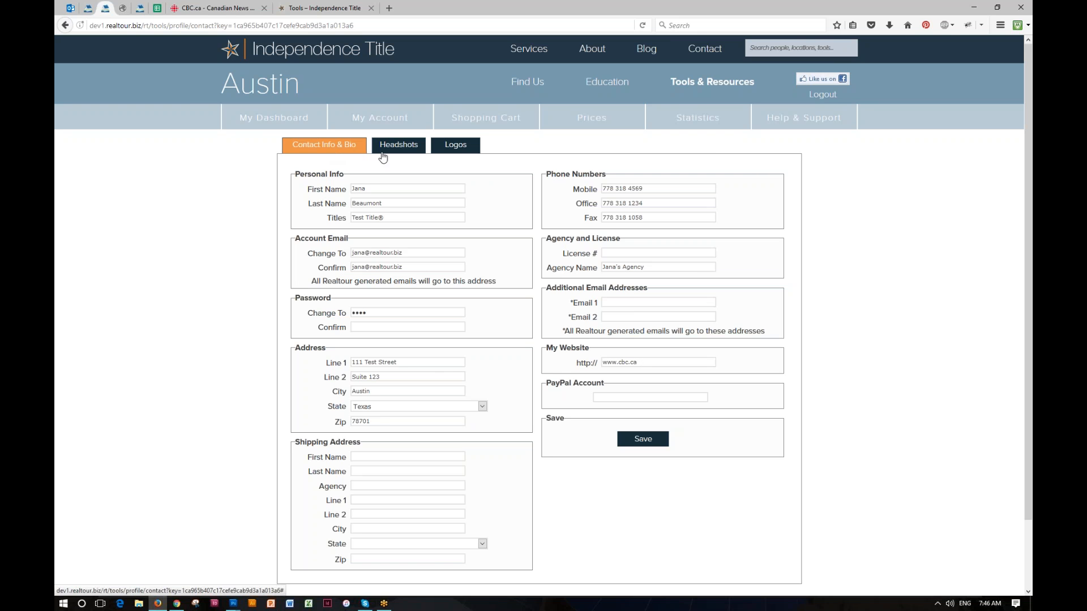
{"action": "left_click", "coordinate": [399, 149]}
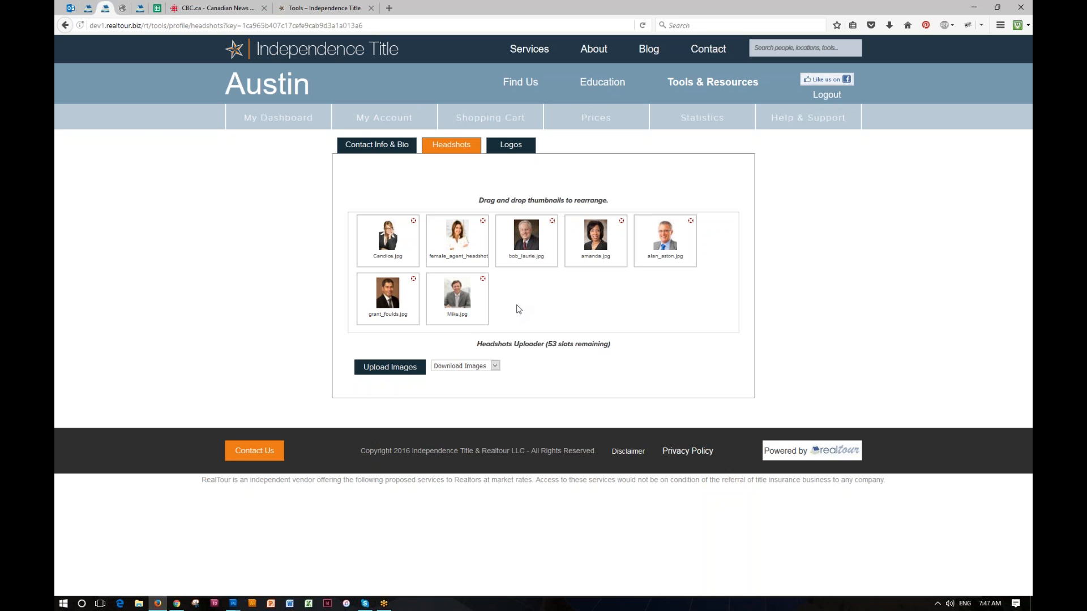
{"action": "left_click", "coordinate": [507, 148]}
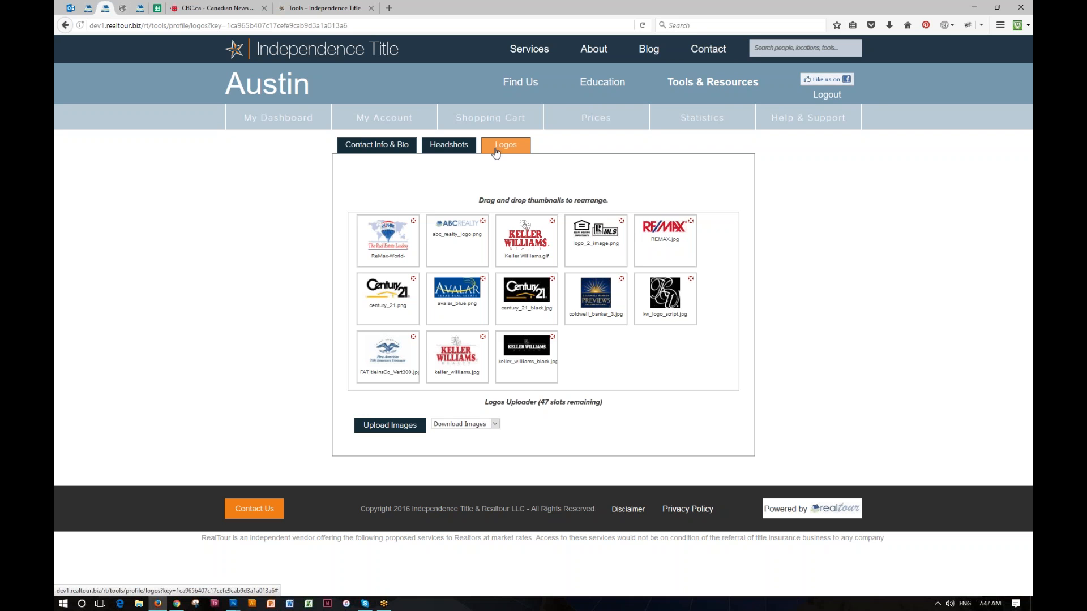
Return to the dashboard and look through the Shopping Cart, Prices, Statistics and Help & Support options.
{"action": "left_click", "coordinate": [283, 121]}
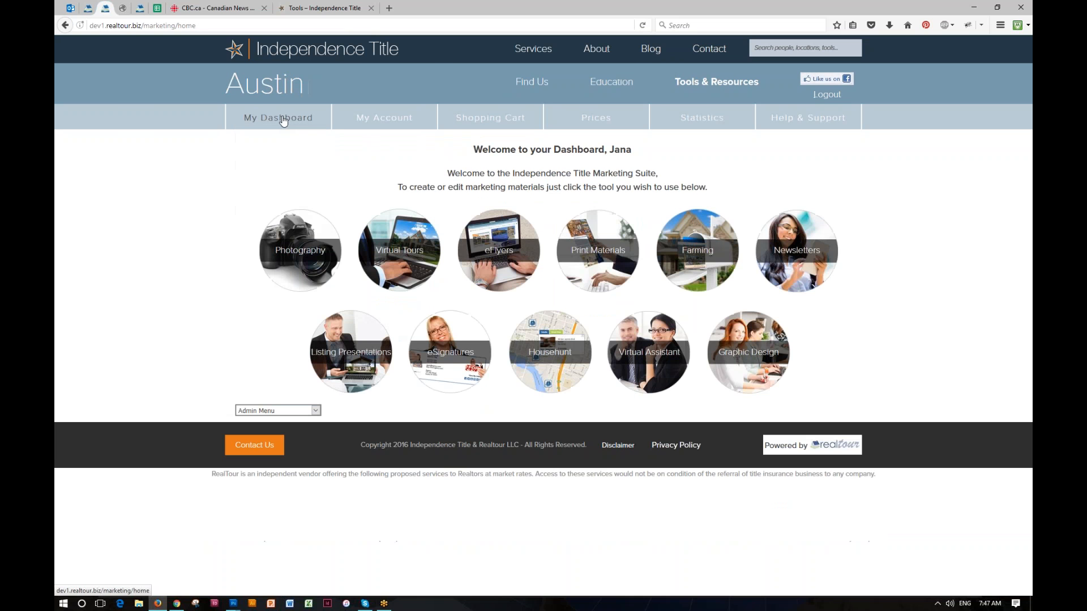
{"action": "mouse_move", "coordinate": [502, 112]}
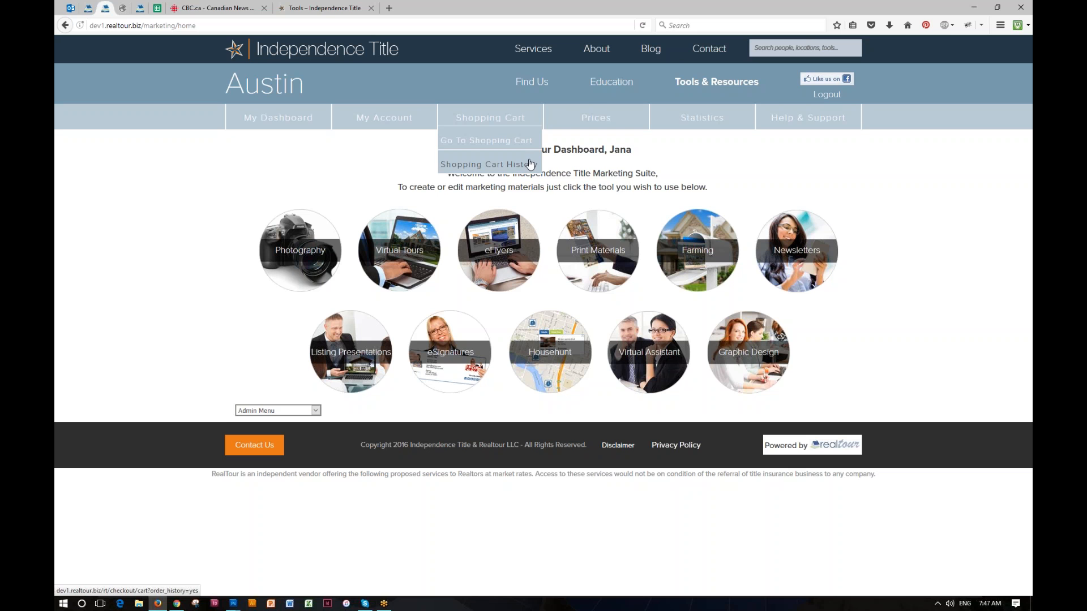
{"action": "mouse_move", "coordinate": [612, 114]}
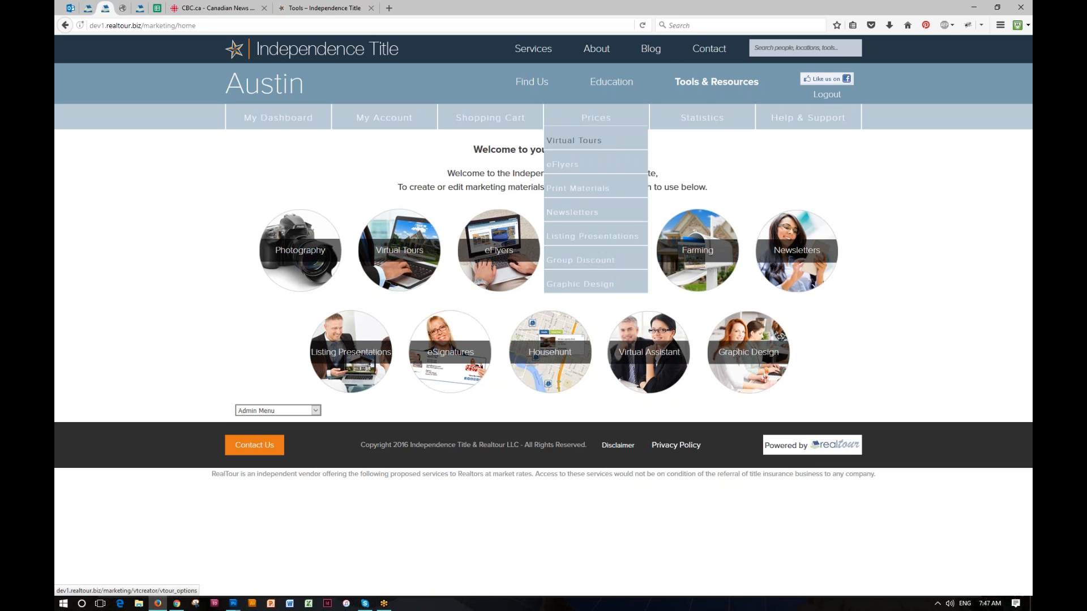
{"action": "mouse_move", "coordinate": [719, 117]}
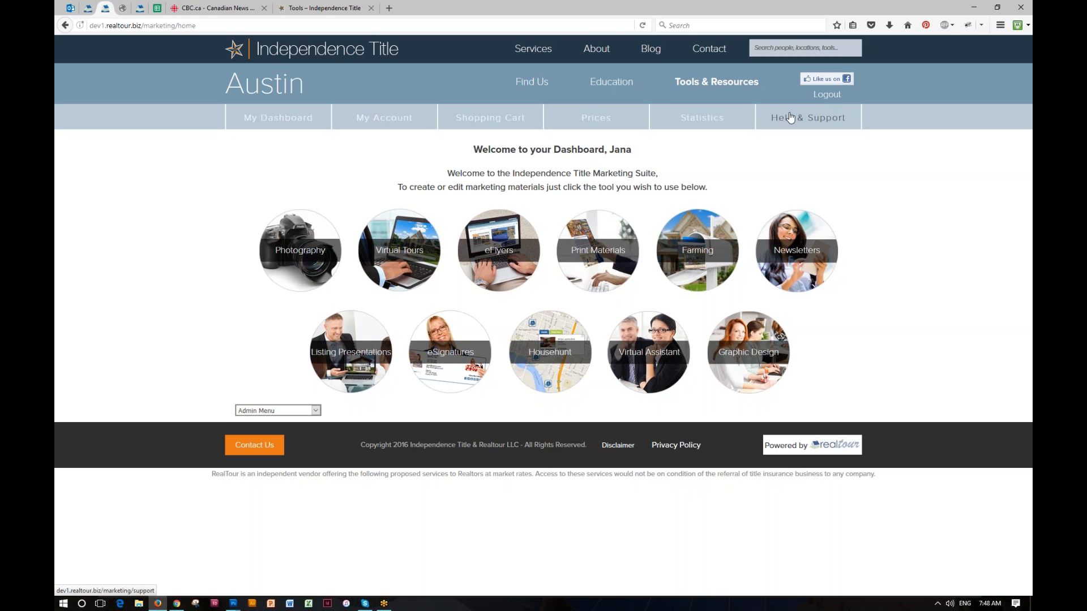
{"action": "mouse_move", "coordinate": [352, 119]}
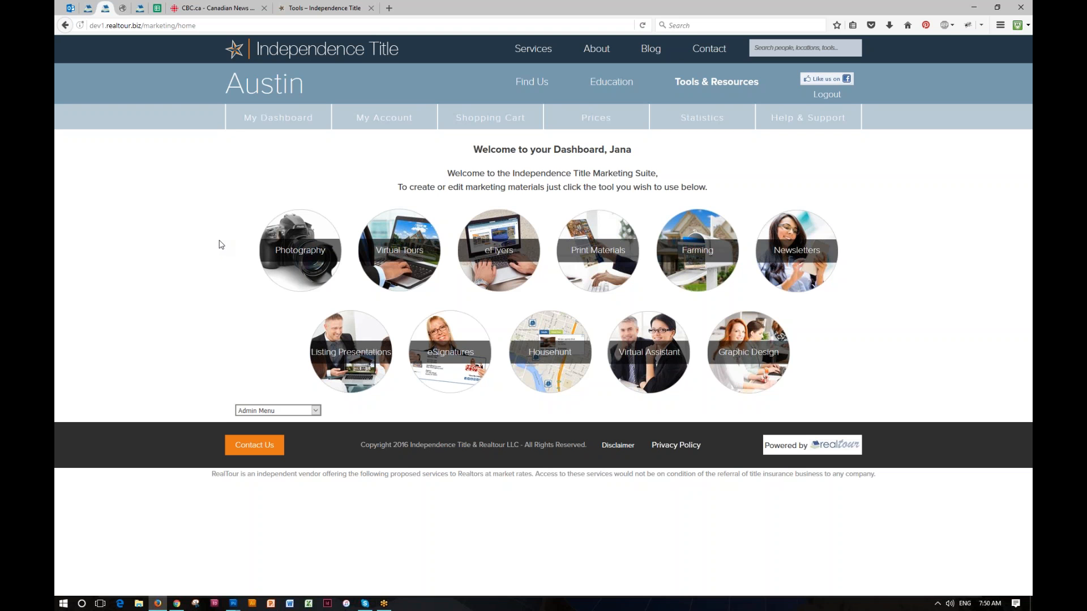
Create a new listing from the Photography tool and enter the property's street address.
{"action": "left_click", "coordinate": [311, 252]}
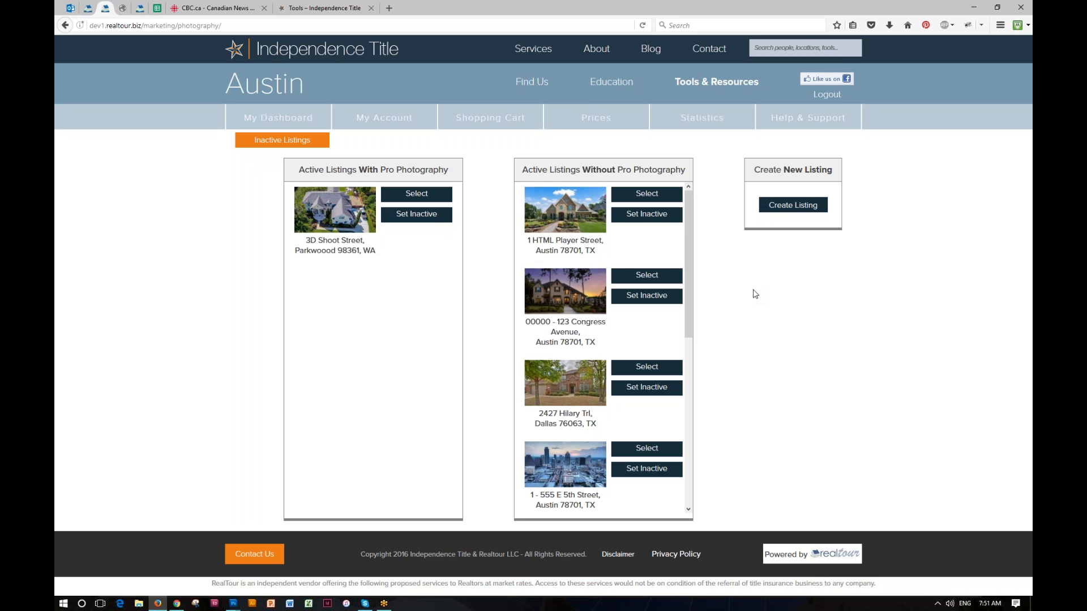
{"action": "left_click", "coordinate": [793, 206]}
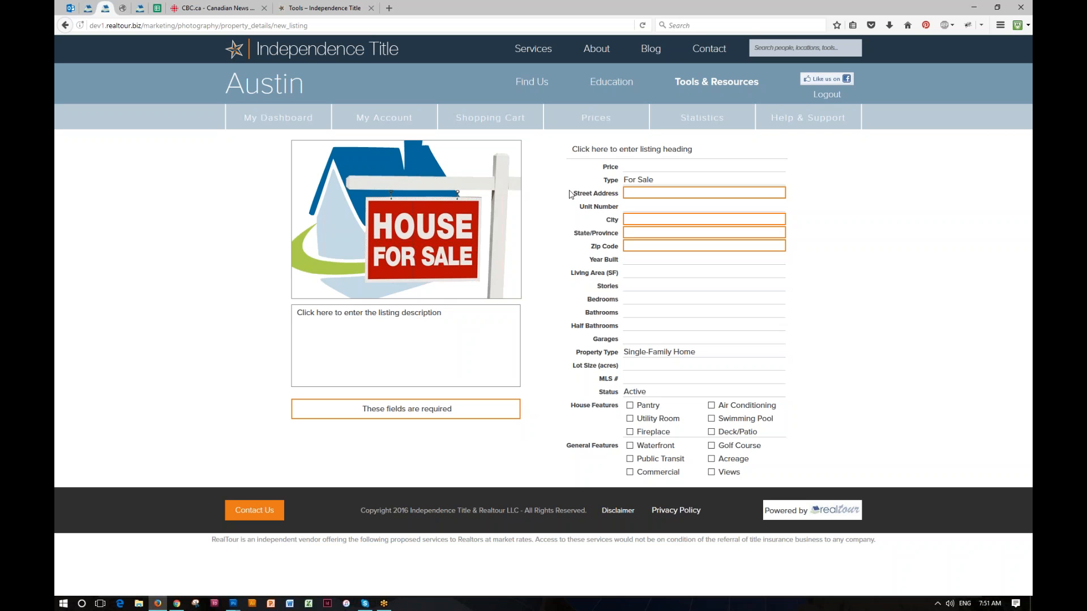
{"action": "left_click", "coordinate": [651, 193]}
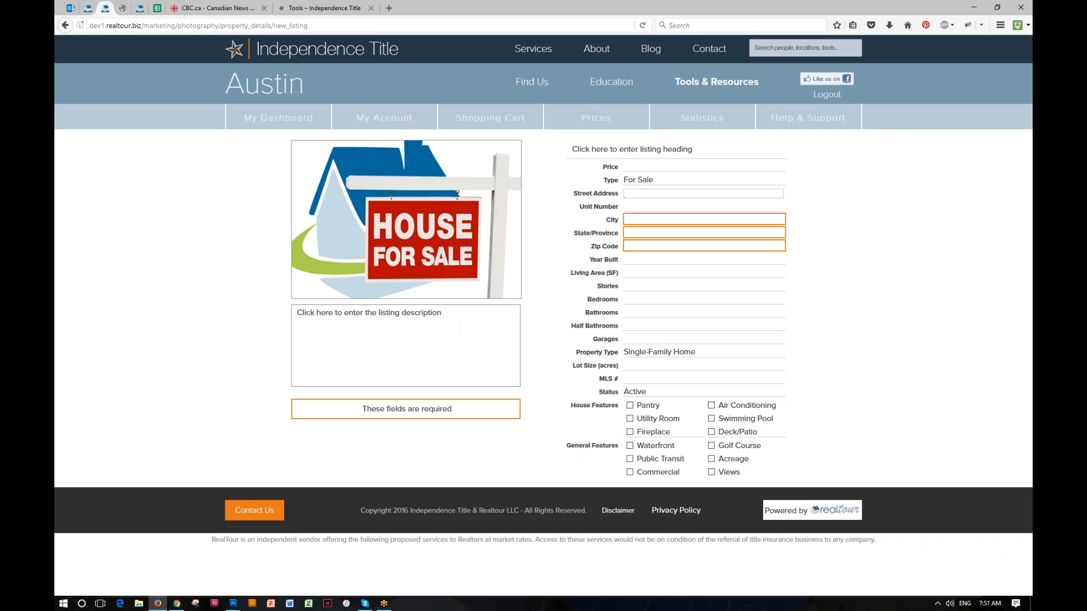
{"action": "key", "text": "Tab"}
Set the listing's city to Austin and enter its zip code.
{"action": "type", "text": "Aust"}
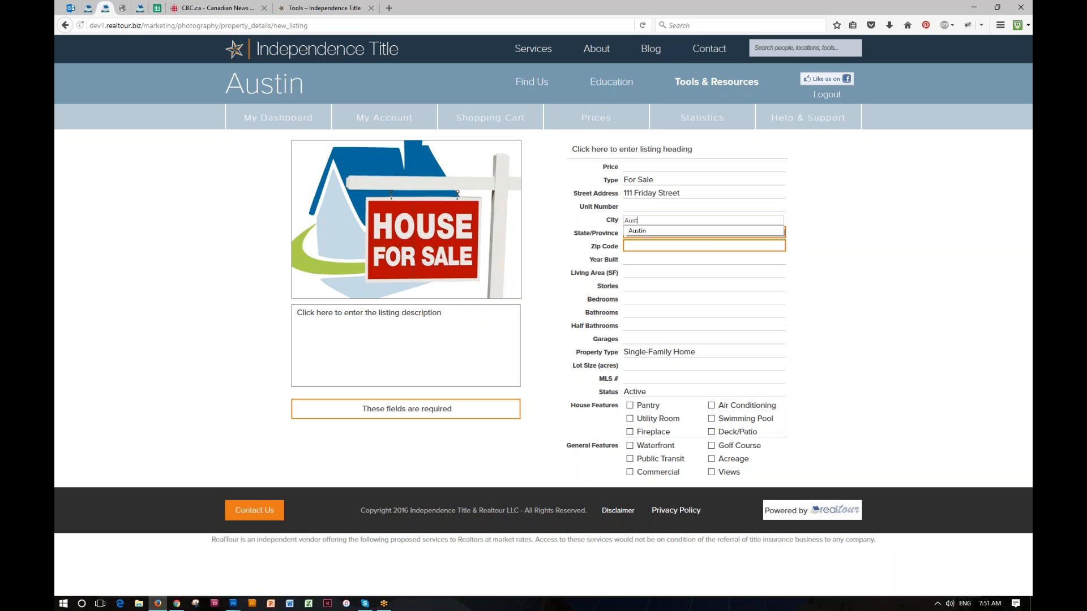
{"action": "type", "text": "in"}
{"action": "key", "text": "Tab"}
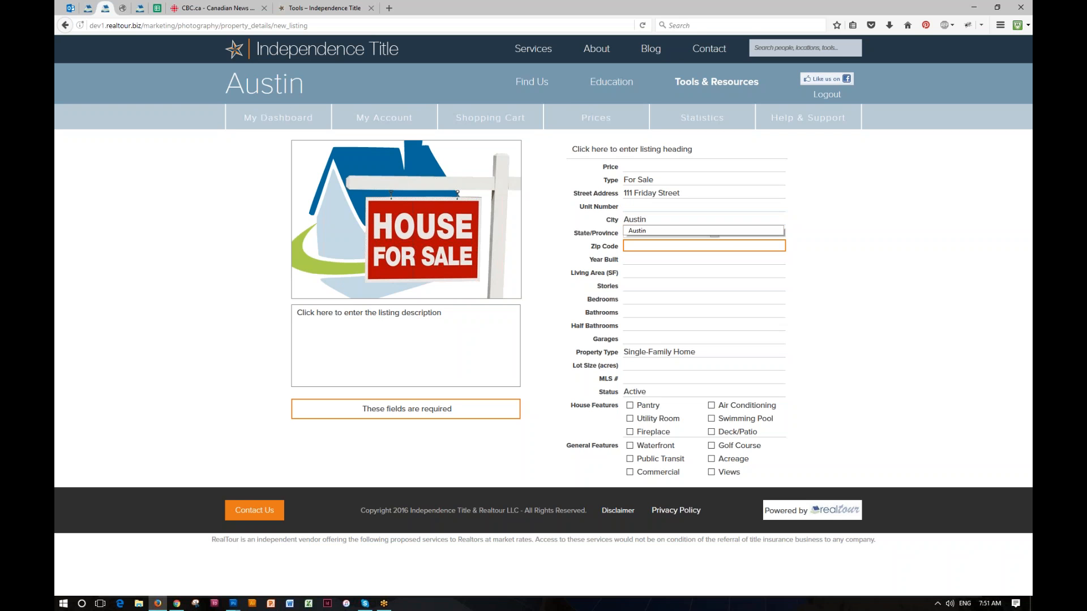
{"action": "type", "text": "78701"}
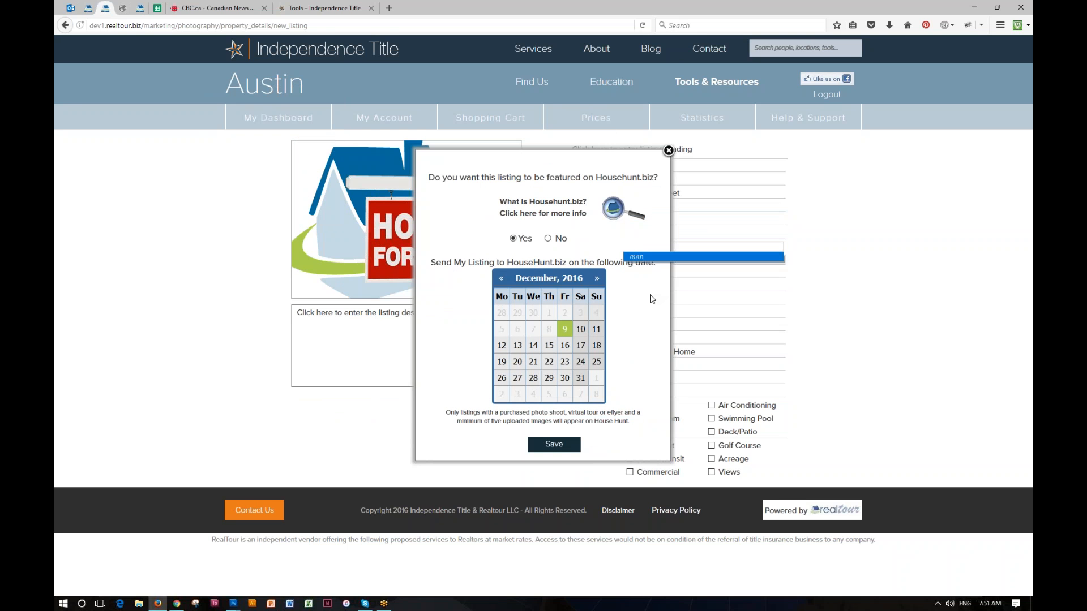
{"action": "left_click", "coordinate": [650, 295]}
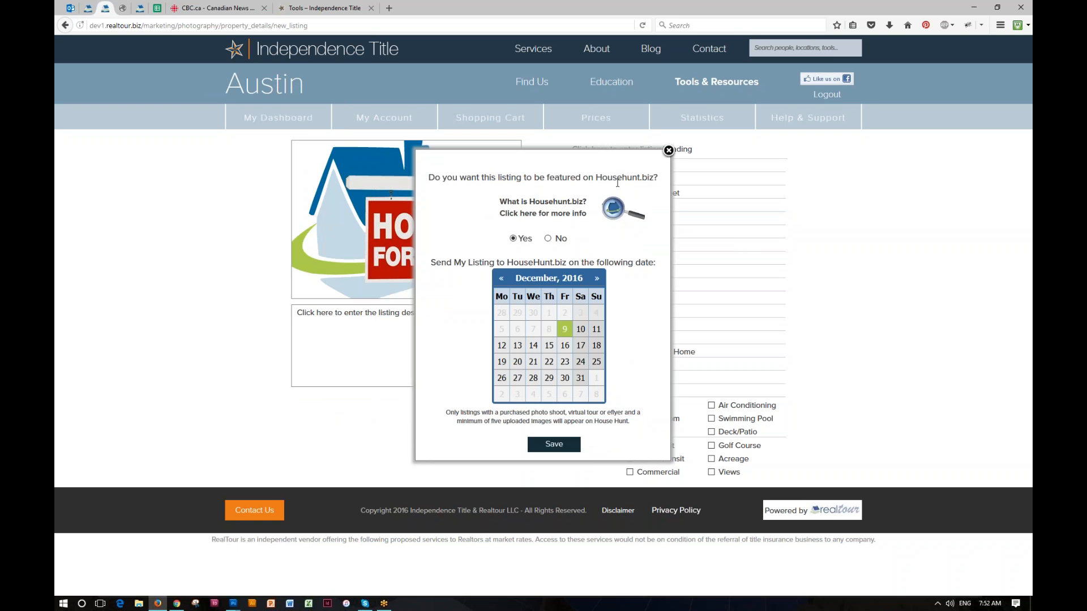
Choose not to feature the listing on Househunt.biz, save that choice and create the listing.
{"action": "left_click", "coordinate": [547, 239]}
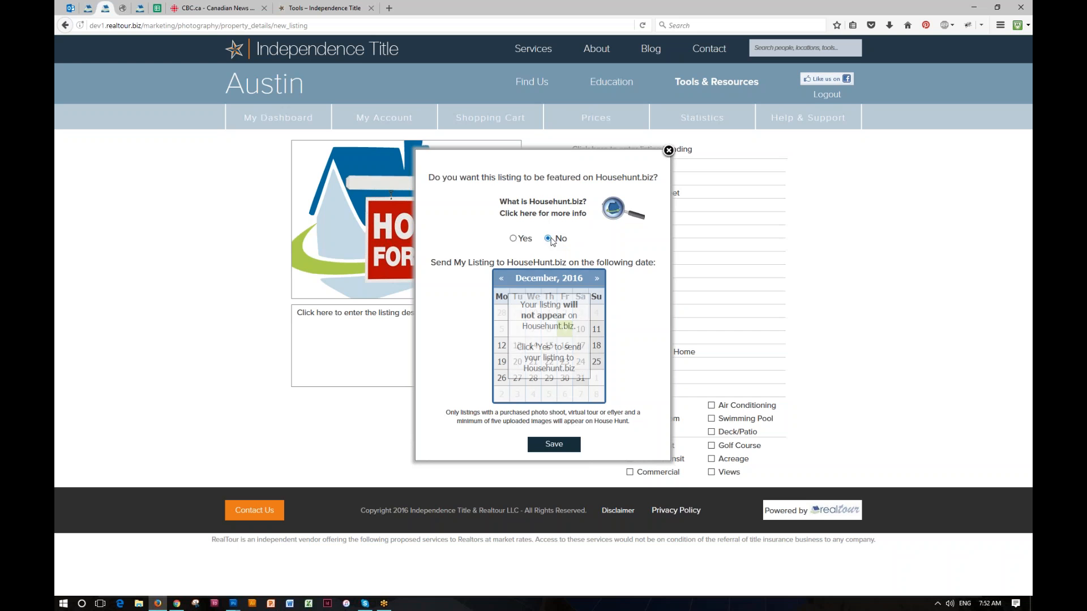
{"action": "left_click", "coordinate": [554, 445]}
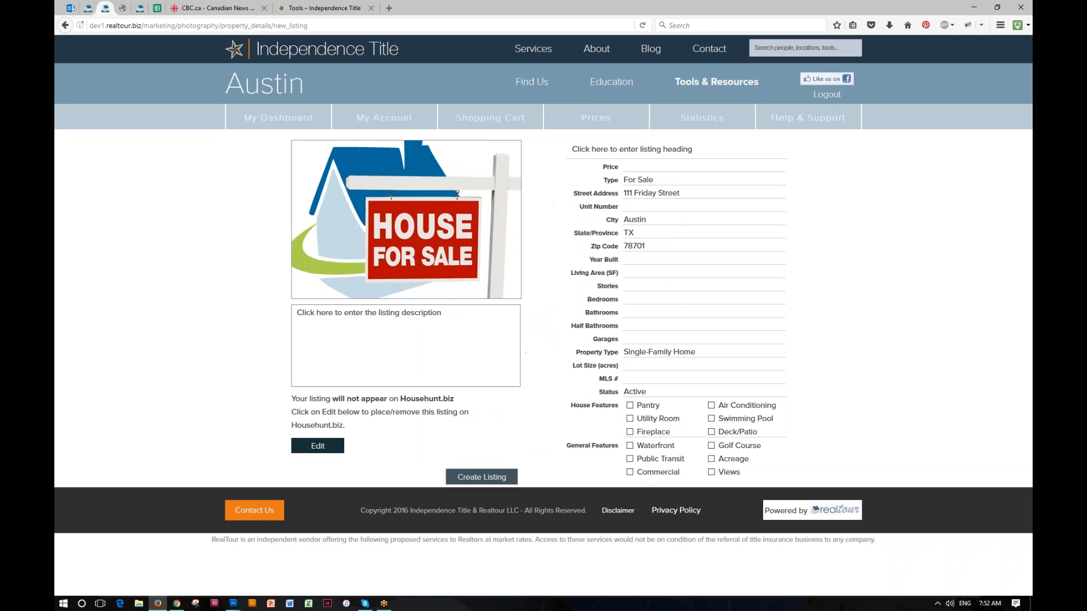
{"action": "left_click", "coordinate": [488, 480]}
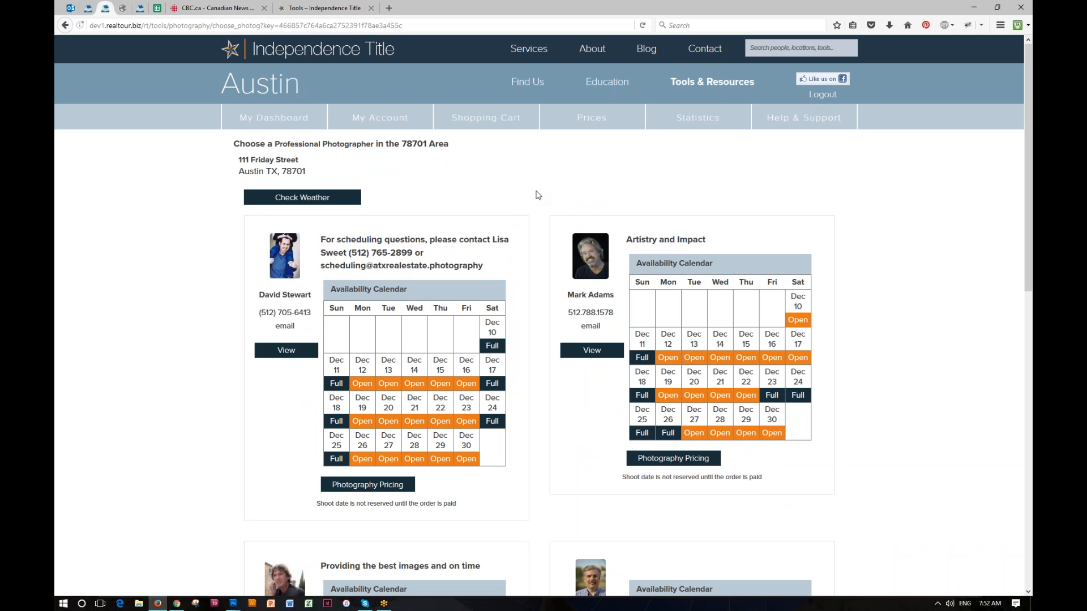
Look over the professional photographers offered for the listing's zip code area and their availability calendars.
{"action": "left_click_drag", "start_coordinate": [402, 143], "coordinate": [427, 144]}
{"action": "scroll", "coordinate": [543, 242], "scroll_direction": "down", "scroll_amount": 5}
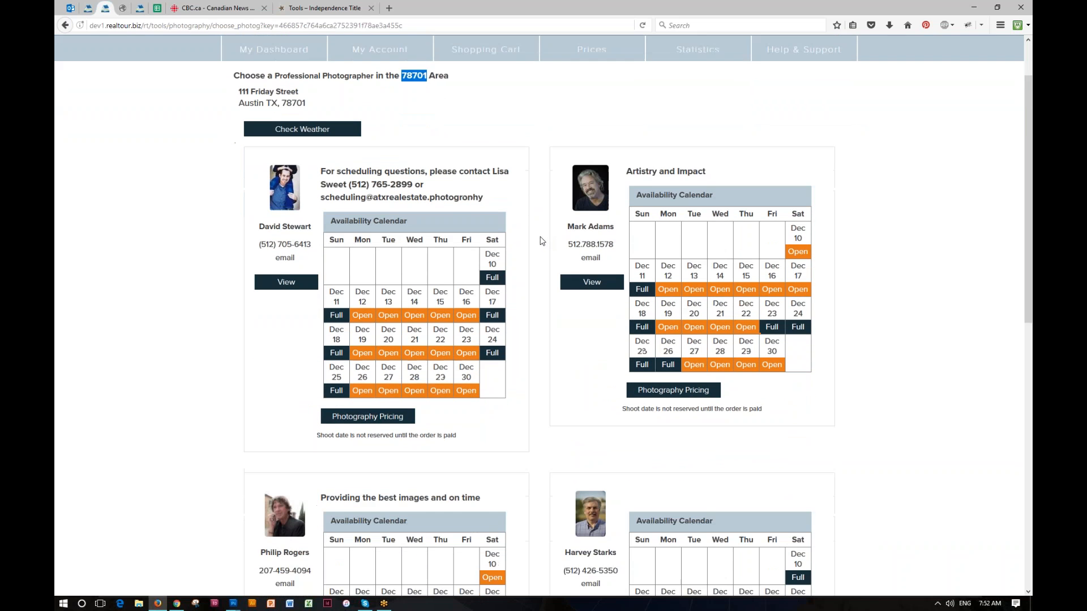
{"action": "scroll", "coordinate": [536, 242], "scroll_direction": "down", "scroll_amount": 5}
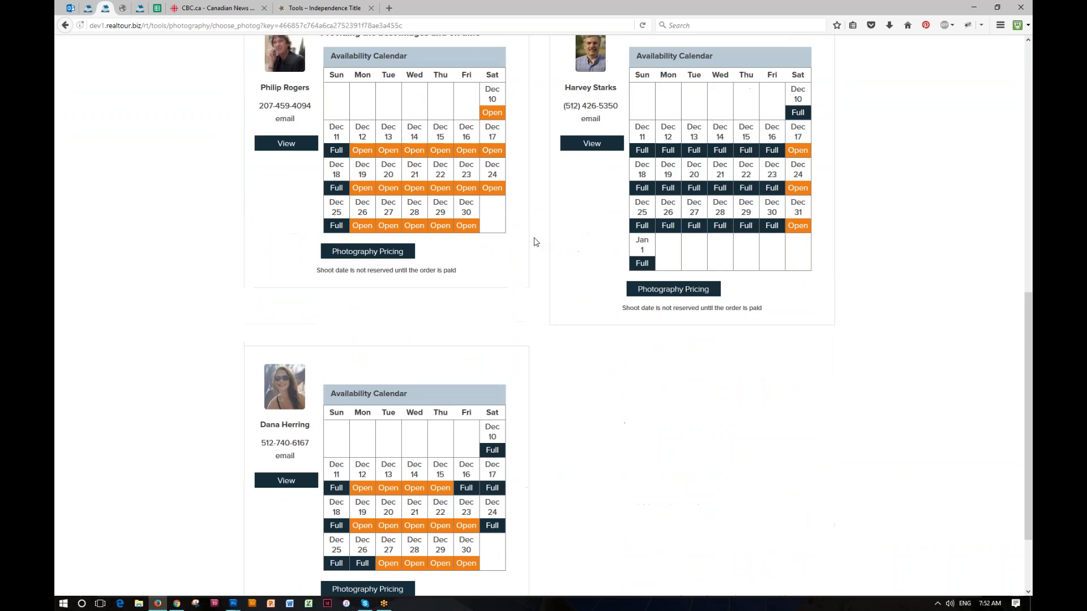
{"action": "scroll", "coordinate": [535, 242], "scroll_direction": "up", "scroll_amount": 3}
{"action": "scroll", "coordinate": [534, 242], "scroll_direction": "up", "scroll_amount": 7}
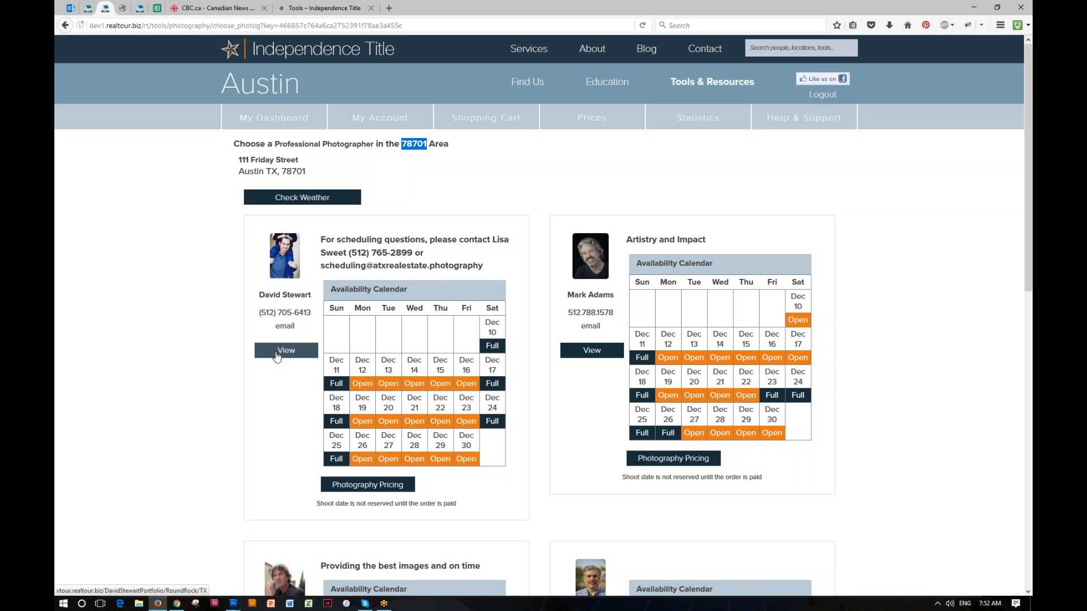
Review the first photographer's full photography price list, including the HDR, twilight and aerial packages, and close it.
{"action": "left_click", "coordinate": [369, 487]}
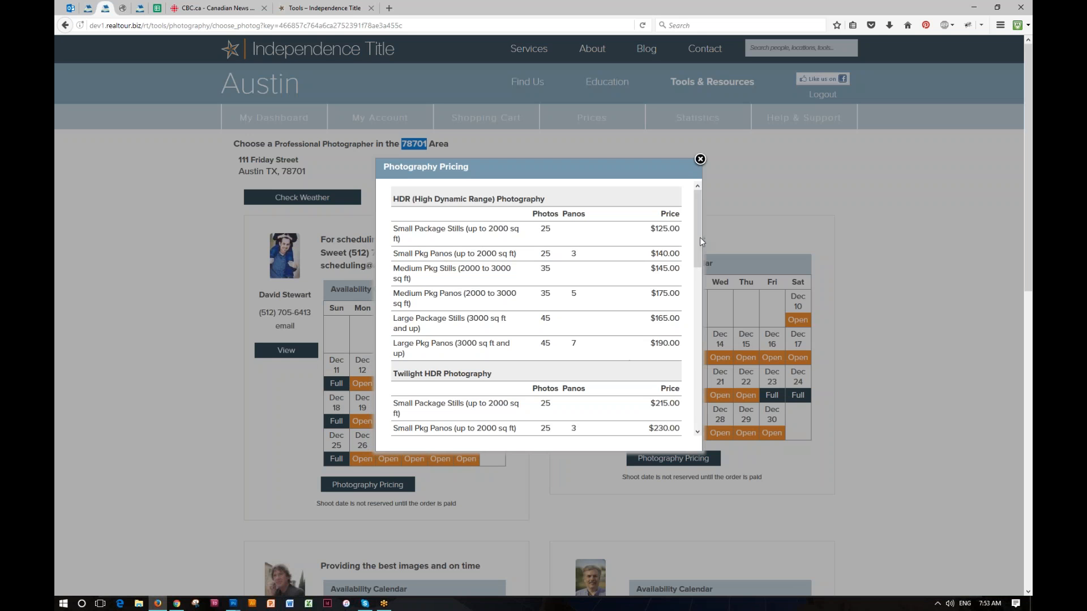
{"action": "left_click_drag", "start_coordinate": [700, 240], "coordinate": [697, 351]}
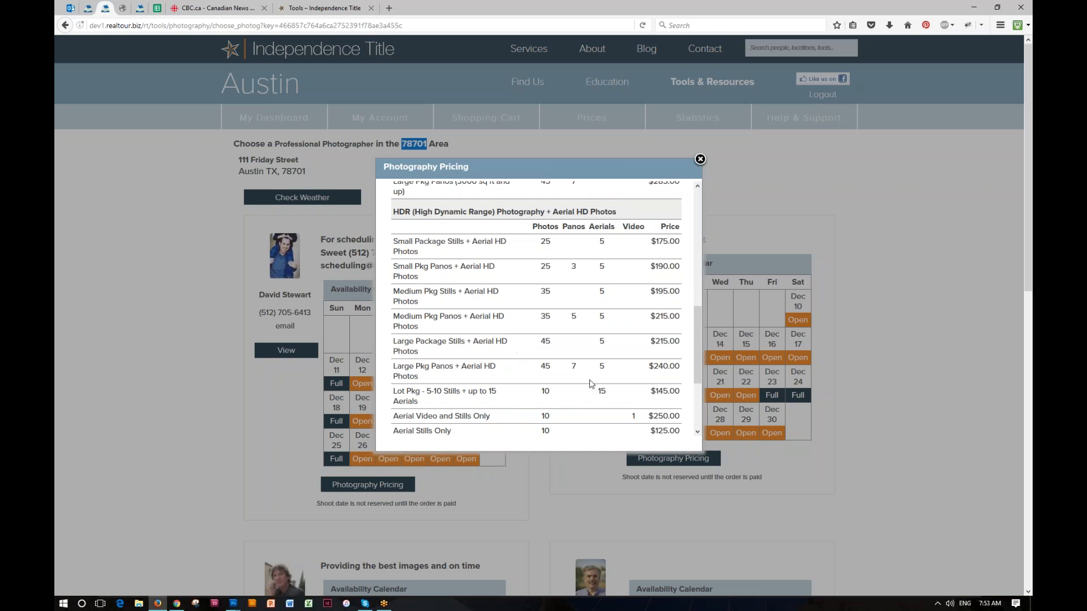
{"action": "left_click_drag", "start_coordinate": [698, 366], "coordinate": [691, 246]}
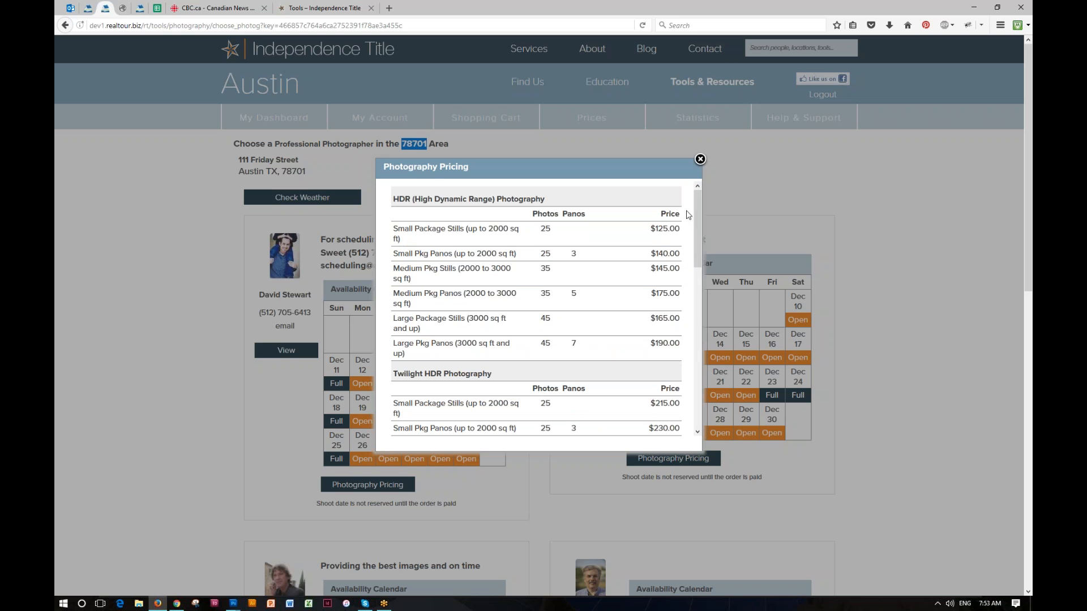
{"action": "left_click", "coordinate": [698, 161]}
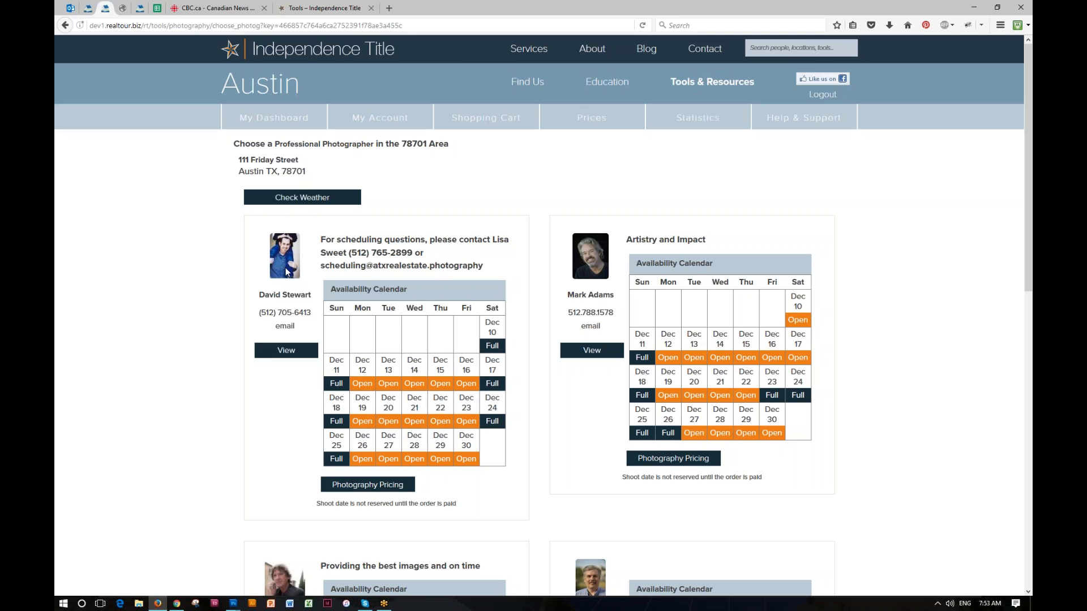
Choose December 12 for the first photographer's shoot and select the HDR Small Package Stills (up to 2000 sq ft) for $125.00.
{"action": "left_click", "coordinate": [364, 369]}
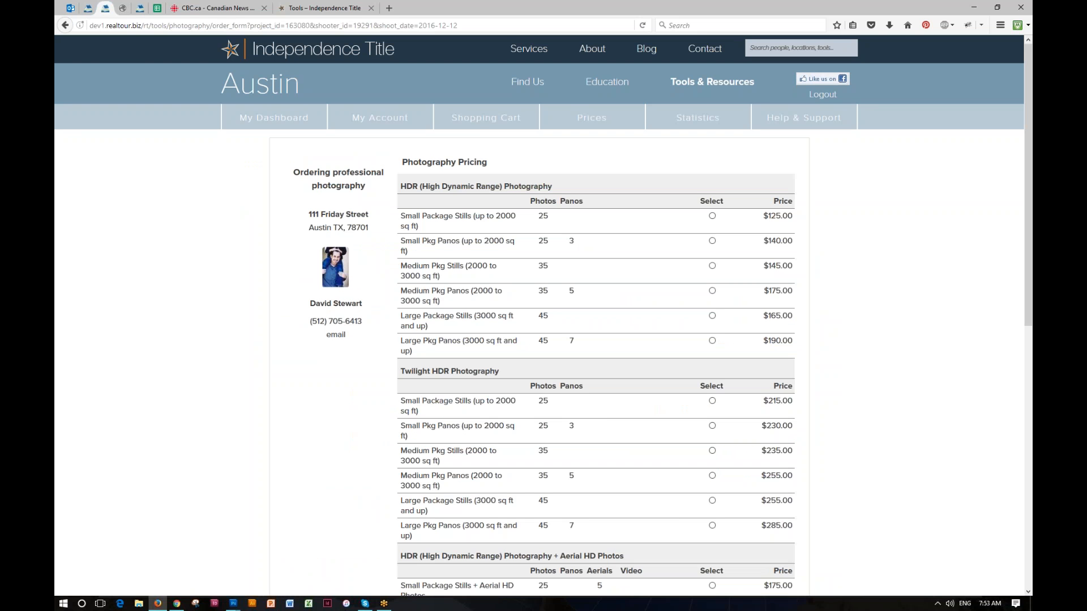
{"action": "left_click", "coordinate": [713, 216]}
{"action": "scroll", "coordinate": [843, 324], "scroll_direction": "down", "scroll_amount": 3}
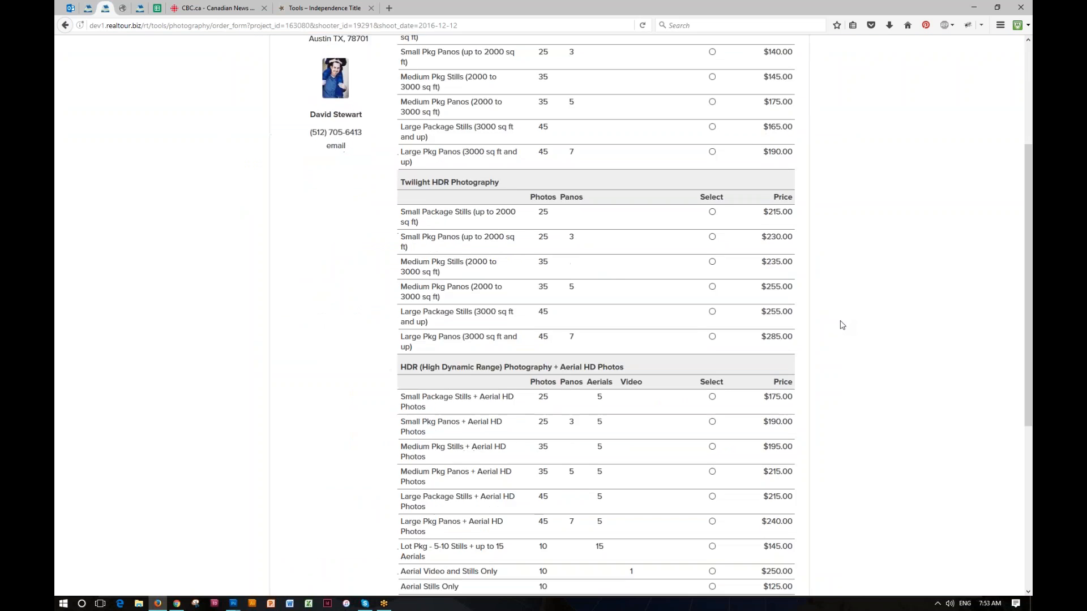
Add the December 12 photo shoot to the cart with access set to meeting the photographer at the property.
{"action": "scroll", "coordinate": [842, 325], "scroll_direction": "down", "scroll_amount": 5}
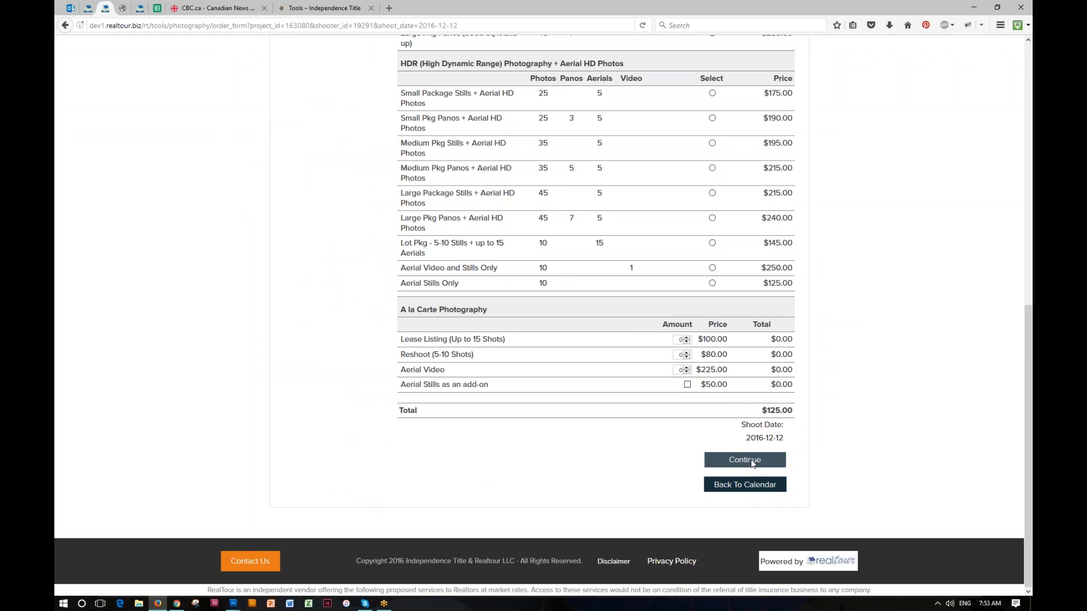
{"action": "left_click", "coordinate": [752, 463]}
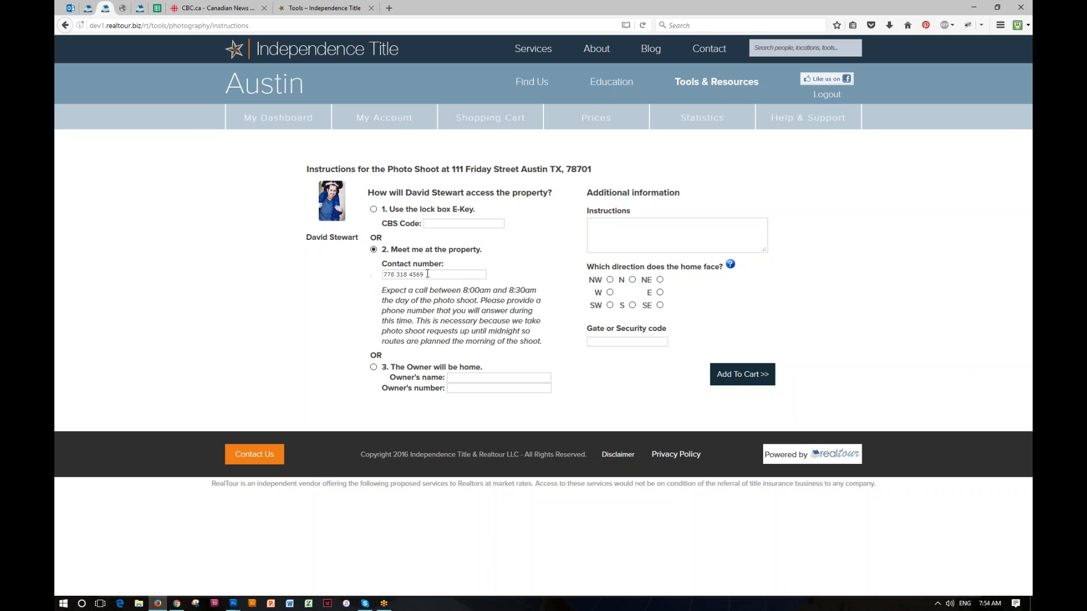
{"action": "left_click_drag", "start_coordinate": [425, 275], "coordinate": [365, 284]}
{"action": "left_click", "coordinate": [365, 284]}
{"action": "mouse_move", "coordinate": [384, 129]}
{"action": "left_click", "coordinate": [373, 367]}
{"action": "left_click", "coordinate": [373, 249]}
{"action": "left_click", "coordinate": [677, 224]}
{"action": "left_click", "coordinate": [741, 377]}
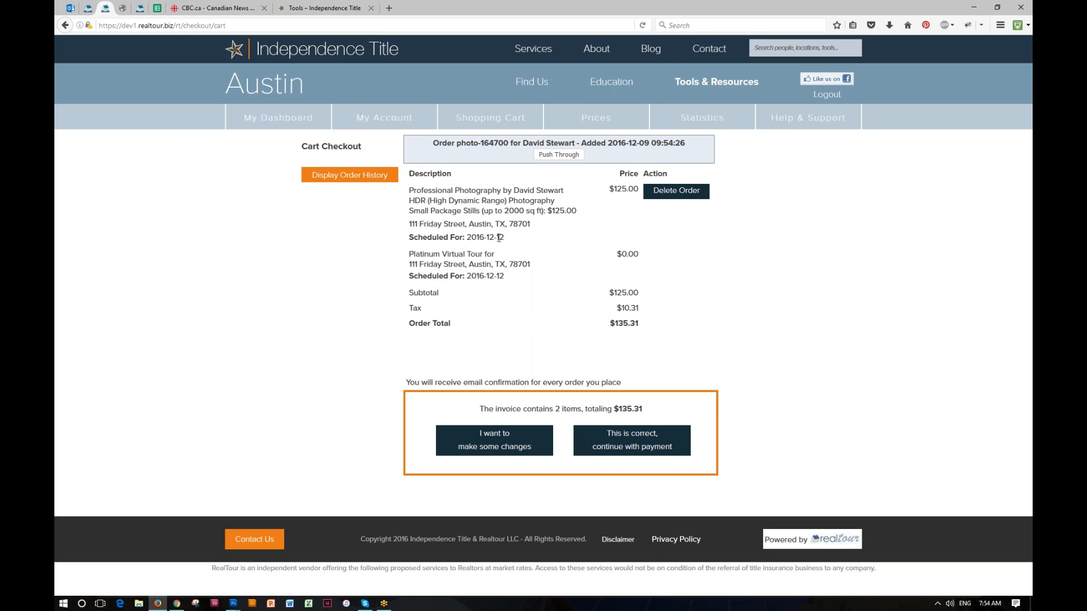
Review the cart's line items for the professional photography and the Platinum Virtual Tour, including their prices.
{"action": "left_click_drag", "start_coordinate": [408, 254], "coordinate": [497, 253]}
{"action": "left_click_drag", "start_coordinate": [616, 253], "coordinate": [638, 254]}
{"action": "left_click", "coordinate": [518, 189]}
{"action": "left_click_drag", "start_coordinate": [518, 189], "coordinate": [536, 190]}
{"action": "left_click", "coordinate": [1021, 248]}
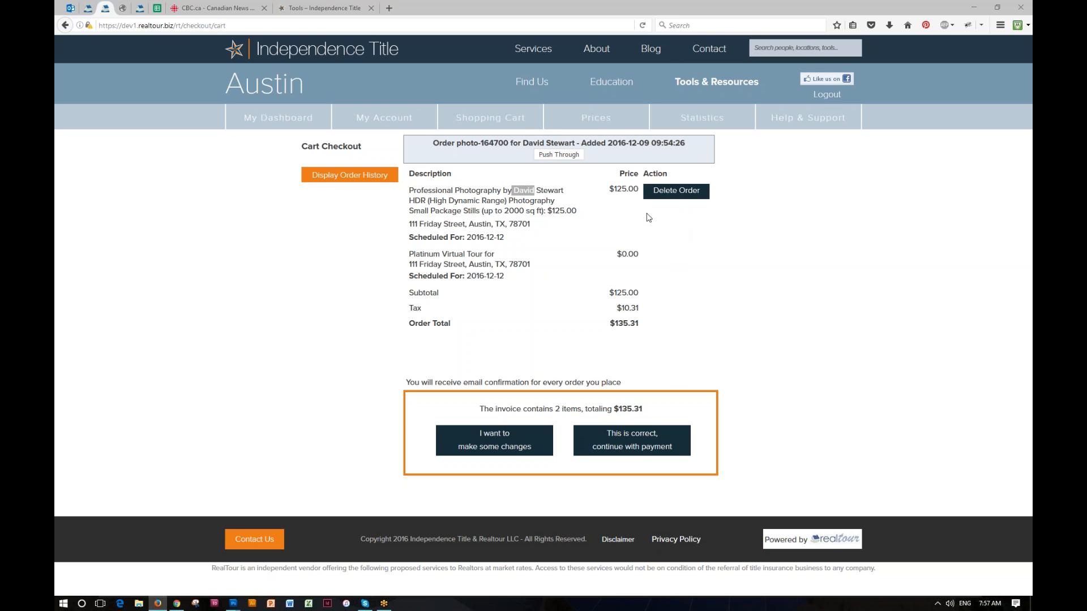
Delete the photography order from the cart and return to the dashboard.
{"action": "left_click", "coordinate": [677, 192]}
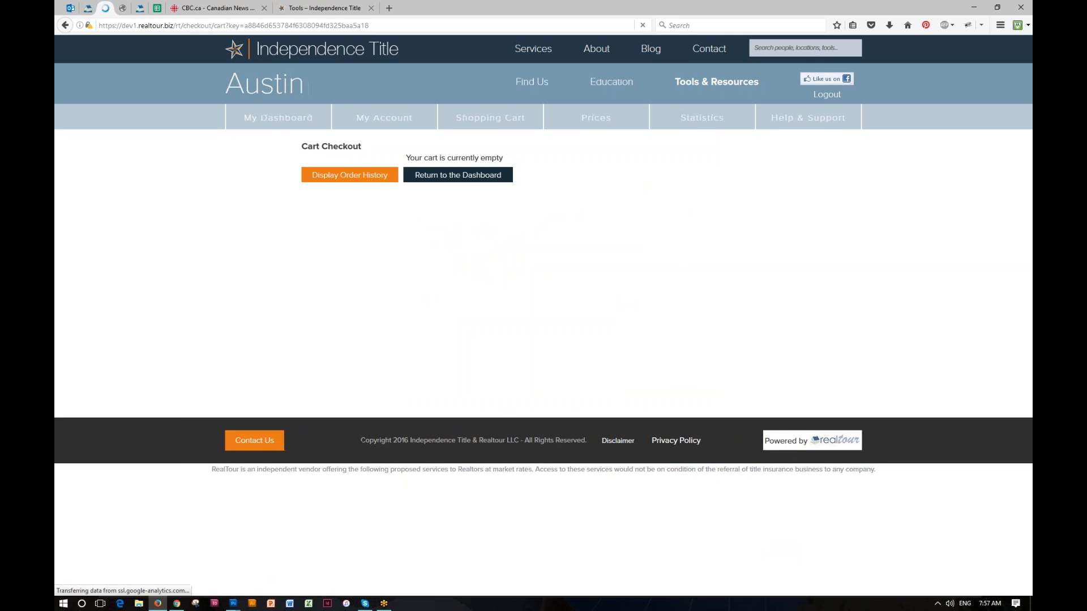
{"action": "left_click", "coordinate": [442, 177]}
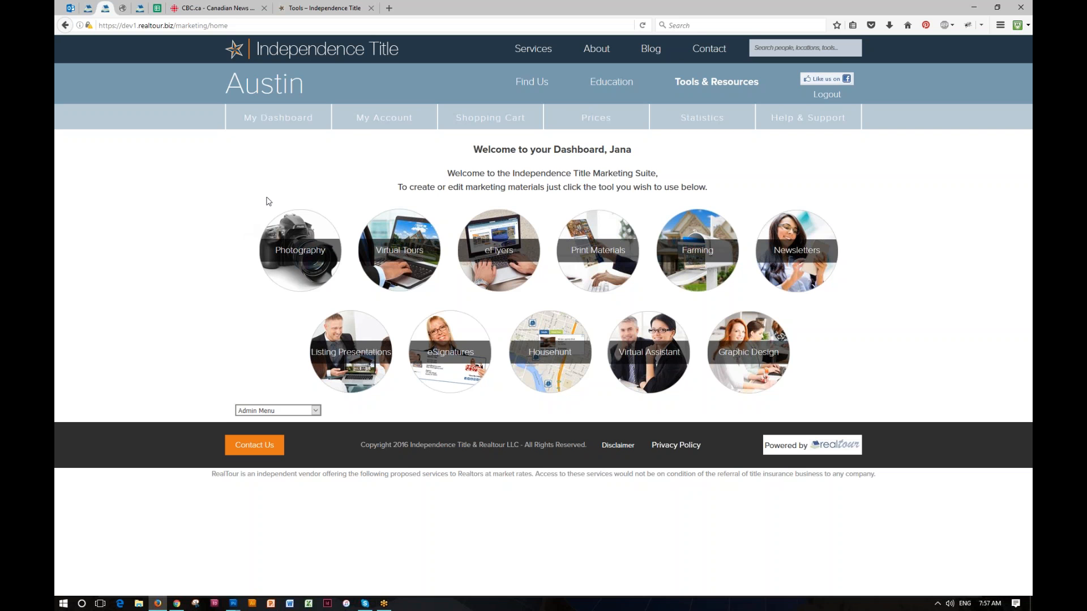
Check the new listing among those without virtual tours, and open the second listing with a virtual tour for editing.
{"action": "left_click", "coordinate": [403, 252]}
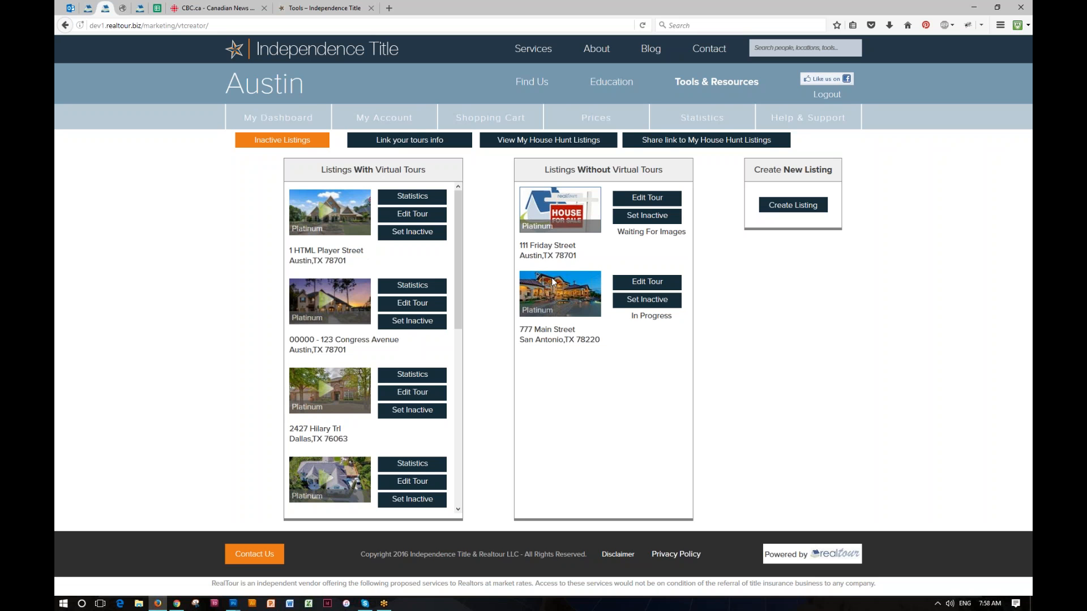
{"action": "left_click_drag", "start_coordinate": [520, 246], "coordinate": [577, 245]}
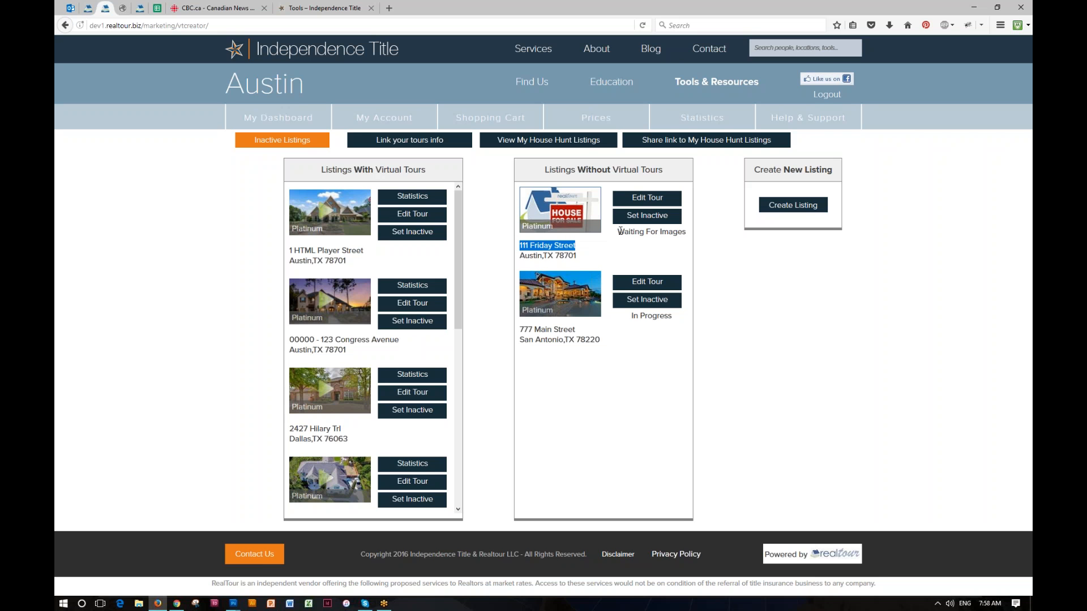
{"action": "left_click", "coordinate": [602, 247]}
{"action": "left_click", "coordinate": [407, 305]}
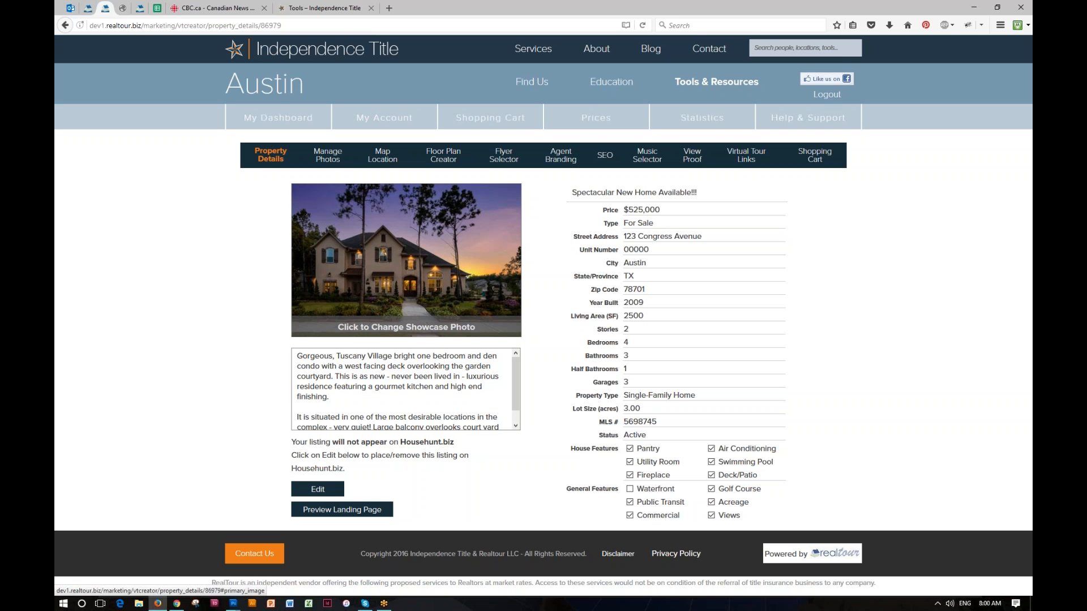
Upload the image _DSC4305 from the desktop's Images folder to the listing's photos.
{"action": "left_click", "coordinate": [327, 158]}
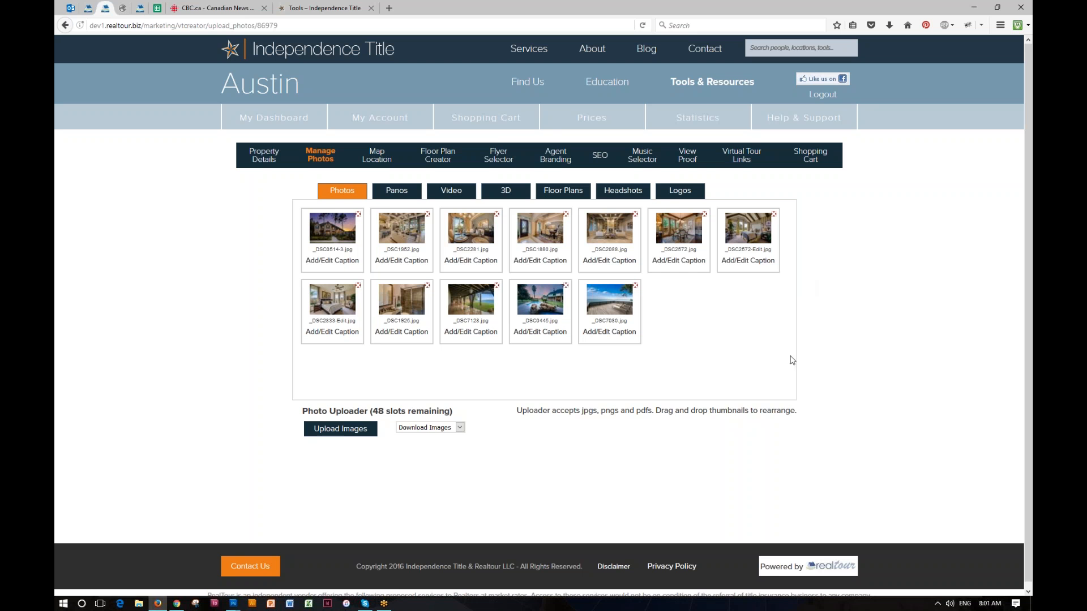
{"action": "left_click", "coordinate": [342, 429]}
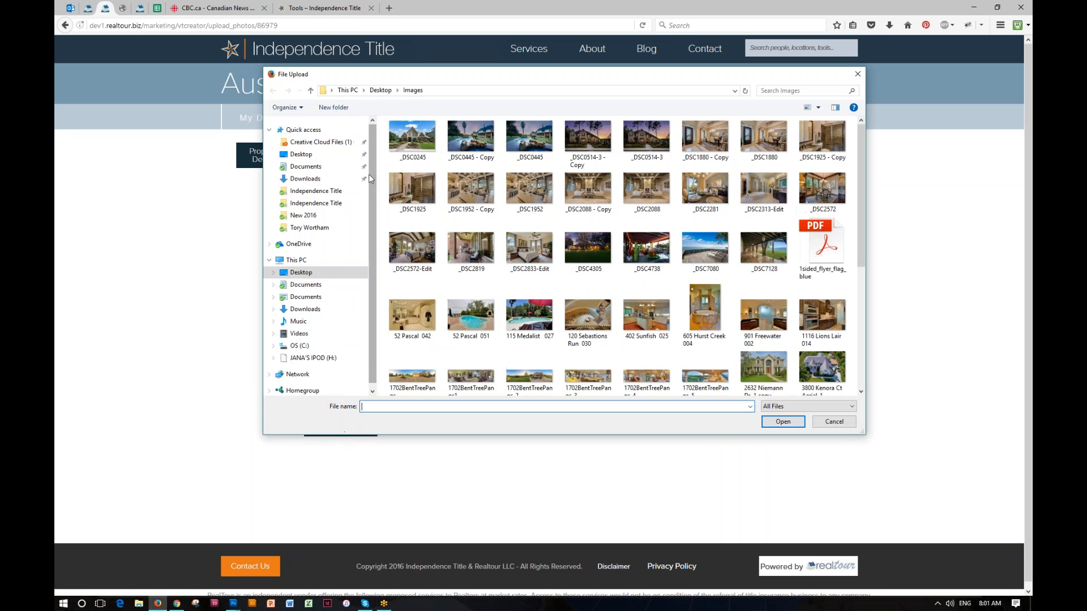
{"action": "left_click", "coordinate": [381, 90]}
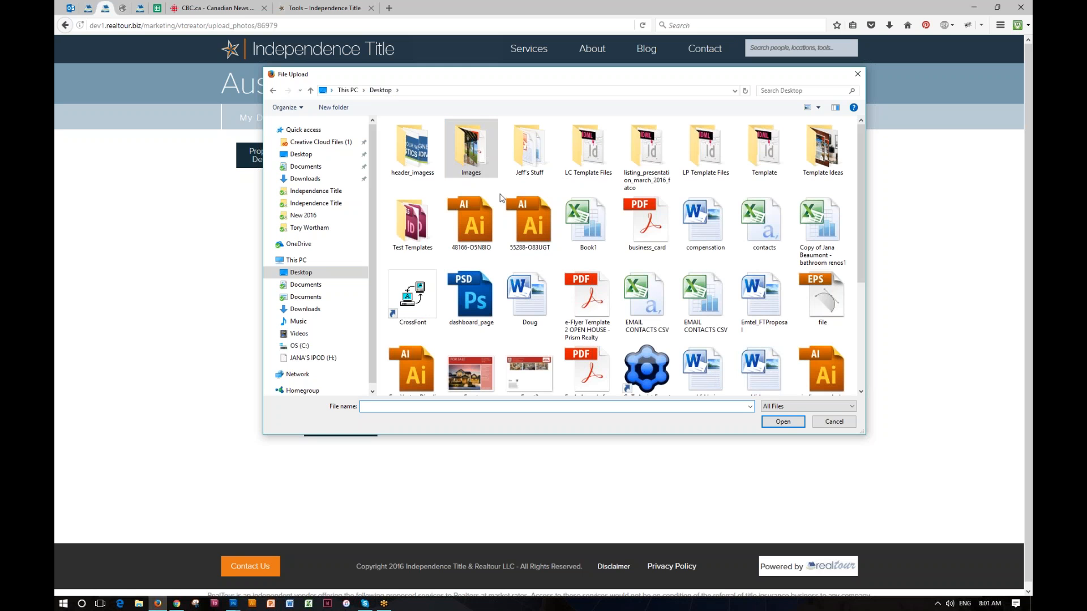
{"action": "double_click", "coordinate": [479, 159]}
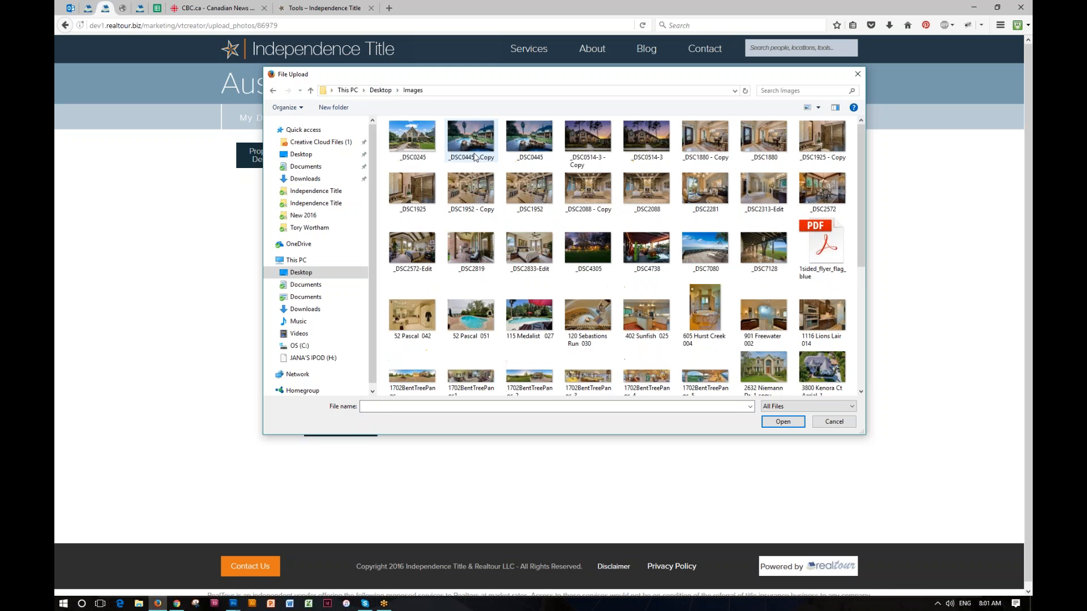
{"action": "left_click", "coordinate": [429, 144]}
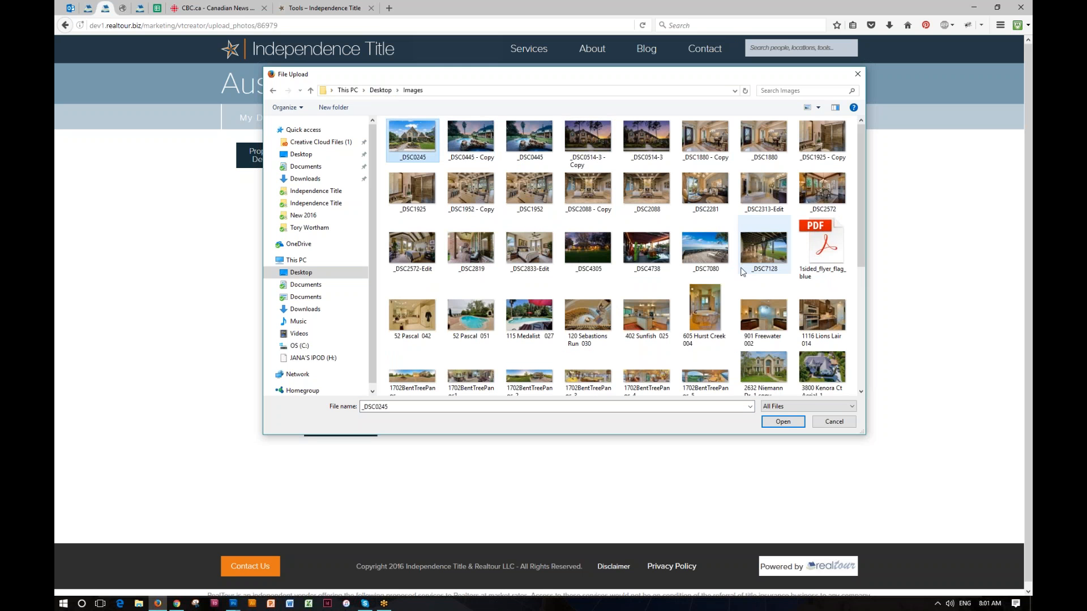
{"action": "left_click", "coordinate": [772, 256], "text": "shift"}
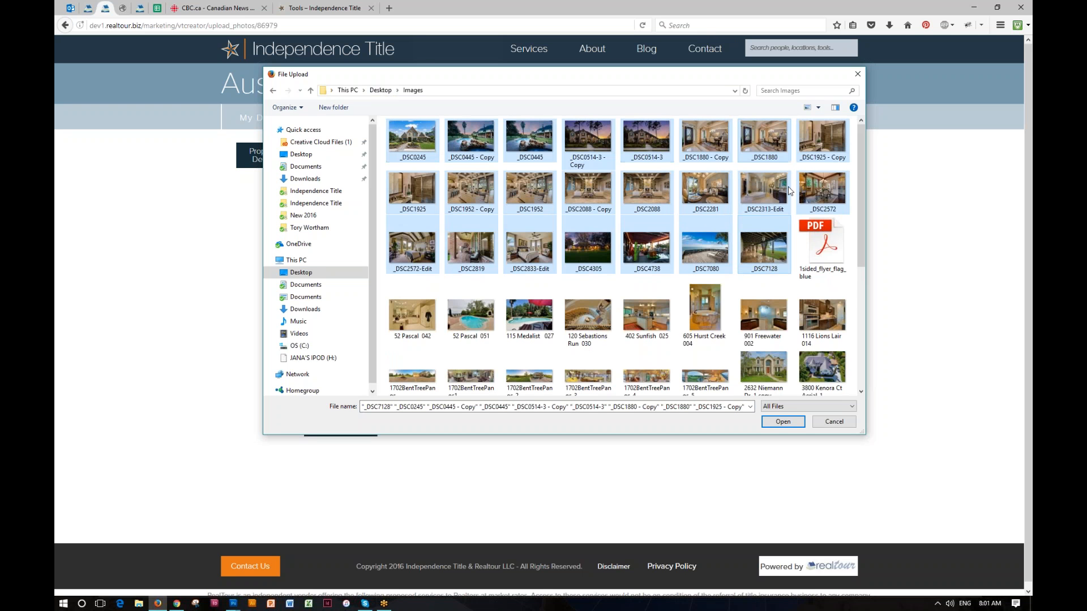
{"action": "left_click", "coordinate": [736, 287]}
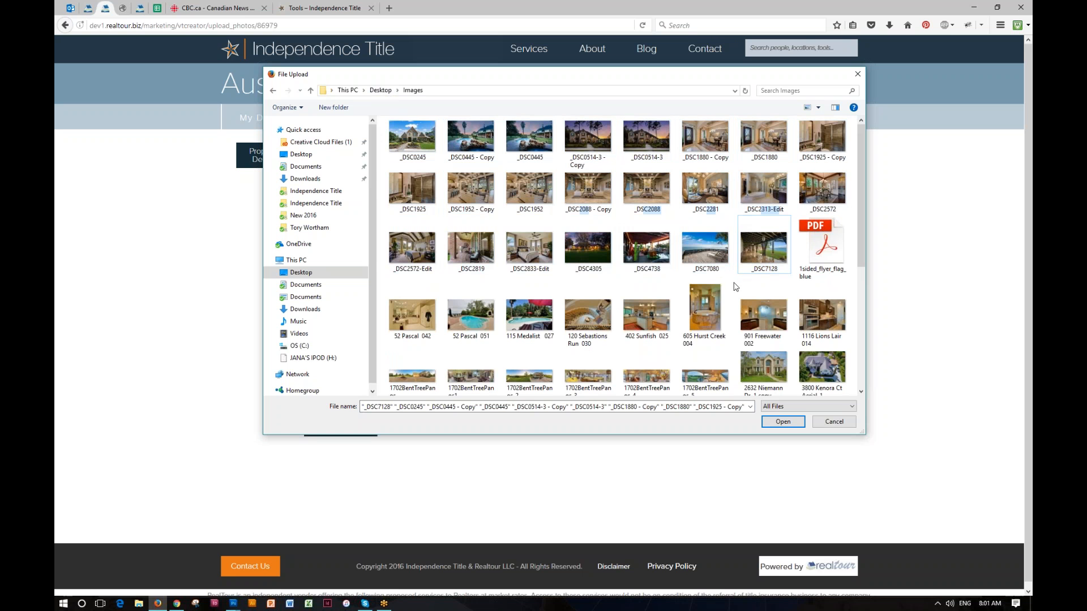
{"action": "left_click", "coordinate": [593, 257]}
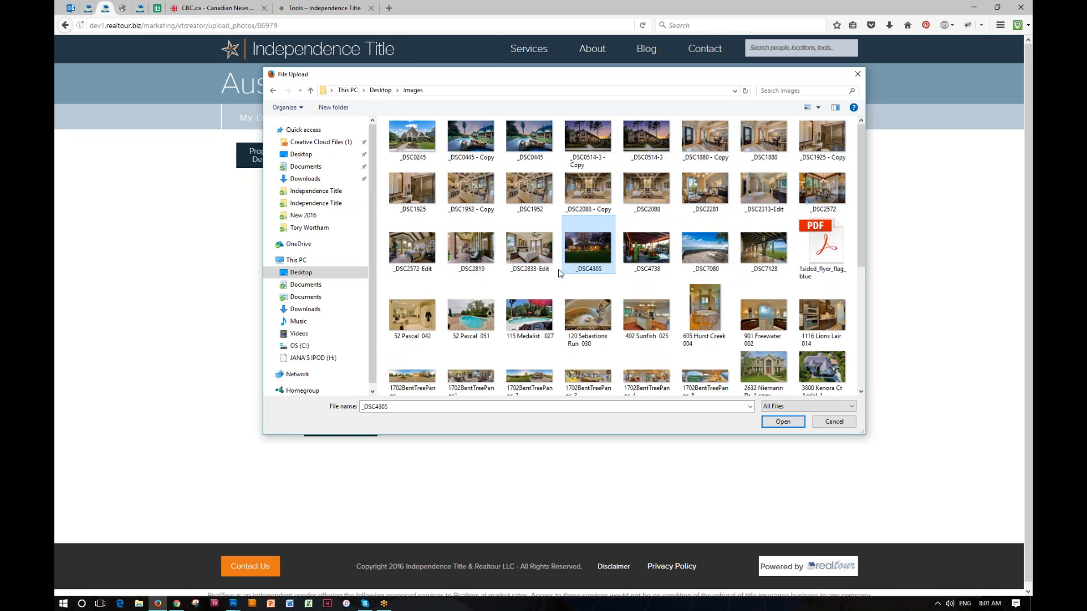
{"action": "left_click", "coordinate": [798, 426]}
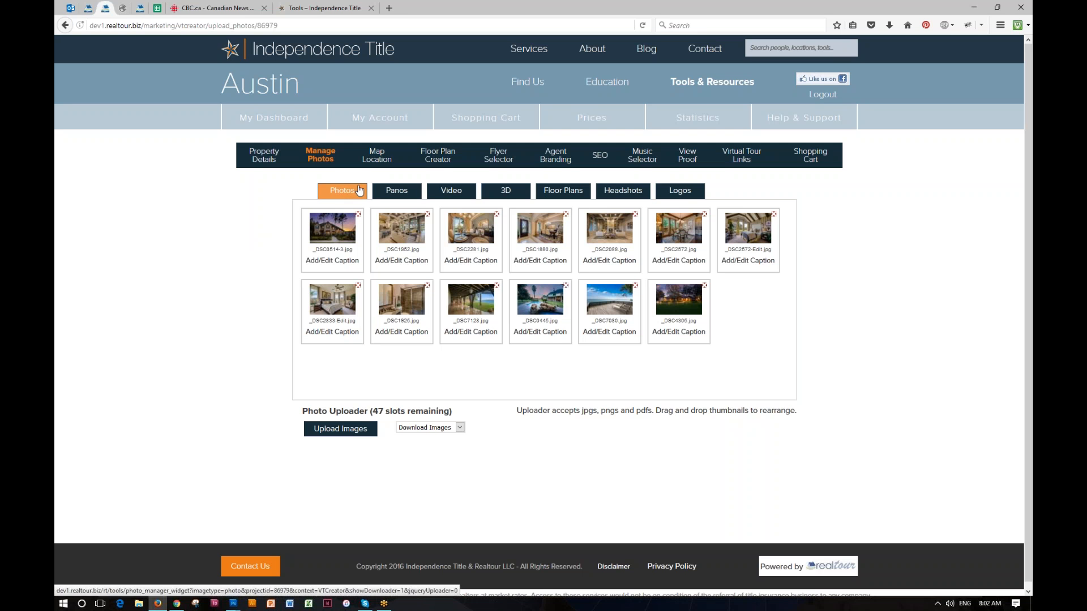
Look through the listing's uploaded panoramas, floor plans and agent headshots.
{"action": "left_click", "coordinate": [401, 191]}
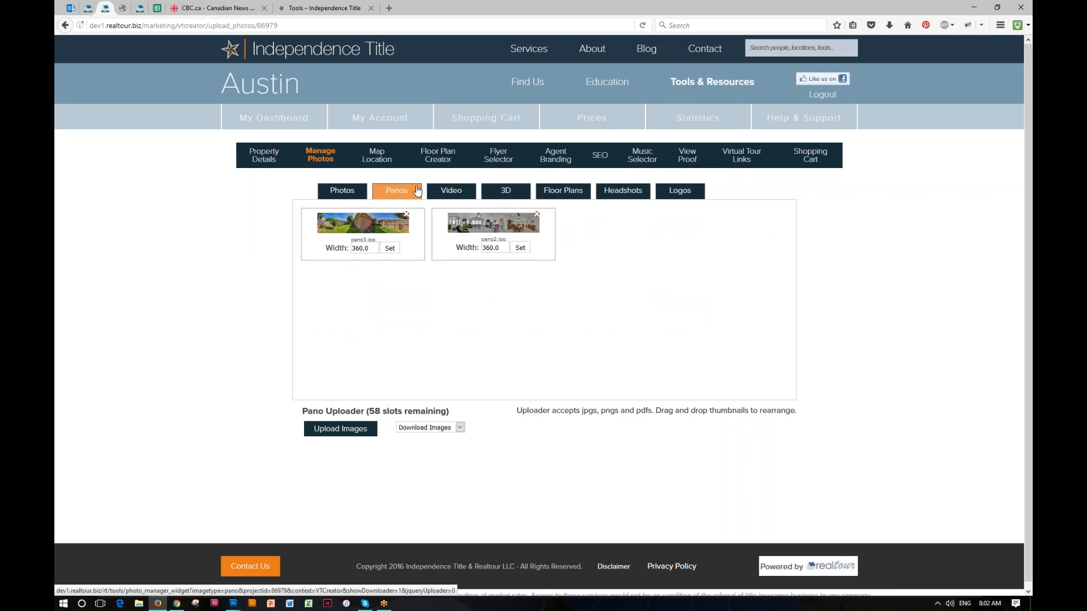
{"action": "mouse_move", "coordinate": [460, 224]}
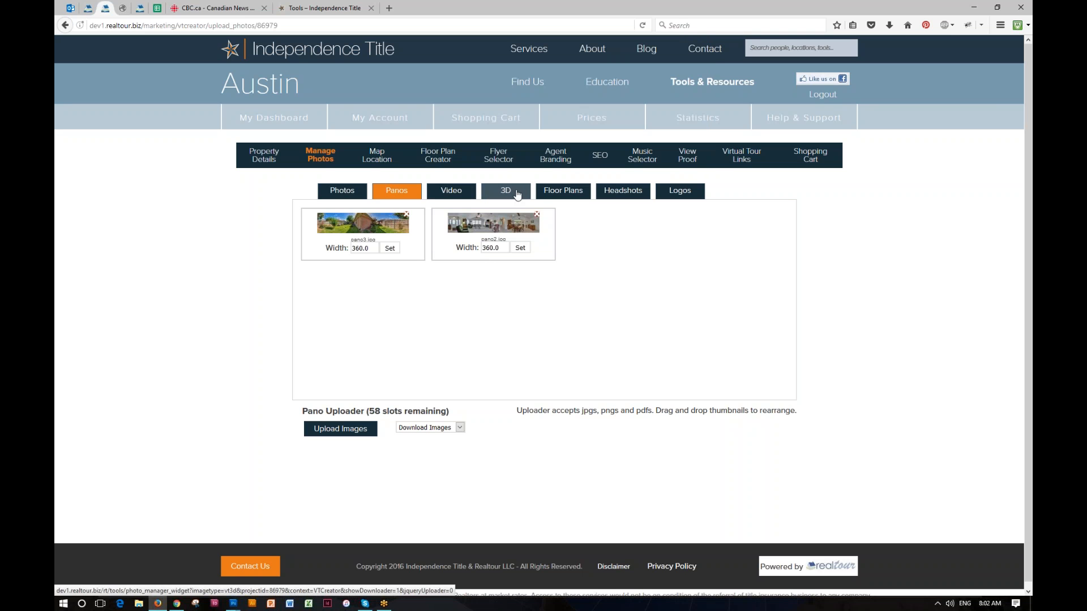
{"action": "left_click", "coordinate": [566, 191]}
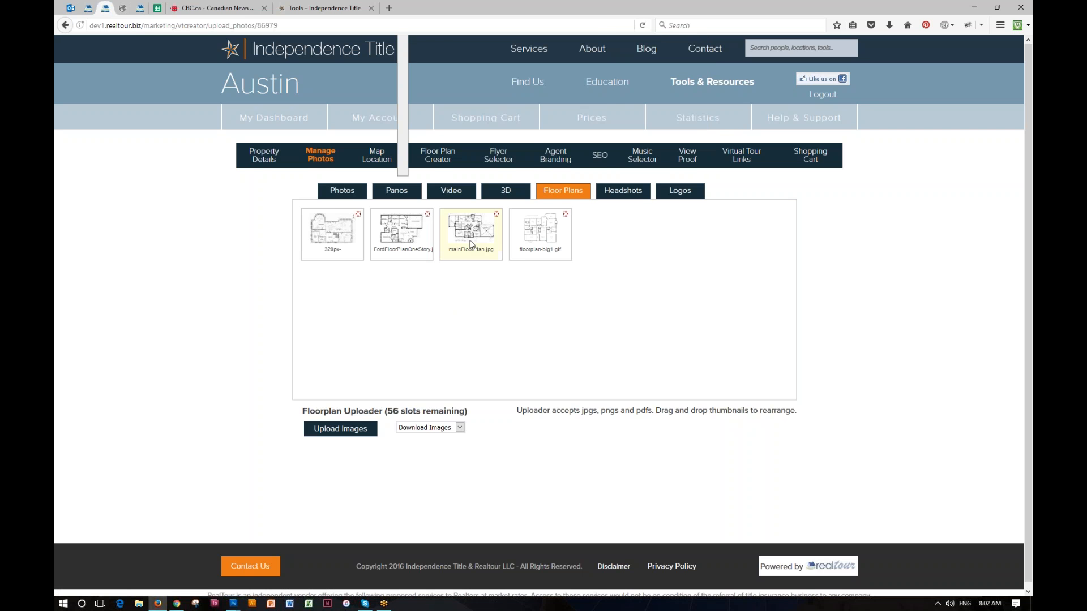
{"action": "mouse_move", "coordinate": [472, 245]}
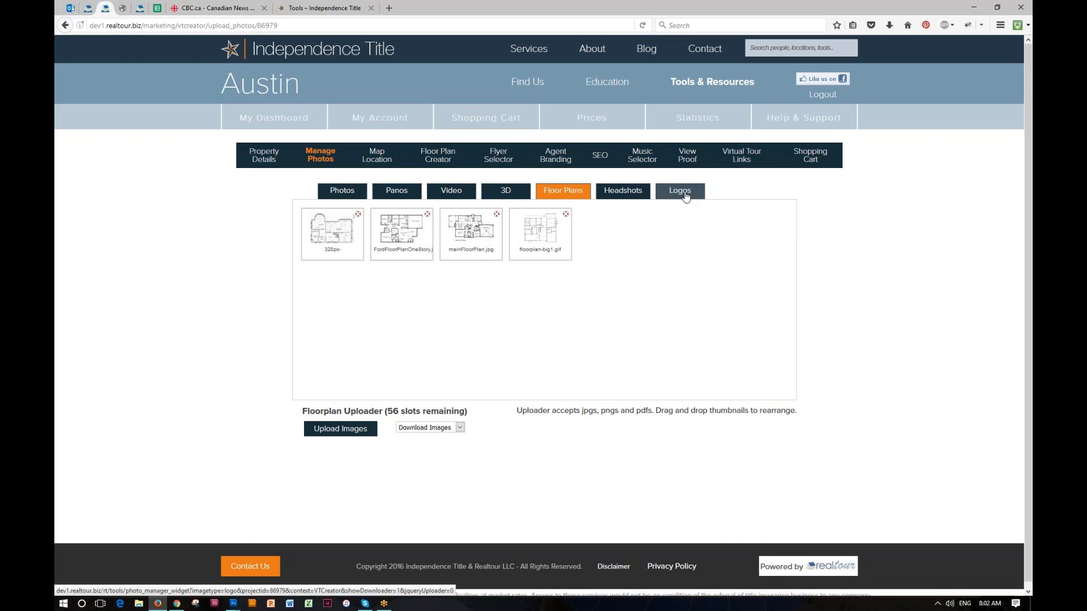
{"action": "left_click", "coordinate": [628, 192]}
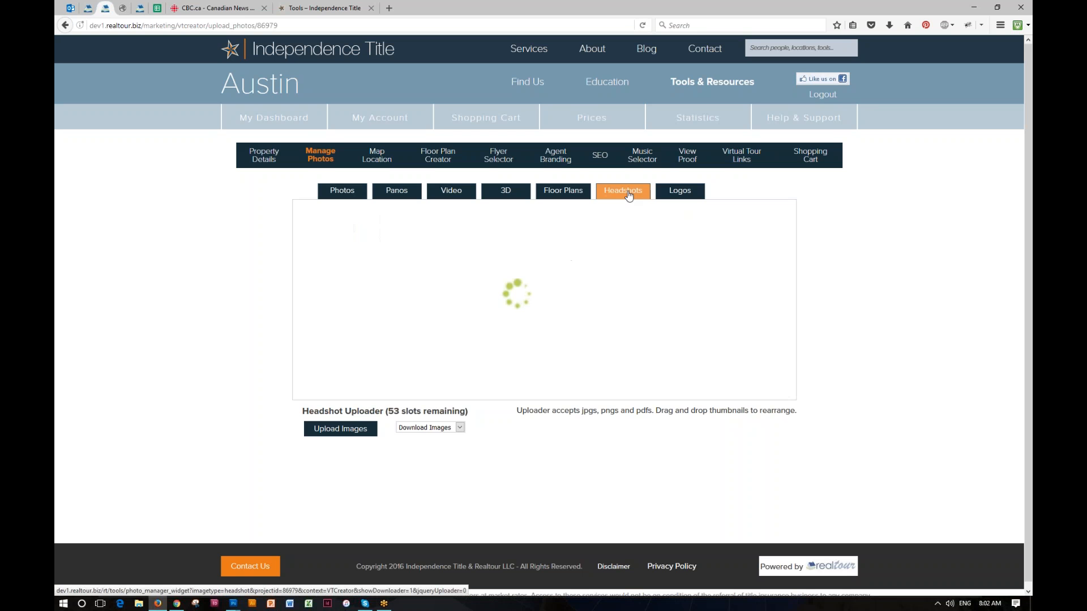
{"action": "mouse_move", "coordinate": [370, 118]}
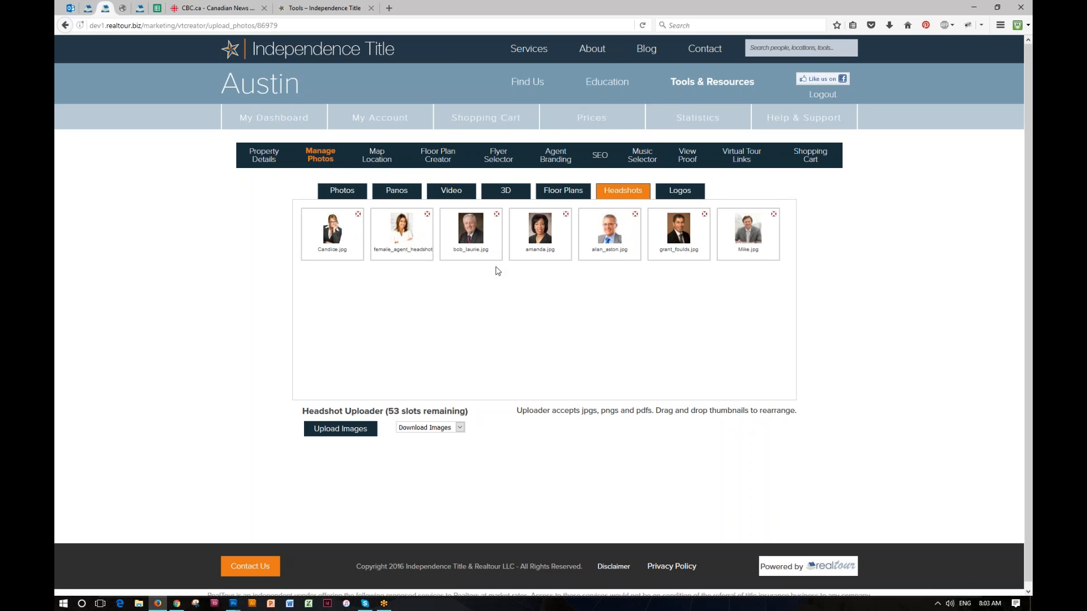
Move the entryway photo _DSC1880.jpg to second place in the listing's photos and delete the covered patio photo _DSC7128.jpg.
{"action": "left_click", "coordinate": [341, 191]}
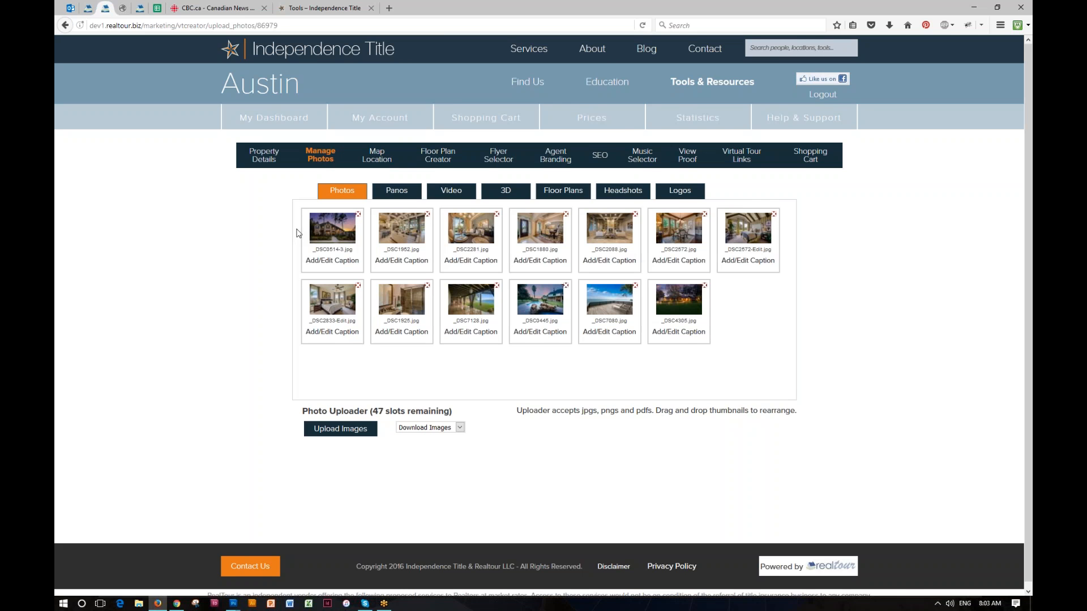
{"action": "mouse_move", "coordinate": [328, 231]}
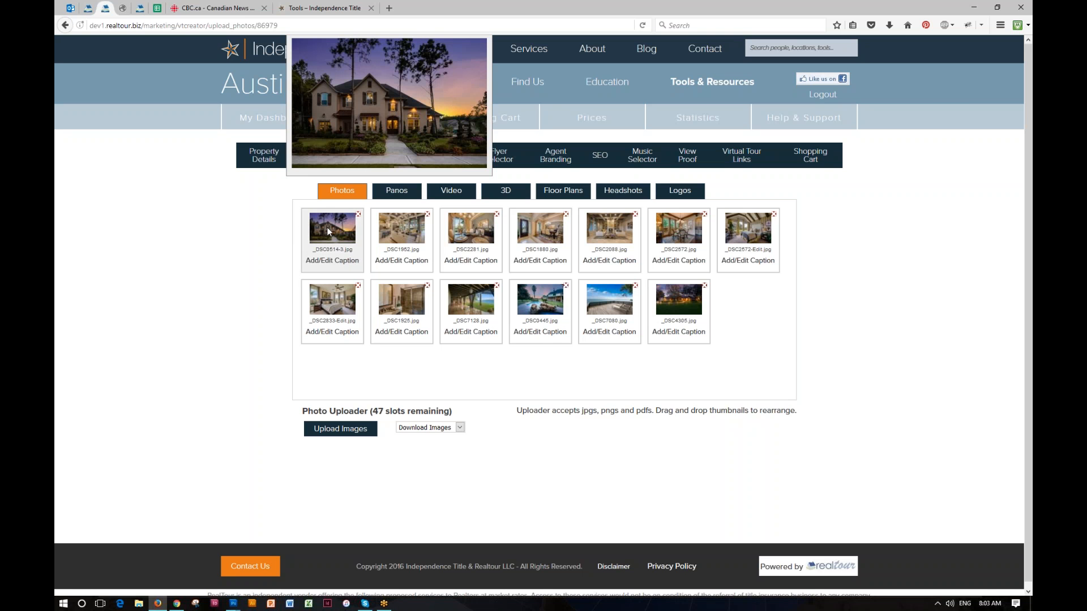
{"action": "mouse_move", "coordinate": [406, 234]}
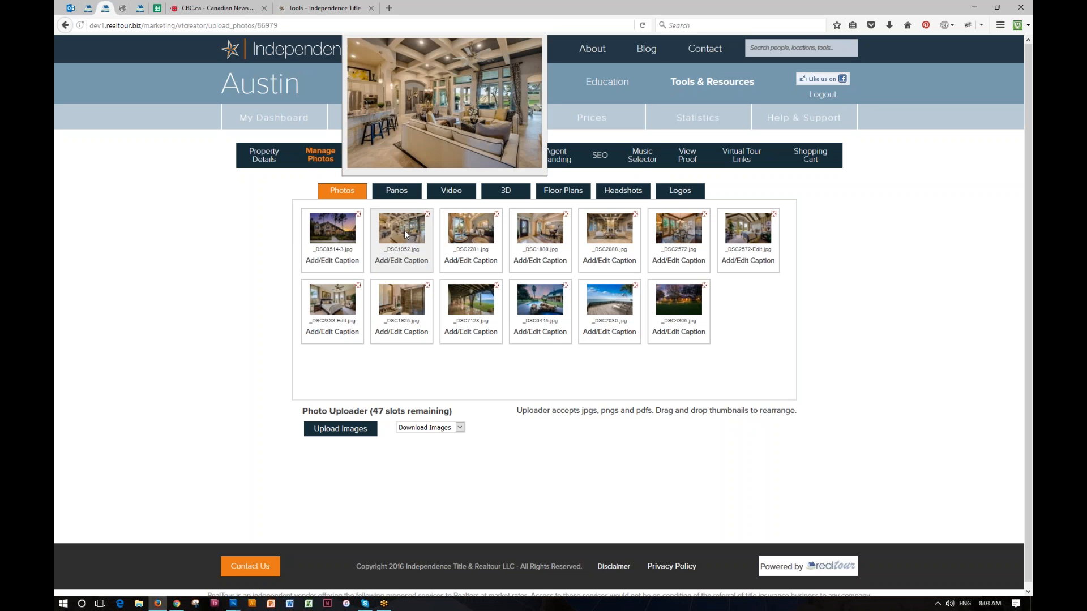
{"action": "mouse_move", "coordinate": [538, 225]}
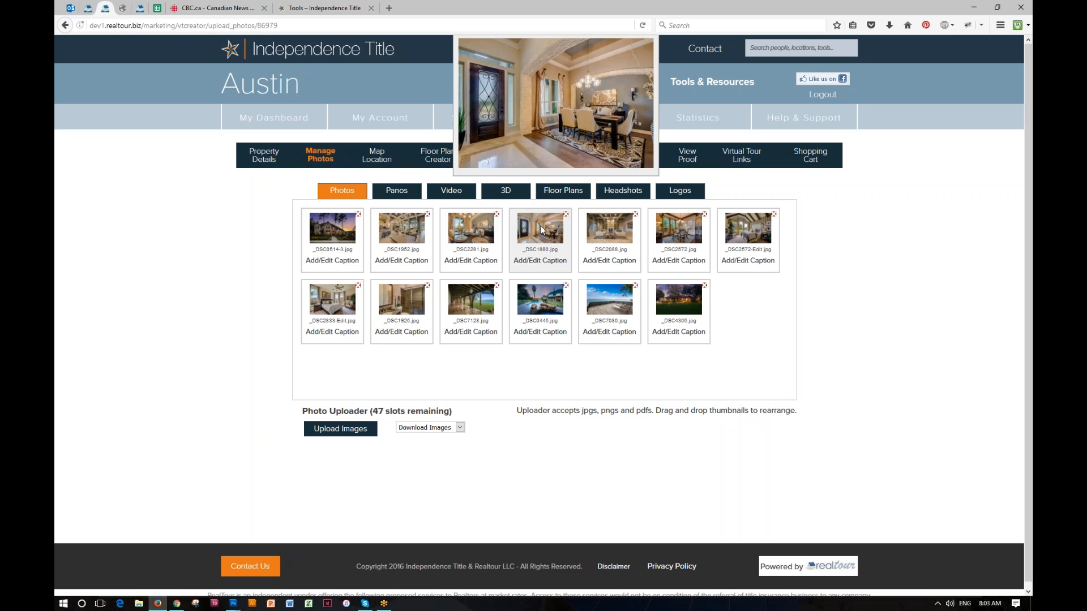
{"action": "left_click_drag", "start_coordinate": [541, 226], "coordinate": [406, 227]}
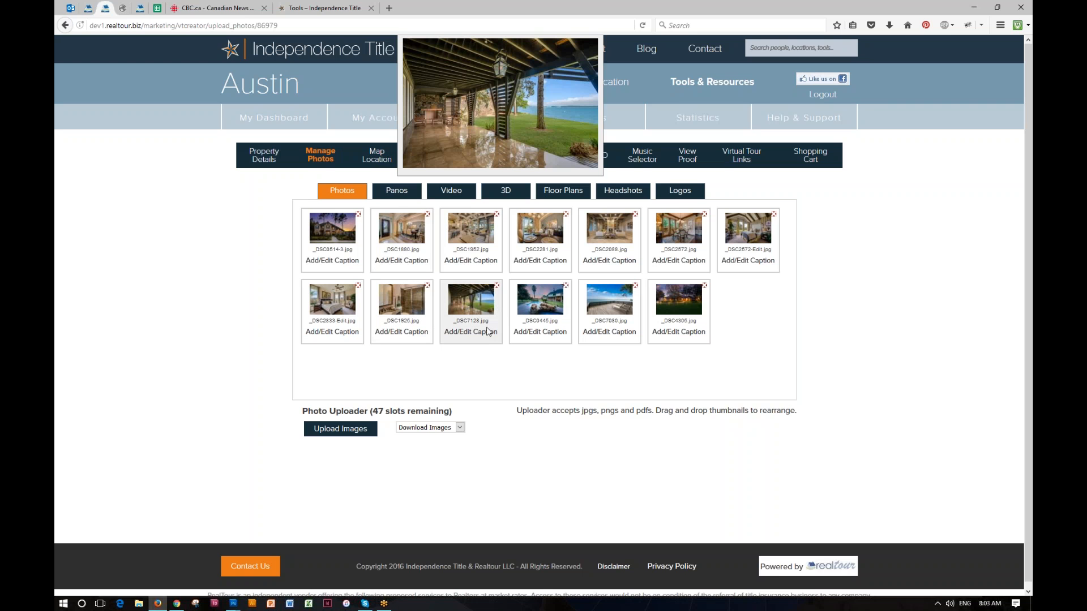
{"action": "left_click", "coordinate": [496, 286]}
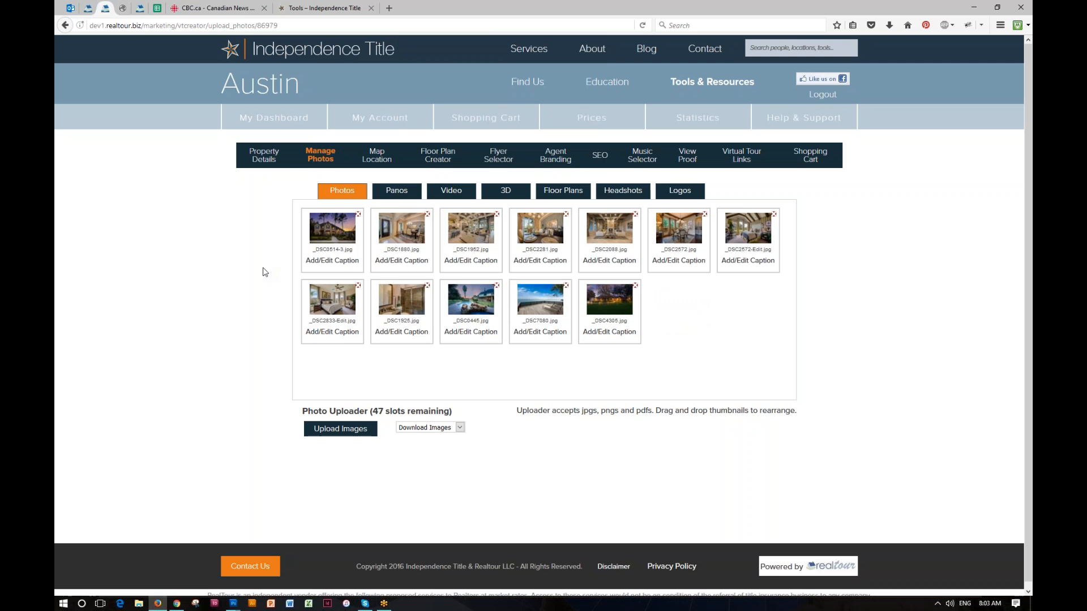
Caption the front house photo _DSC0514-3.jpg with location "Front of House" and description "Amazing new home in Austin!".
{"action": "mouse_move", "coordinate": [317, 265]}
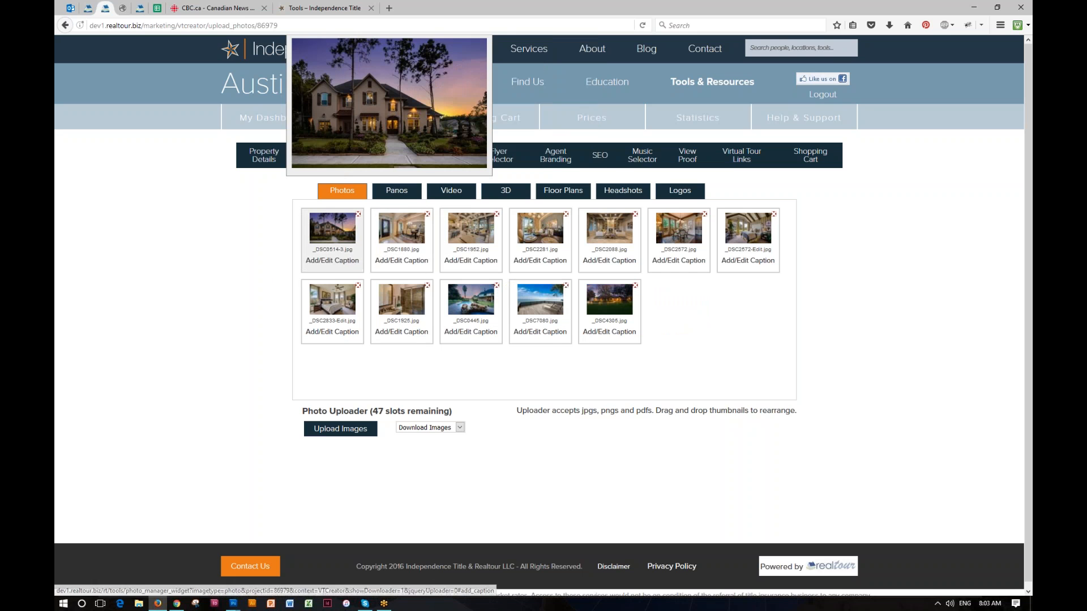
{"action": "left_click", "coordinate": [332, 262]}
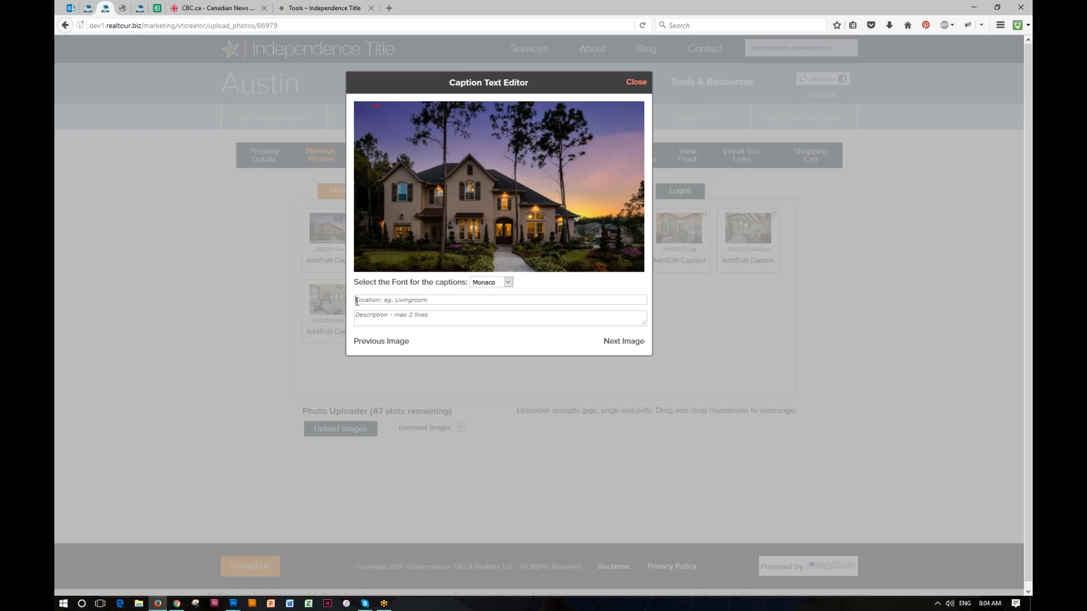
{"action": "type", "text": "Front of House"}
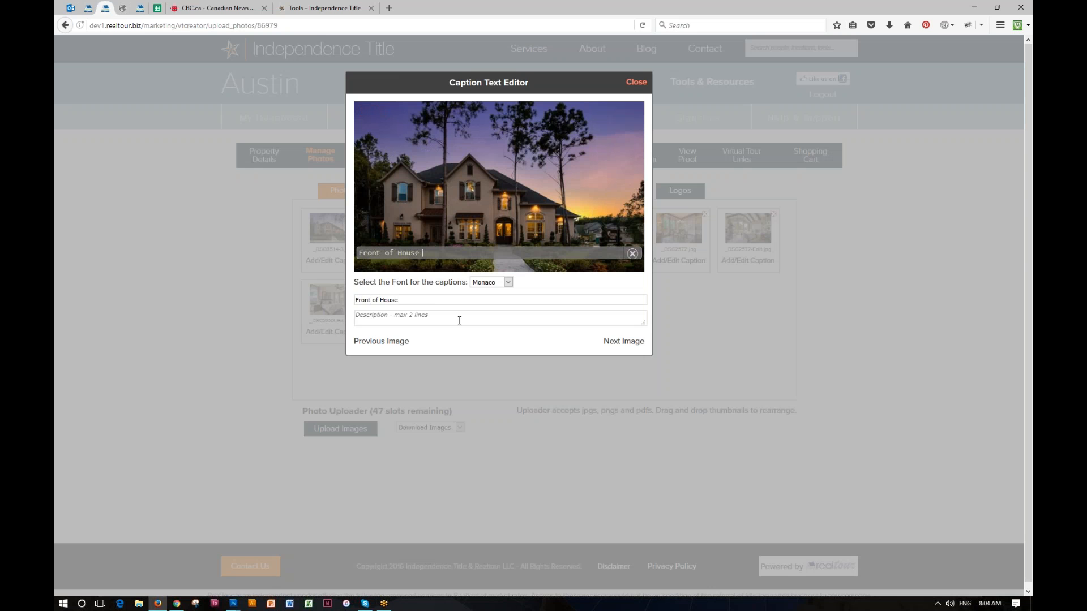
{"action": "left_click", "coordinate": [459, 321]}
{"action": "type", "text": "Amaz"}
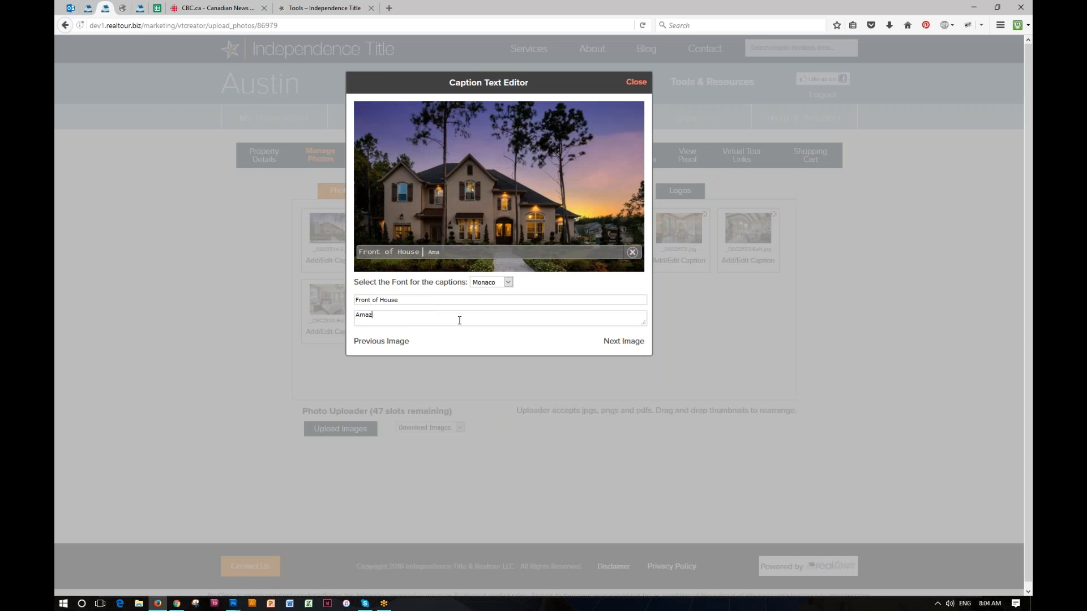
{"action": "type", "text": "ing new home in Austin!"}
Set the caption font to Helvetica and check the caption fields of the two photos that follow.
{"action": "left_click", "coordinate": [508, 282]}
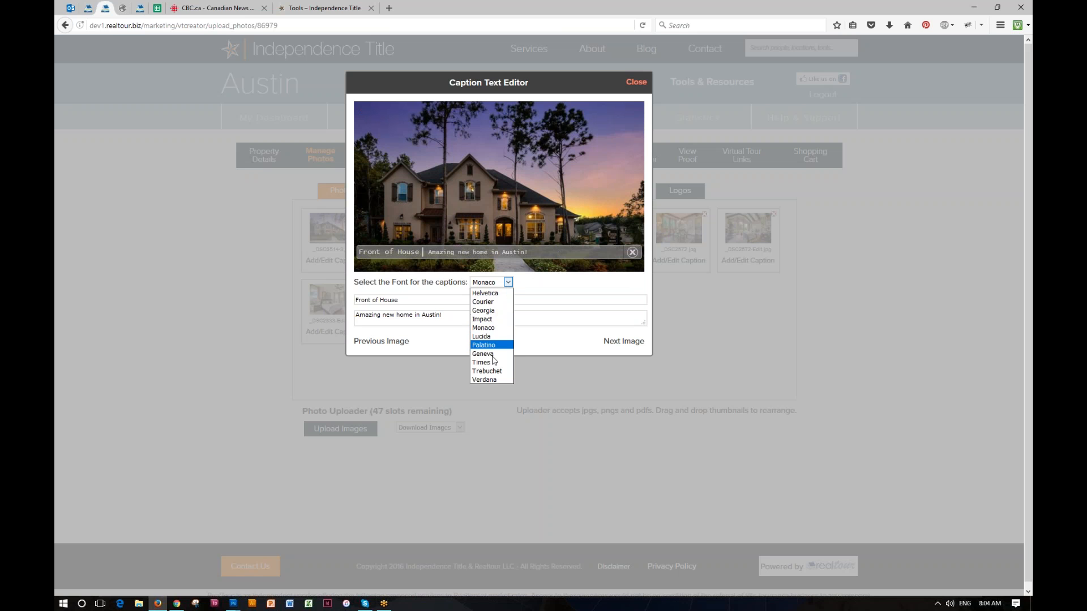
{"action": "left_click", "coordinate": [485, 293]}
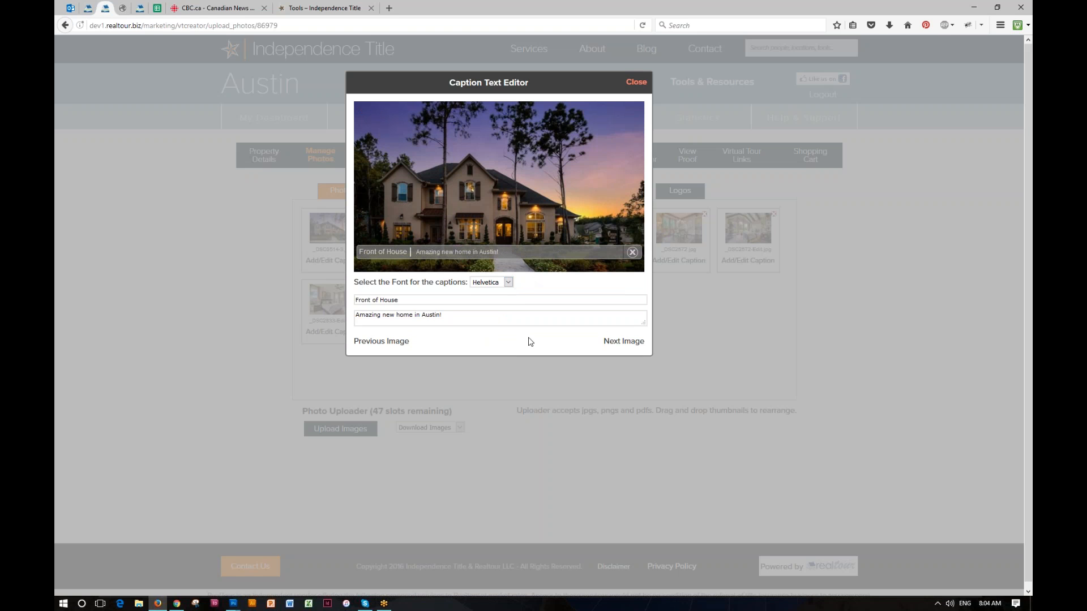
{"action": "left_click", "coordinate": [620, 345]}
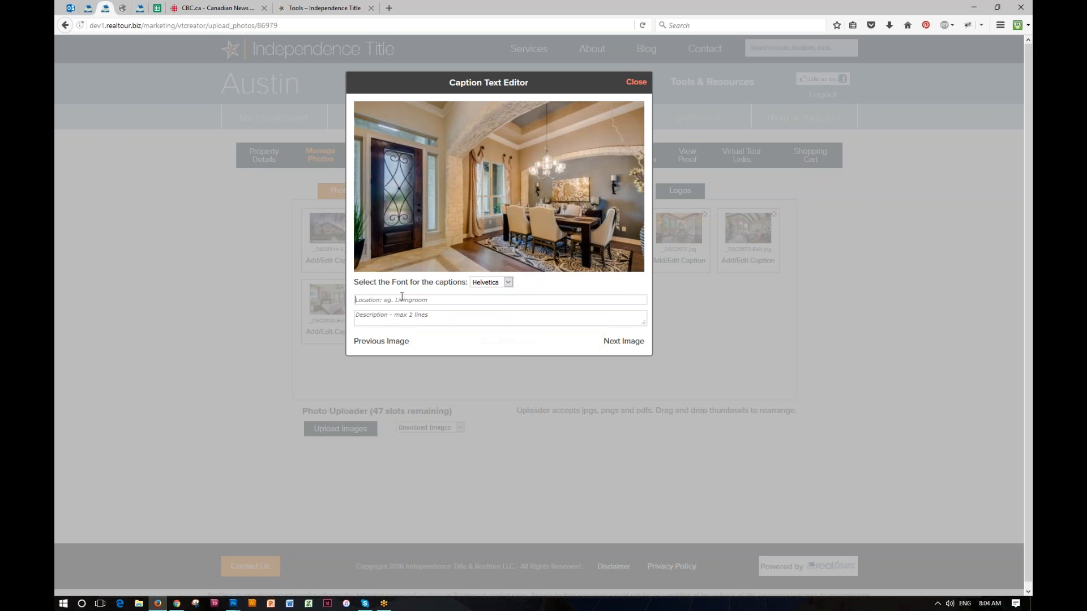
{"action": "left_click", "coordinate": [616, 343]}
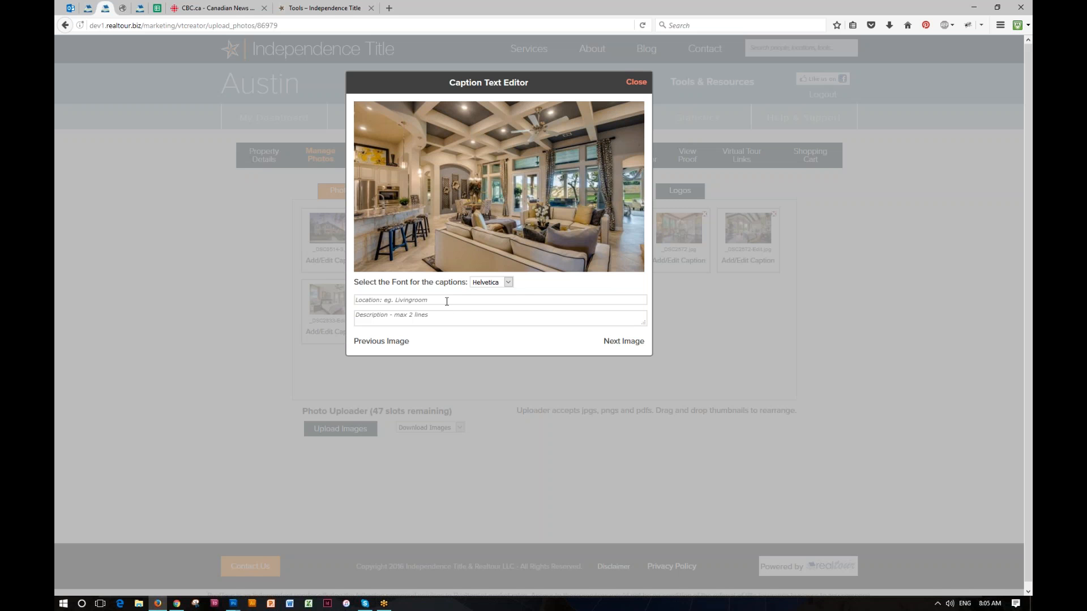
{"action": "left_click", "coordinate": [636, 83]}
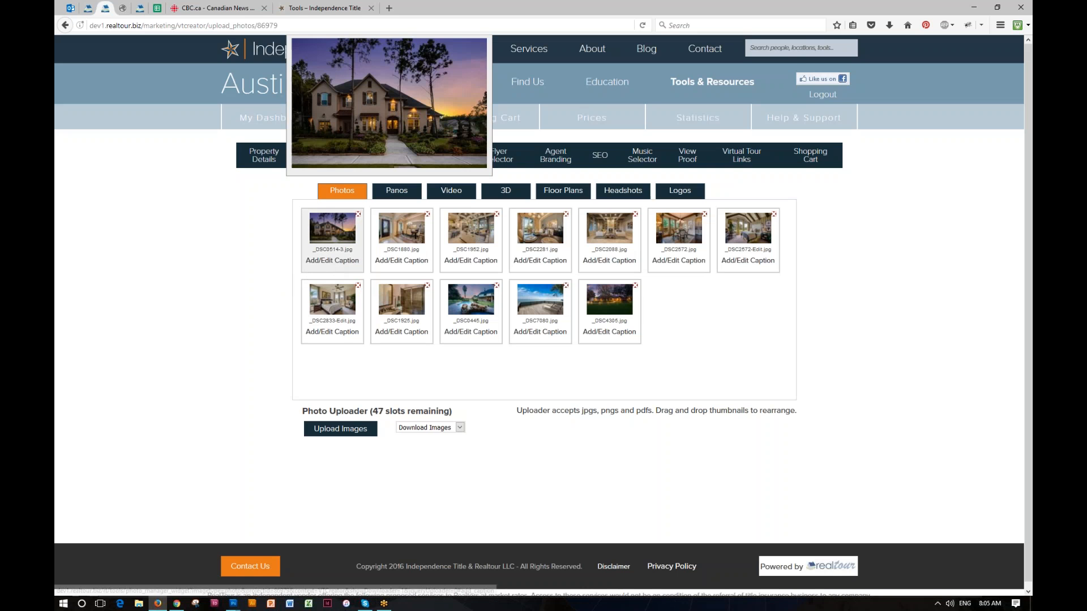
Replace the location text in the front house photo's caption with "No Tilte".
{"action": "left_click", "coordinate": [332, 260]}
{"action": "triple_click", "coordinate": [412, 300]}
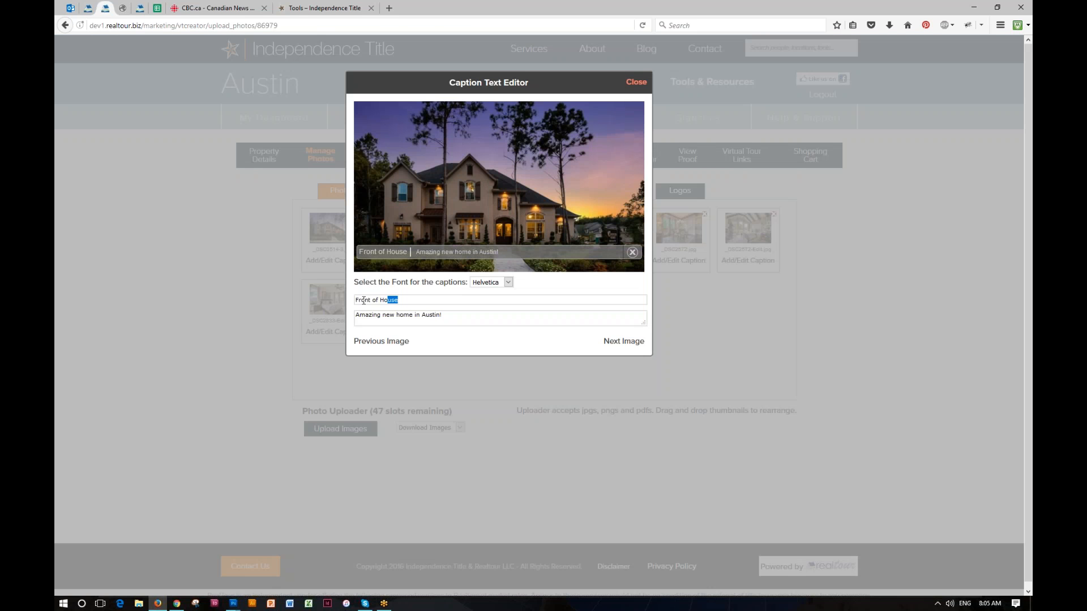
{"action": "key", "text": "BackSpace"}
{"action": "type", "text": "No Tilte"}
{"action": "left_click", "coordinate": [634, 83]}
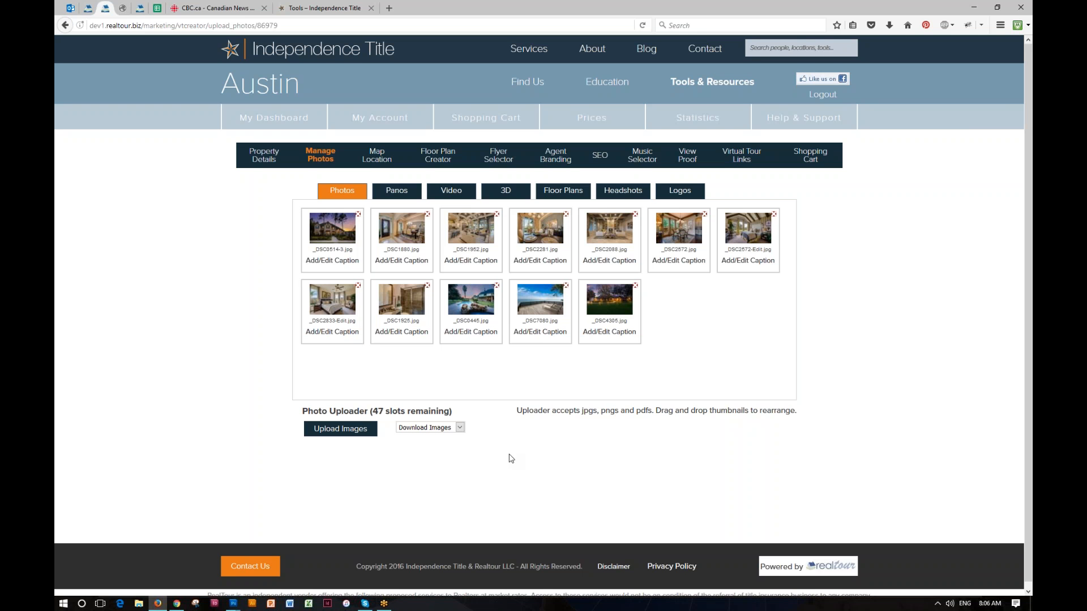
Review the available image download sizes and move the property's marker a short way northeast on the location map.
{"action": "left_click", "coordinate": [460, 428]}
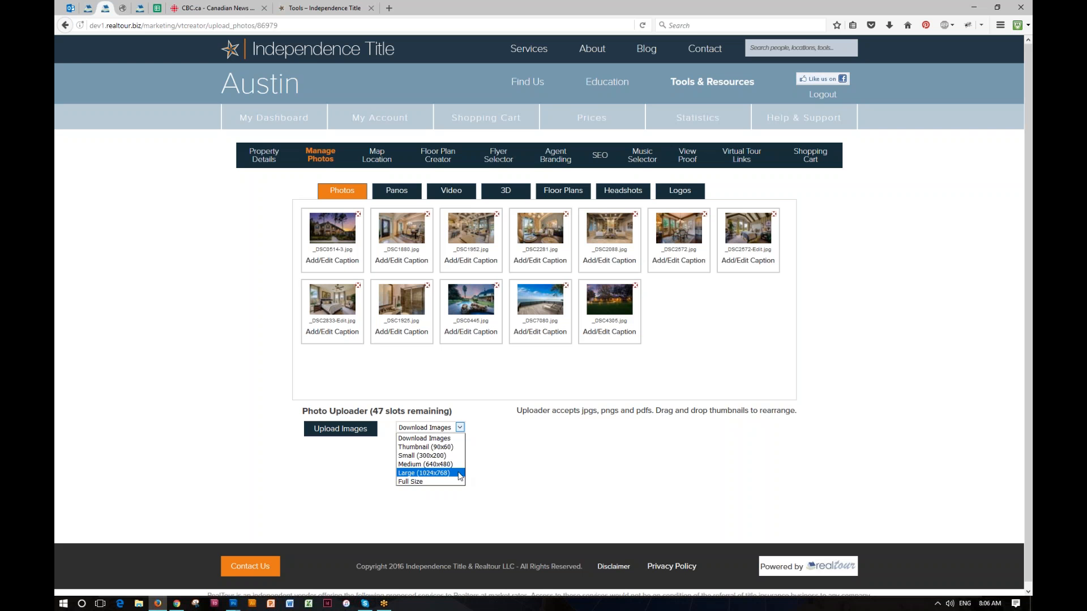
{"action": "left_click", "coordinate": [485, 445]}
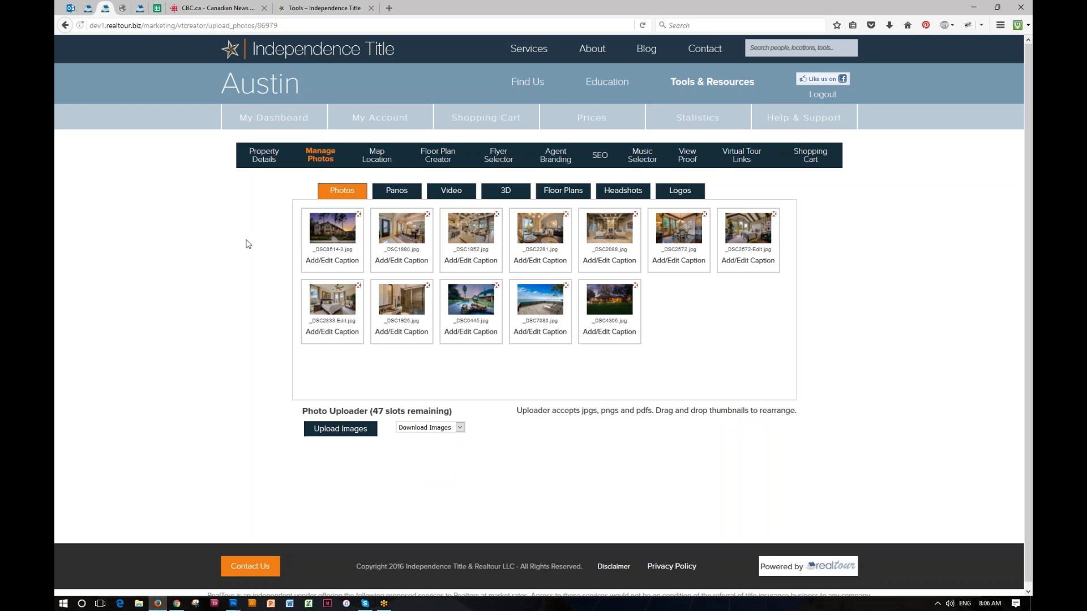
{"action": "left_click", "coordinate": [374, 160]}
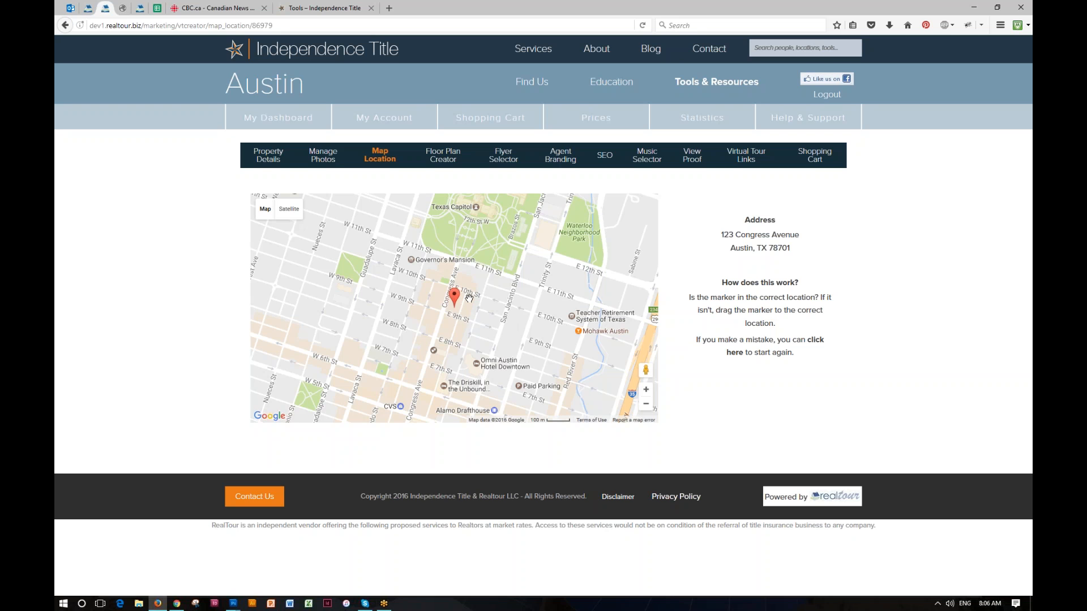
{"action": "left_click_drag", "start_coordinate": [454, 295], "coordinate": [488, 280]}
Assign the second floor plan, the one with the two-car garage, to the Main Floor location in the Floor Plan Creator.
{"action": "left_click", "coordinate": [446, 160]}
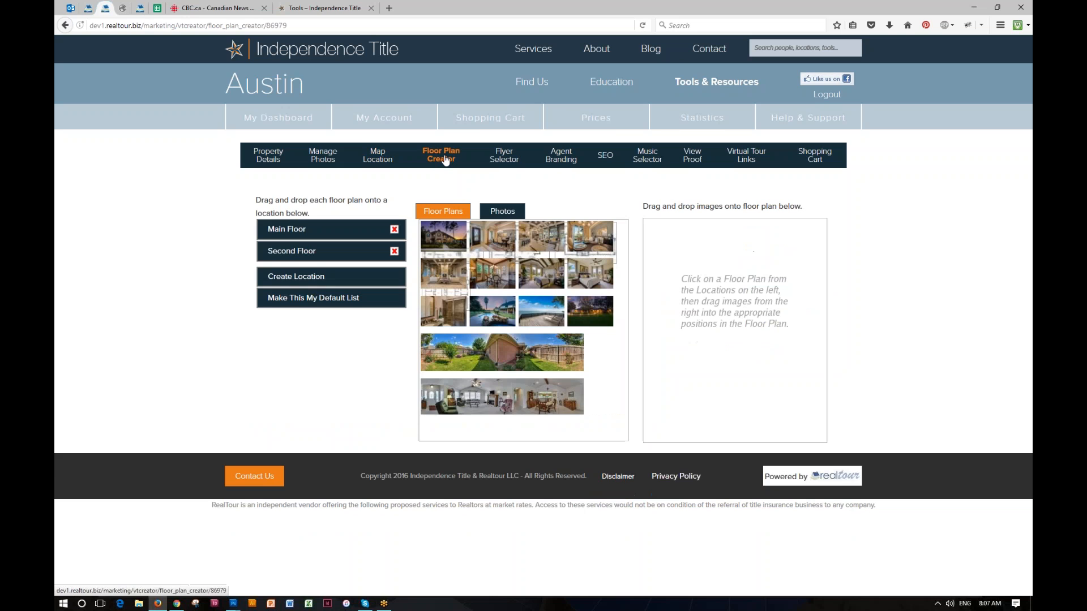
{"action": "left_click", "coordinate": [450, 212]}
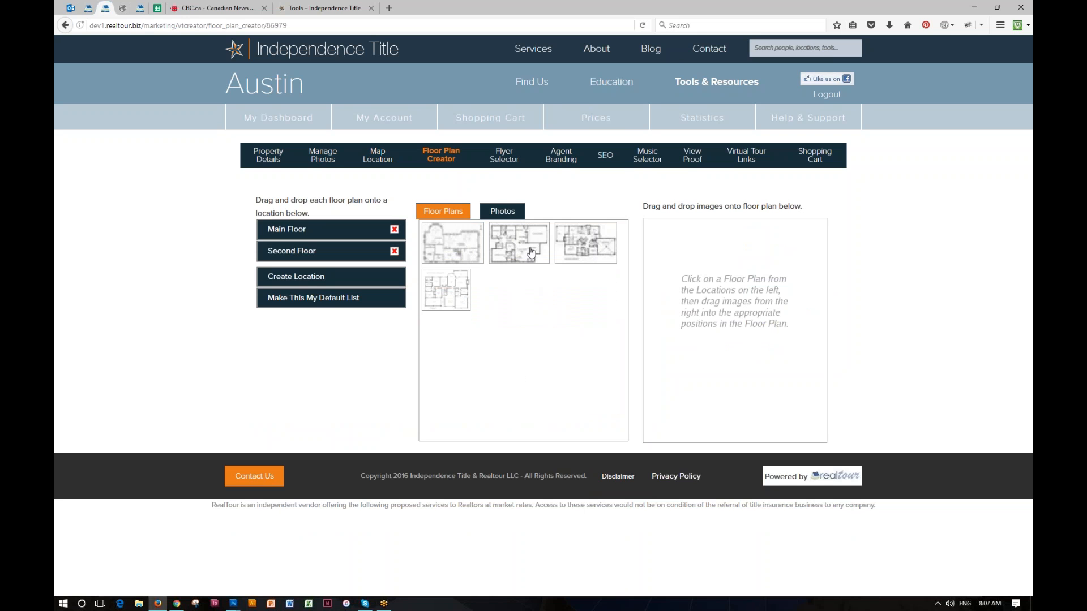
{"action": "left_click_drag", "start_coordinate": [531, 252], "coordinate": [324, 237]}
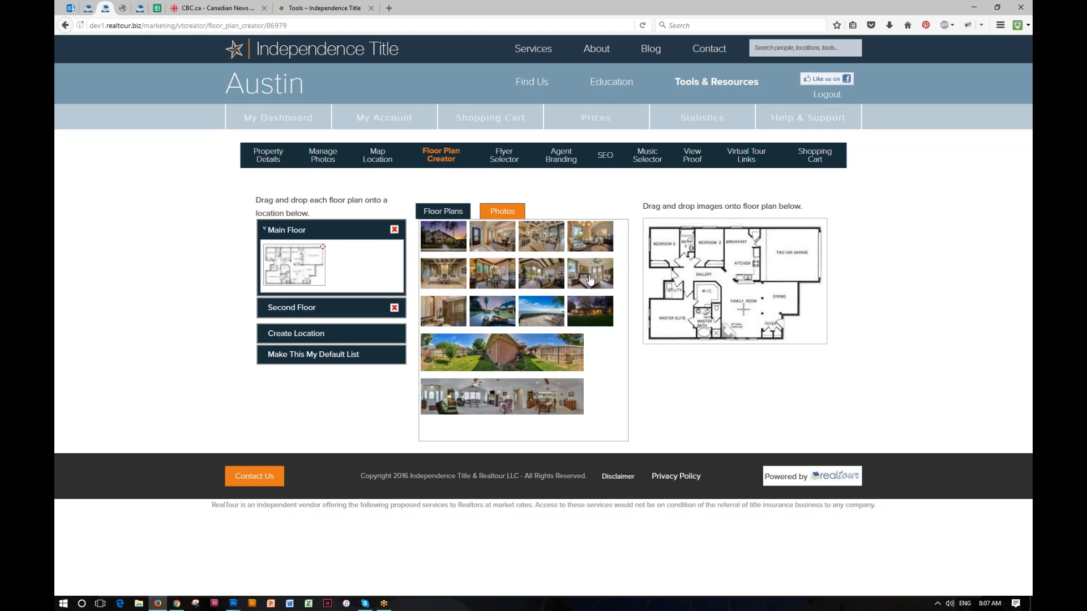
Place the bedroom photo on the master suite of the main floor plan and preview it from its camera marker.
{"action": "left_click_drag", "start_coordinate": [602, 270], "coordinate": [630, 281]}
{"action": "left_click_drag", "start_coordinate": [670, 314], "coordinate": [673, 316]}
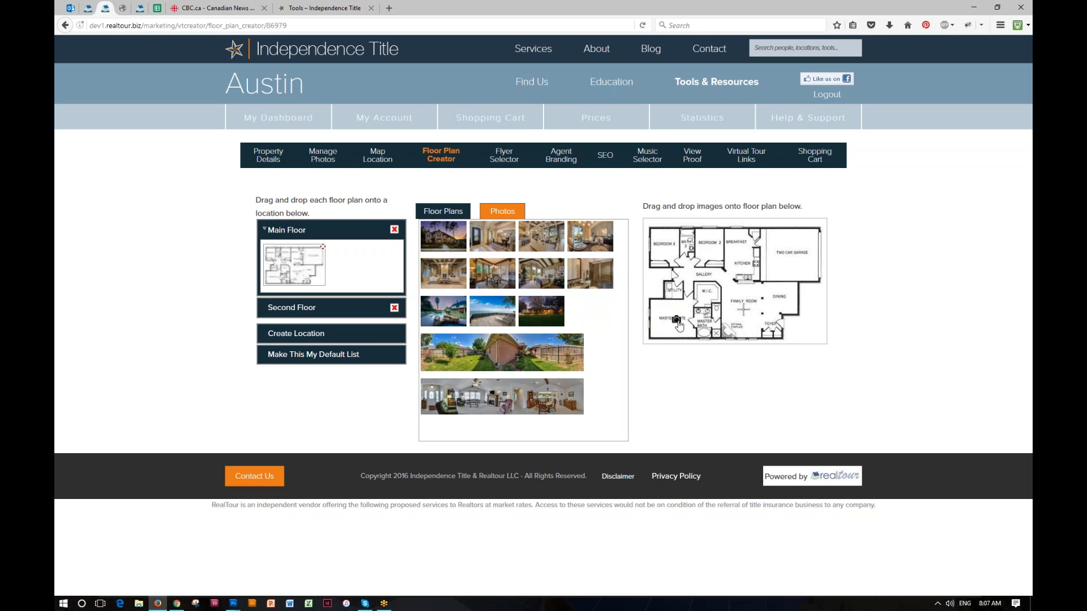
{"action": "left_click", "coordinate": [677, 321]}
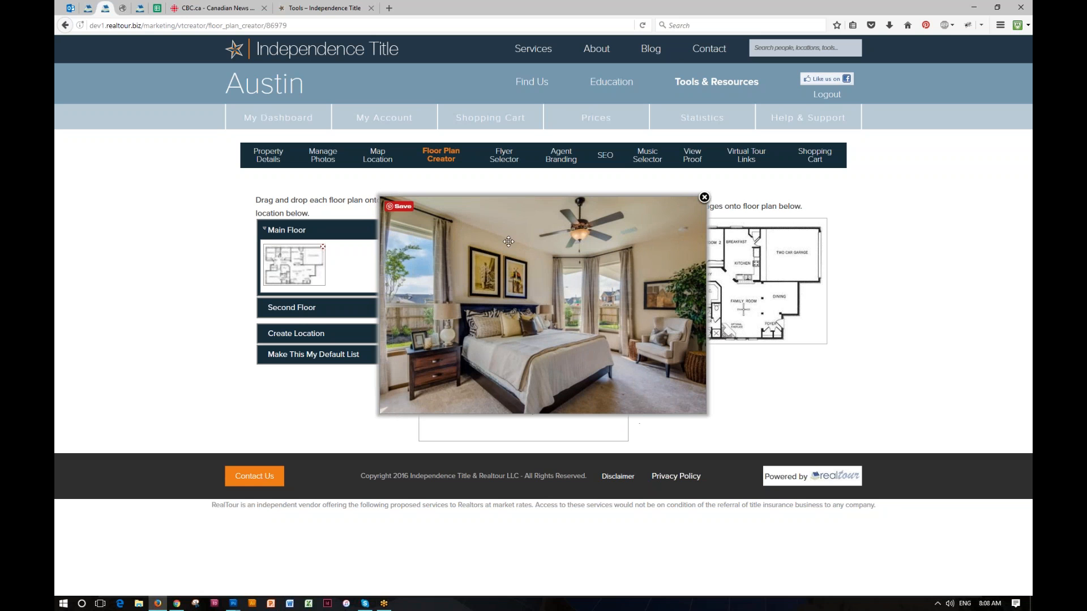
{"action": "left_click", "coordinate": [704, 197]}
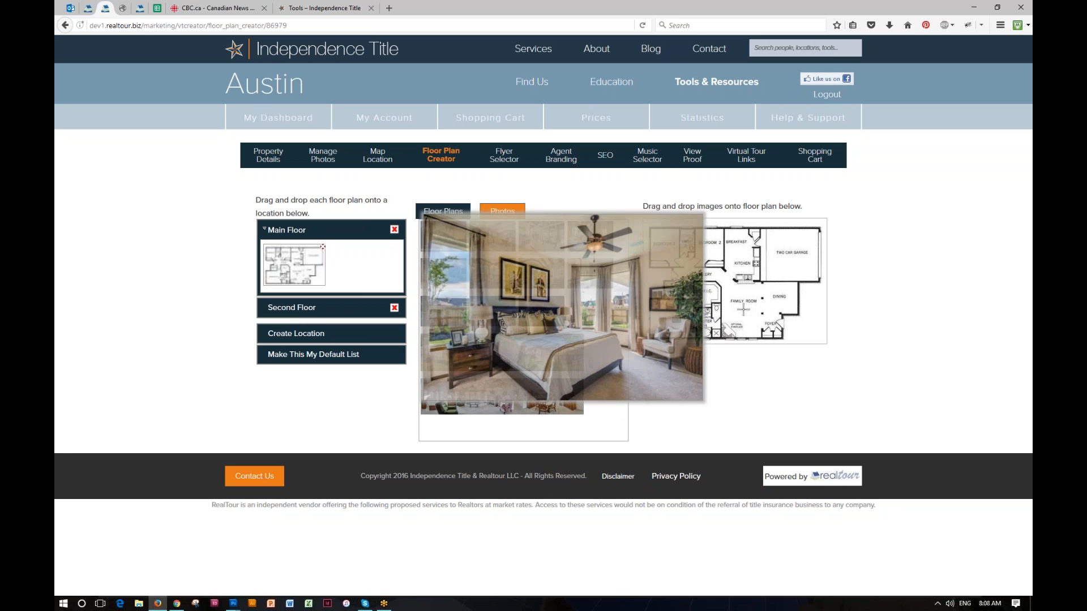
Place the entryway photo on the gallery and two more interior photos on the bedroom beside the breakfast area and the family room.
{"action": "left_click_drag", "start_coordinate": [503, 240], "coordinate": [682, 277]}
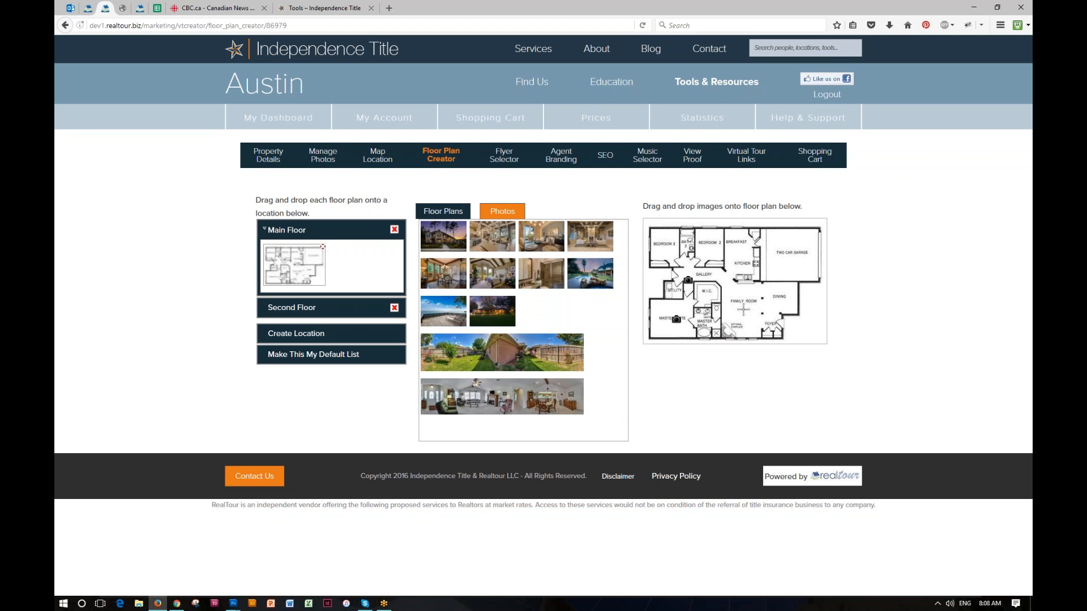
{"action": "left_click_drag", "start_coordinate": [493, 278], "coordinate": [705, 245]}
{"action": "left_click_drag", "start_coordinate": [584, 238], "coordinate": [738, 296]}
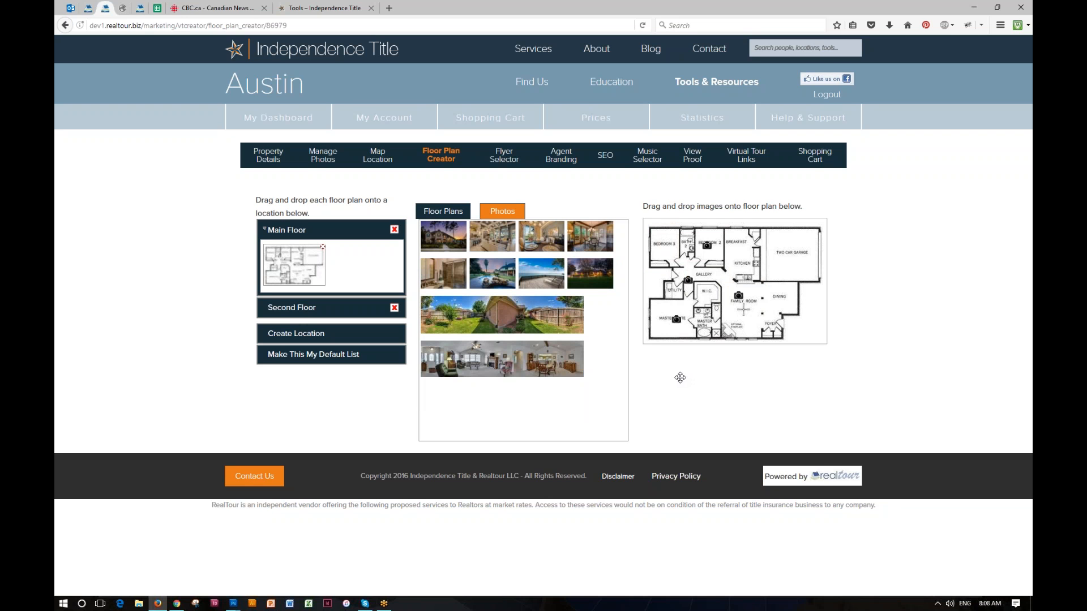
Choose the blue For Sale flyer as the listing's print material in the Flyer Selector.
{"action": "left_click", "coordinate": [500, 159]}
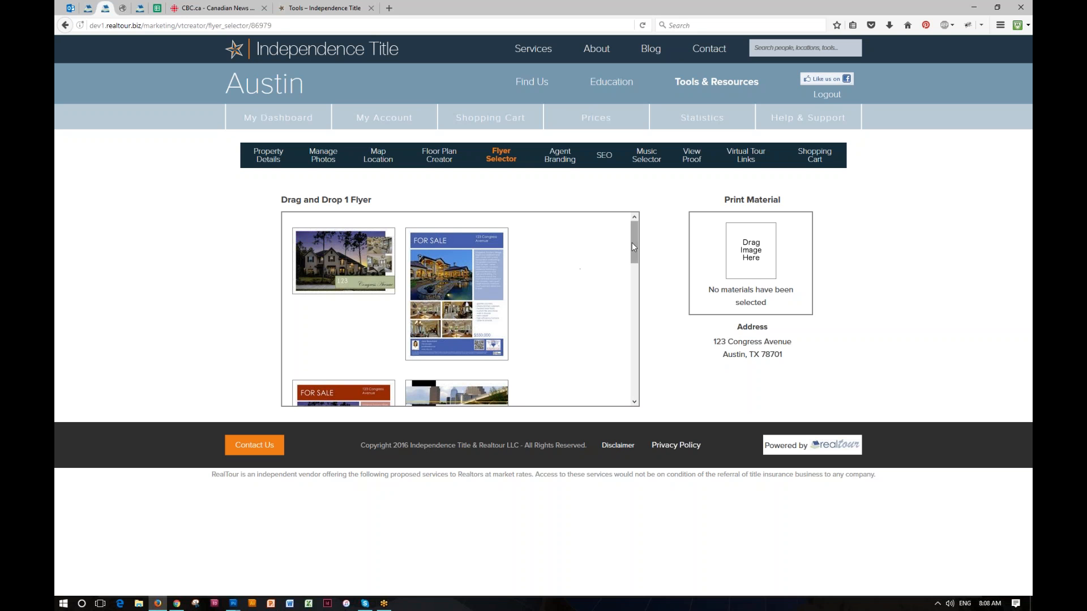
{"action": "mouse_move", "coordinate": [632, 242]}
{"action": "left_mouse_down"}
{"action": "mouse_move", "coordinate": [631, 356]}
{"action": "mouse_move", "coordinate": [630, 233]}
{"action": "left_mouse_up"}
{"action": "left_click_drag", "start_coordinate": [479, 275], "coordinate": [686, 283]}
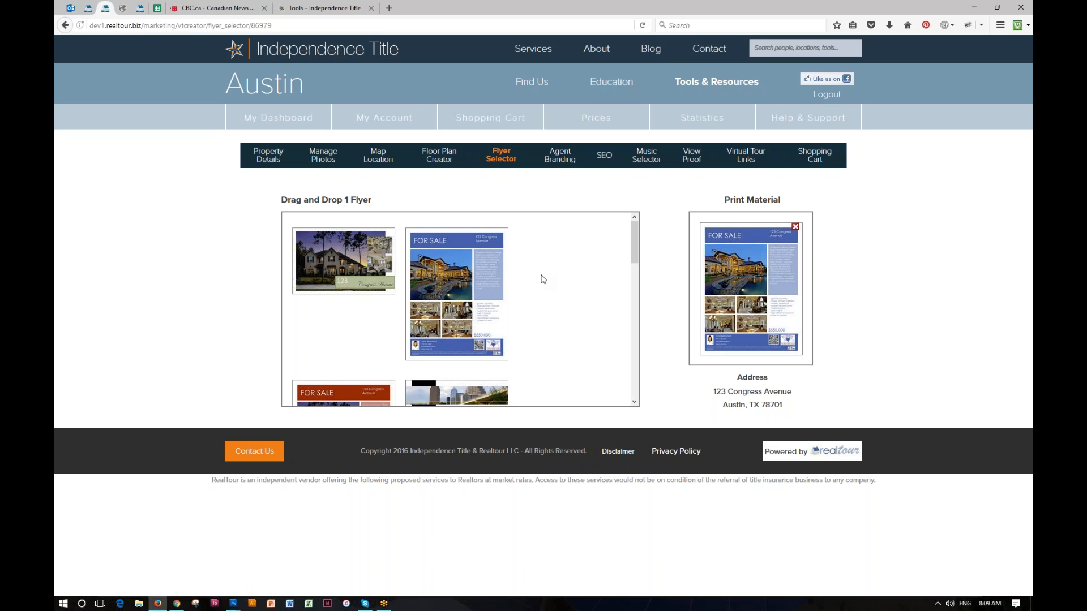
Set the agent branding to 2 Agents, with the dark-haired woman's headshot first and the dark-haired man in a black suit second.
{"action": "left_click", "coordinate": [560, 164]}
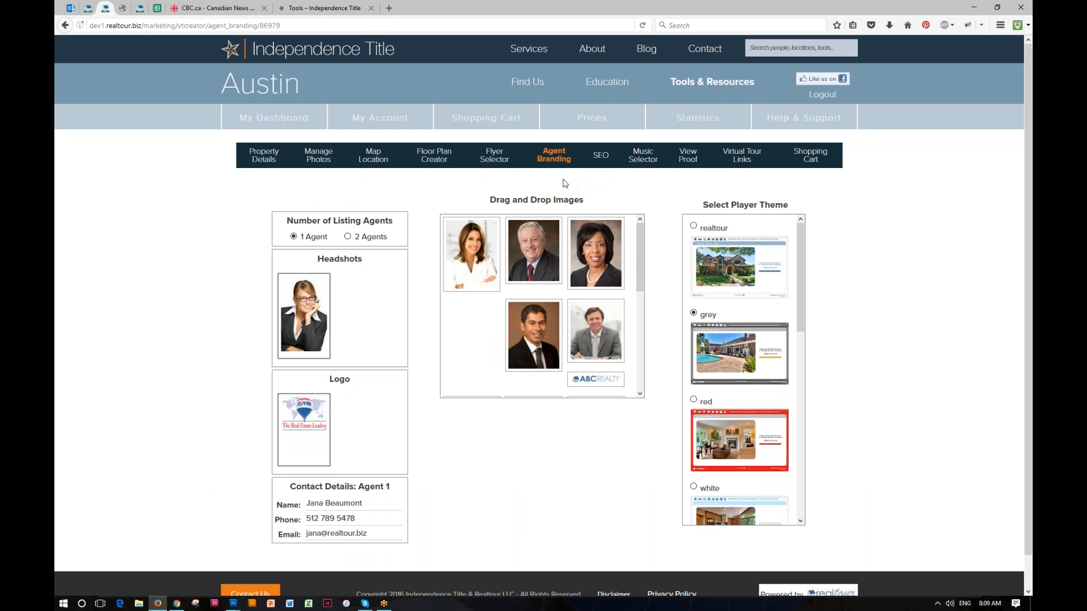
{"action": "left_click", "coordinate": [294, 237]}
{"action": "mouse_move", "coordinate": [377, 118]}
{"action": "left_click_drag", "start_coordinate": [595, 251], "coordinate": [307, 307]}
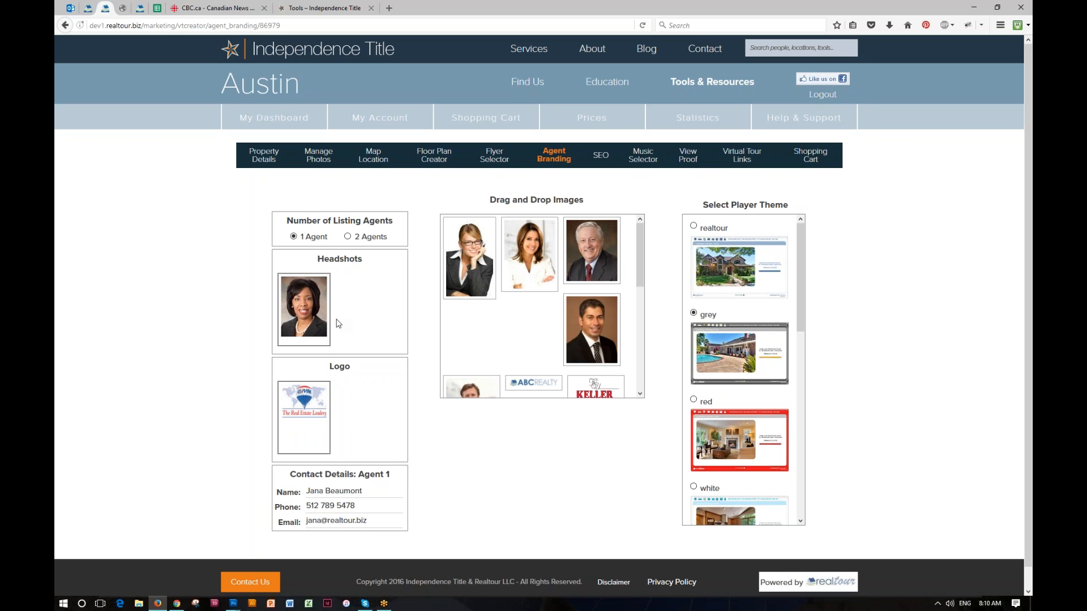
{"action": "left_click", "coordinate": [349, 237]}
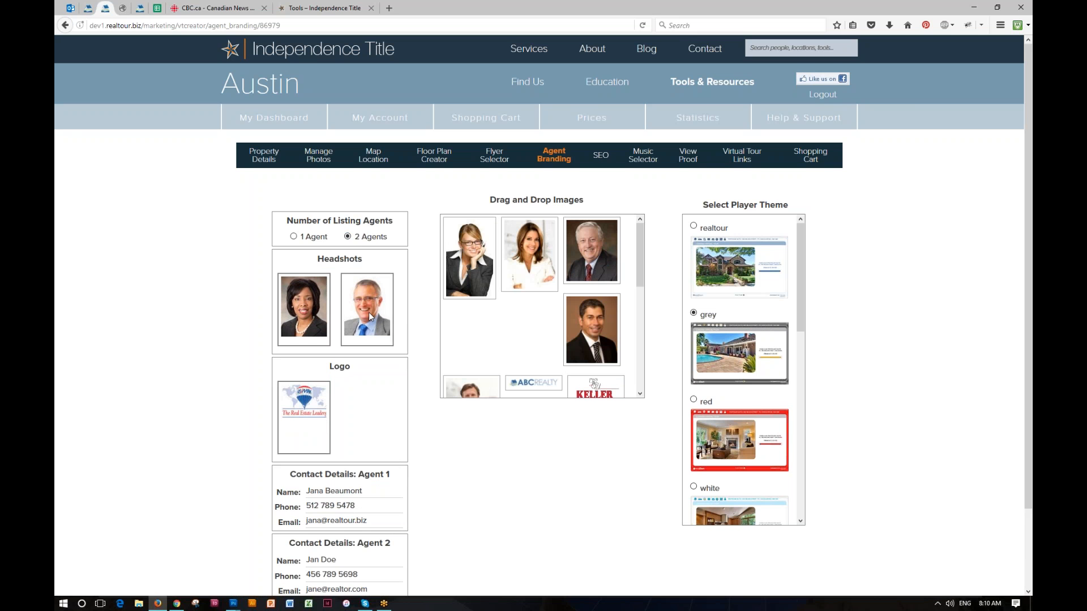
{"action": "left_click_drag", "start_coordinate": [596, 327], "coordinate": [374, 309]}
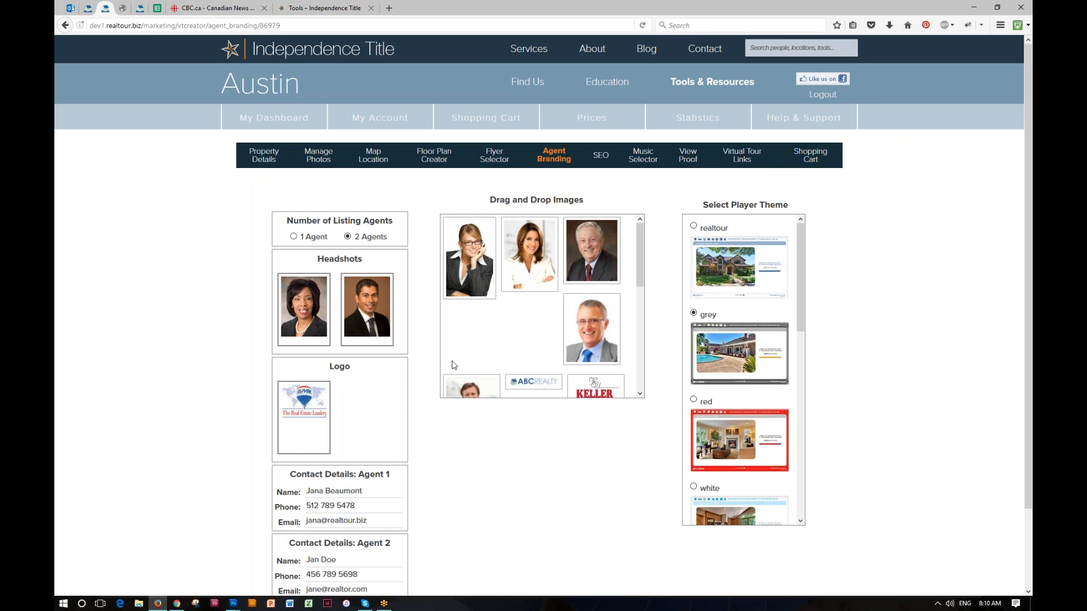
Try the black Century 21 logo in the agent branding and replace it with the Avalar logo.
{"action": "scroll", "coordinate": [563, 332], "scroll_direction": "down", "scroll_amount": 4}
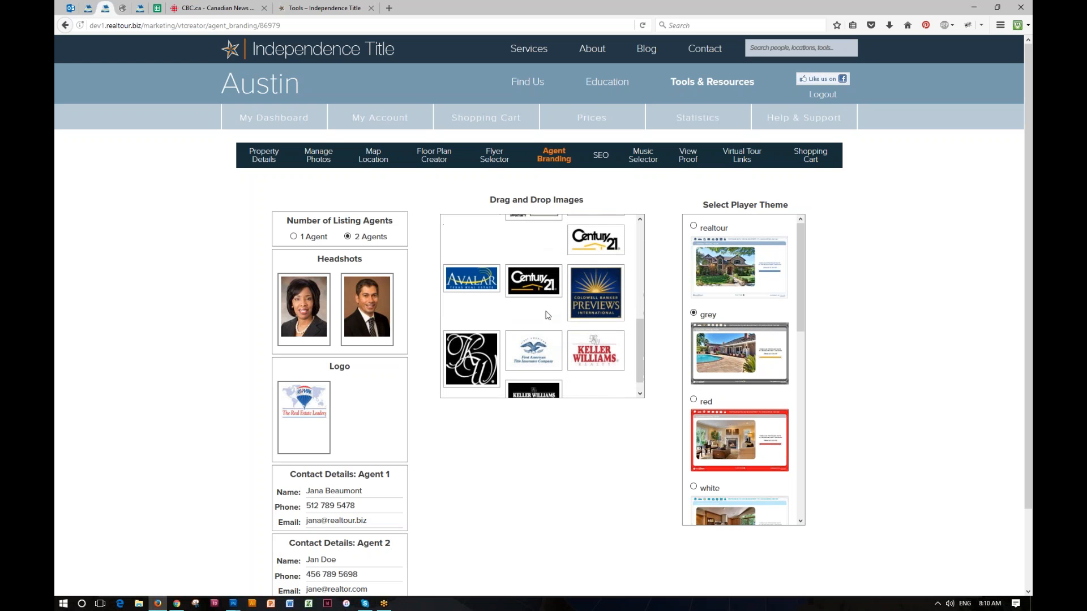
{"action": "left_click_drag", "start_coordinate": [538, 283], "coordinate": [301, 402]}
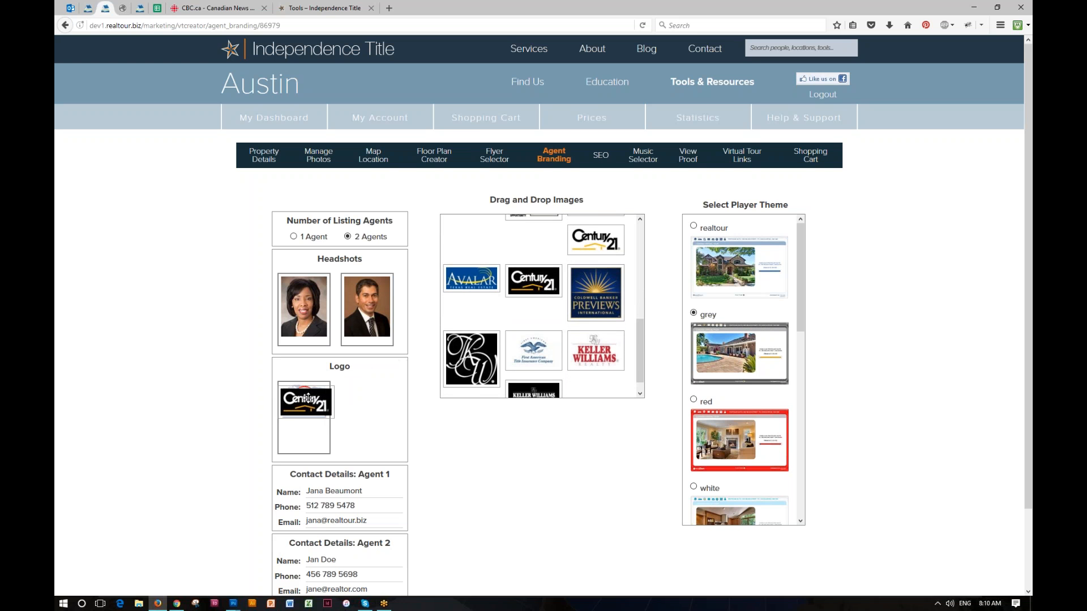
{"action": "left_click_drag", "start_coordinate": [475, 303], "coordinate": [309, 396]}
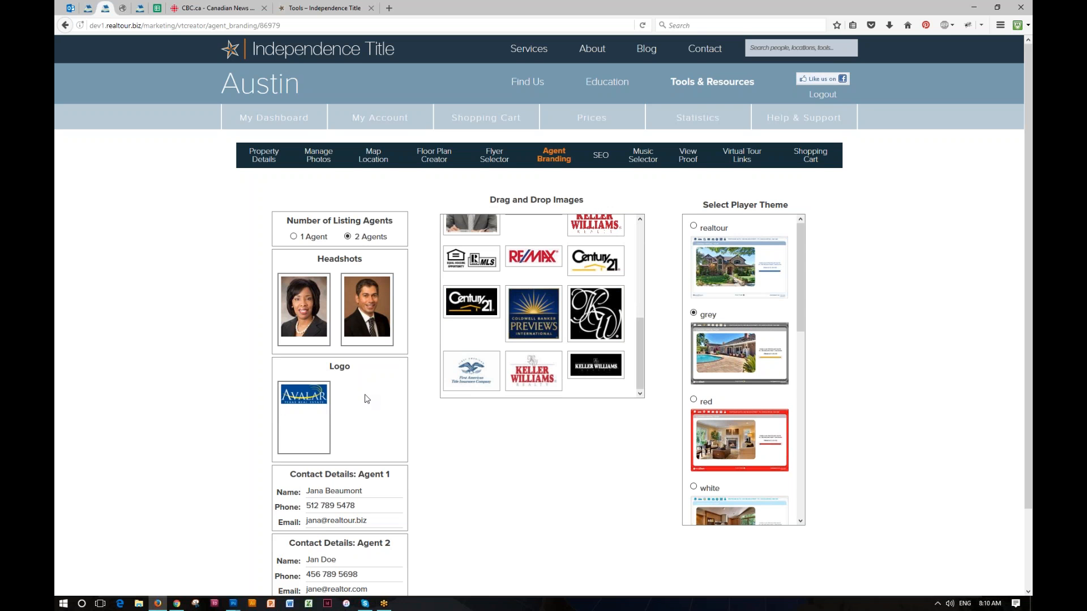
Replace the phone number in Agent 1's contact details.
{"action": "scroll", "coordinate": [408, 476], "scroll_direction": "down", "scroll_amount": 3}
{"action": "left_click", "coordinate": [390, 473]}
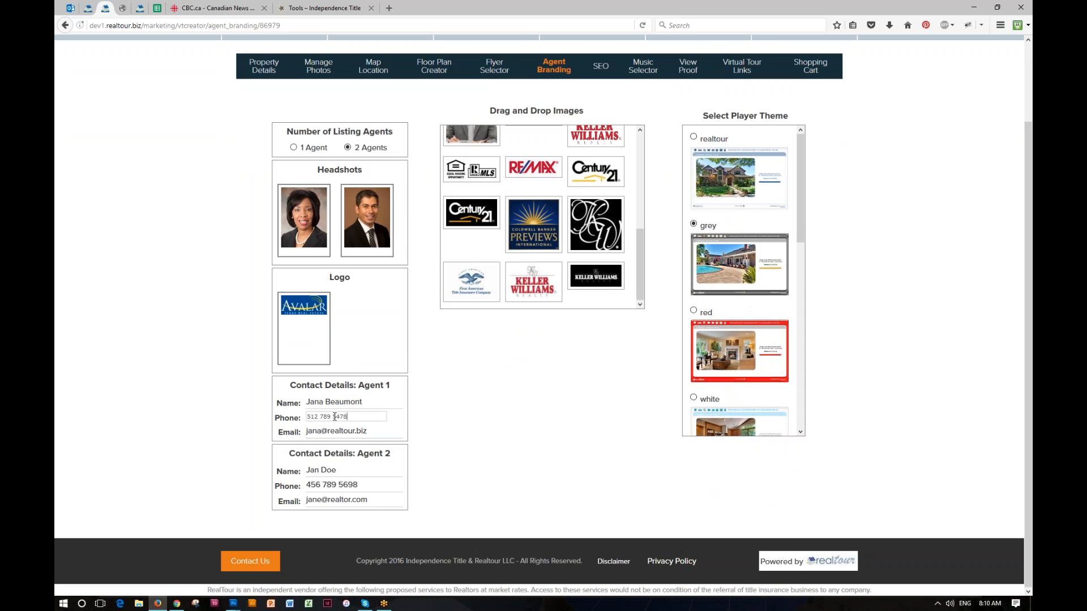
{"action": "left_click_drag", "start_coordinate": [361, 417], "coordinate": [287, 418]}
{"action": "left_click", "coordinate": [424, 416]}
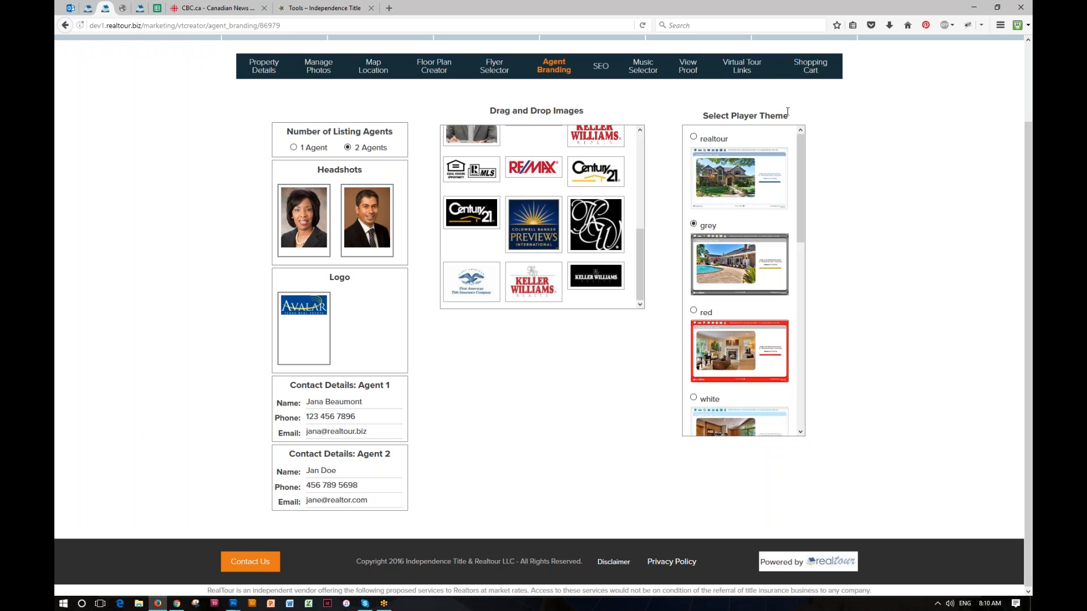
Try the realtour and red player themes and set the virtual tour's player theme to blue.
{"action": "left_click", "coordinate": [694, 137]}
{"action": "left_click", "coordinate": [694, 310]}
{"action": "scroll", "coordinate": [747, 275], "scroll_direction": "down", "scroll_amount": 4}
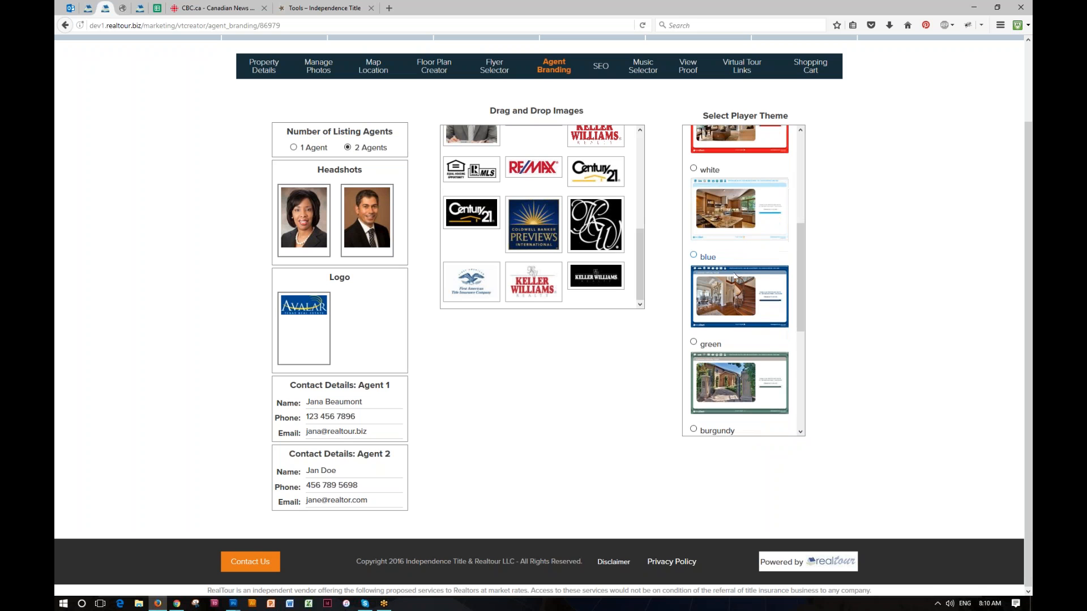
{"action": "left_click", "coordinate": [694, 256]}
{"action": "scroll", "coordinate": [648, 348], "scroll_direction": "up", "scroll_amount": 3}
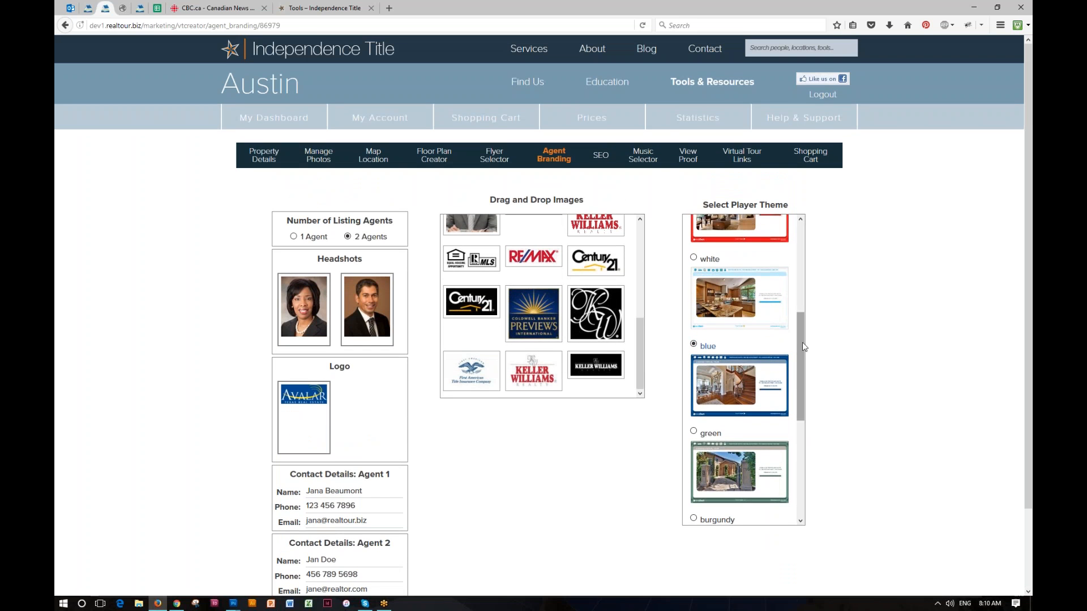
{"action": "left_click_drag", "start_coordinate": [800, 349], "coordinate": [811, 244]}
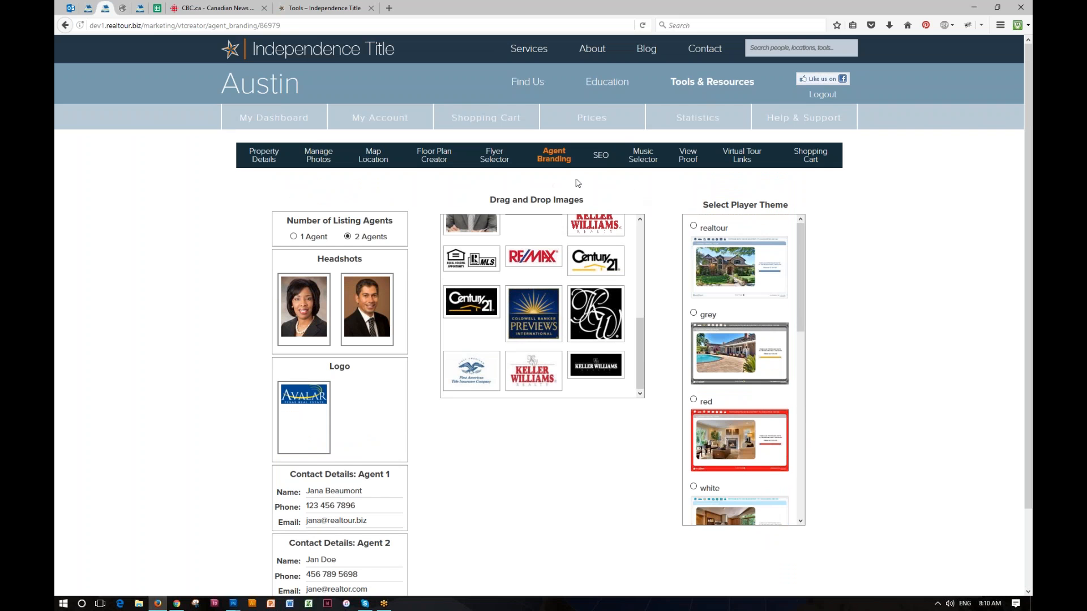
Open the listing's SEO settings.
{"action": "left_click", "coordinate": [602, 158]}
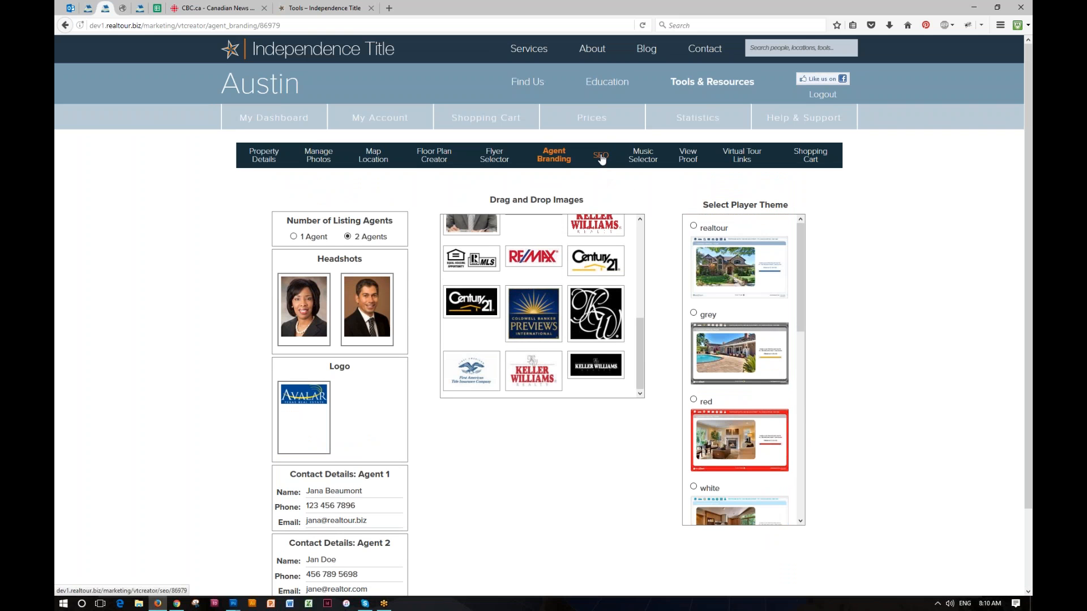
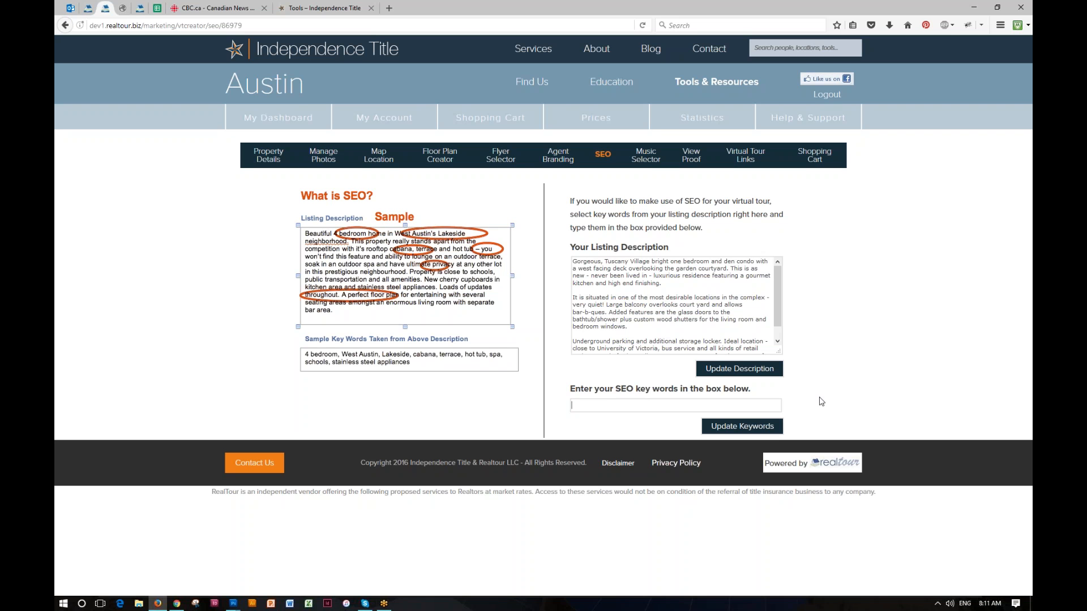
Enter "4 bedroom downtown austin swimming pool" as the virtual tour's SEO key words.
{"action": "type", "text": "bedroom downtown austin swimming pool"}
Highlight the opening paragraphs of the listing description and part of its first line to examine the source text for key words.
{"action": "left_click_drag", "start_coordinate": [574, 262], "coordinate": [737, 312]}
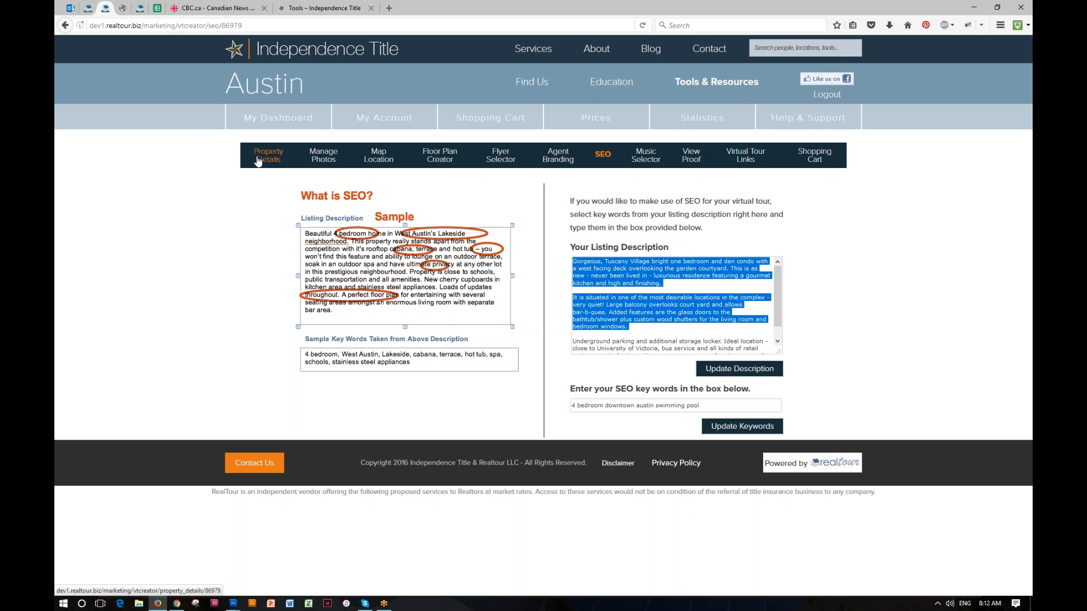
{"action": "left_click", "coordinate": [672, 289]}
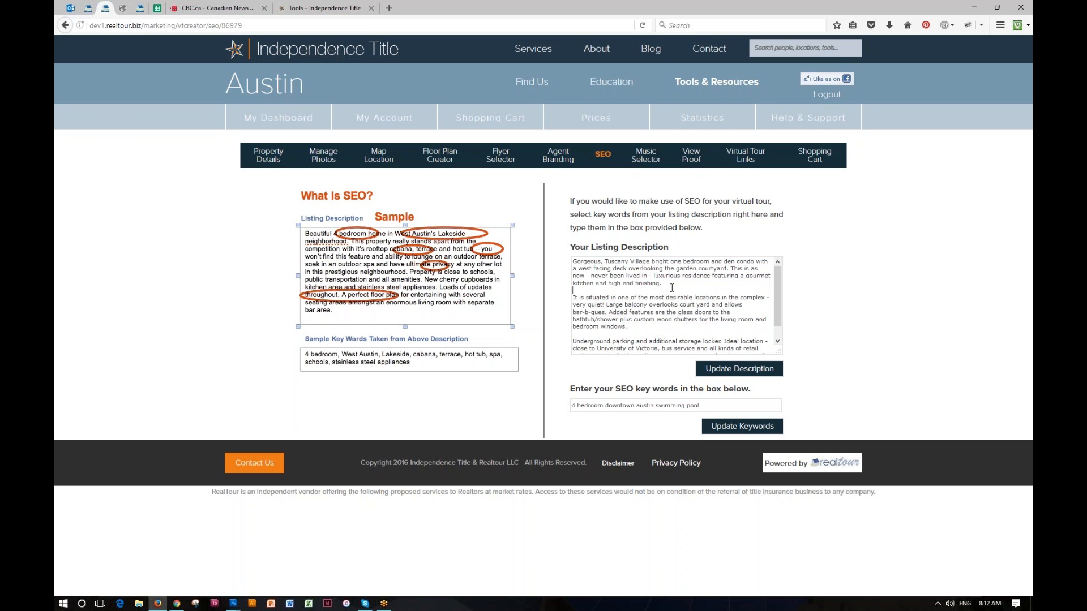
{"action": "left_click_drag", "start_coordinate": [652, 261], "coordinate": [709, 261]}
{"action": "left_click", "coordinate": [649, 428]}
Play a sample of Break Thru in the music selection, try One to One and return the tour to No Music.
{"action": "left_click", "coordinate": [643, 162]}
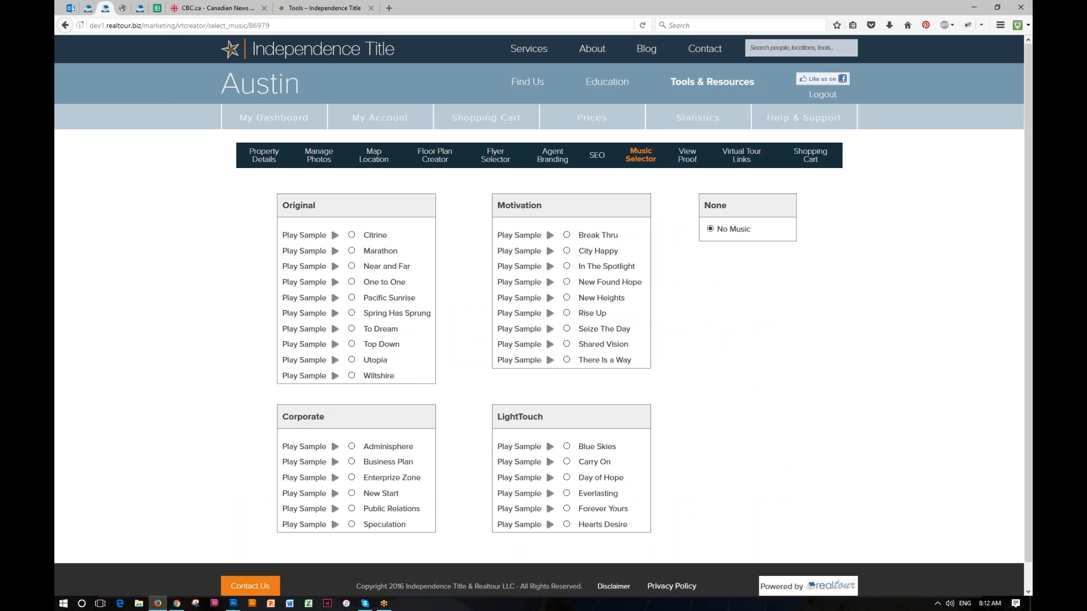
{"action": "left_click", "coordinate": [551, 236]}
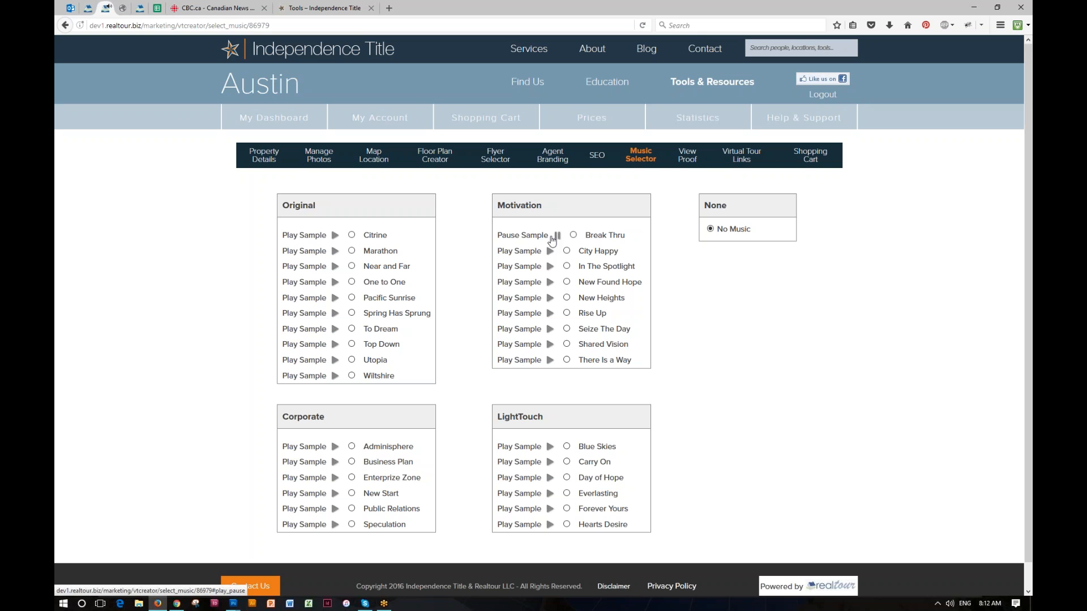
{"action": "left_click", "coordinate": [558, 241]}
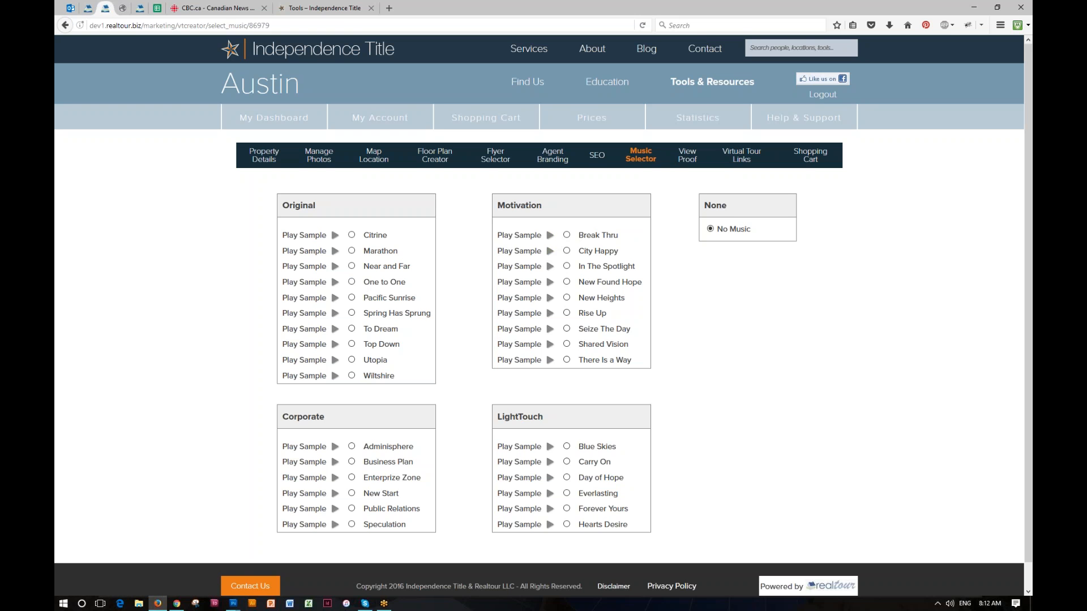
{"action": "left_click", "coordinate": [351, 282]}
{"action": "left_click", "coordinate": [711, 230]}
Play and stop the virtual tour proof, and view its property details.
{"action": "left_click", "coordinate": [688, 158]}
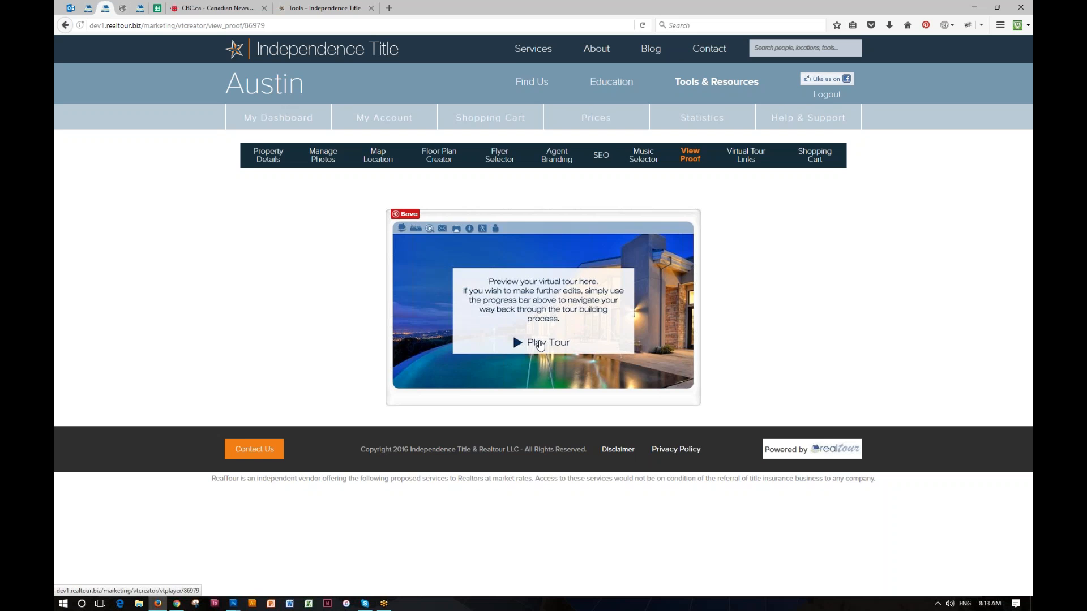
{"action": "left_click", "coordinate": [539, 346]}
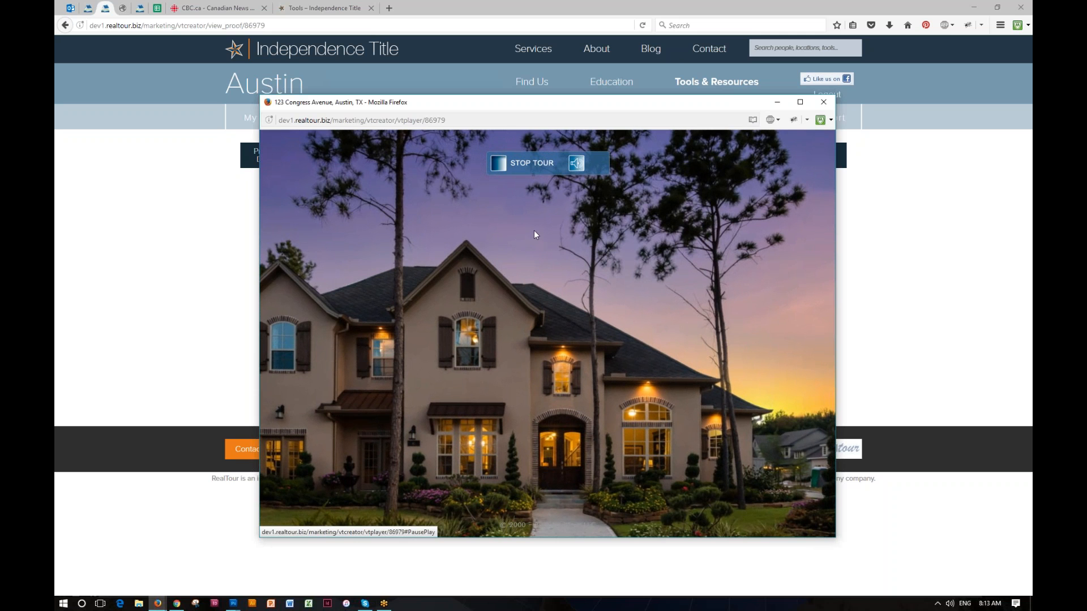
{"action": "left_click", "coordinate": [501, 164]}
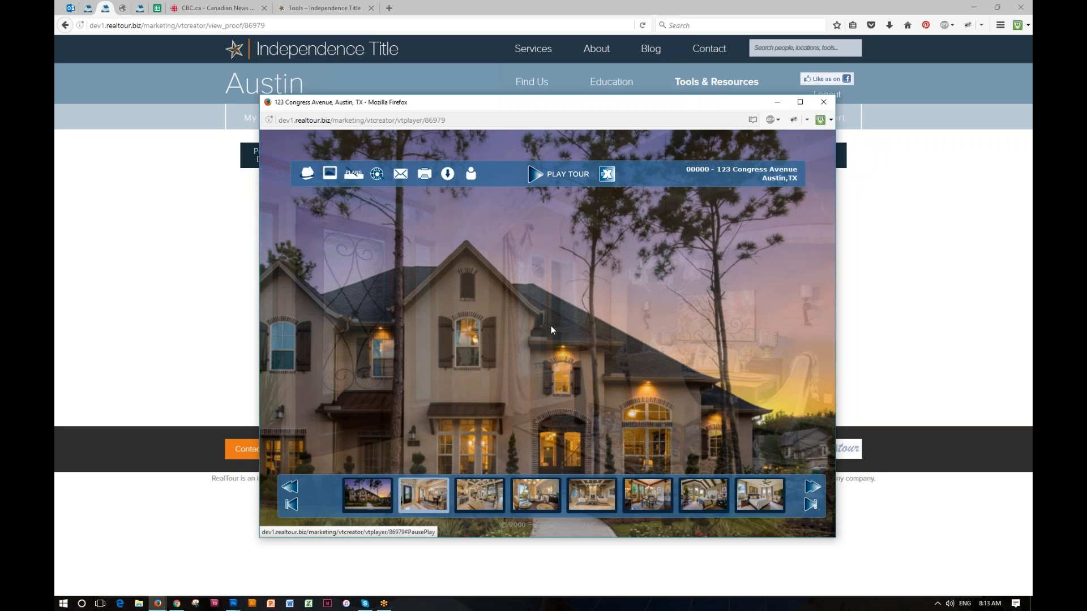
{"action": "left_click", "coordinate": [306, 177]}
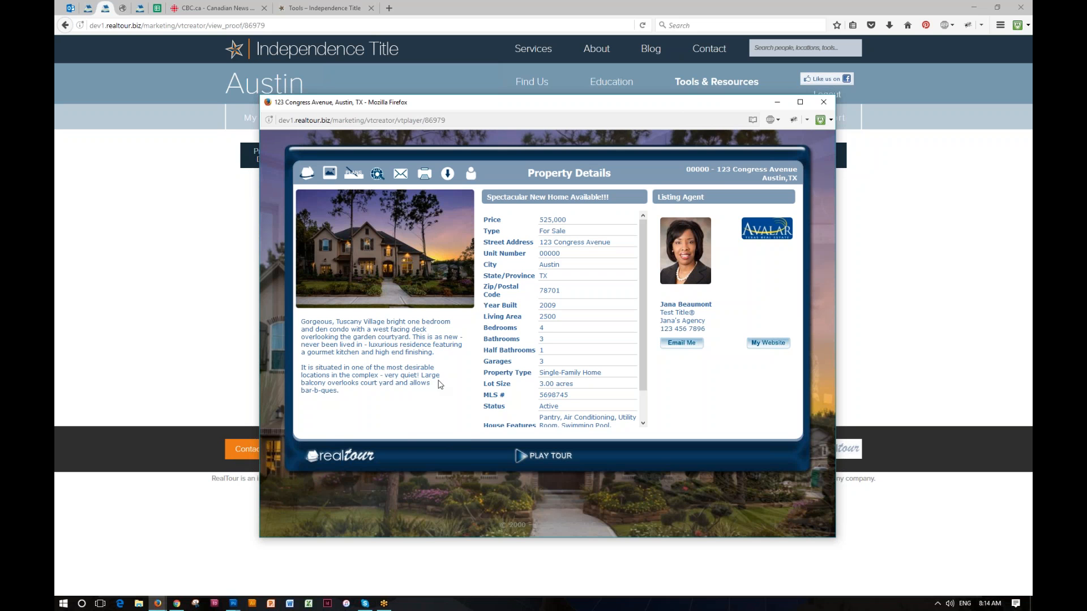
View the tour's property floor plan and the photo linked to the family room, closing the photo again.
{"action": "left_click", "coordinate": [355, 175]}
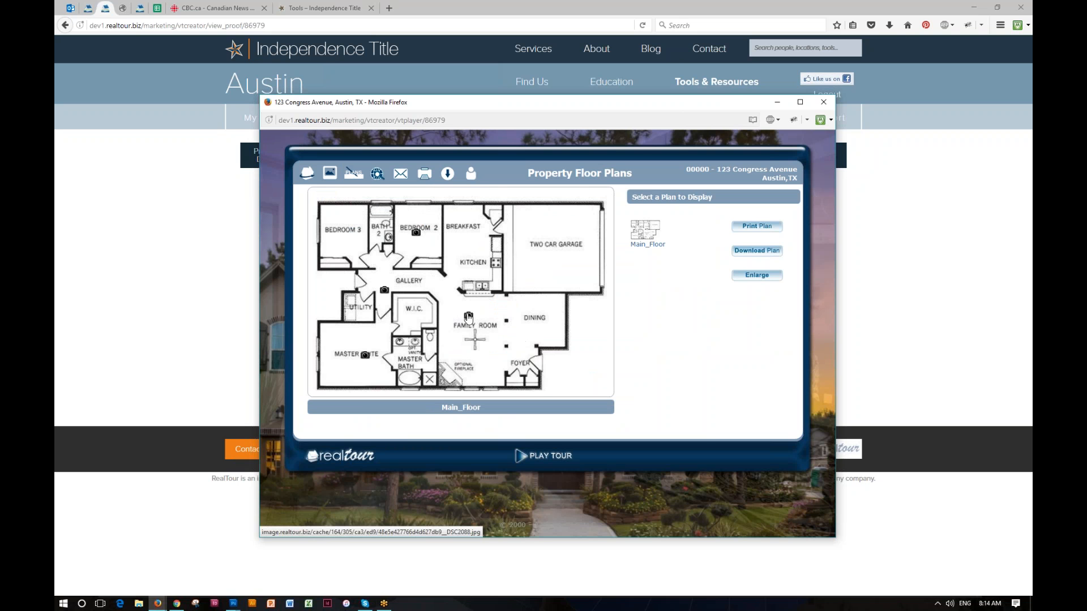
{"action": "left_click", "coordinate": [468, 316]}
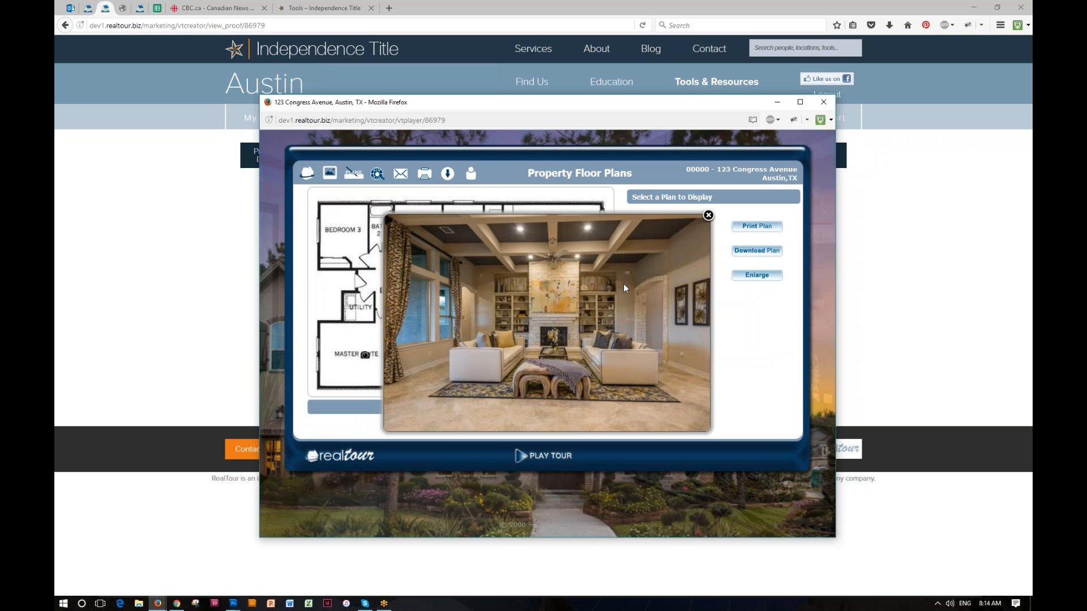
{"action": "left_click", "coordinate": [708, 215]}
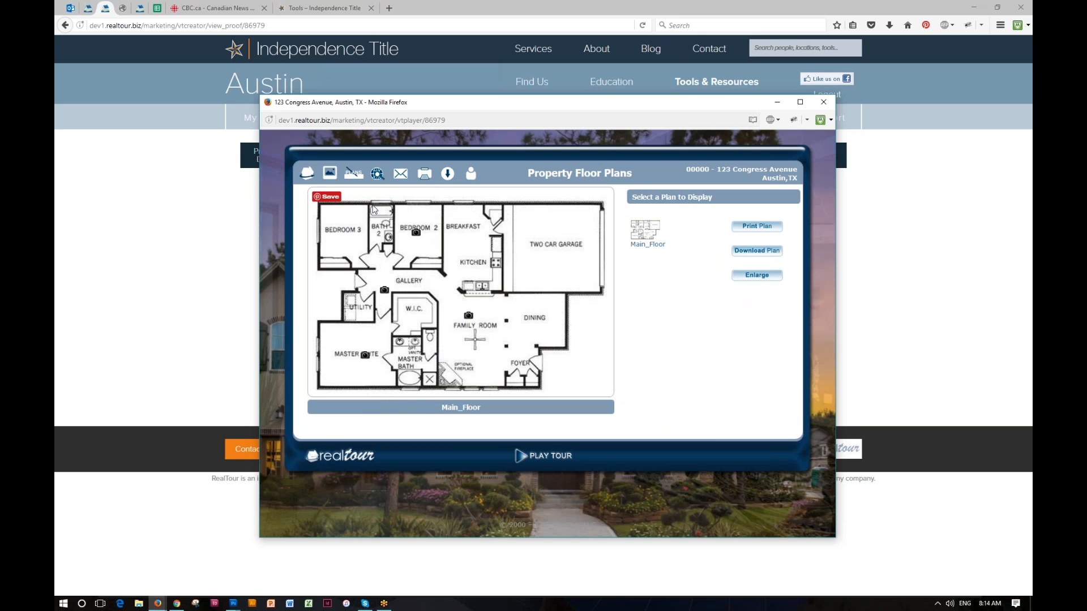
Browse the tour's neighborhood map, Forward to a Friend form, flyer printing page and tour download page.
{"action": "left_click", "coordinate": [377, 177]}
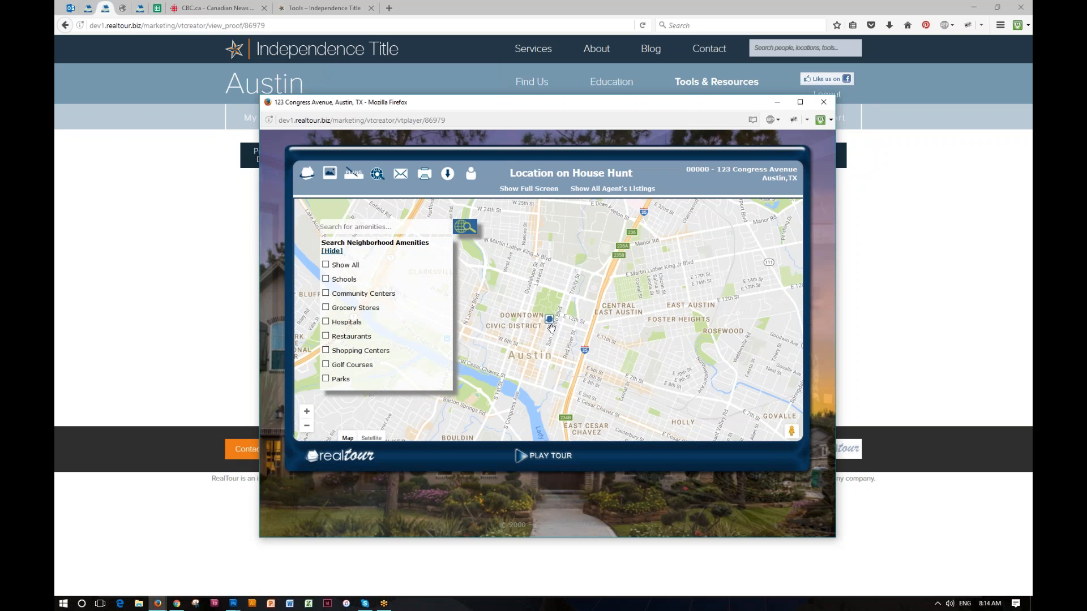
{"action": "left_click", "coordinate": [396, 179]}
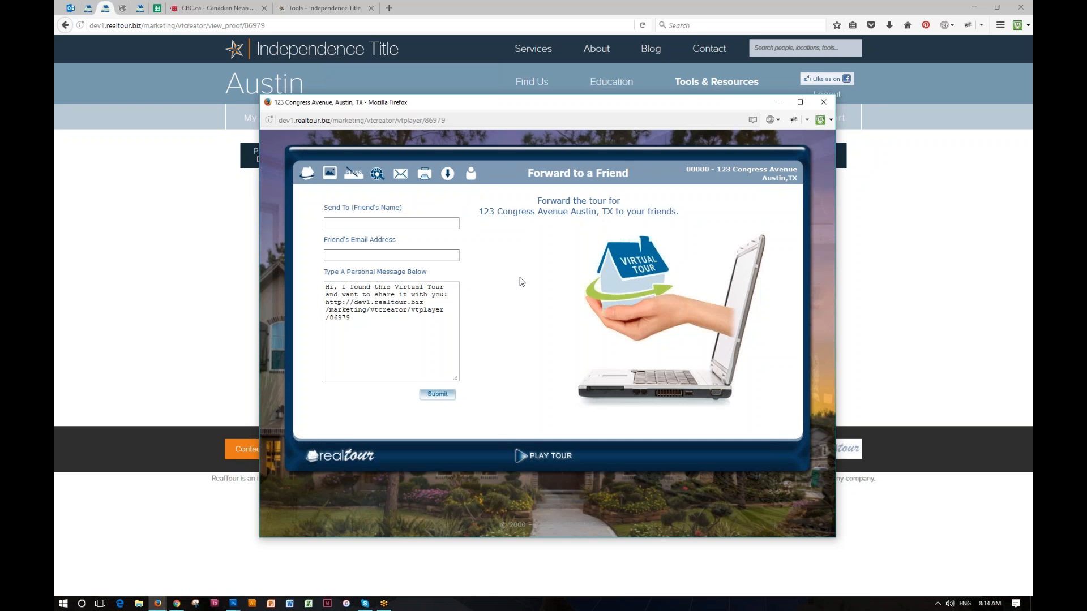
{"action": "left_click", "coordinate": [447, 222]}
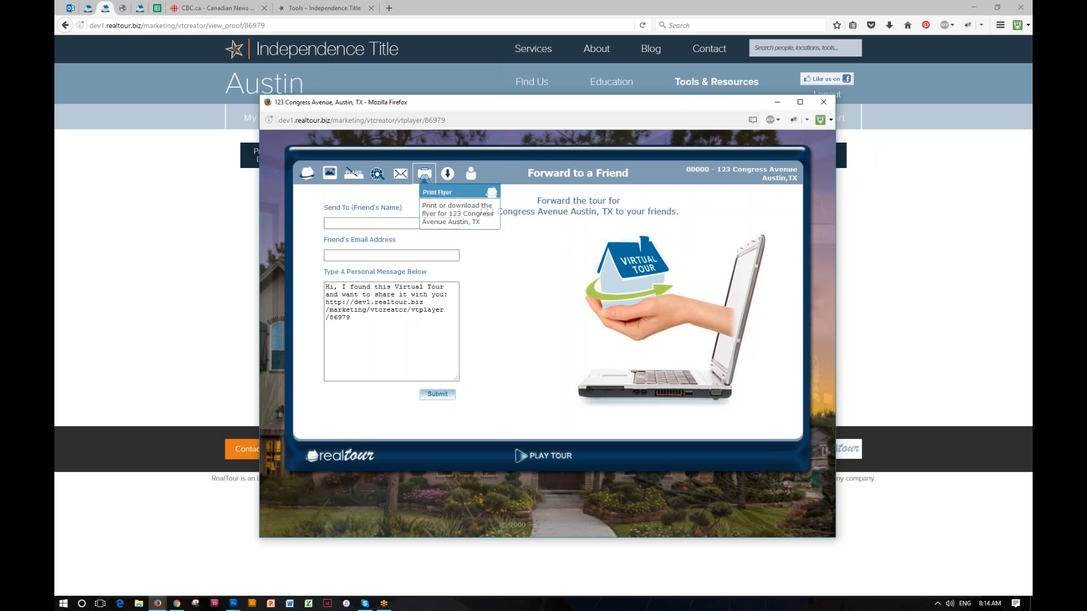
{"action": "left_click", "coordinate": [425, 173]}
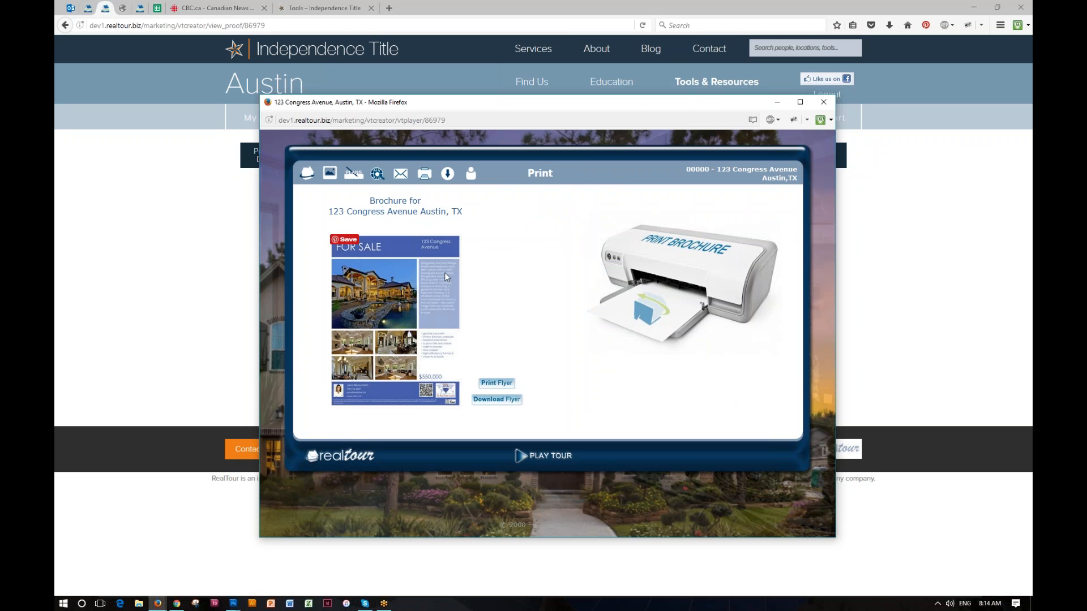
{"action": "left_click", "coordinate": [447, 173]}
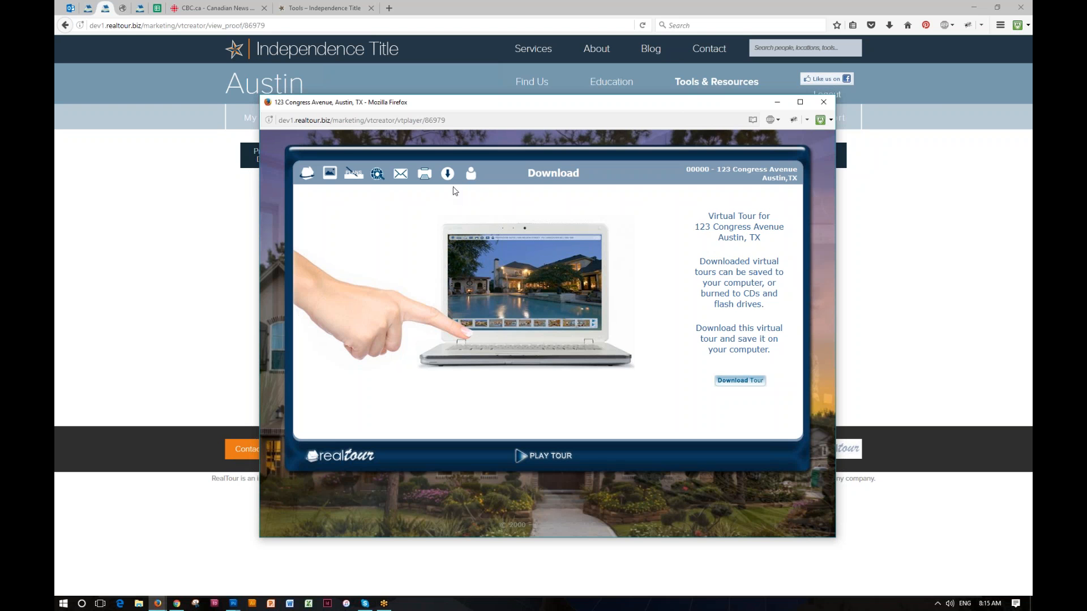
Open the tour's contact page and answer Very interested for liking the property and Maybe for making an offer.
{"action": "left_click", "coordinate": [473, 177]}
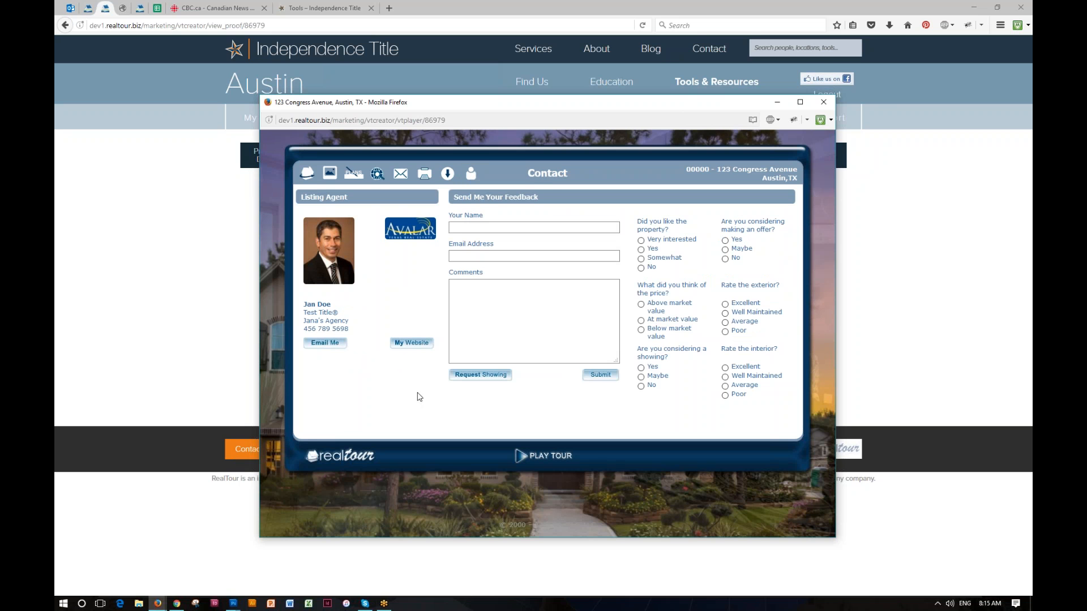
{"action": "left_click", "coordinate": [468, 227]}
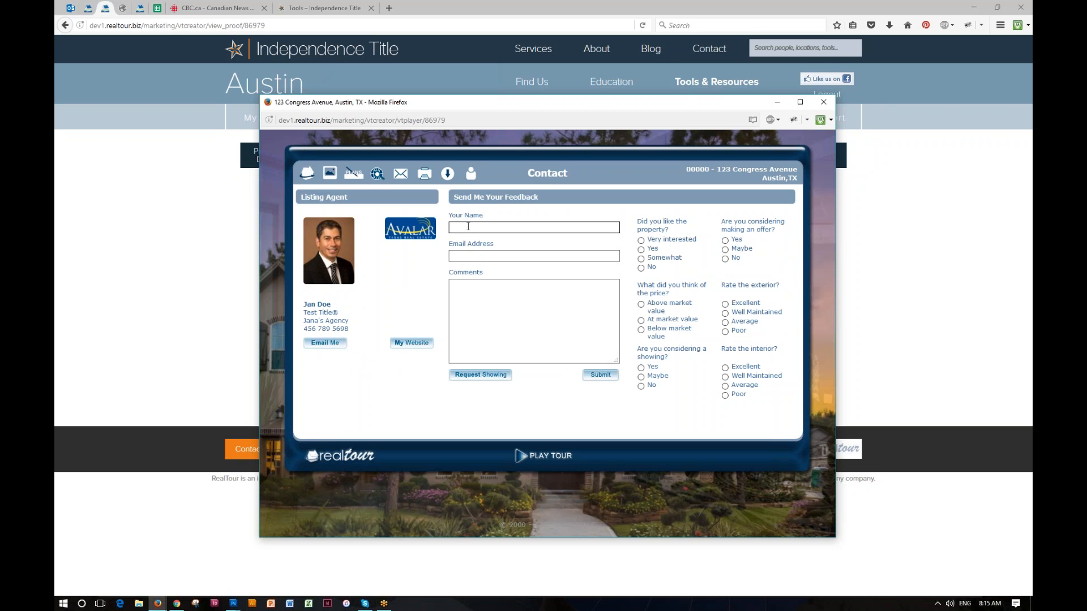
{"action": "left_click", "coordinate": [643, 242]}
{"action": "left_click", "coordinate": [726, 250]}
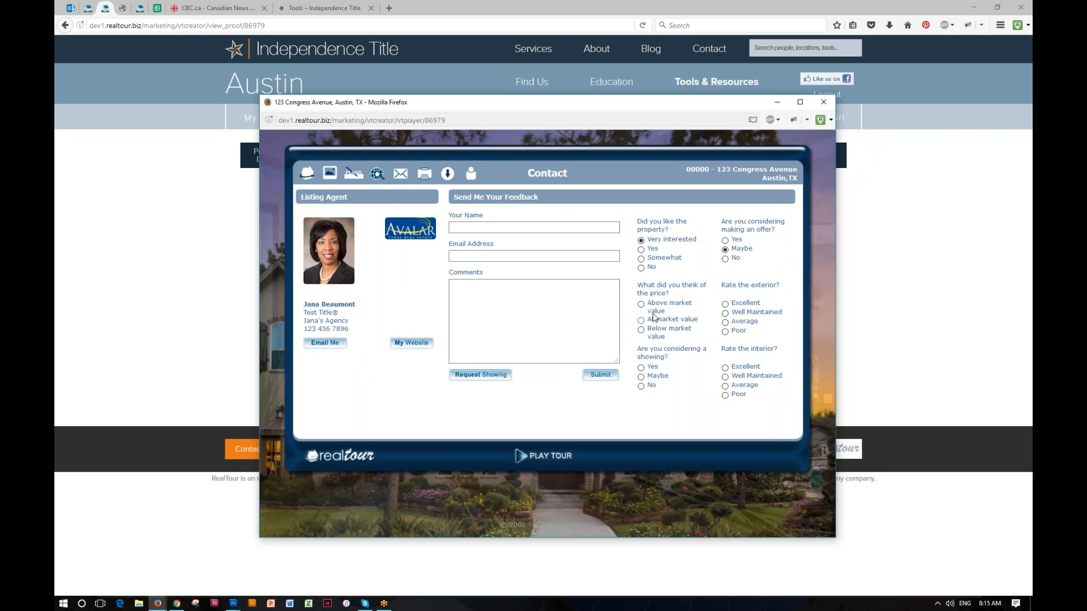
Open the showing request form, choose Dec 10 with PM and close the tour preview without submitting.
{"action": "left_click", "coordinate": [481, 375]}
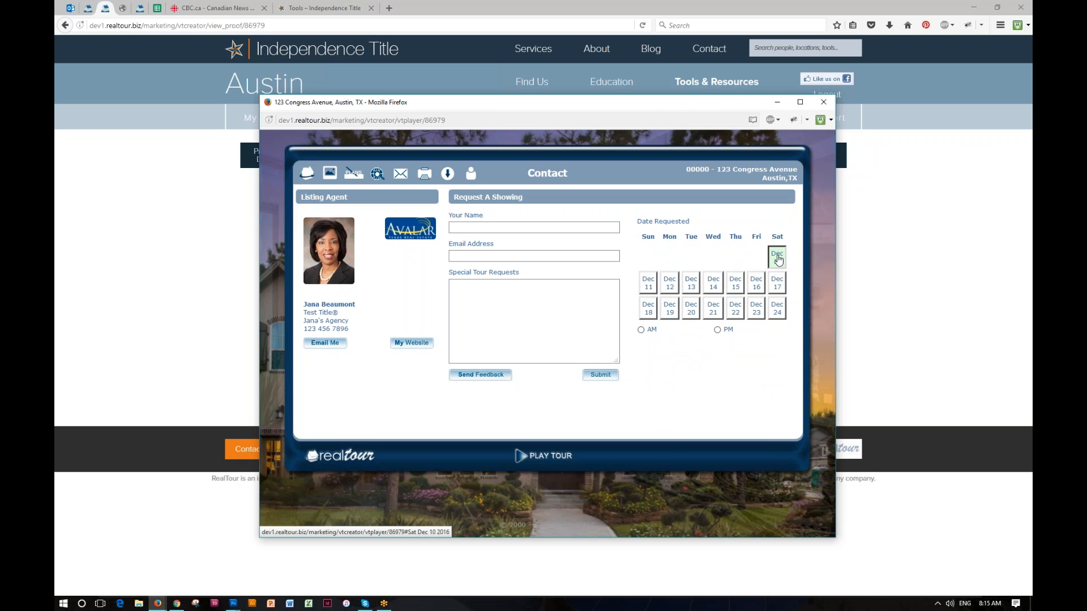
{"action": "left_click", "coordinate": [717, 330]}
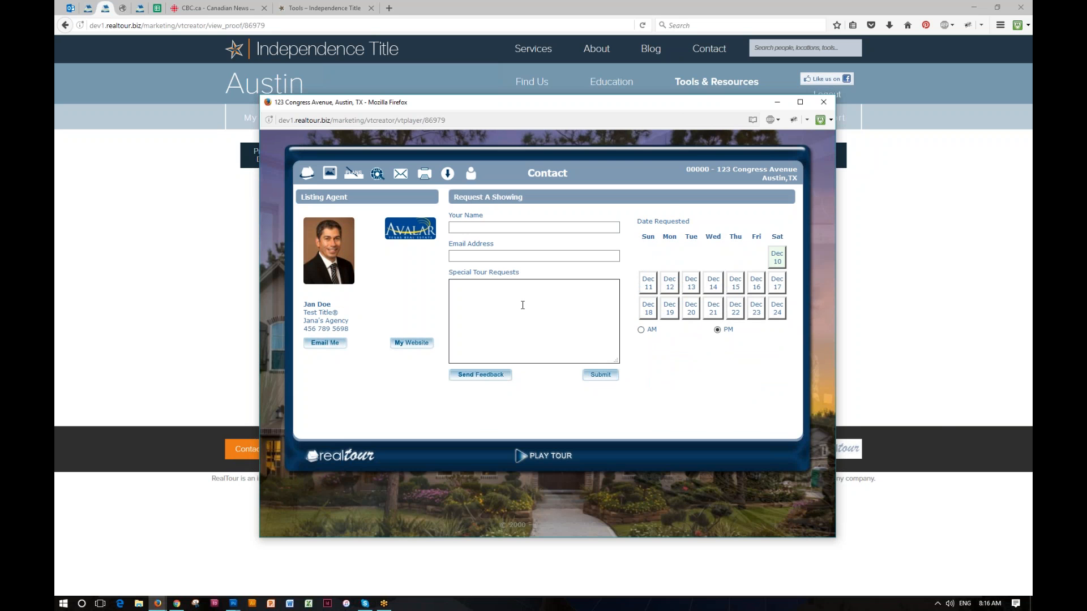
{"action": "left_click_drag", "start_coordinate": [697, 101], "coordinate": [672, 108]}
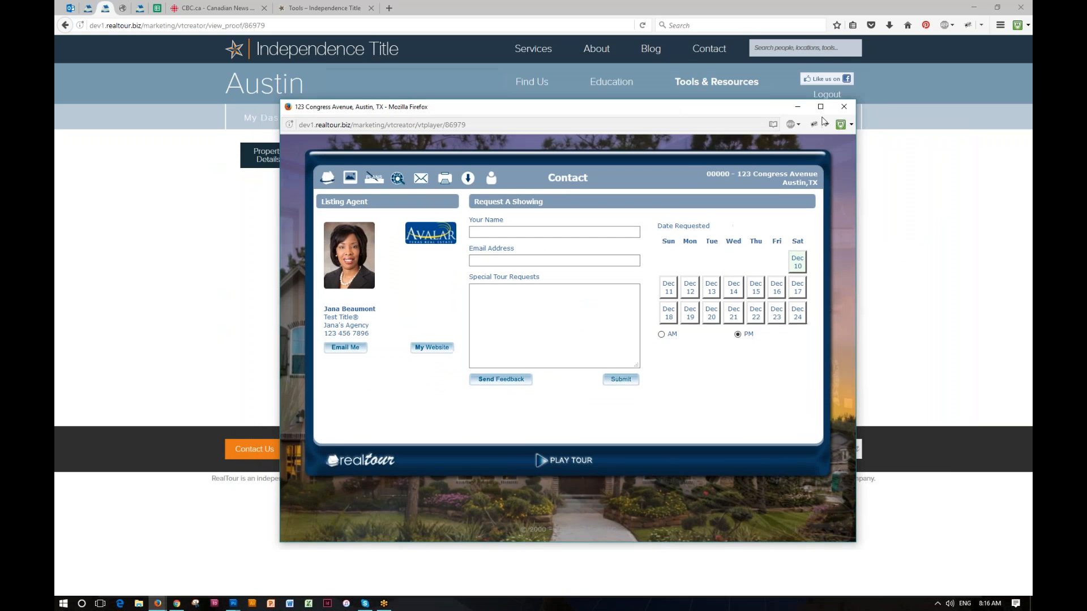
{"action": "left_click", "coordinate": [844, 107]}
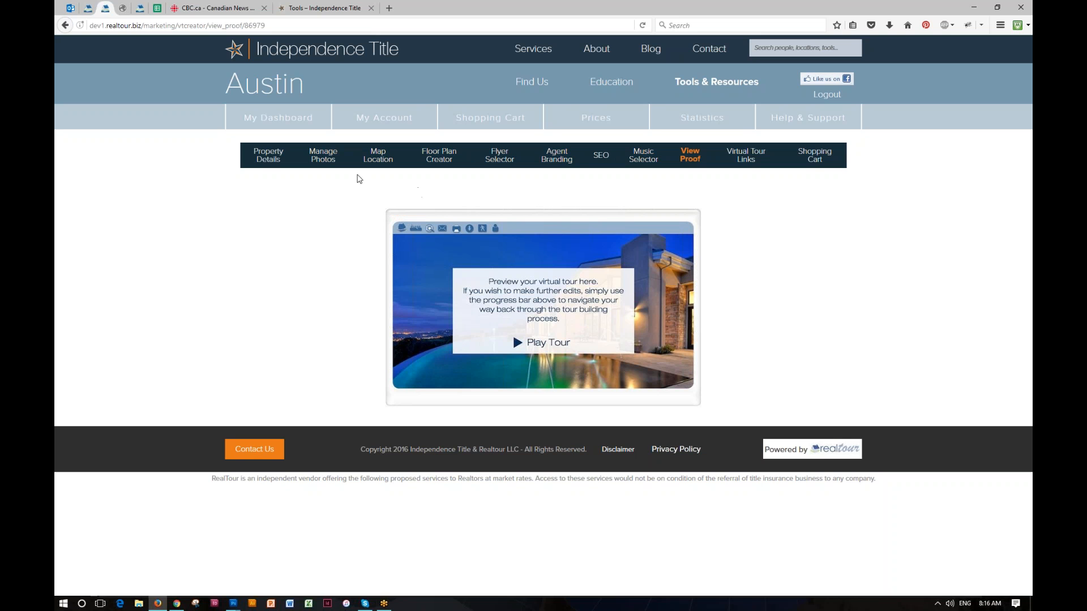
Revisit the listing's photo management and property details pages.
{"action": "left_click", "coordinate": [325, 158]}
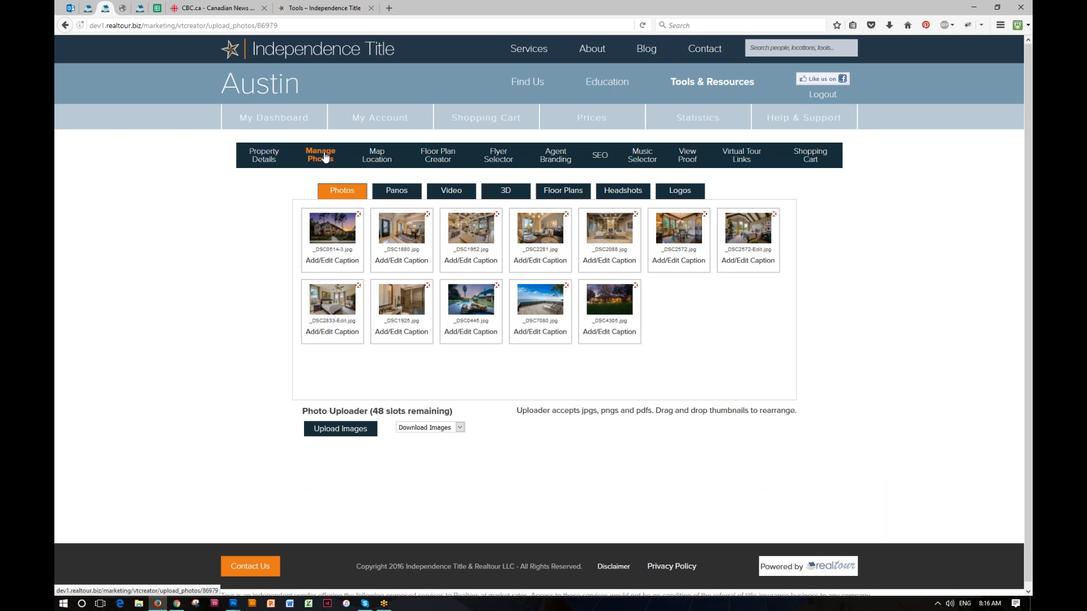
{"action": "mouse_move", "coordinate": [335, 261]}
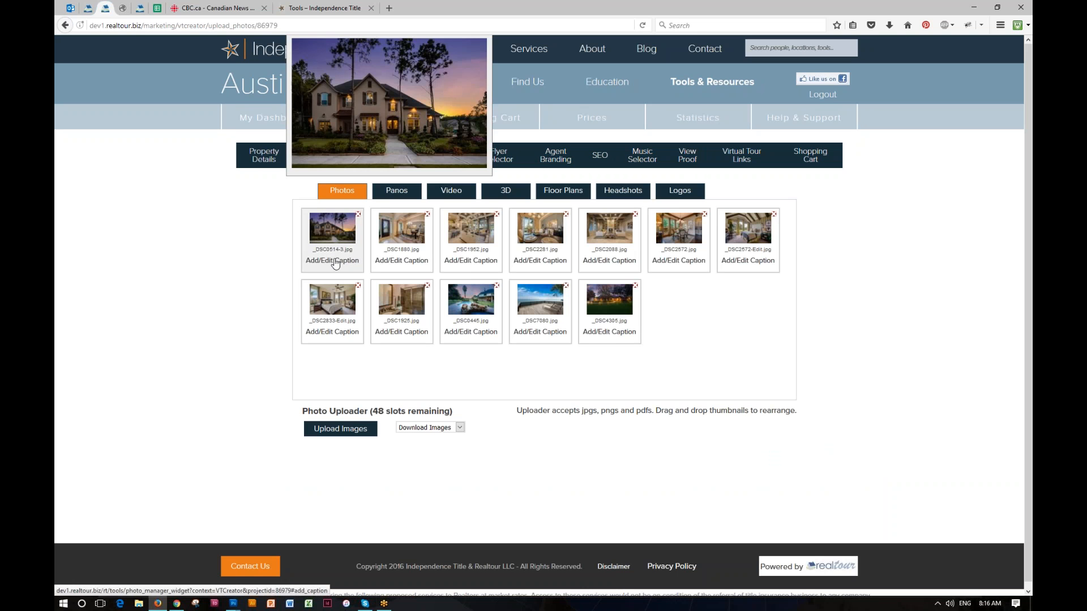
{"action": "left_click", "coordinate": [269, 159]}
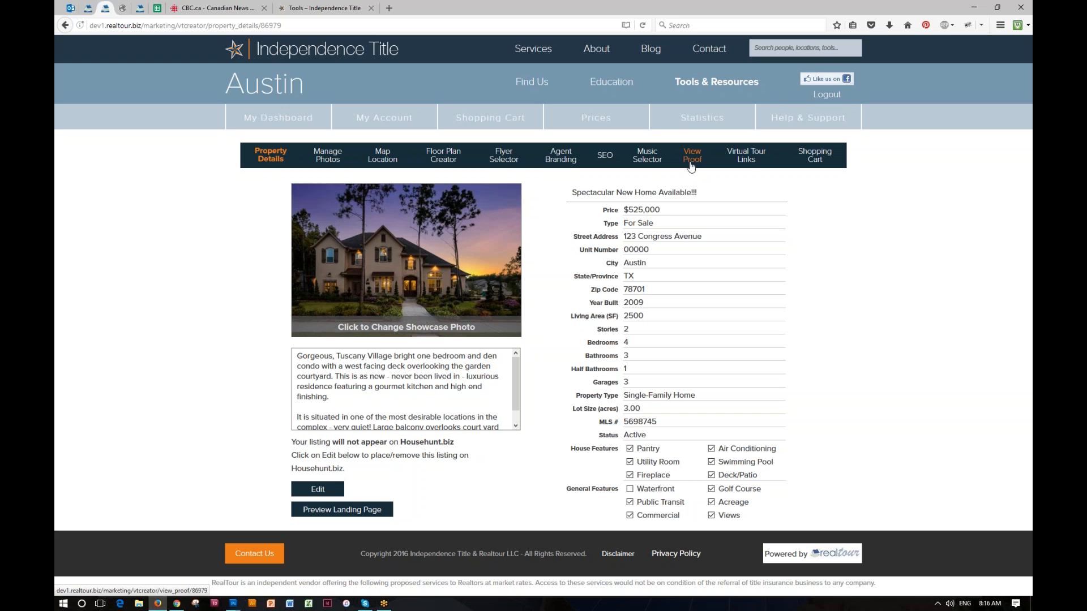
Open the virtual tour links, preview the branded tour link and highlight its web address.
{"action": "left_click", "coordinate": [750, 159]}
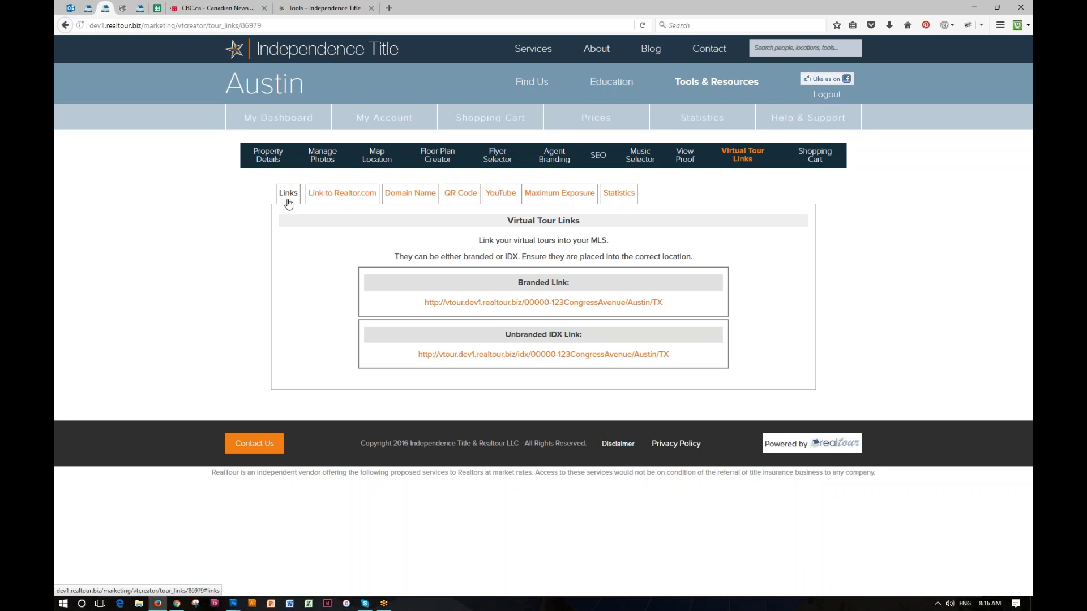
{"action": "left_click", "coordinate": [534, 303]}
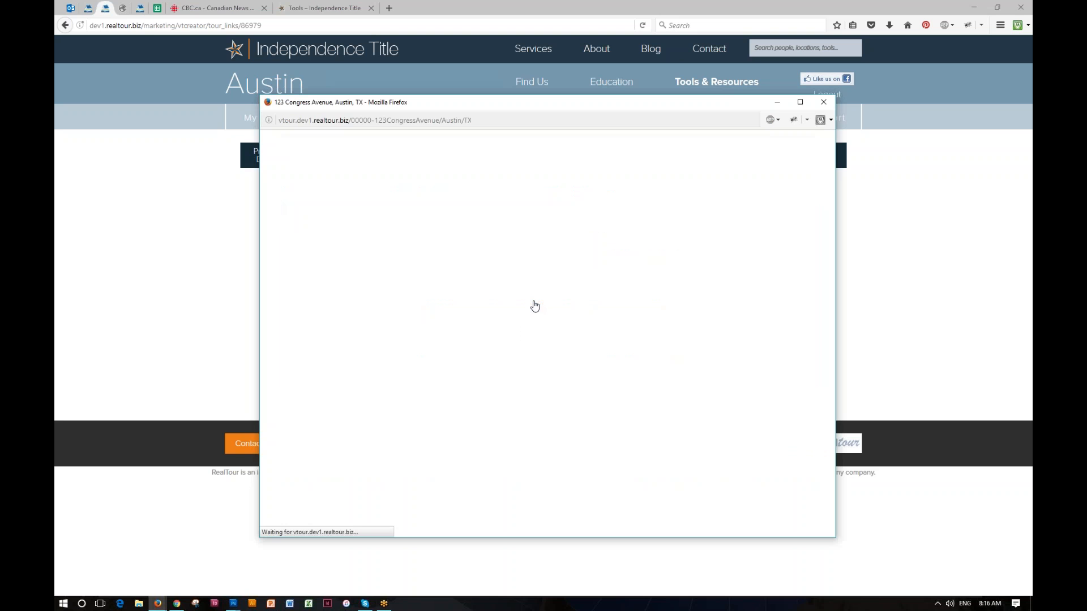
{"action": "left_click", "coordinate": [824, 102]}
{"action": "left_click_drag", "start_coordinate": [672, 307], "coordinate": [411, 308]}
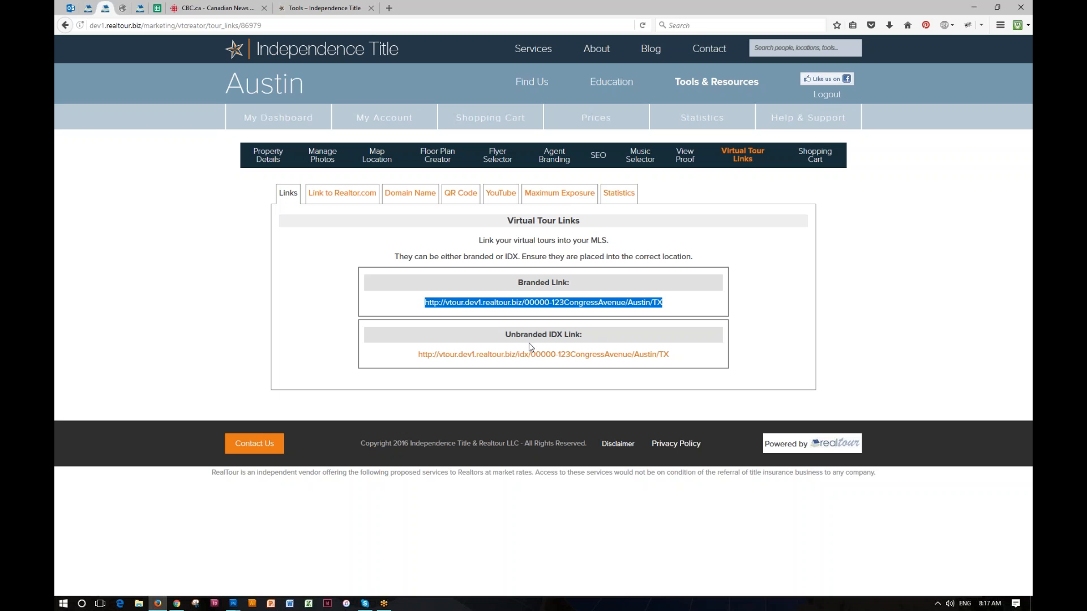
{"action": "left_click", "coordinate": [422, 305]}
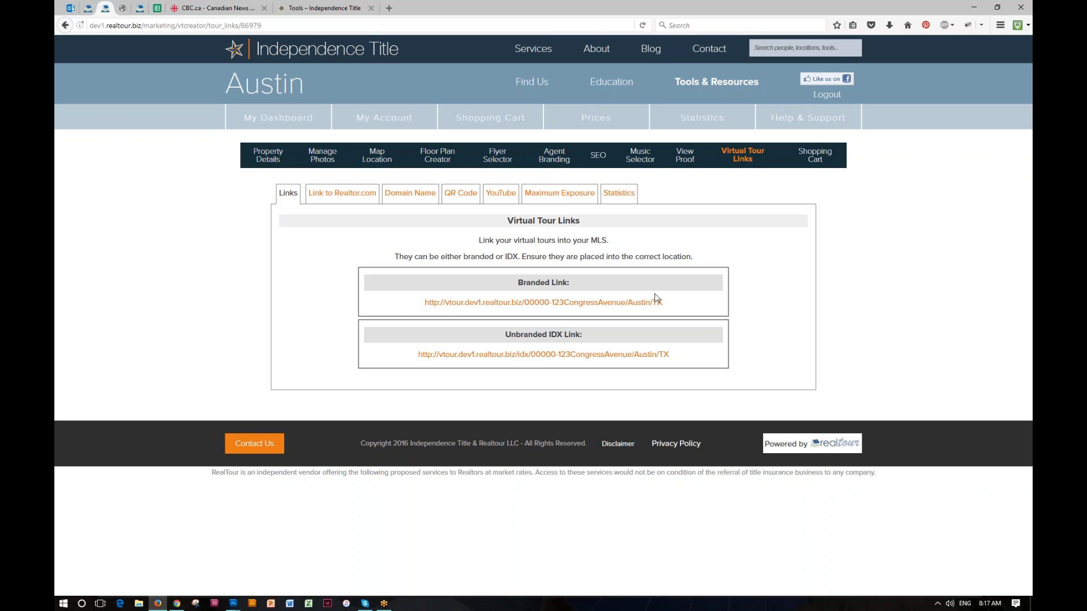
View the Realtor.com link and custom domain name options, and return to the branded and unbranded links.
{"action": "left_click", "coordinate": [341, 195]}
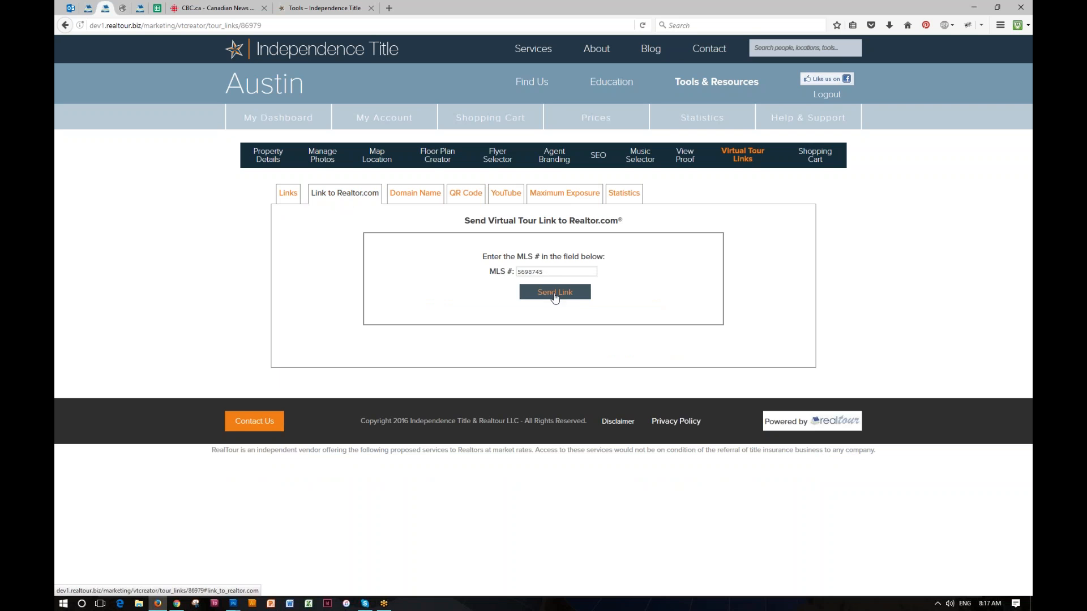
{"action": "left_click", "coordinate": [421, 197]}
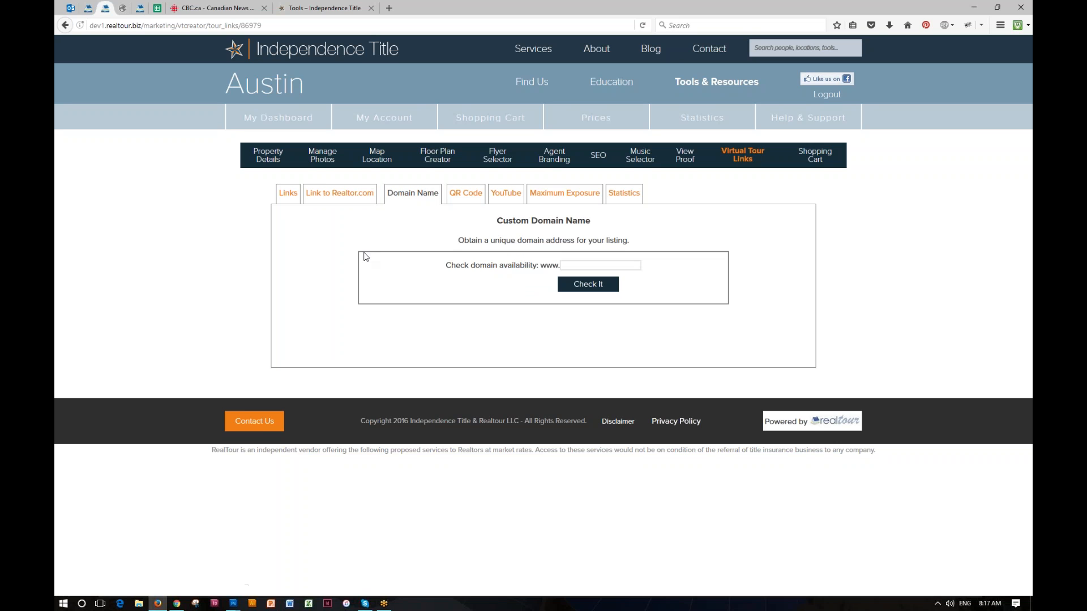
{"action": "left_click", "coordinate": [290, 197]}
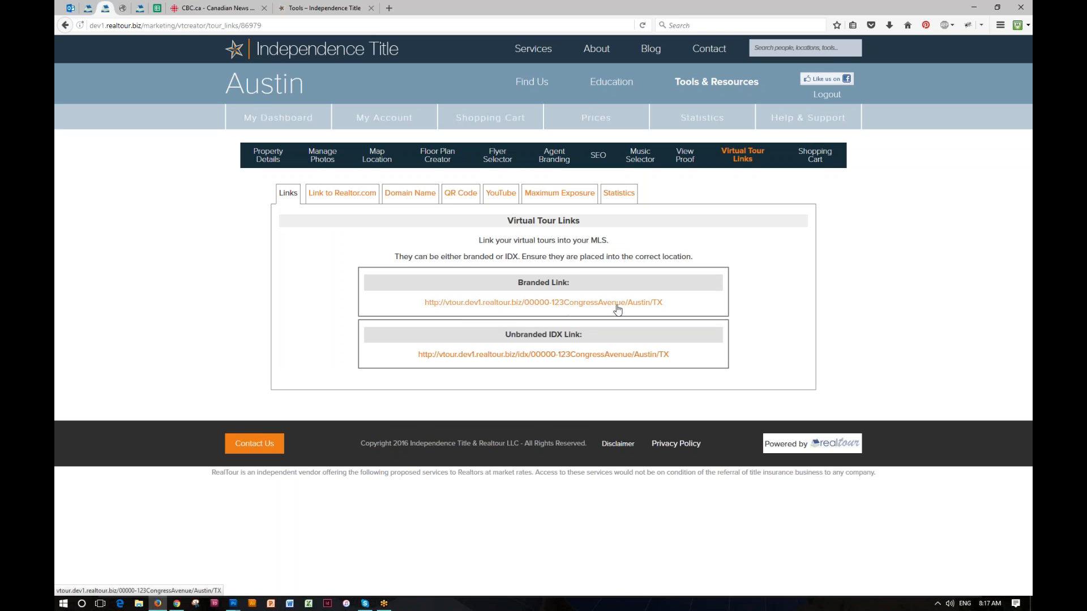
{"action": "left_click", "coordinate": [408, 196]}
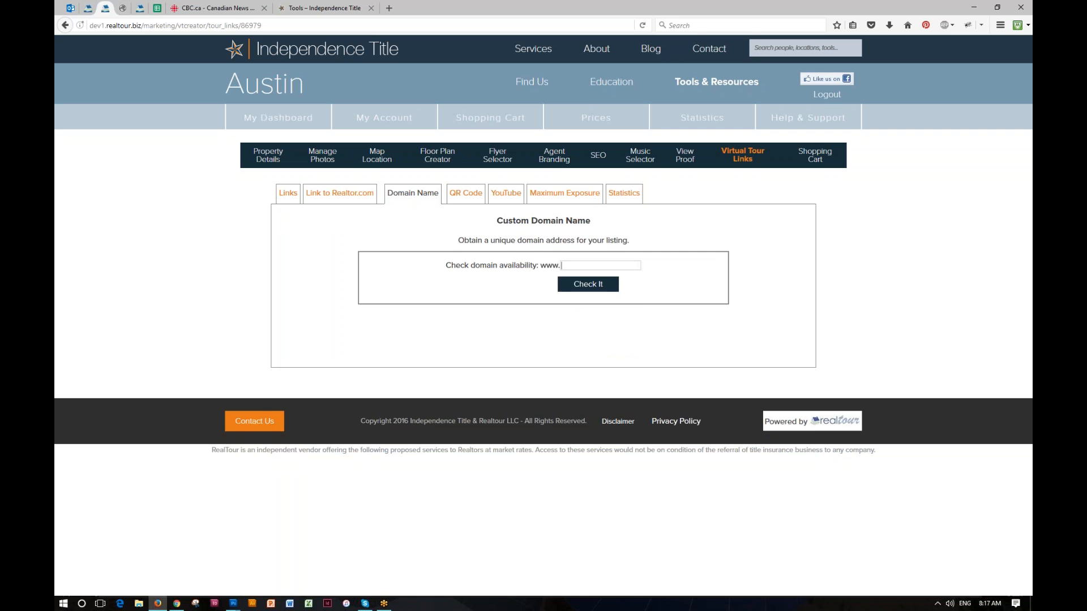
{"action": "type", "text": "123"}
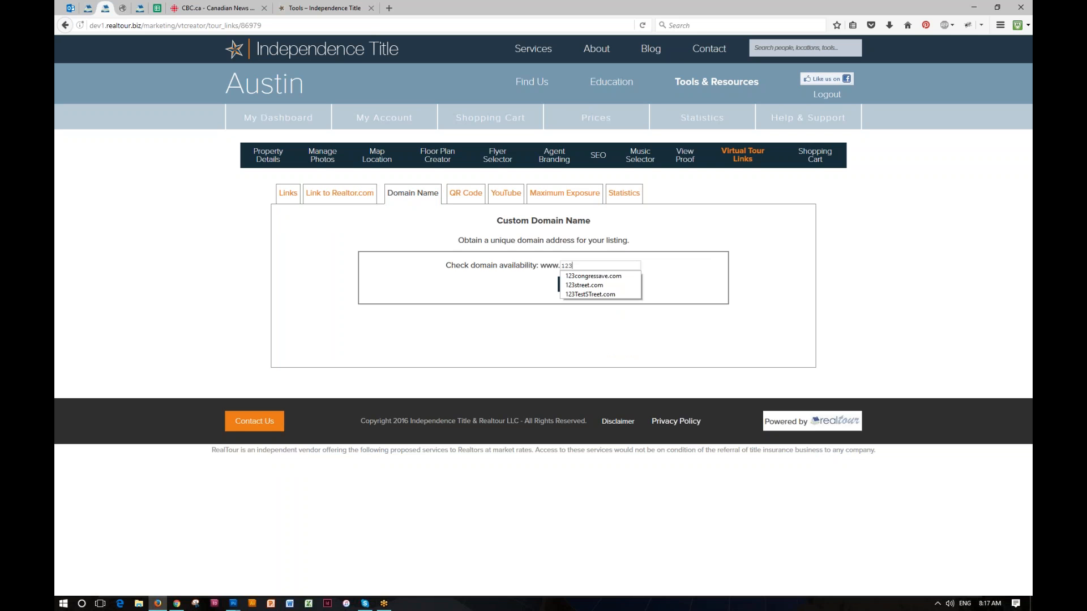
{"action": "left_click", "coordinate": [609, 277]}
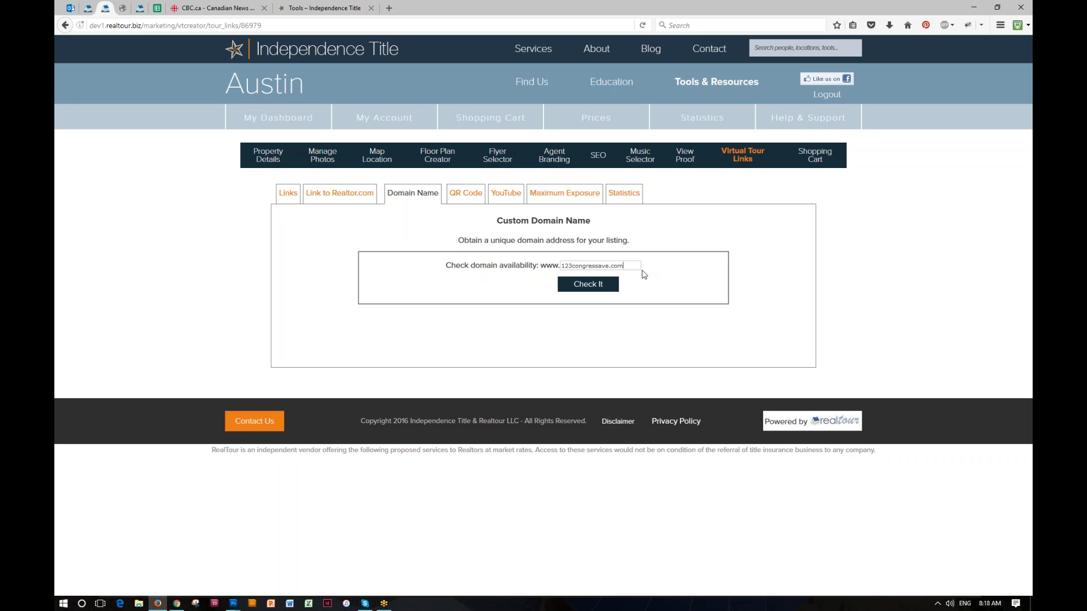
View the virtual tour's QR code page and its uploaded YouTube video page.
{"action": "left_click", "coordinate": [465, 198]}
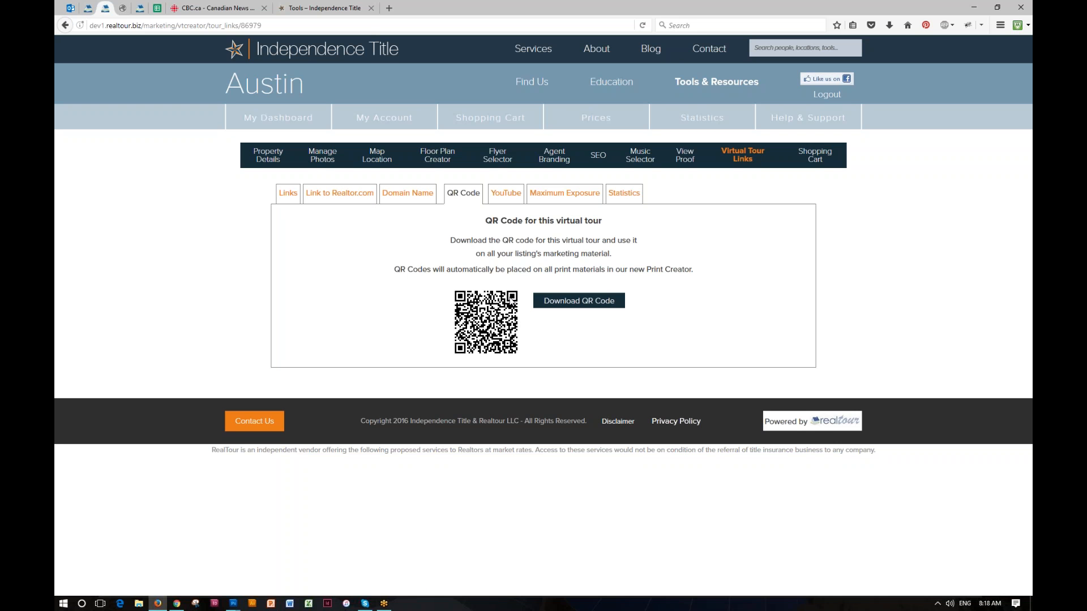
{"action": "left_click", "coordinate": [508, 195]}
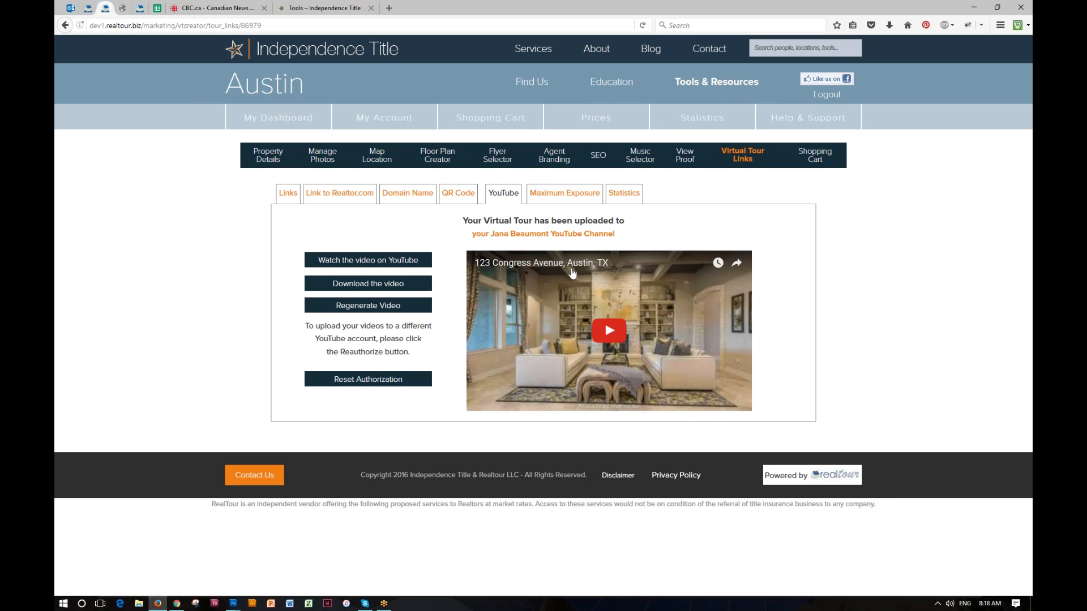
Open the Maximum Exposure options, tick the Vast, Trulia and Zillow.com sites and untick all three again.
{"action": "left_click", "coordinate": [565, 193]}
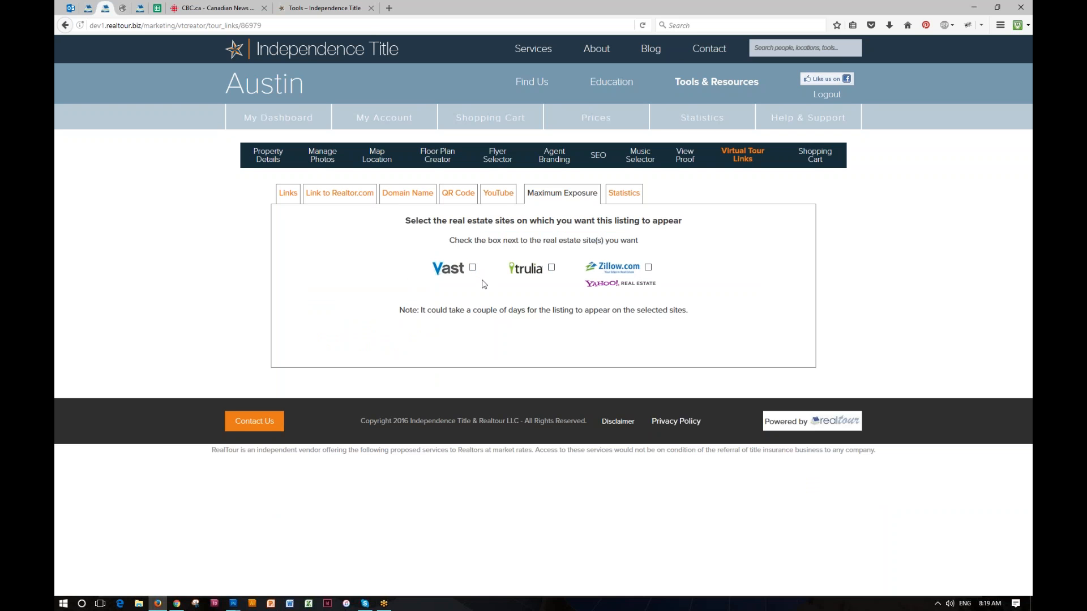
{"action": "left_click", "coordinate": [472, 268]}
{"action": "left_click", "coordinate": [552, 268]}
{"action": "left_click", "coordinate": [649, 267]}
{"action": "left_click", "coordinate": [472, 268]}
{"action": "left_click", "coordinate": [551, 267]}
{"action": "left_click", "coordinate": [648, 267]}
View the tour's statistics page, highlight a weekly report contact and return to the branded and unbranded tour links.
{"action": "left_click", "coordinate": [626, 194]}
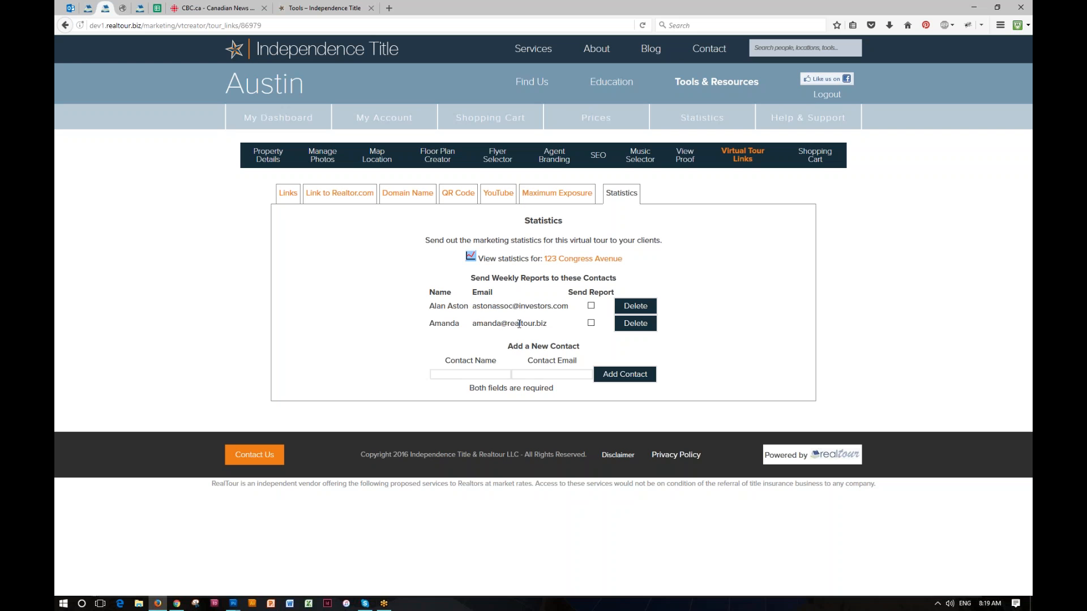
{"action": "left_click_drag", "start_coordinate": [427, 324], "coordinate": [460, 324]}
{"action": "left_click", "coordinate": [551, 328]}
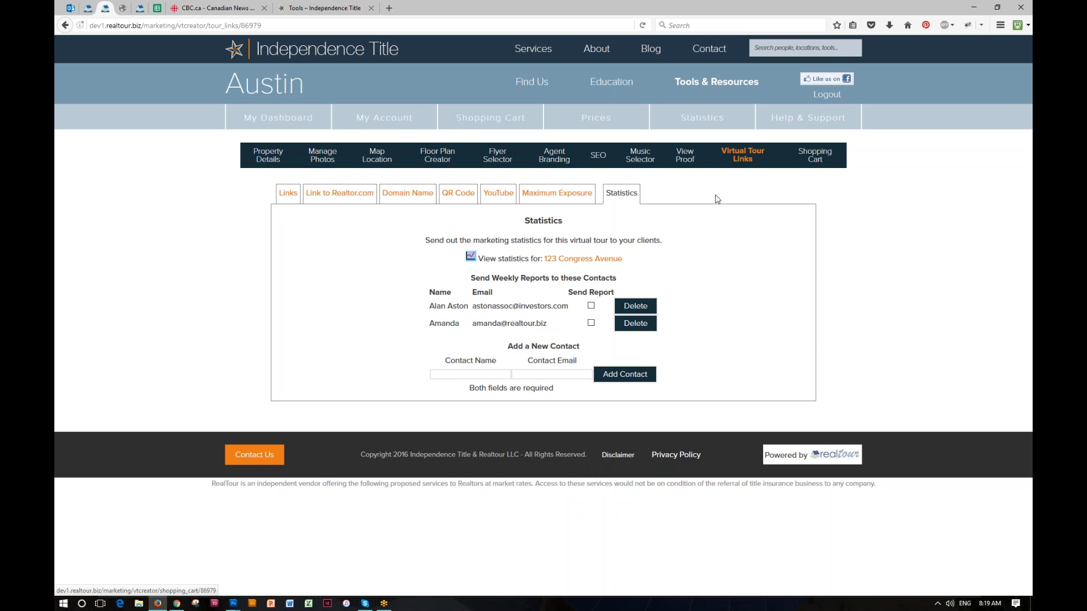
{"action": "left_click", "coordinate": [288, 194]}
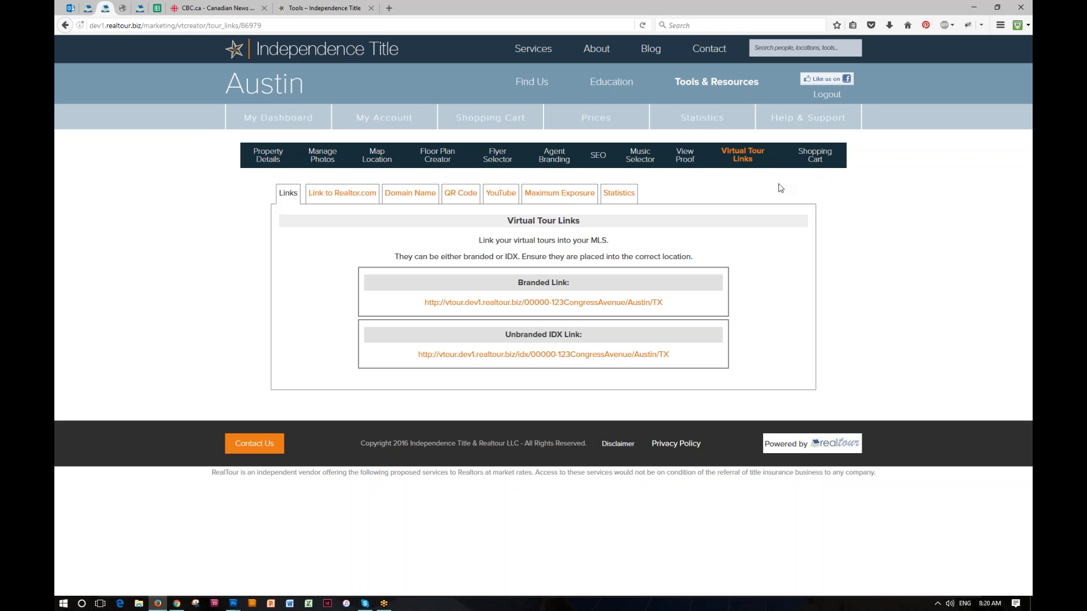
Return to the dashboard and view the virtual tour prices with the features of each package.
{"action": "left_click", "coordinate": [278, 119]}
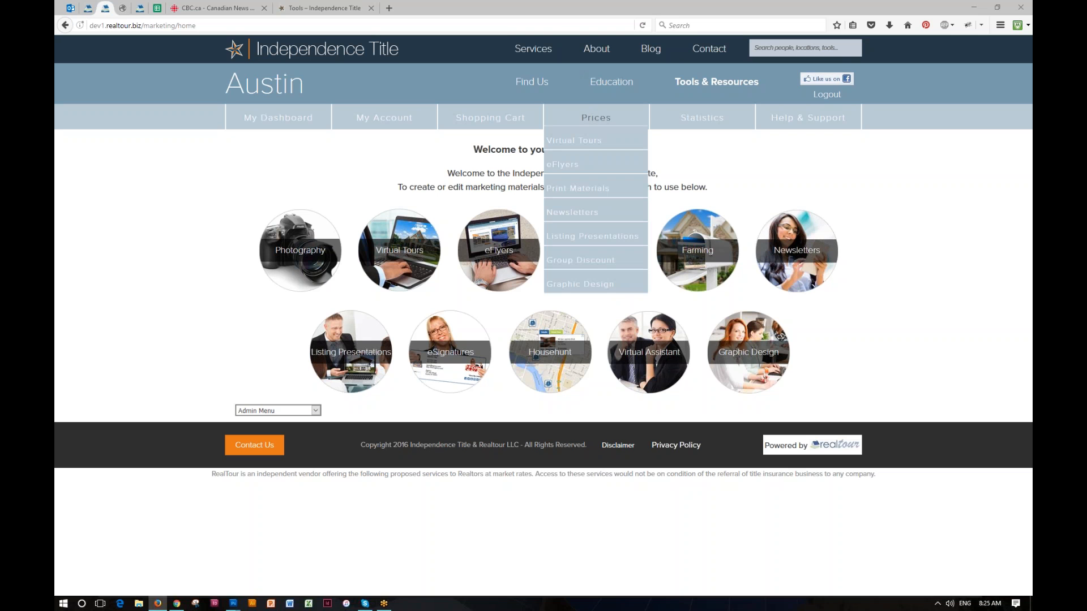
{"action": "mouse_move", "coordinate": [589, 118]}
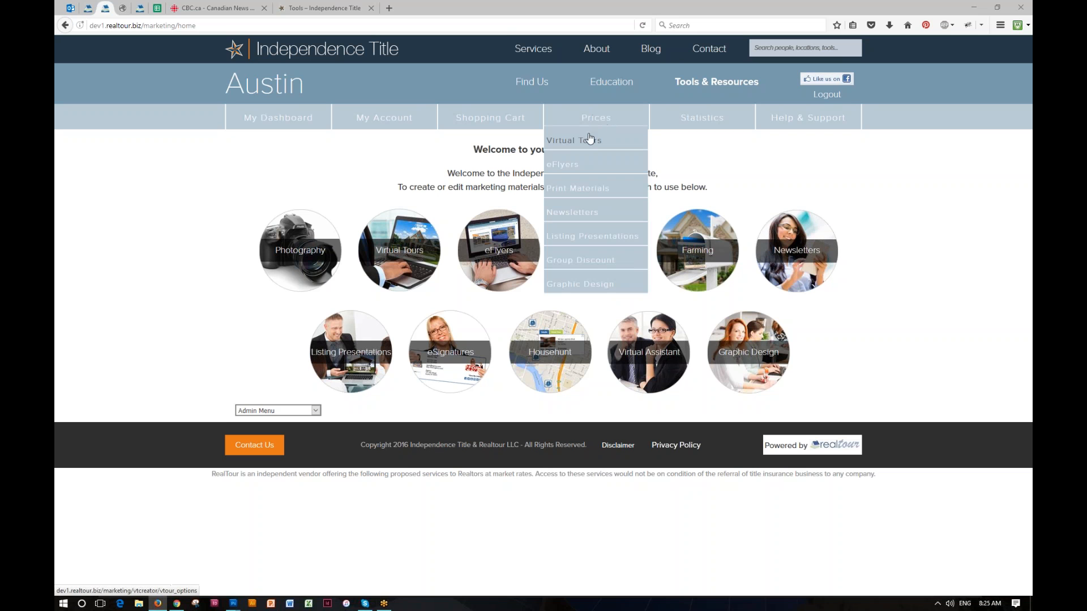
{"action": "left_click", "coordinate": [590, 141]}
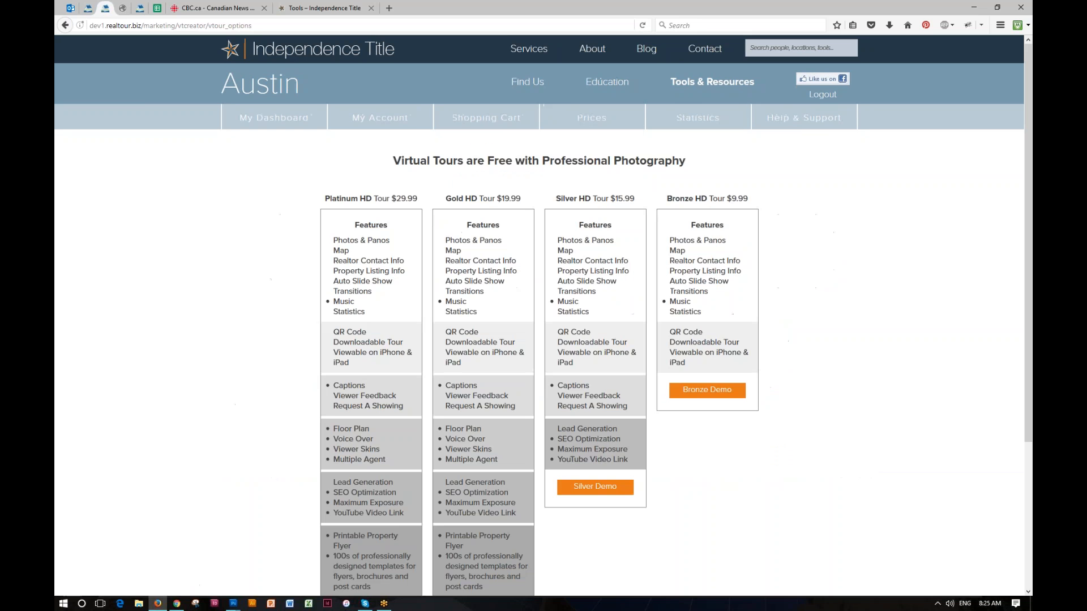
{"action": "scroll", "coordinate": [787, 233], "scroll_direction": "down", "scroll_amount": 3}
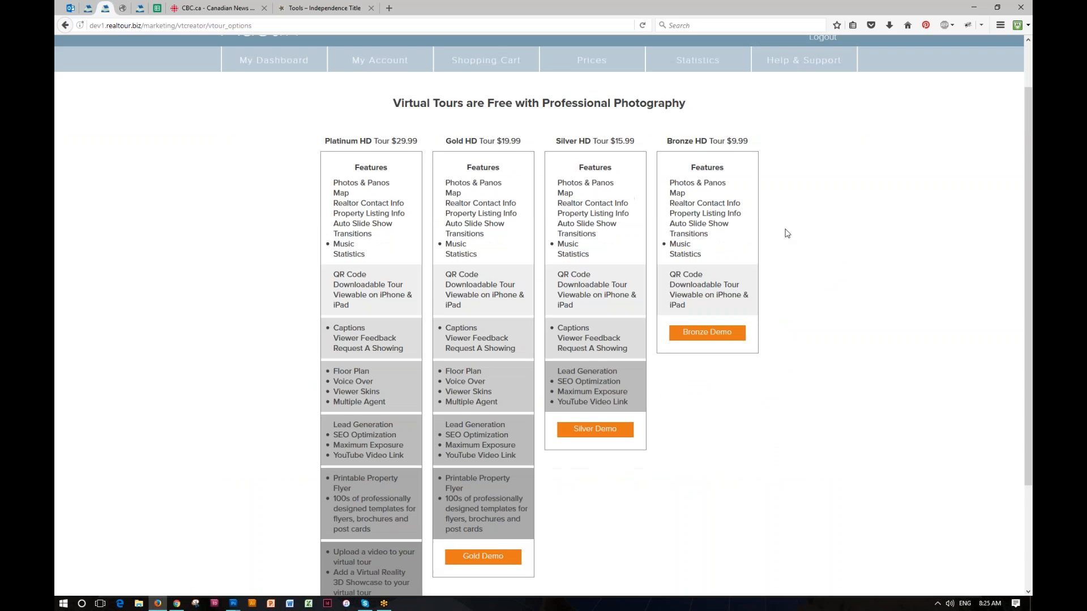
{"action": "scroll", "coordinate": [787, 234], "scroll_direction": "up", "scroll_amount": 3}
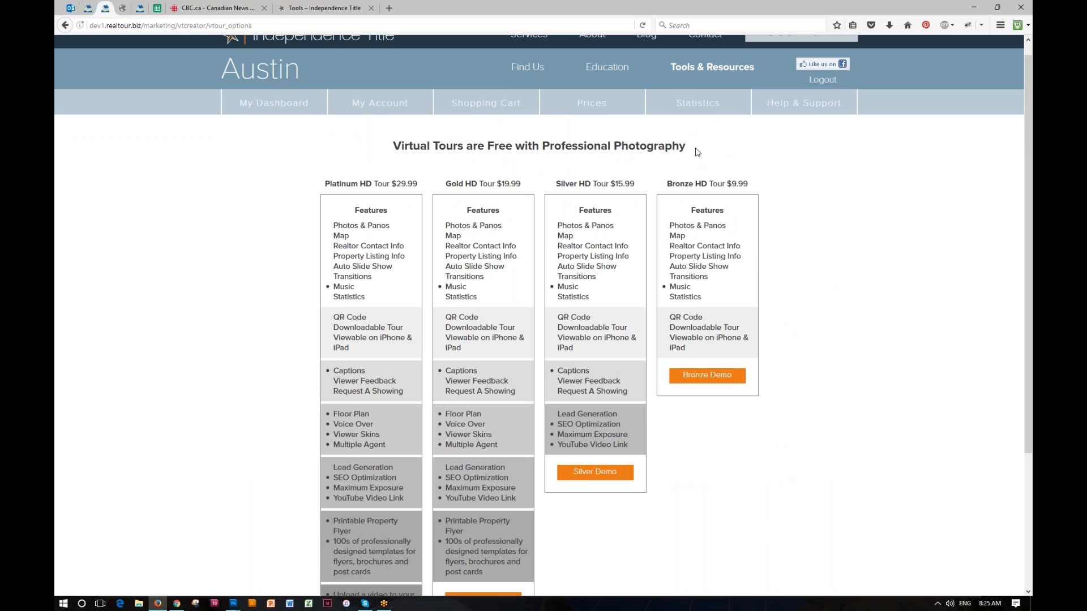
Reopen the virtual tour prices from the dashboard, highlight the Platinum HD Tour price and compare it with the other packages.
{"action": "mouse_move", "coordinate": [600, 103]}
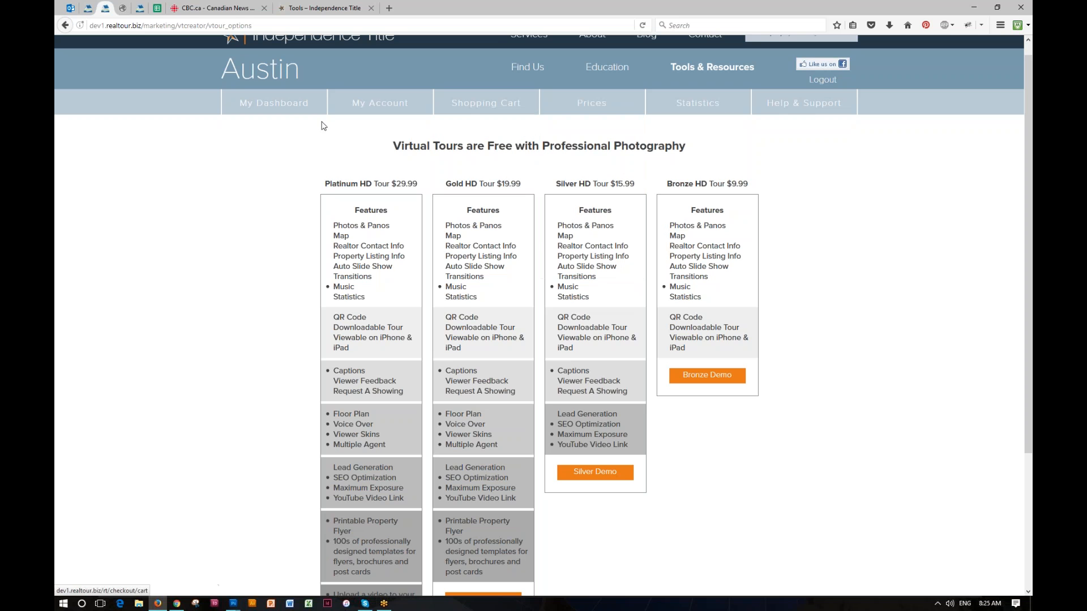
{"action": "left_click", "coordinate": [290, 103]}
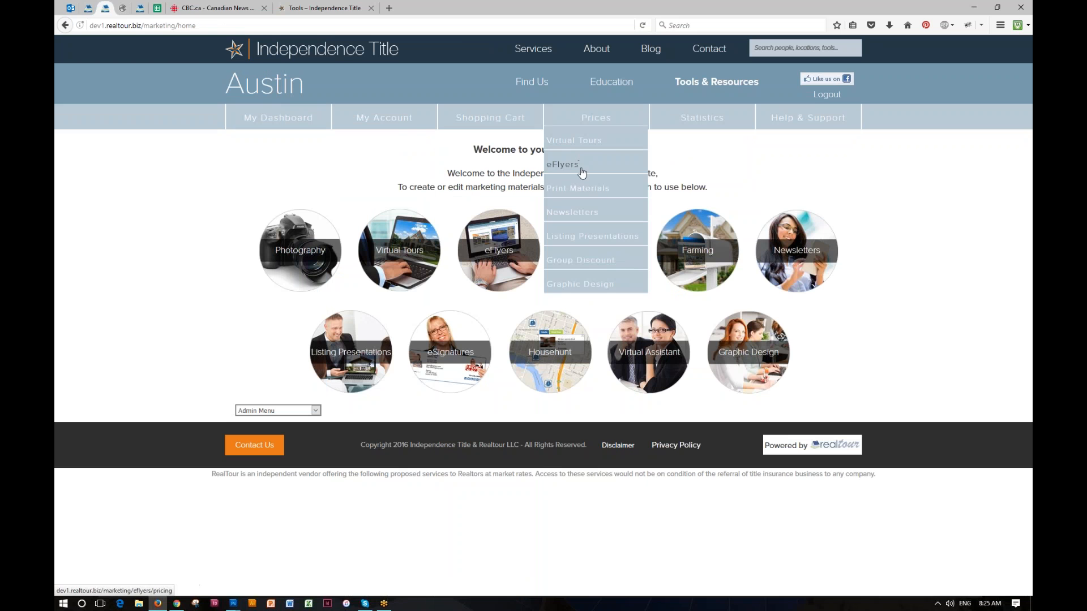
{"action": "left_click", "coordinate": [596, 142]}
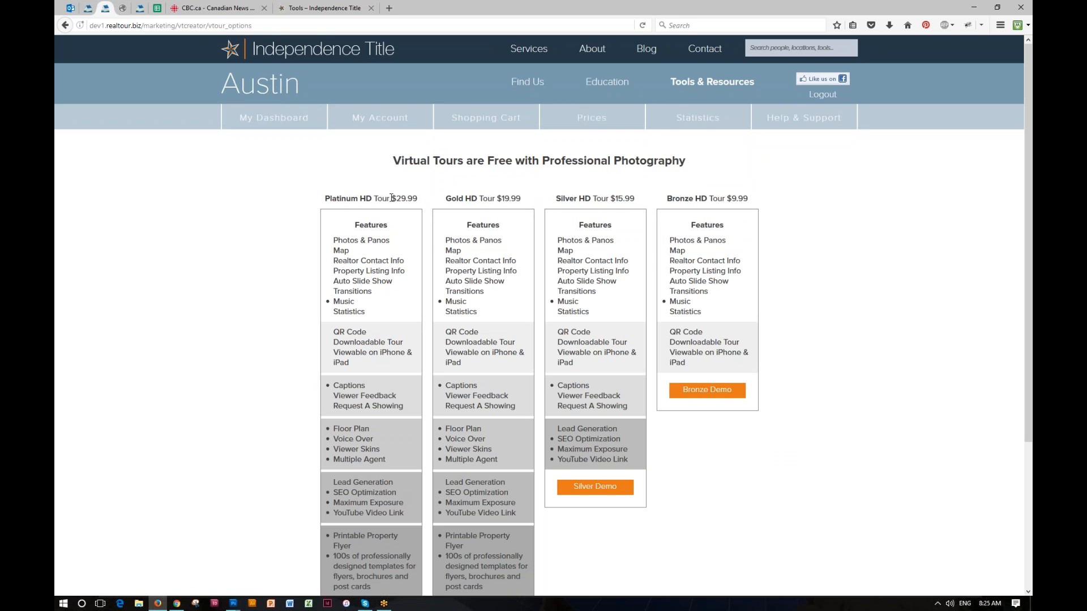
{"action": "left_click_drag", "start_coordinate": [331, 198], "coordinate": [421, 202]}
{"action": "scroll", "coordinate": [421, 202], "scroll_direction": "down", "scroll_amount": 3}
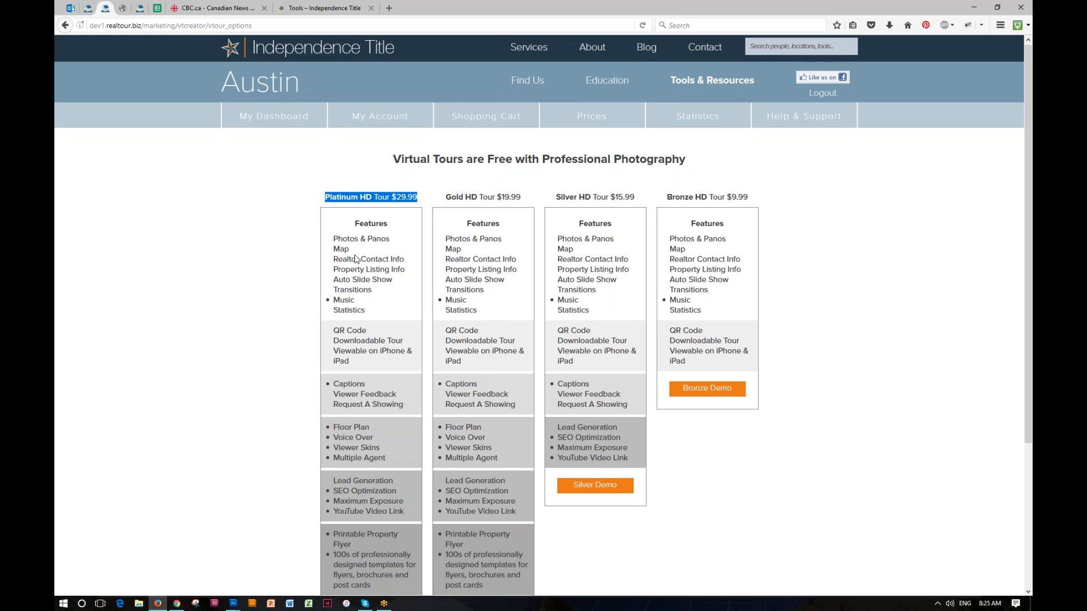
{"action": "scroll", "coordinate": [539, 315], "scroll_direction": "up", "scroll_amount": 2}
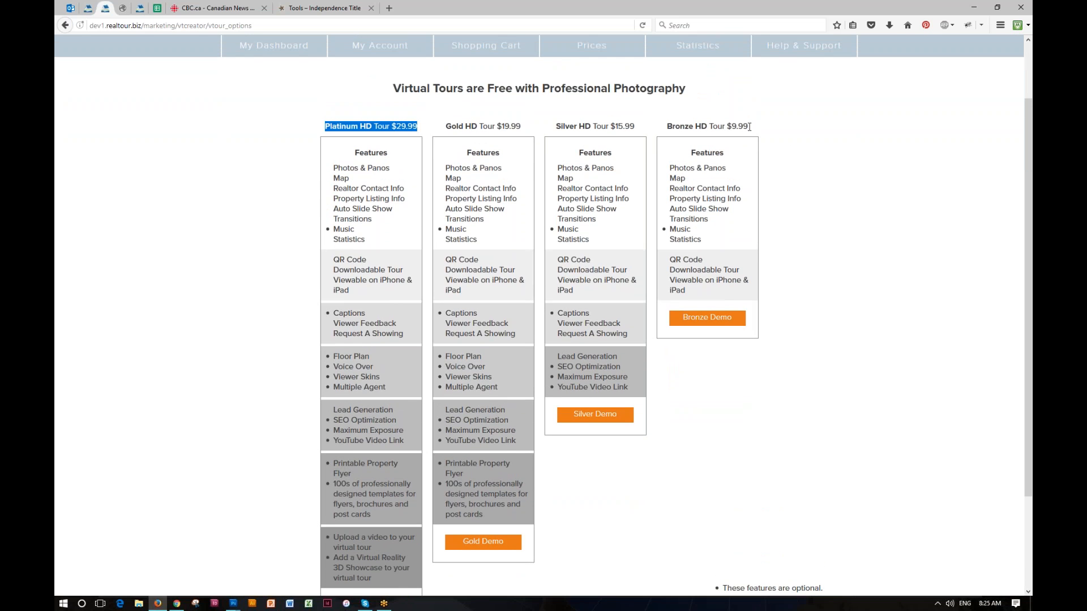
{"action": "scroll", "coordinate": [761, 142], "scroll_direction": "up", "scroll_amount": 1}
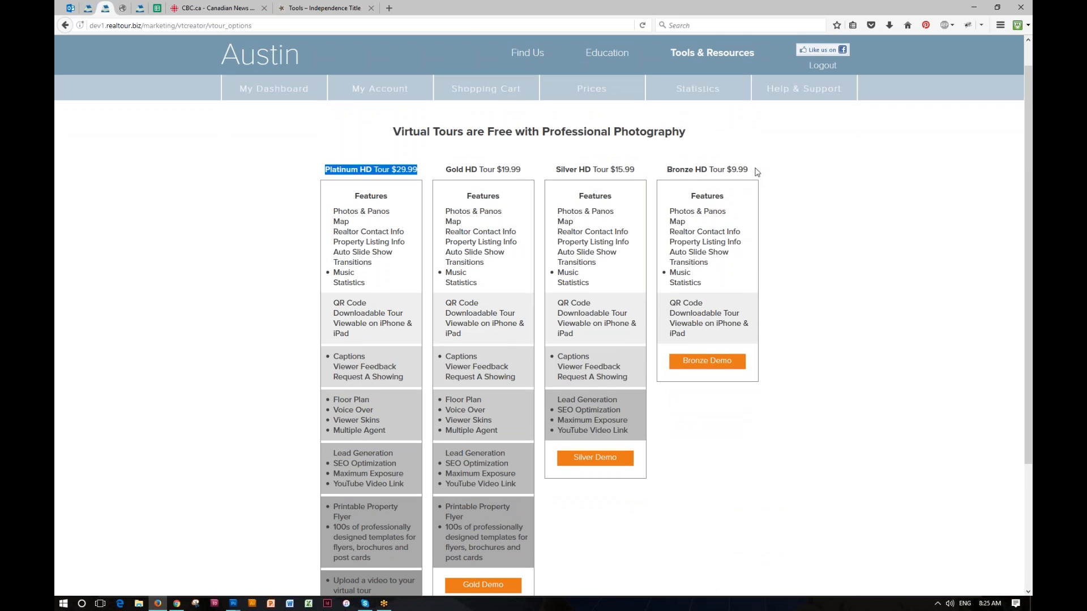
{"action": "left_click", "coordinate": [757, 171]}
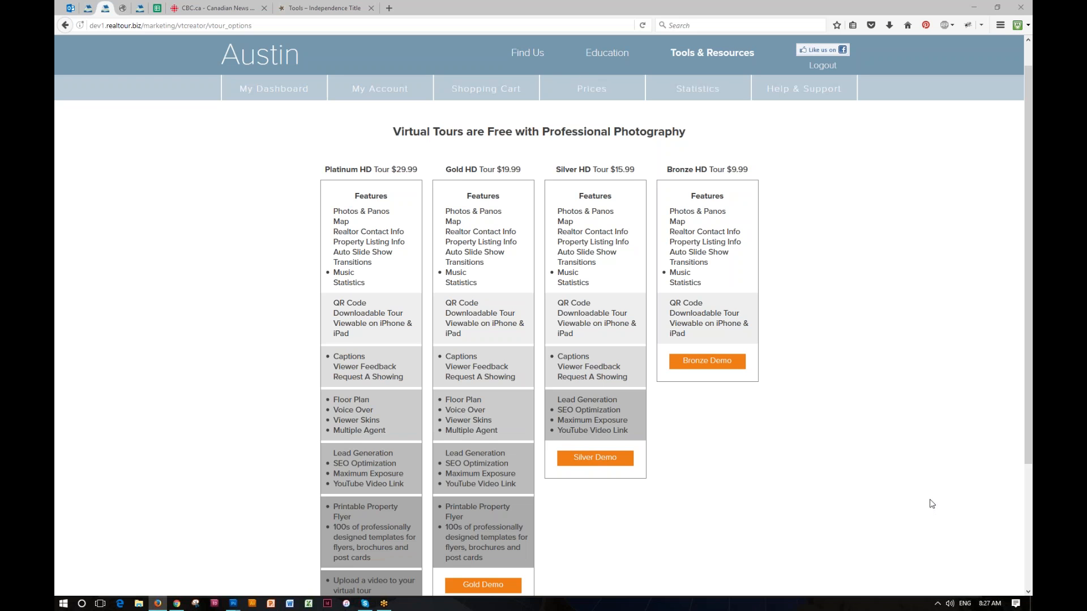
Go back to the dashboard, open the eFlyers tool and highlight the address of the listing that has an e-flyer.
{"action": "left_click", "coordinate": [267, 89]}
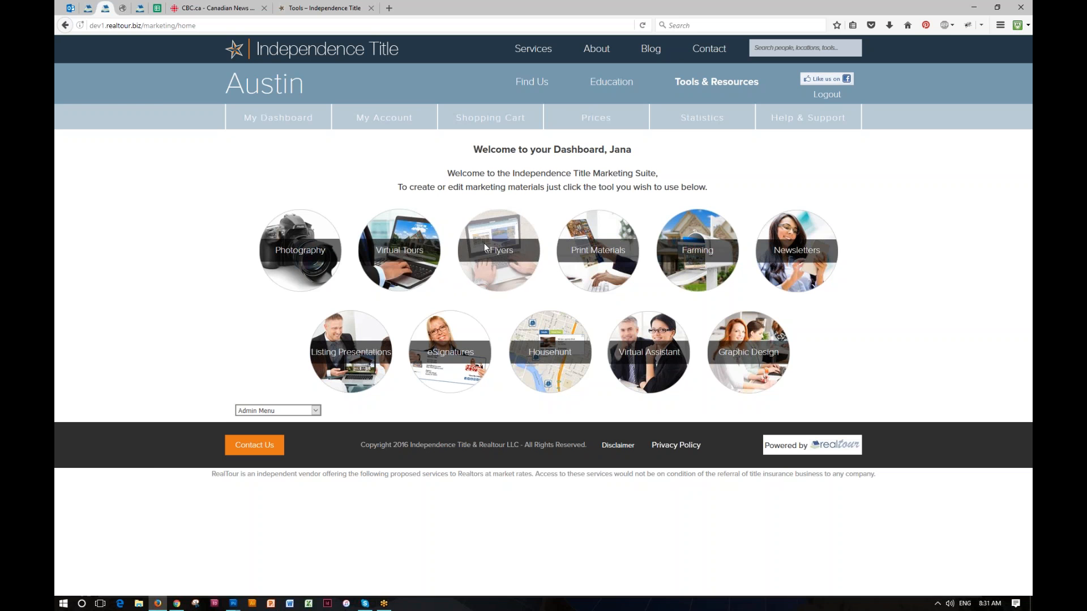
{"action": "left_click", "coordinate": [502, 251]}
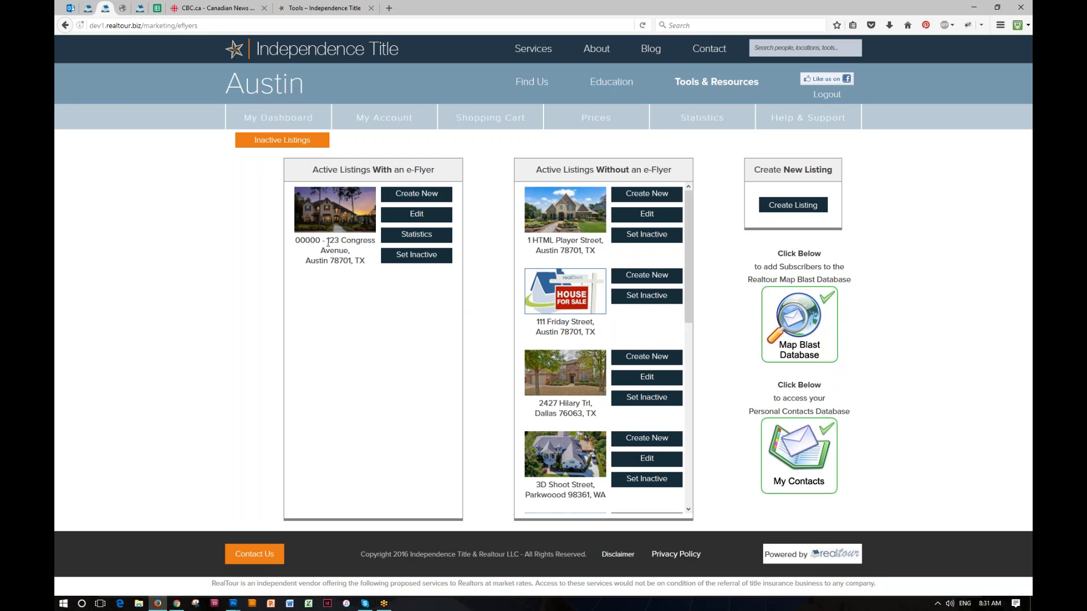
{"action": "left_click_drag", "start_coordinate": [327, 240], "coordinate": [376, 241]}
{"action": "left_click", "coordinate": [338, 272]}
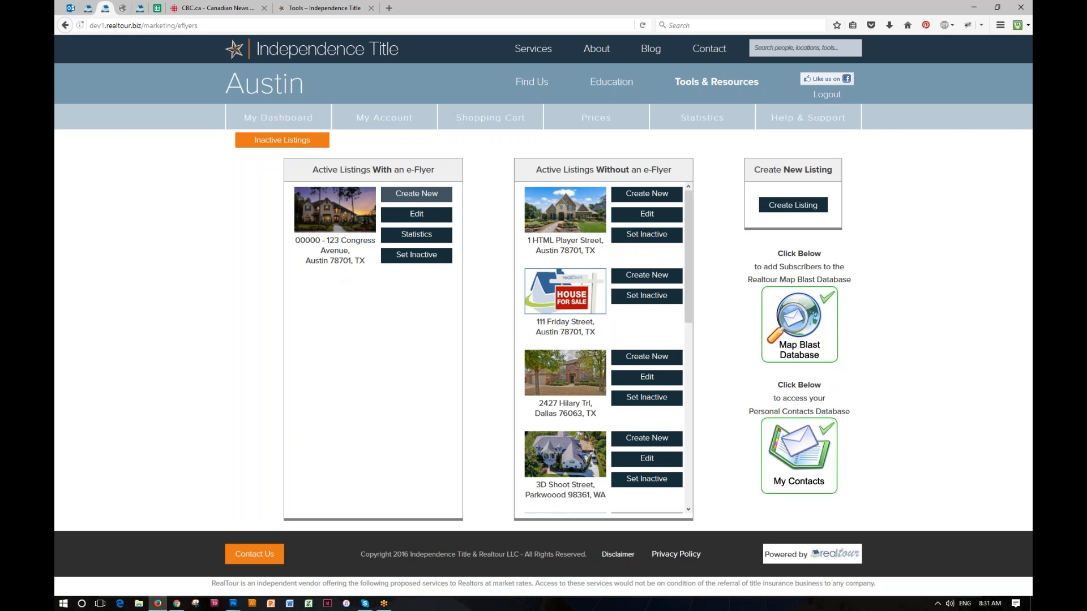
Start a new e-flyer for the listing that already has one, check its property details and return to the template library.
{"action": "left_click", "coordinate": [434, 194]}
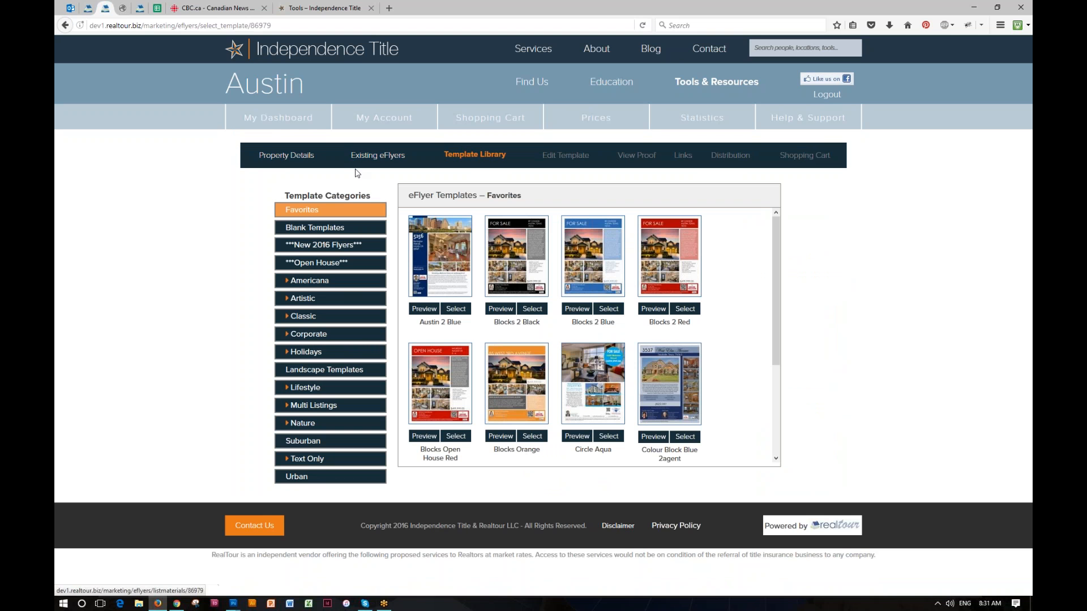
{"action": "left_click", "coordinate": [283, 157]}
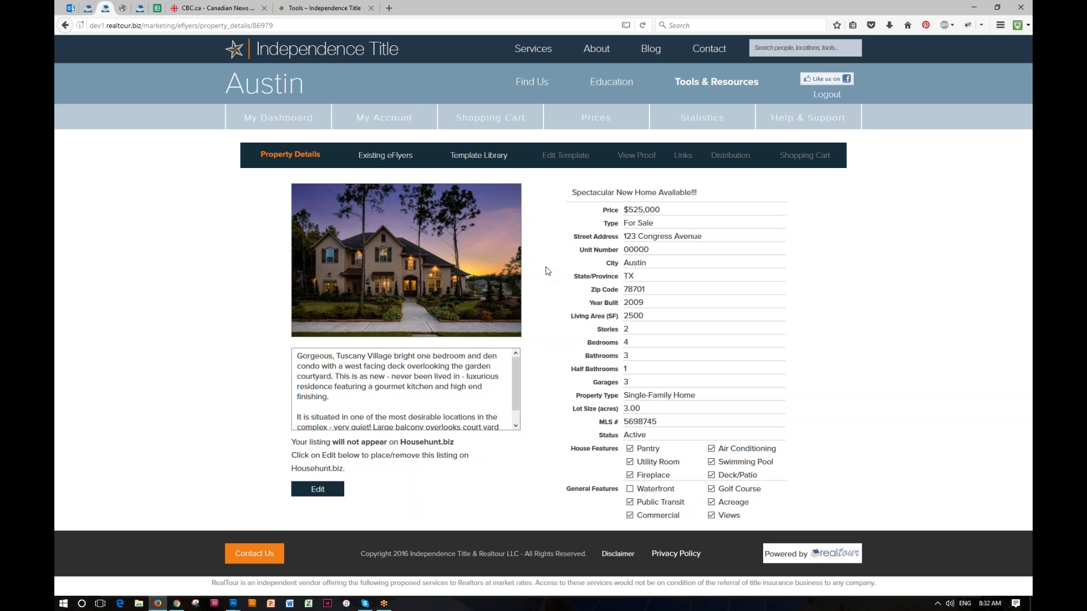
{"action": "left_click", "coordinate": [469, 156]}
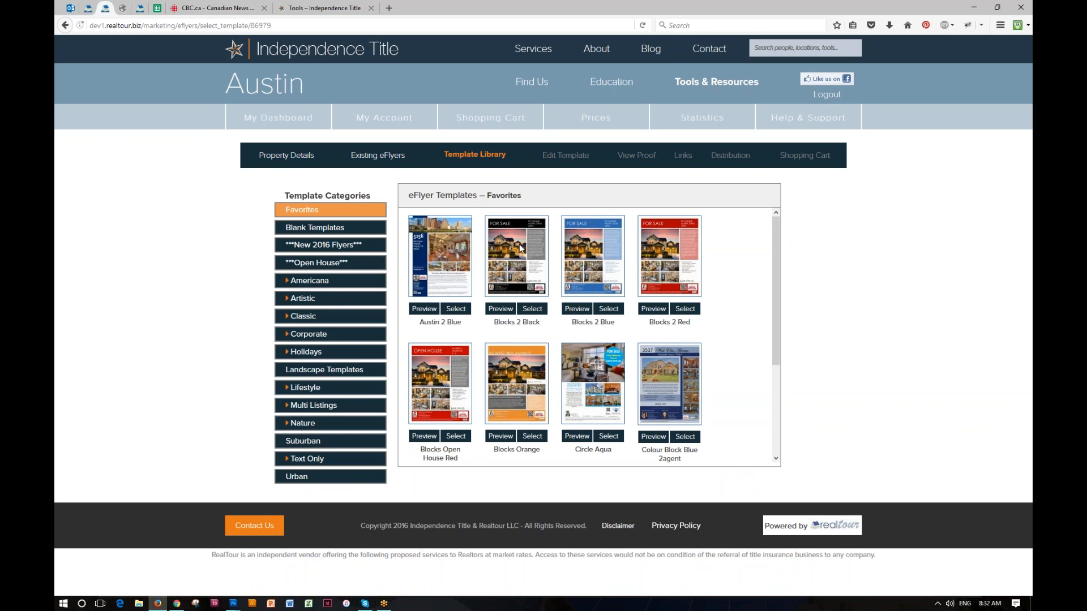
Browse the Americana, Texas and Austin flyer templates, previewing Austin 2 Blue and Flag Black.
{"action": "left_click", "coordinate": [322, 281]}
{"action": "left_click", "coordinate": [303, 372]}
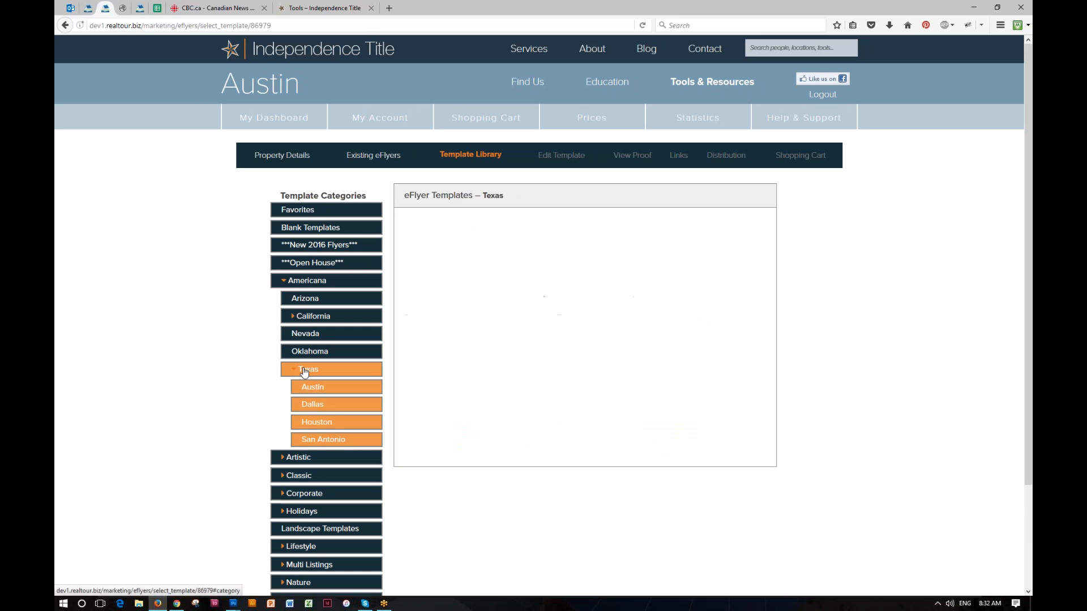
{"action": "left_click", "coordinate": [315, 388]}
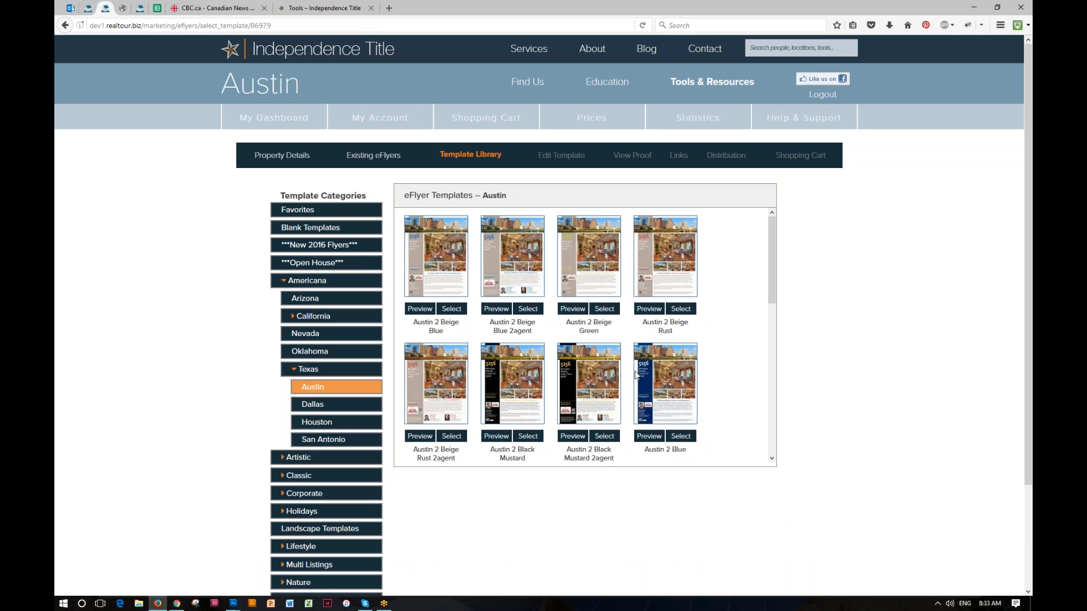
{"action": "left_click", "coordinate": [649, 440]}
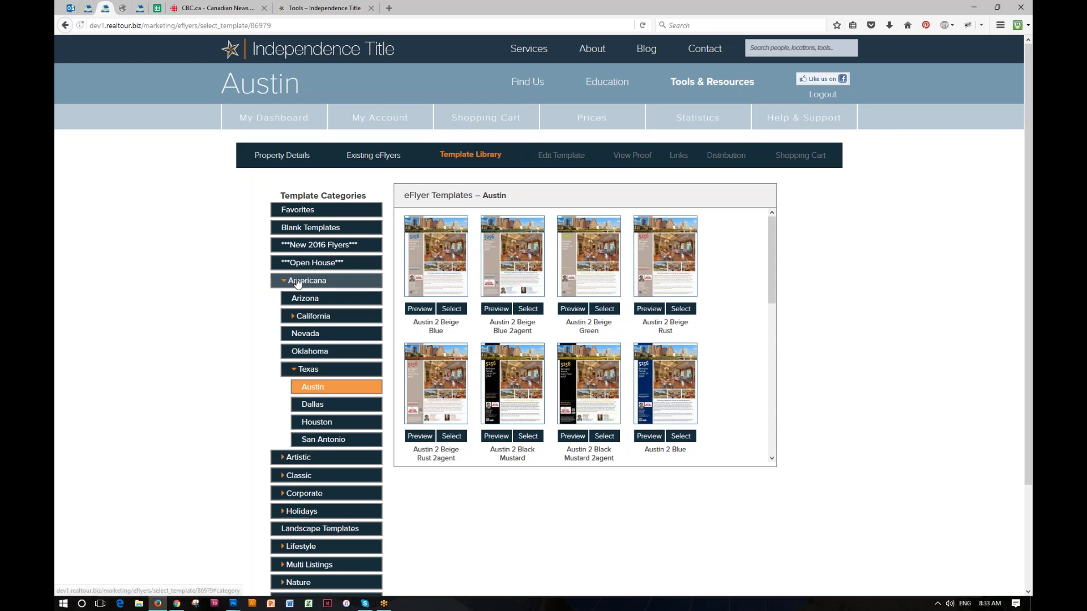
{"action": "left_click", "coordinate": [309, 280]}
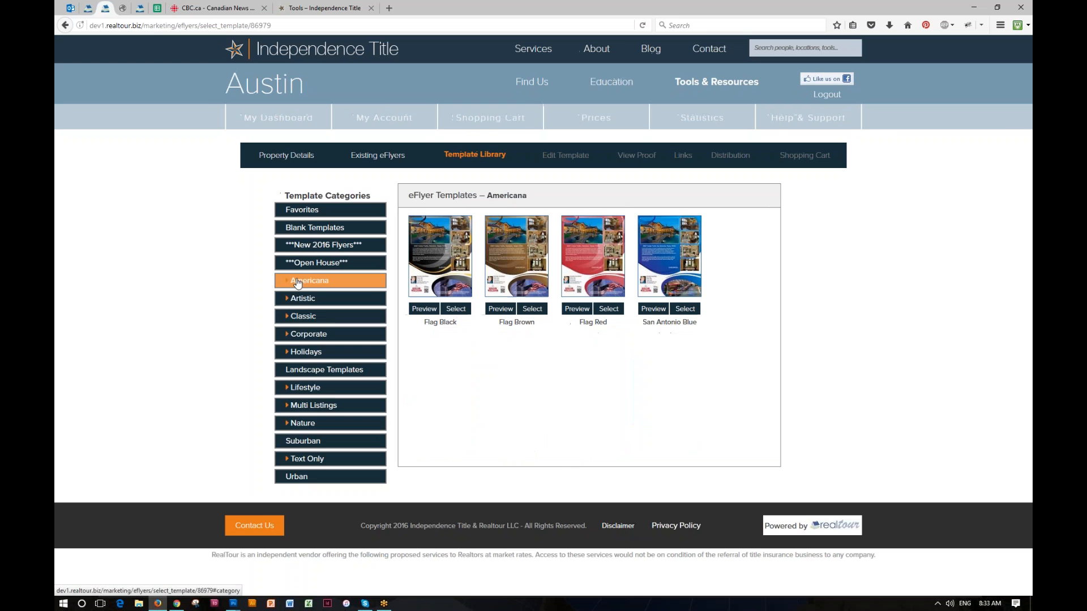
{"action": "left_click", "coordinate": [425, 308]}
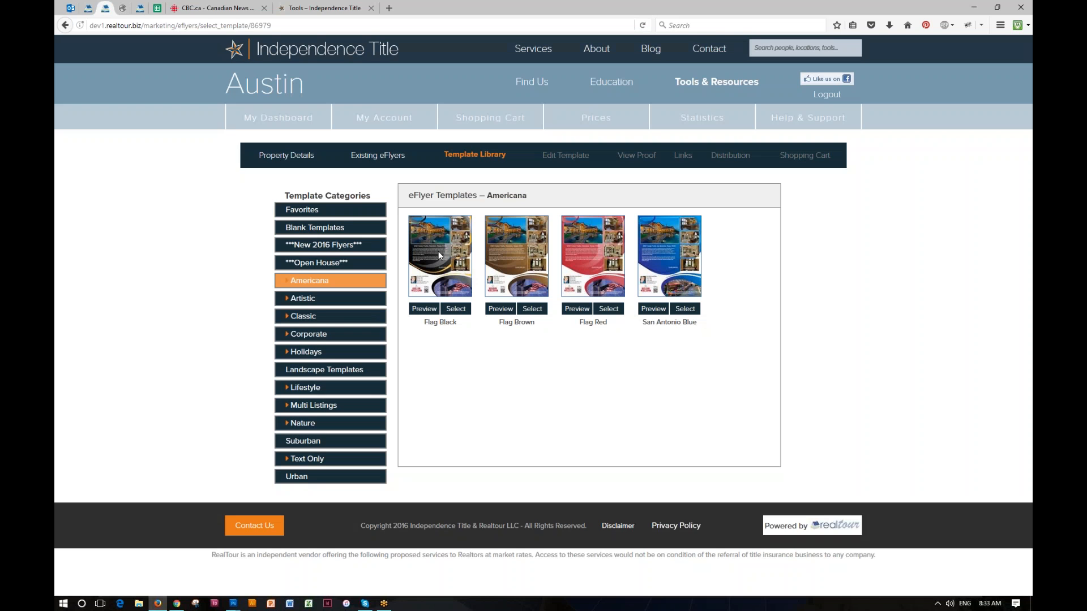
Choose the Blocks 2 Red template from the New 2016 Flyers category for the e-flyer.
{"action": "mouse_move", "coordinate": [385, 117]}
{"action": "left_click", "coordinate": [323, 246]}
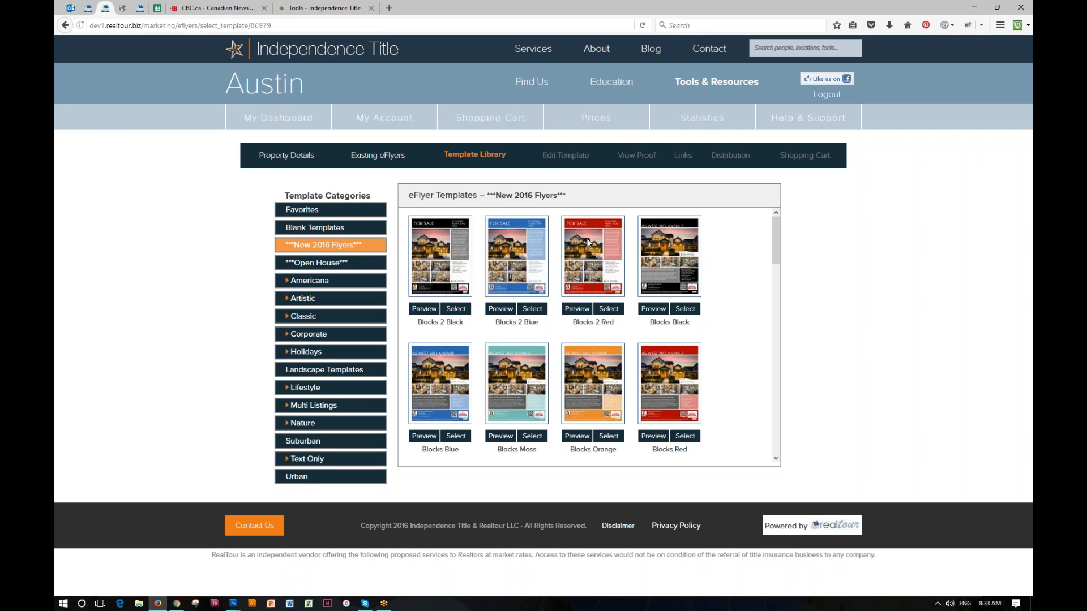
{"action": "left_click", "coordinate": [609, 309]}
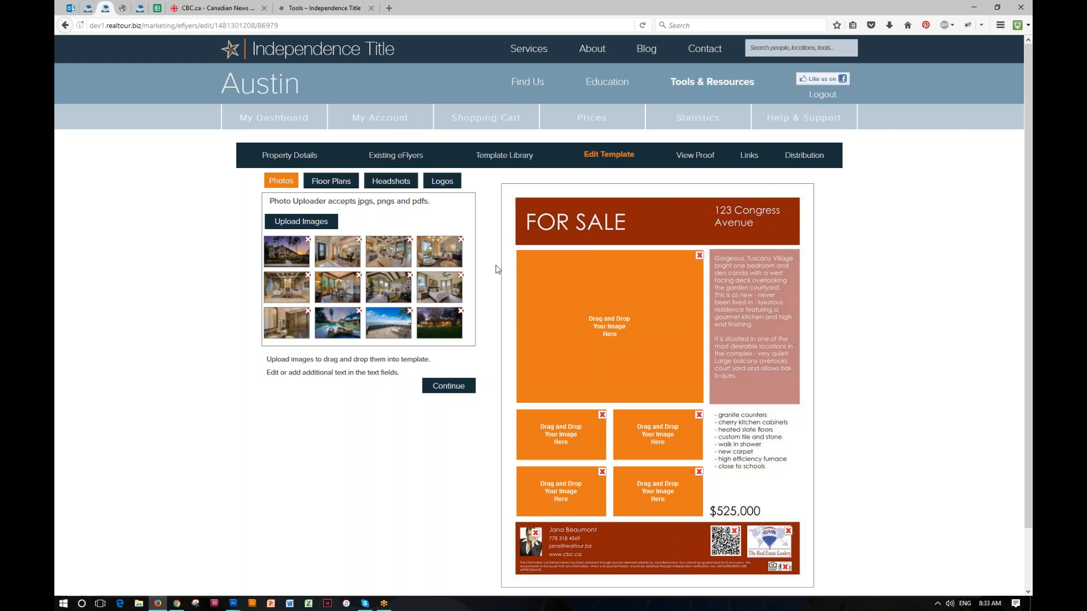
{"action": "mouse_move", "coordinate": [376, 118]}
{"action": "left_click", "coordinate": [732, 217]}
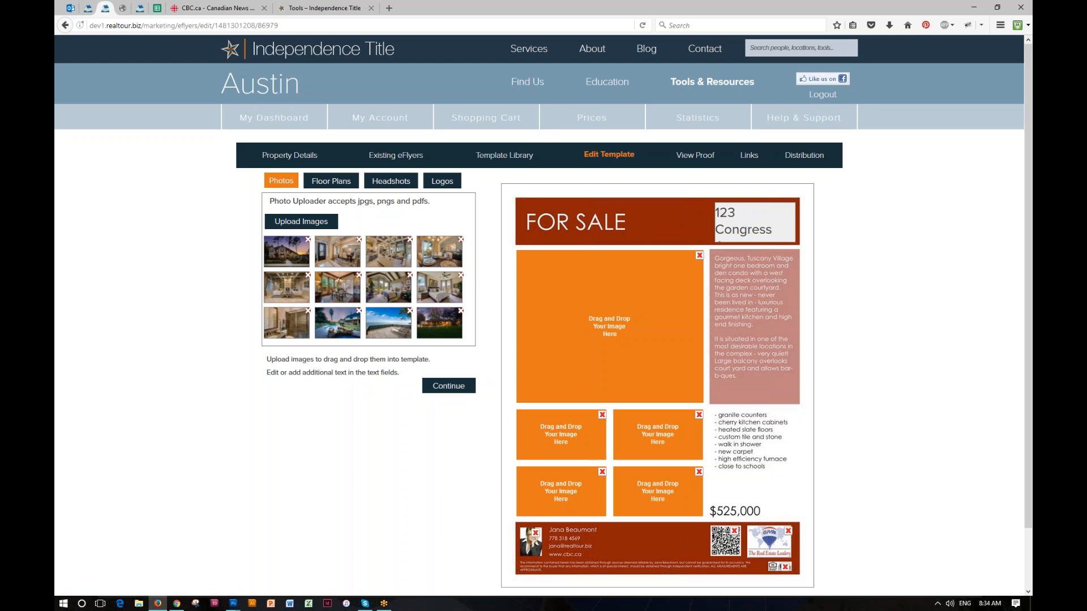
{"action": "left_click", "coordinate": [735, 297]}
{"action": "left_click", "coordinate": [829, 360]}
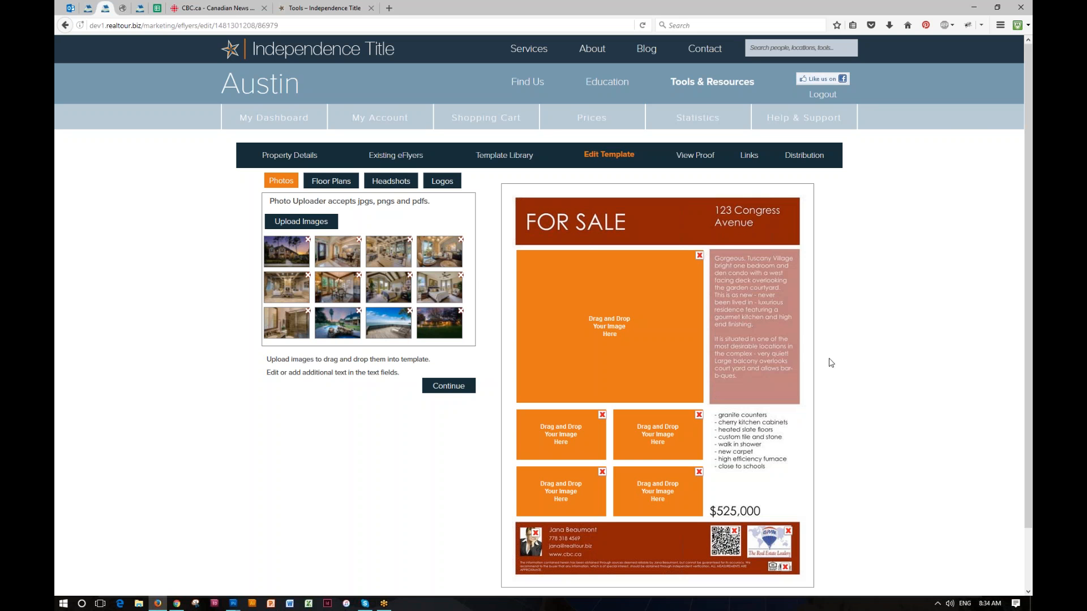
Open the flyer's property description for editing and append the sentence "Add new text!" at its end.
{"action": "left_click", "coordinate": [717, 287]}
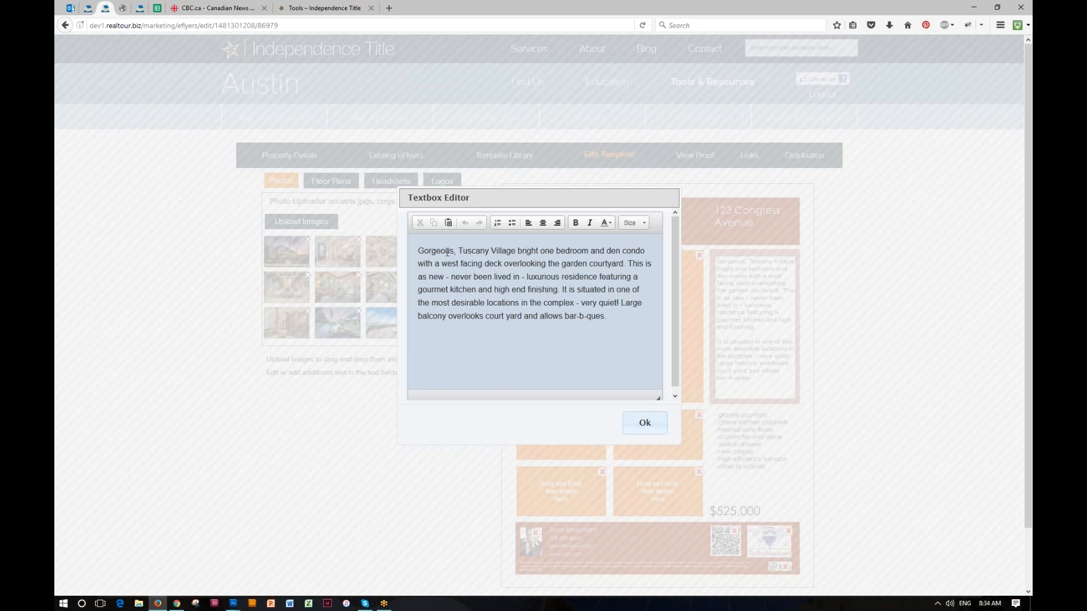
{"action": "left_click", "coordinate": [616, 318]}
{"action": "type", "text": "Add new text!"}
Try formatting the whole description as centered bold text with a different font color.
{"action": "left_click_drag", "start_coordinate": [442, 332], "coordinate": [530, 236]}
{"action": "left_click", "coordinate": [543, 225]}
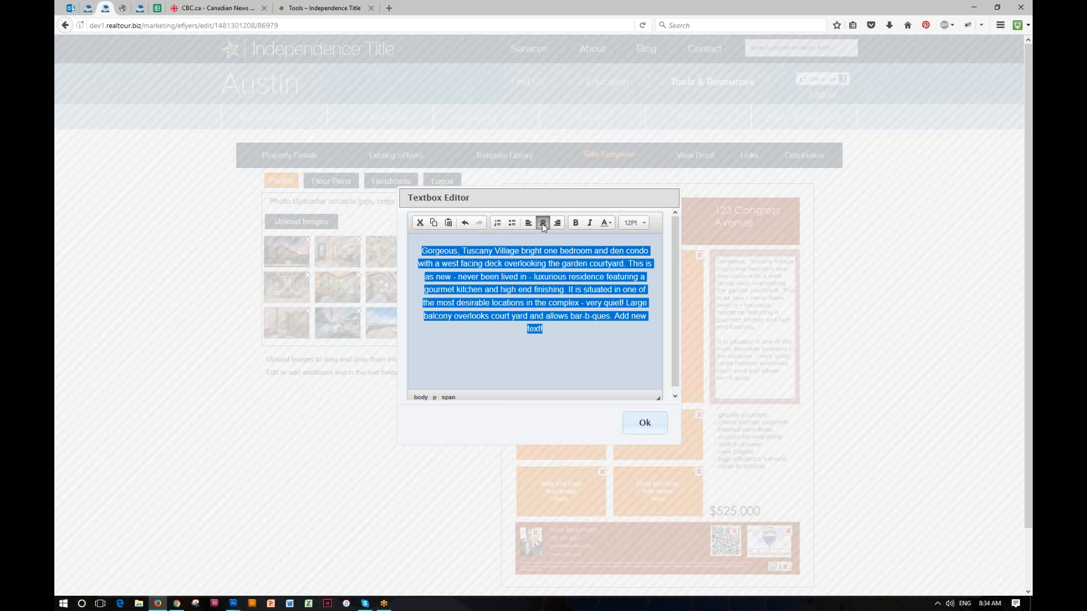
{"action": "left_click", "coordinate": [575, 223]}
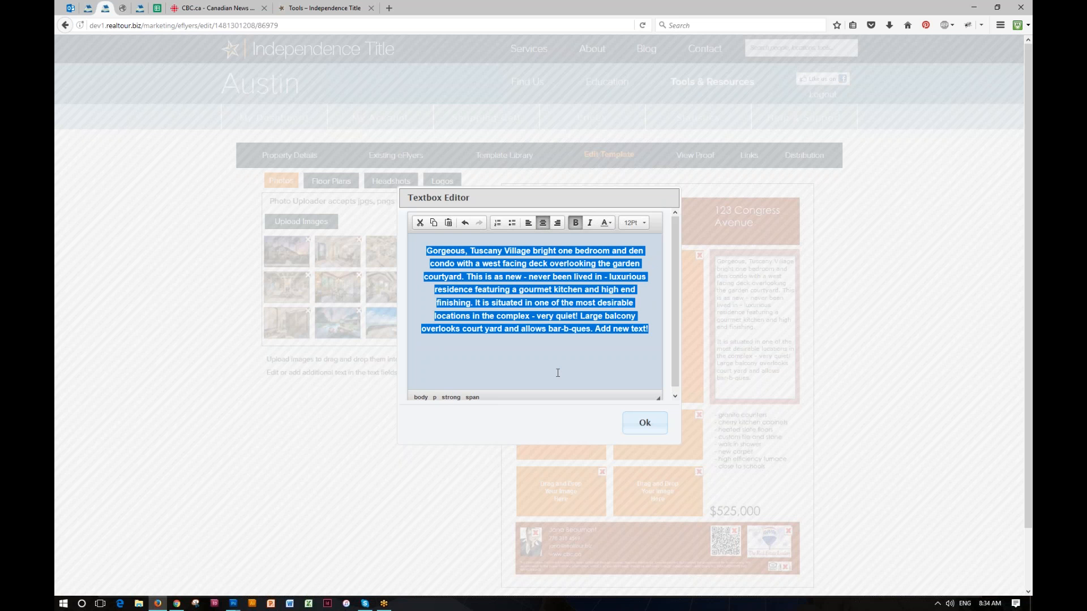
{"action": "left_click", "coordinate": [609, 225]}
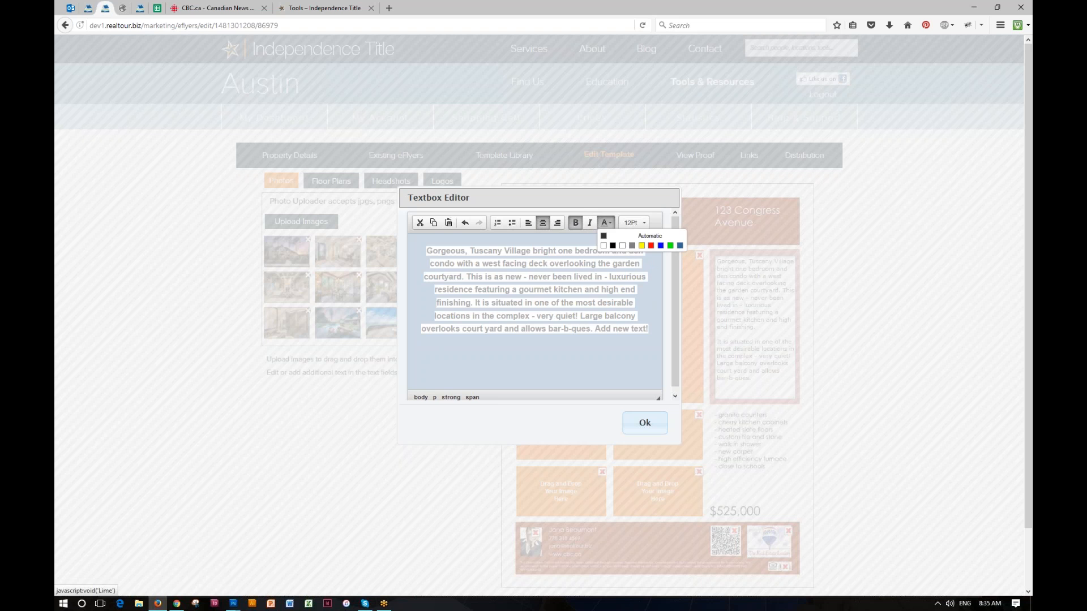
{"action": "left_click", "coordinate": [680, 246]}
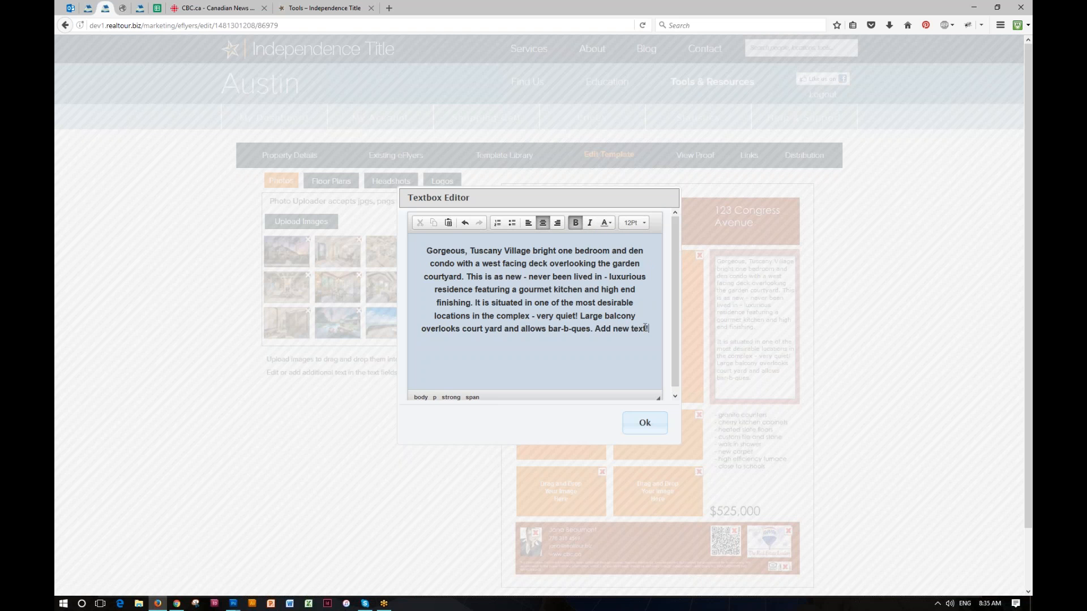
Set the whole description back to left-aligned, regular-weight text and apply the textbox changes.
{"action": "left_click_drag", "start_coordinate": [657, 323], "coordinate": [530, 235]}
{"action": "left_click", "coordinate": [528, 223]}
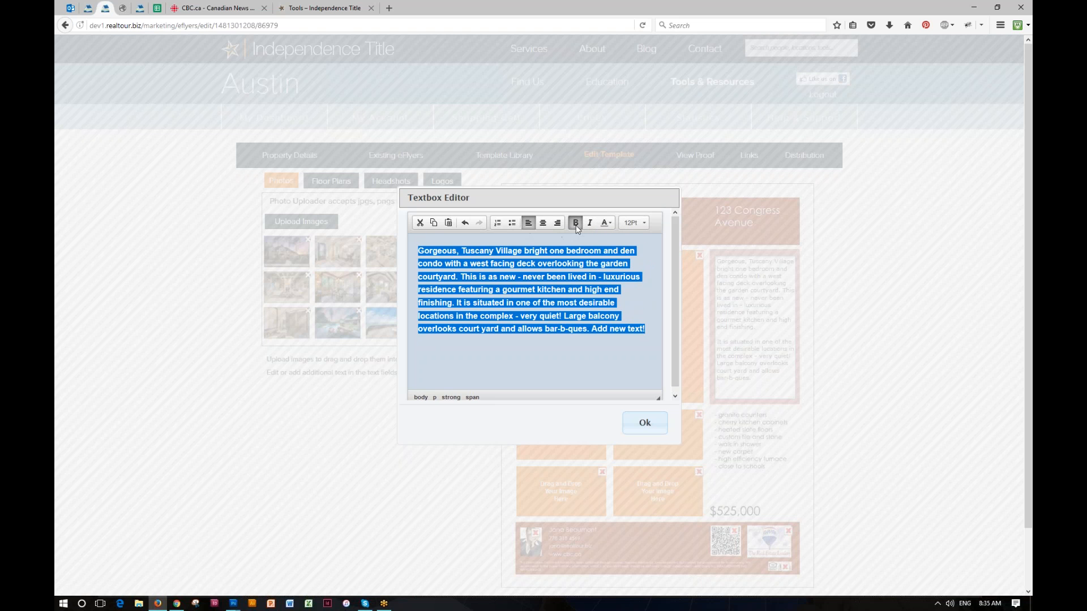
{"action": "left_click", "coordinate": [575, 222]}
{"action": "left_click", "coordinate": [461, 330]}
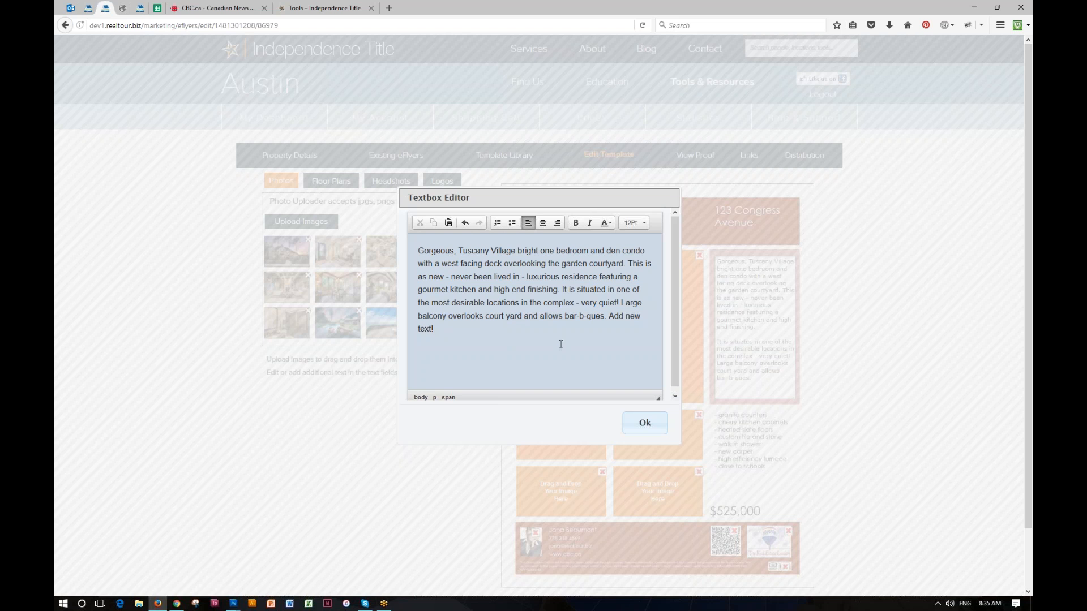
{"action": "left_click", "coordinate": [645, 423]}
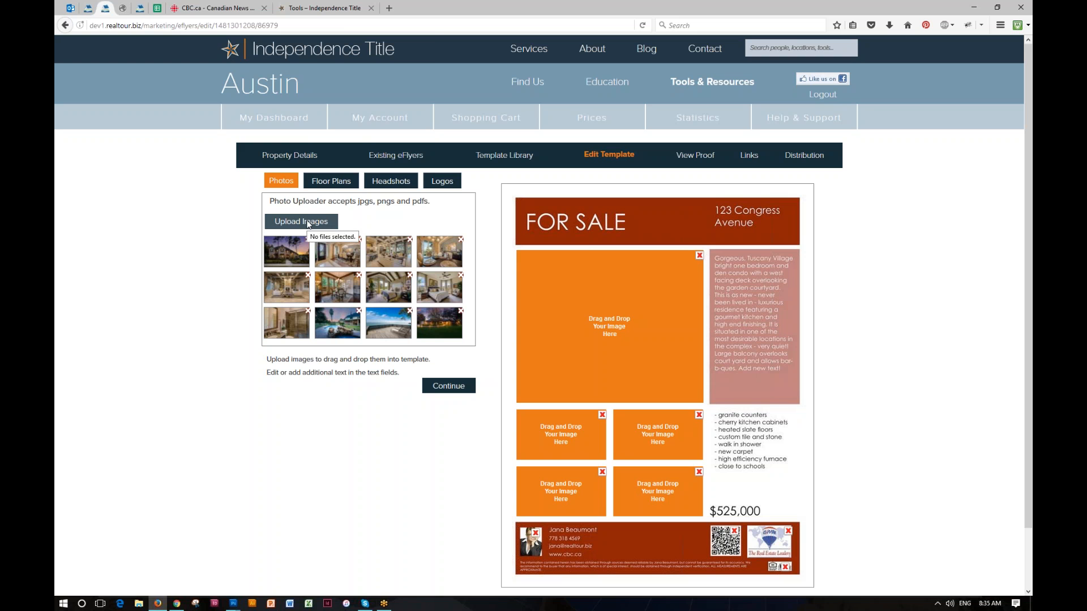
Fill the large slot with the dusk house exterior and the small slots with the dining room, kitchen, bathroom and waterfront deck photos, then refresh the flyer.
{"action": "mouse_move", "coordinate": [287, 252]}
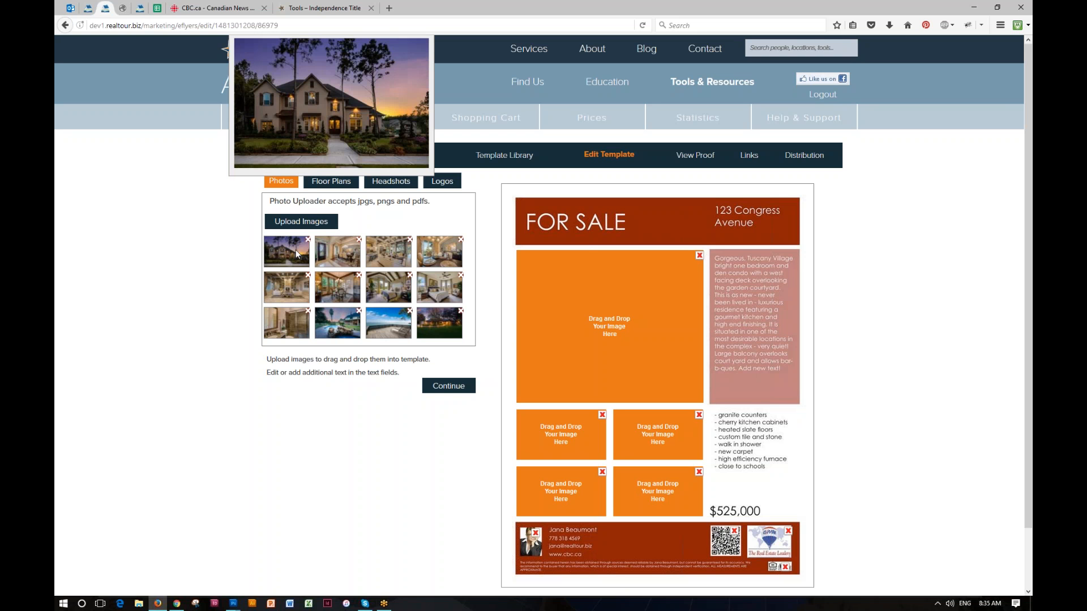
{"action": "mouse_move", "coordinate": [382, 251]}
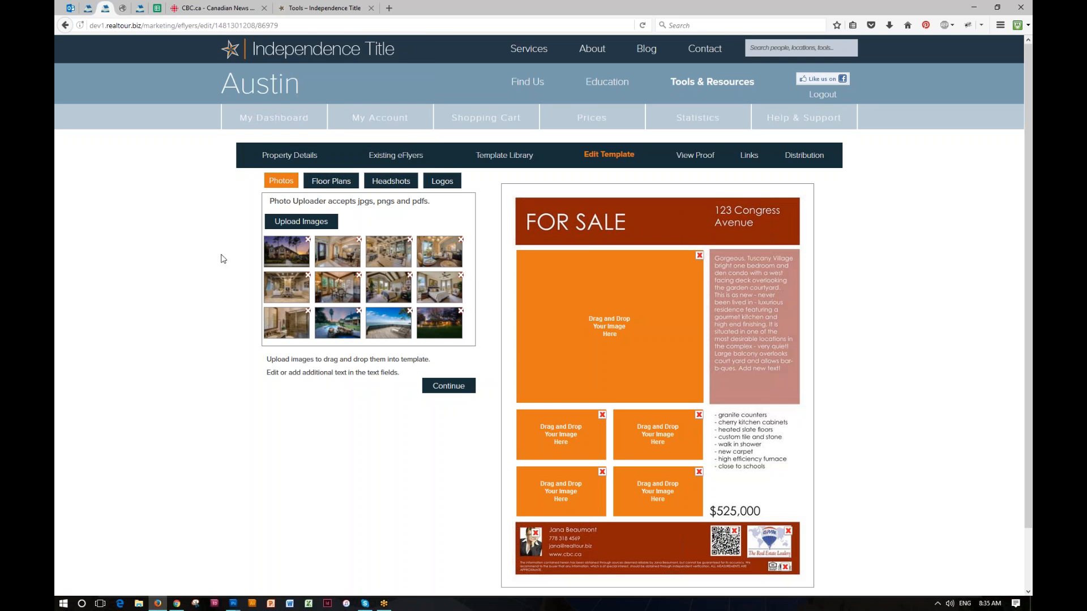
{"action": "left_click_drag", "start_coordinate": [283, 247], "coordinate": [573, 326]}
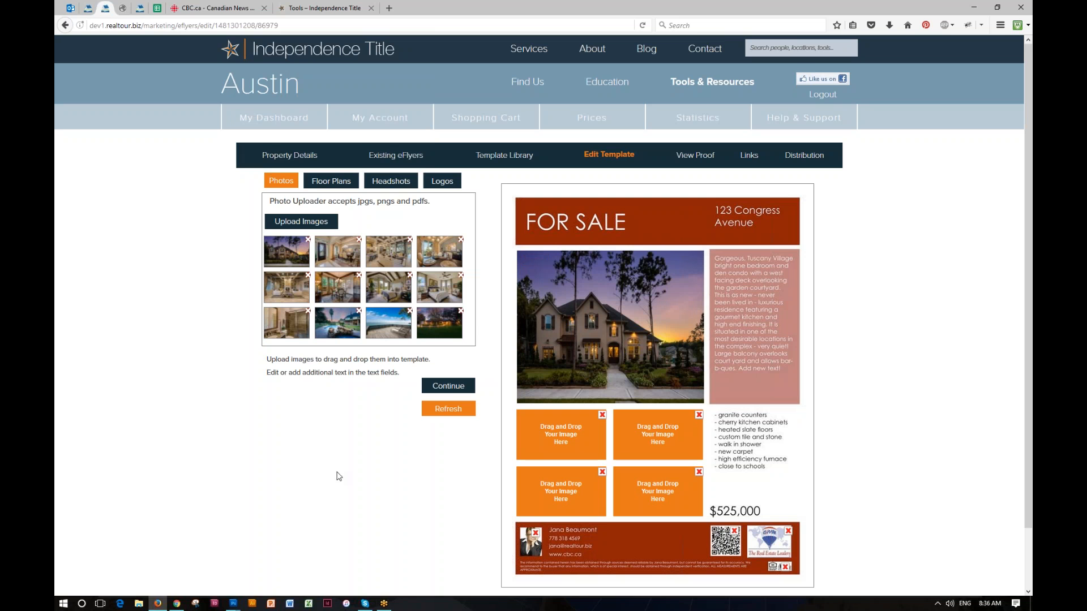
{"action": "left_click_drag", "start_coordinate": [364, 308], "coordinate": [558, 433]}
{"action": "left_click_drag", "start_coordinate": [397, 250], "coordinate": [647, 438]}
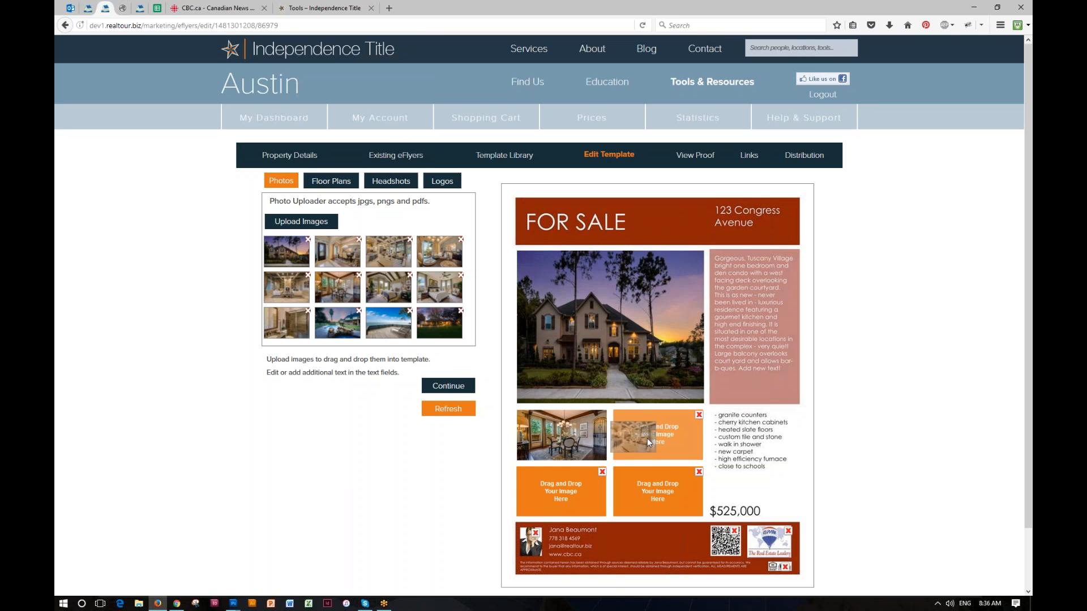
{"action": "left_click_drag", "start_coordinate": [291, 323], "coordinate": [559, 496]}
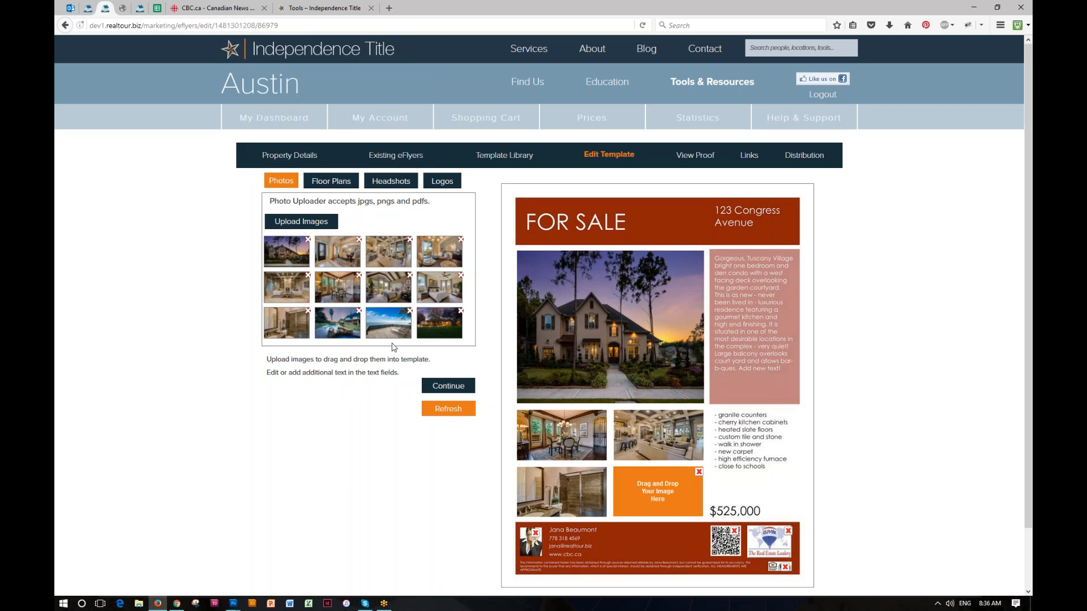
{"action": "left_click_drag", "start_coordinate": [392, 324], "coordinate": [663, 491]}
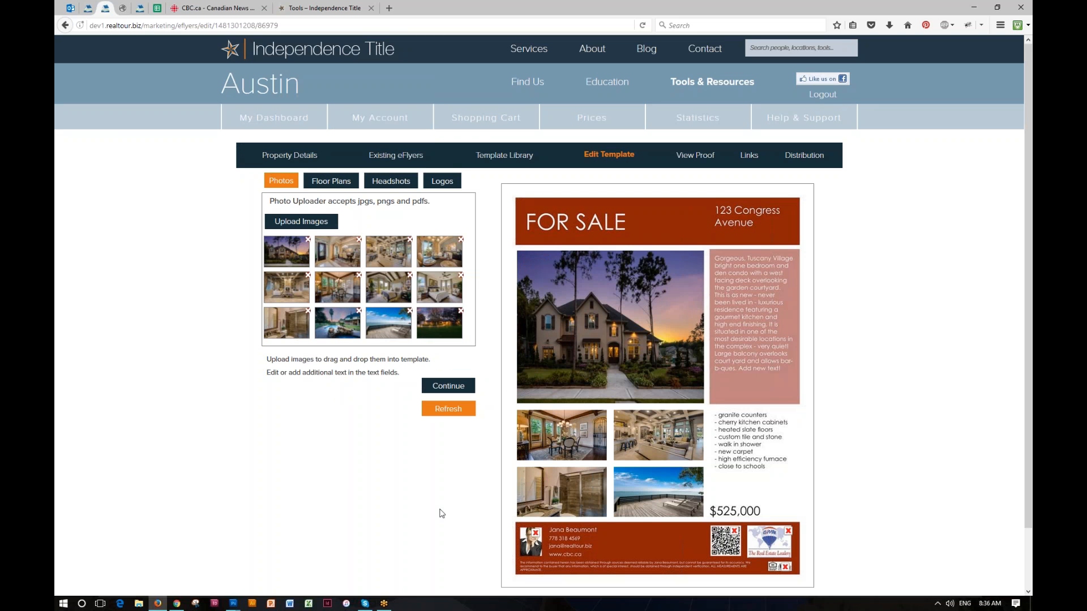
{"action": "left_click", "coordinate": [448, 409]}
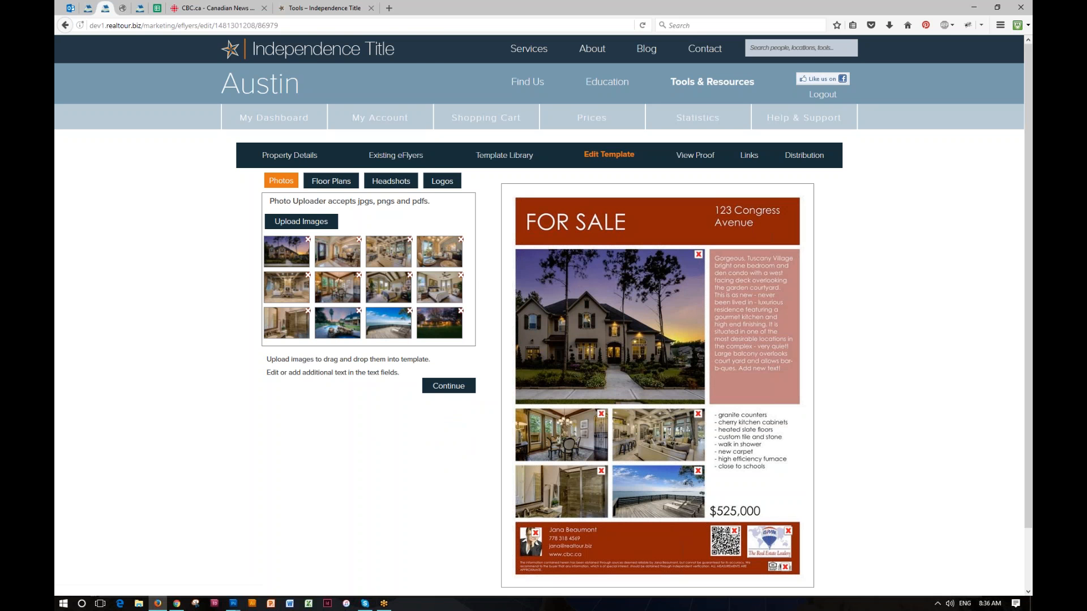
Replace the dining room photo in the first small slot with the backyard pool photo and refresh the flyer.
{"action": "mouse_move", "coordinate": [377, 317]}
{"action": "left_click_drag", "start_coordinate": [379, 317], "coordinate": [541, 429]}
{"action": "mouse_move", "coordinate": [328, 323]}
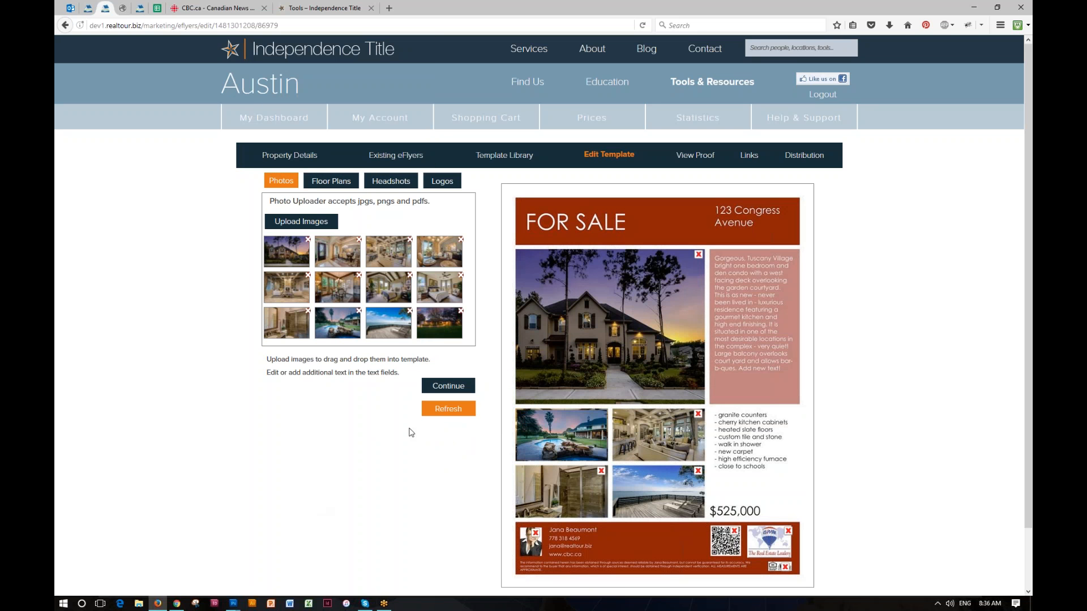
{"action": "left_click", "coordinate": [448, 408]}
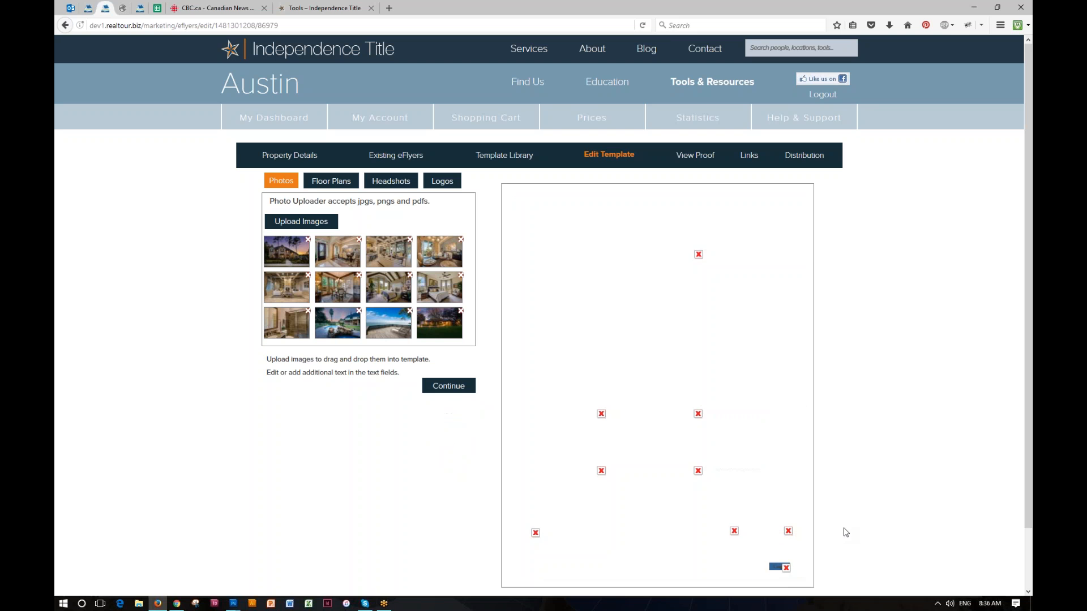
Remove the small logo below the brokerage logo in the flyer's footer and check the features list in the text editor.
{"action": "left_click", "coordinate": [786, 568]}
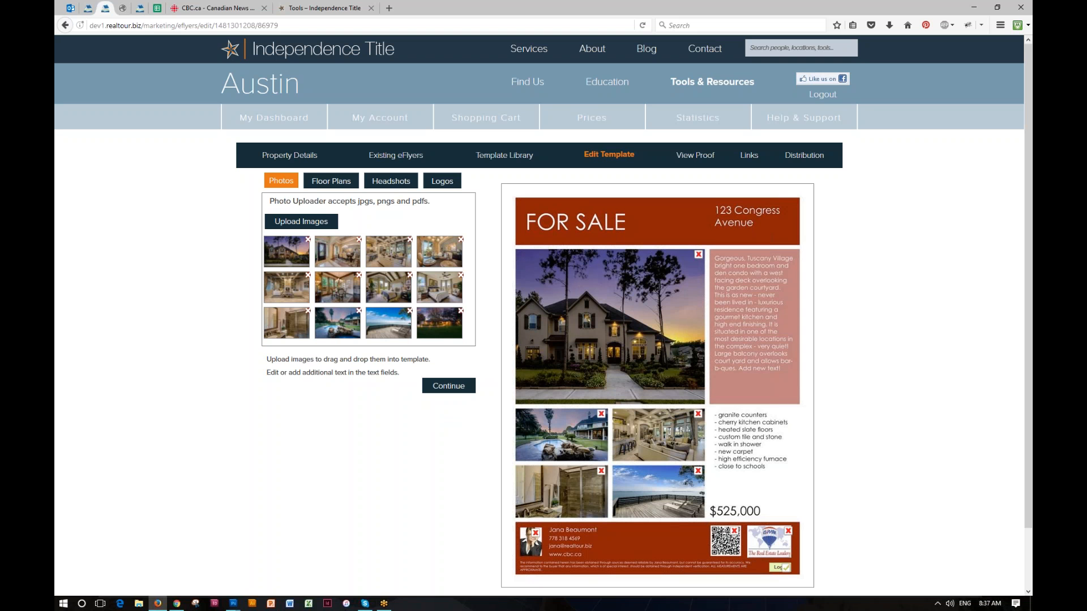
{"action": "left_click", "coordinate": [801, 473]}
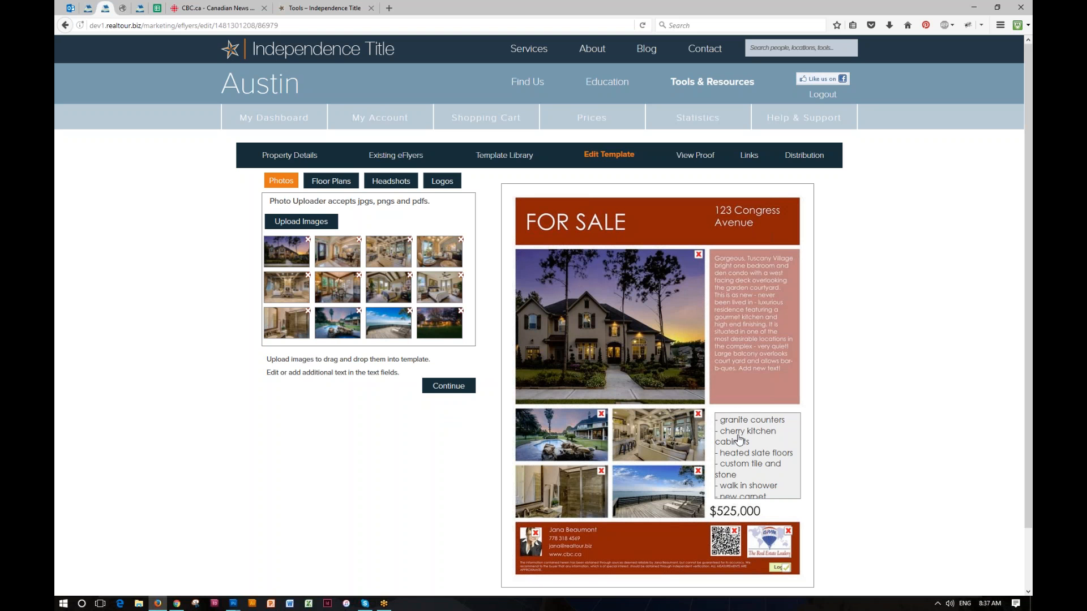
{"action": "double_click", "coordinate": [739, 440]}
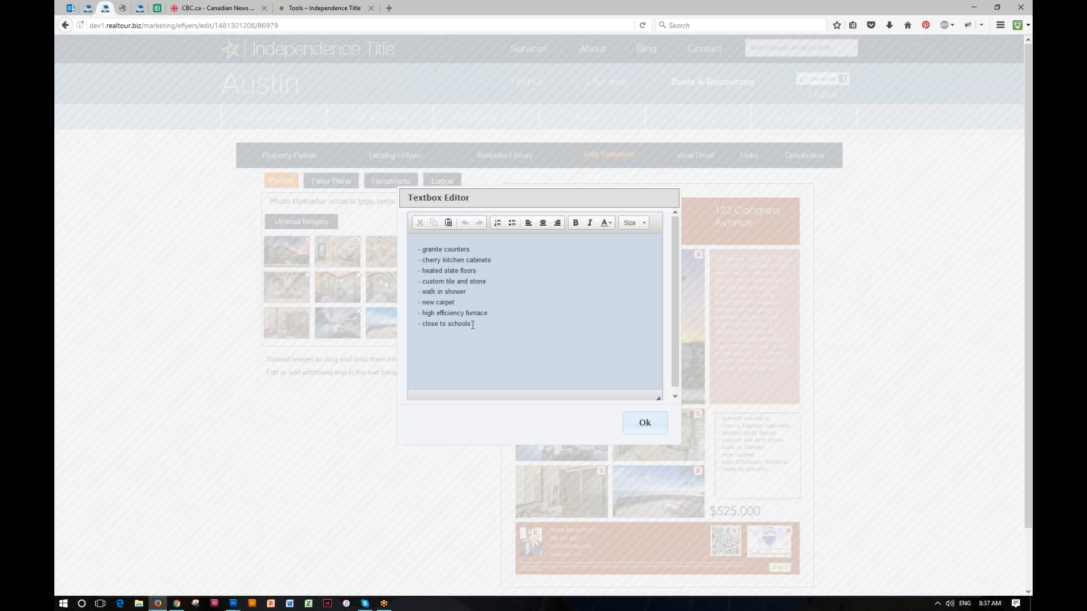
{"action": "left_click", "coordinate": [627, 423]}
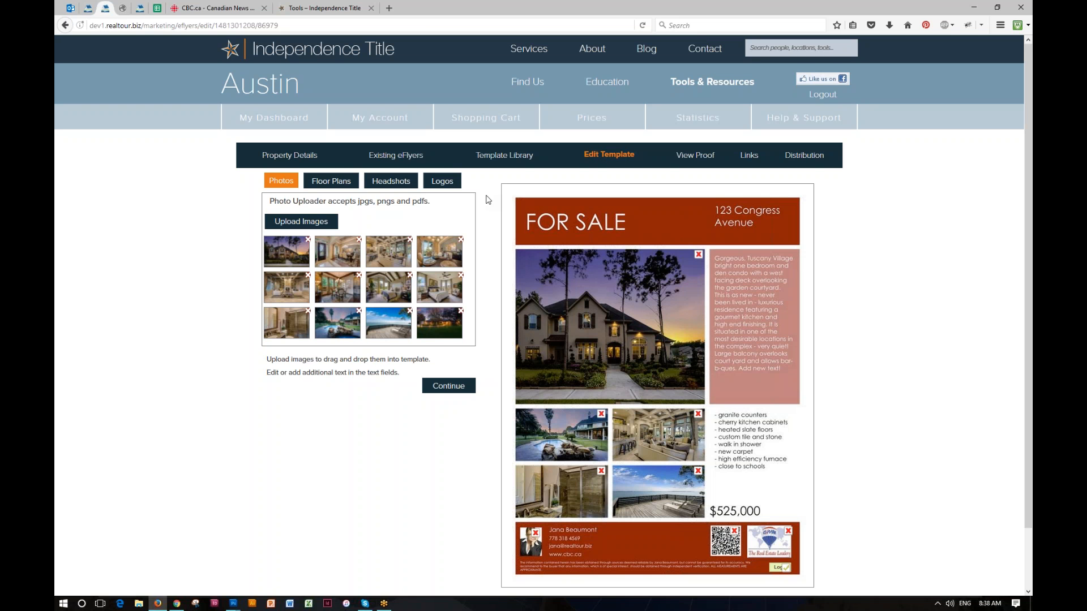
{"action": "left_click", "coordinate": [735, 297]}
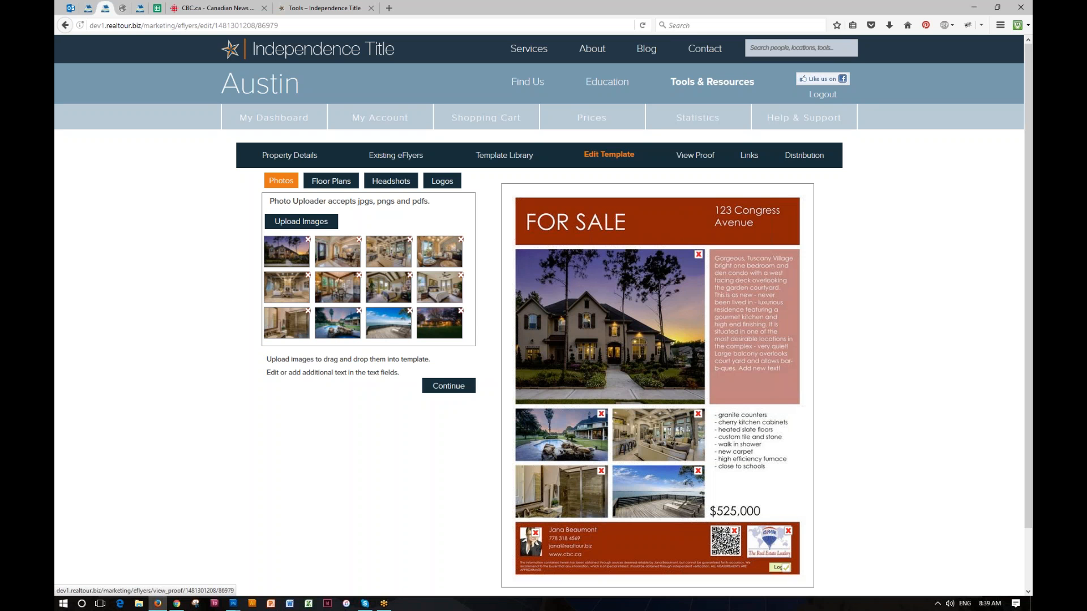
Open the flyer's proof and review it from the header down to the agent footer.
{"action": "left_click", "coordinate": [695, 160]}
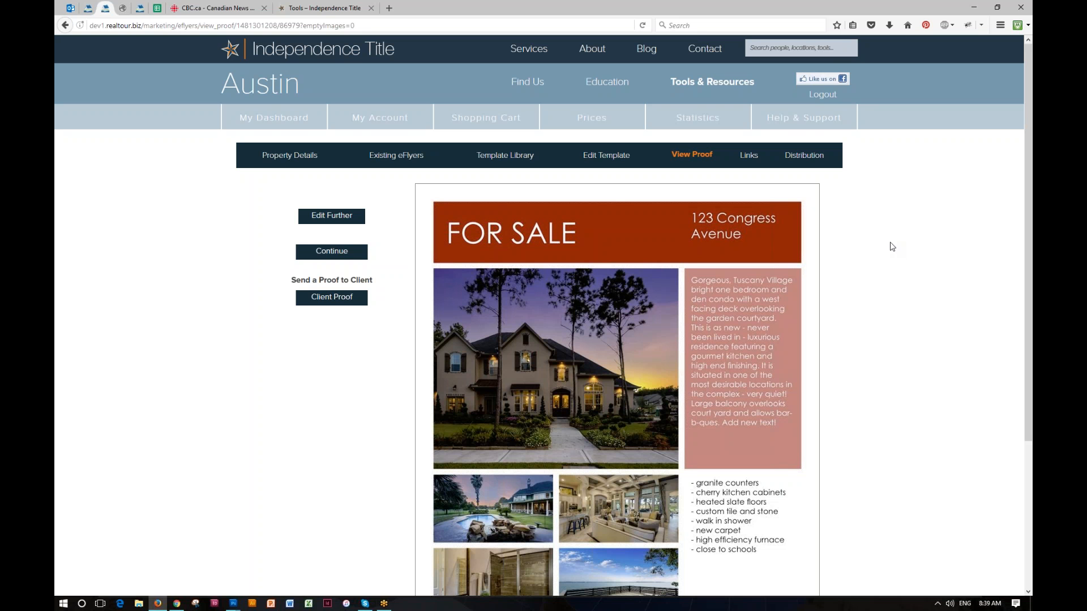
{"action": "scroll", "coordinate": [841, 304], "scroll_direction": "down", "scroll_amount": 1}
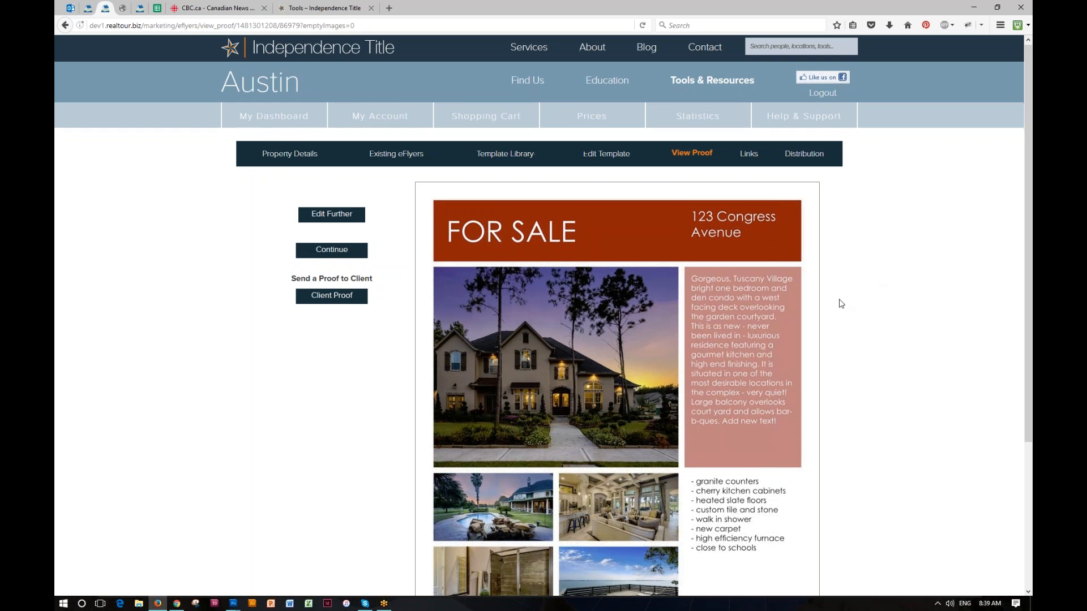
{"action": "scroll", "coordinate": [842, 304], "scroll_direction": "down", "scroll_amount": 3}
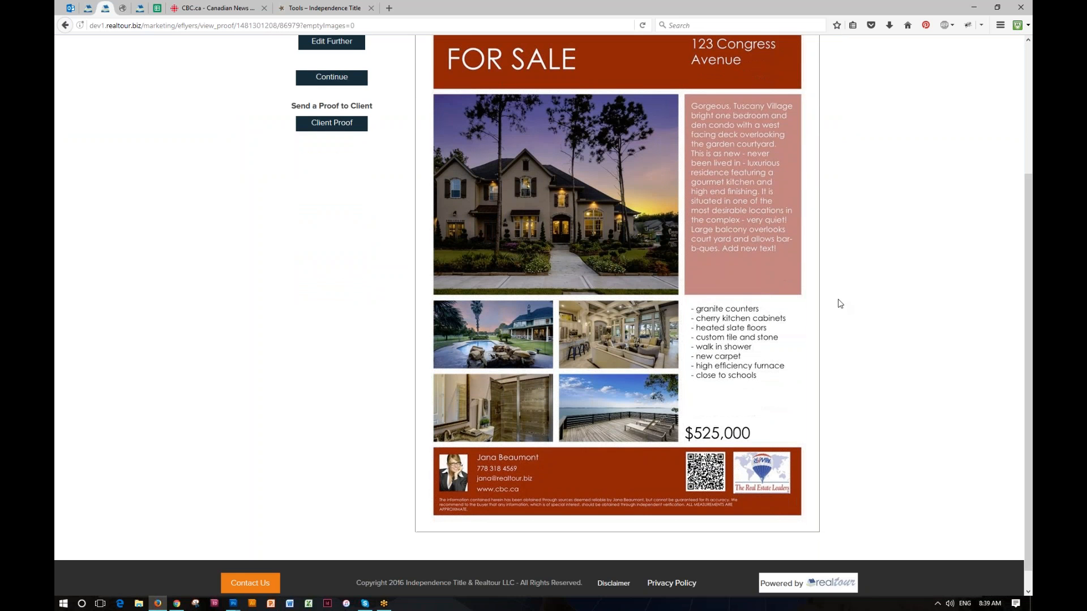
{"action": "scroll", "coordinate": [840, 304], "scroll_direction": "up", "scroll_amount": 3}
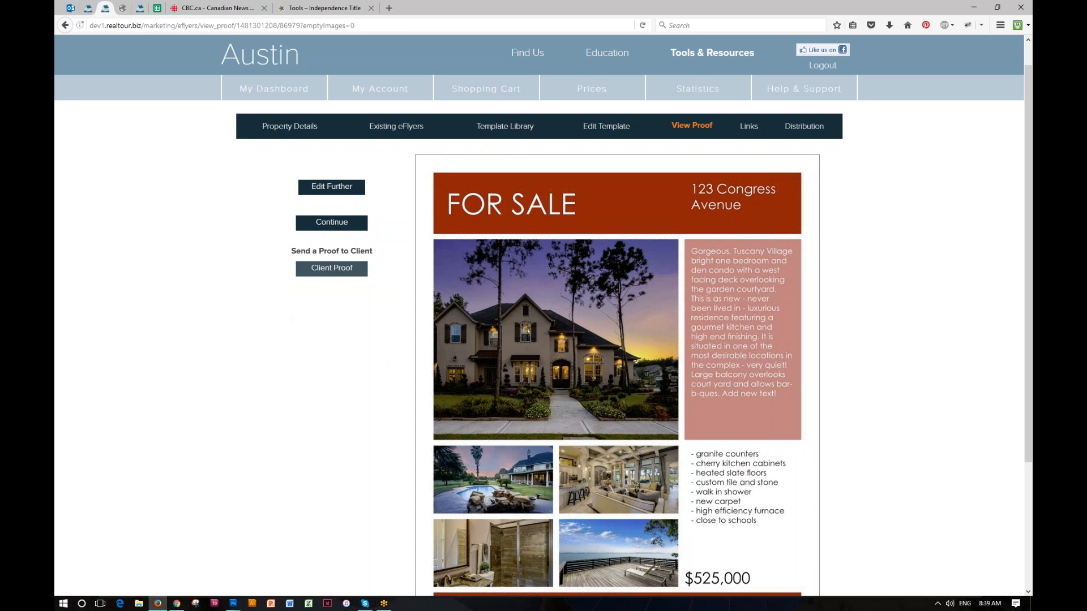
Look at the form for sending a proof to the client, close it and review the proof again.
{"action": "left_click", "coordinate": [327, 271]}
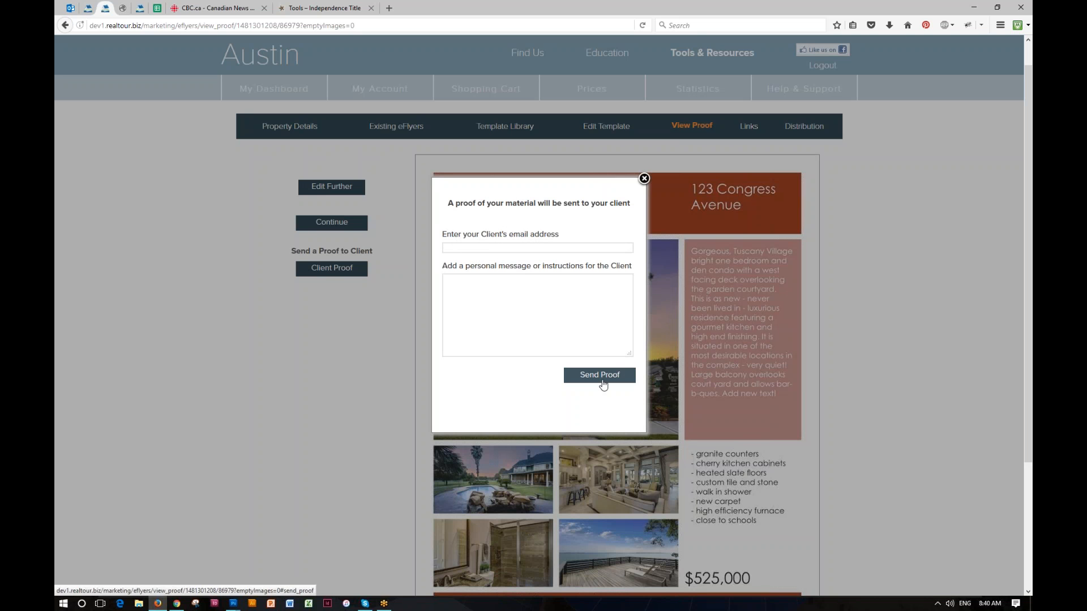
{"action": "left_click", "coordinate": [644, 179]}
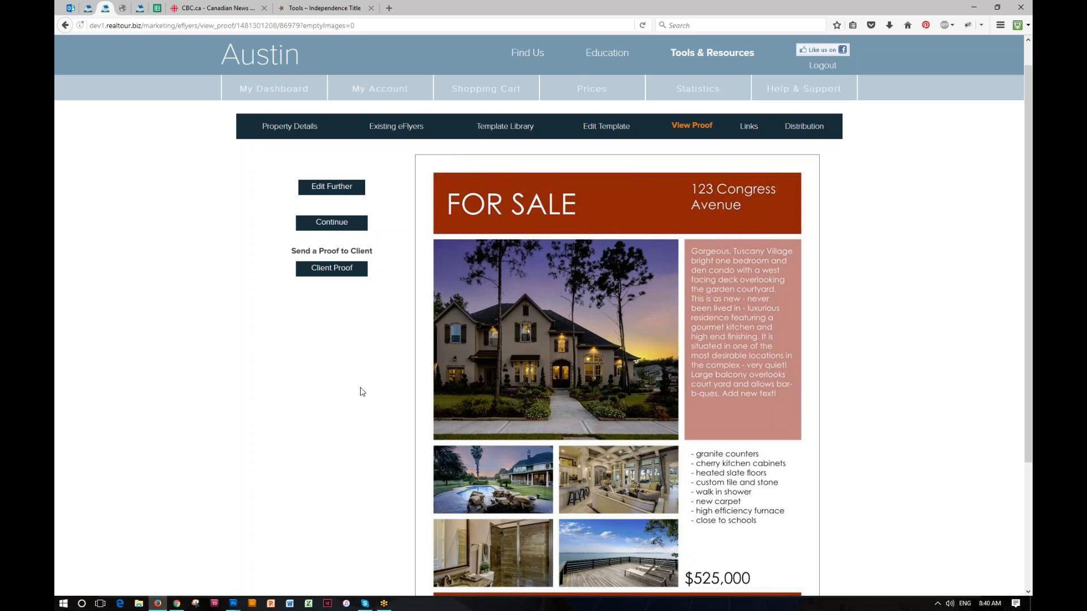
{"action": "scroll", "coordinate": [360, 392], "scroll_direction": "down", "scroll_amount": 3}
{"action": "scroll", "coordinate": [361, 391], "scroll_direction": "up", "scroll_amount": 3}
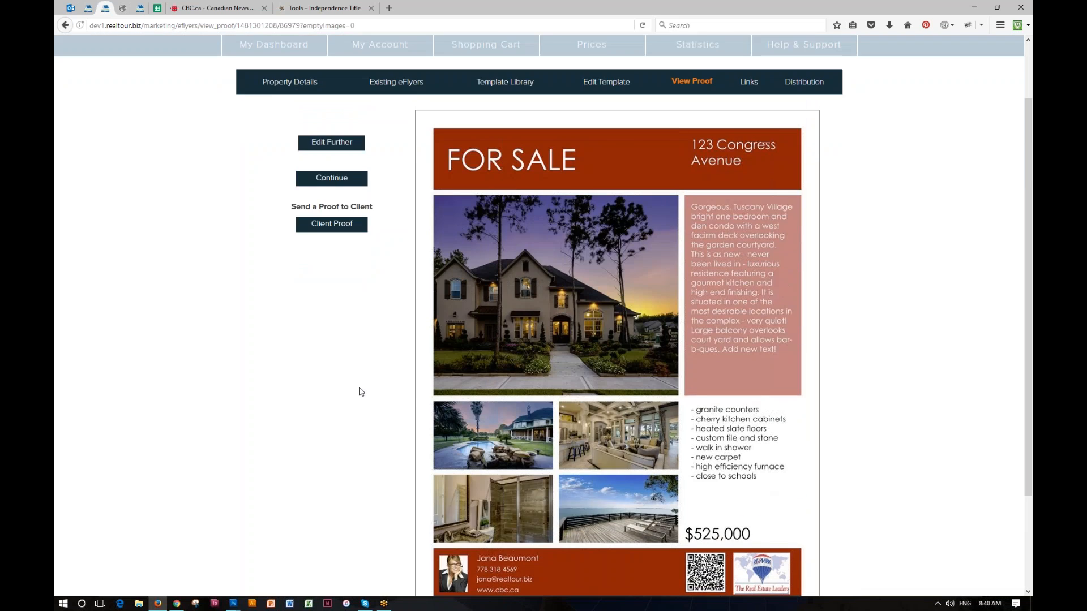
{"action": "scroll", "coordinate": [361, 392], "scroll_direction": "down", "scroll_amount": 3}
{"action": "scroll", "coordinate": [361, 392], "scroll_direction": "up", "scroll_amount": 3}
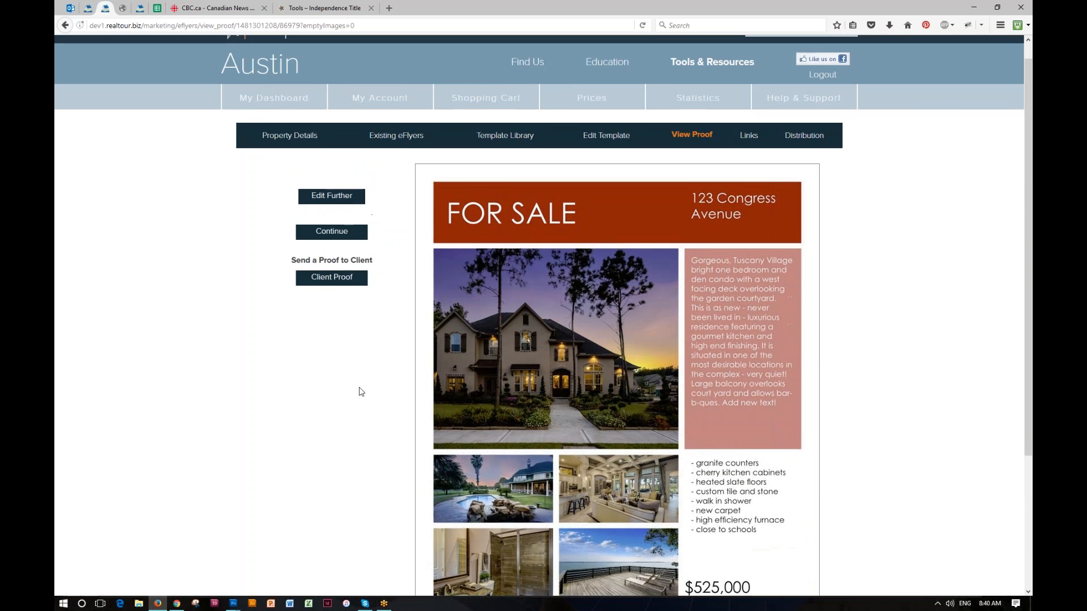
{"action": "scroll", "coordinate": [360, 391], "scroll_direction": "up", "scroll_amount": 1}
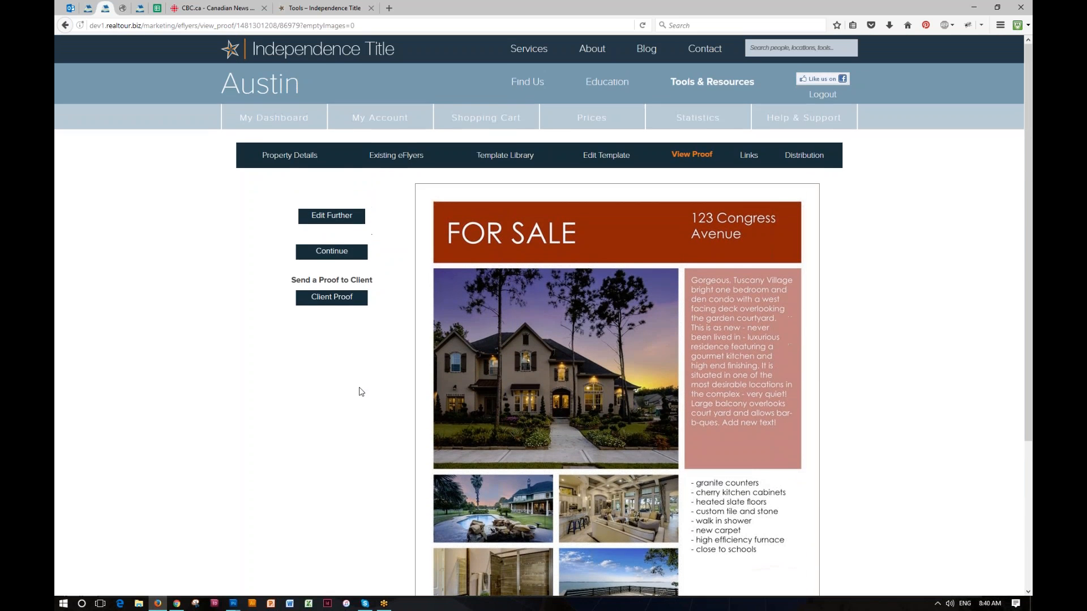
Go to the flyer's links page and enter the subject line "Amazing New Home - Great Price".
{"action": "left_click", "coordinate": [749, 156]}
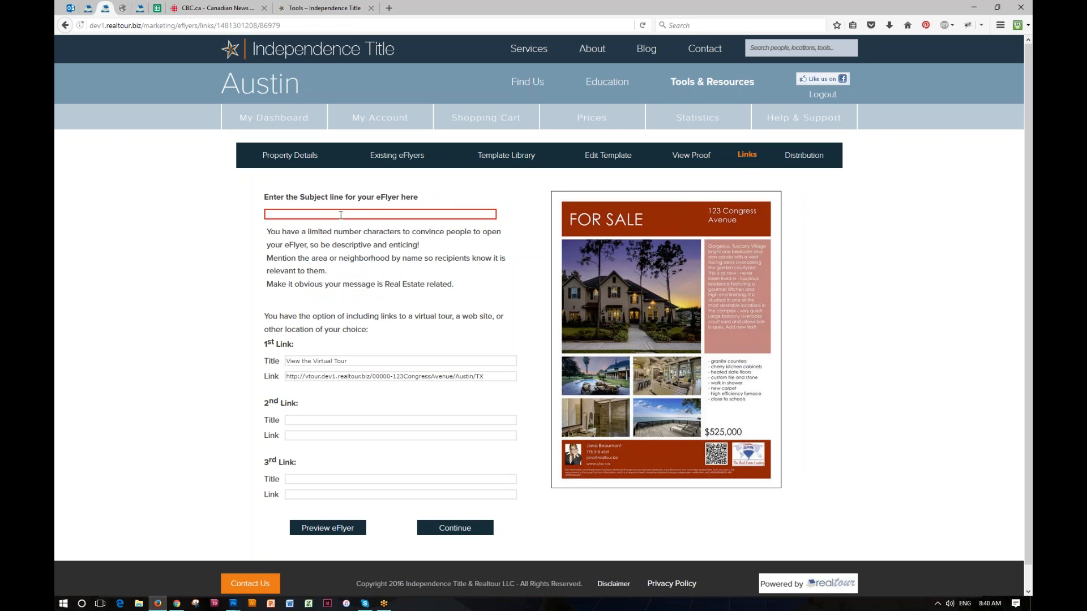
{"action": "left_click", "coordinate": [389, 215]}
{"action": "type", "text": "Amazing New Home - Great price"}
{"action": "left_click", "coordinate": [352, 215]}
{"action": "key", "text": "BackSpace"}
{"action": "type", "text": "P"}
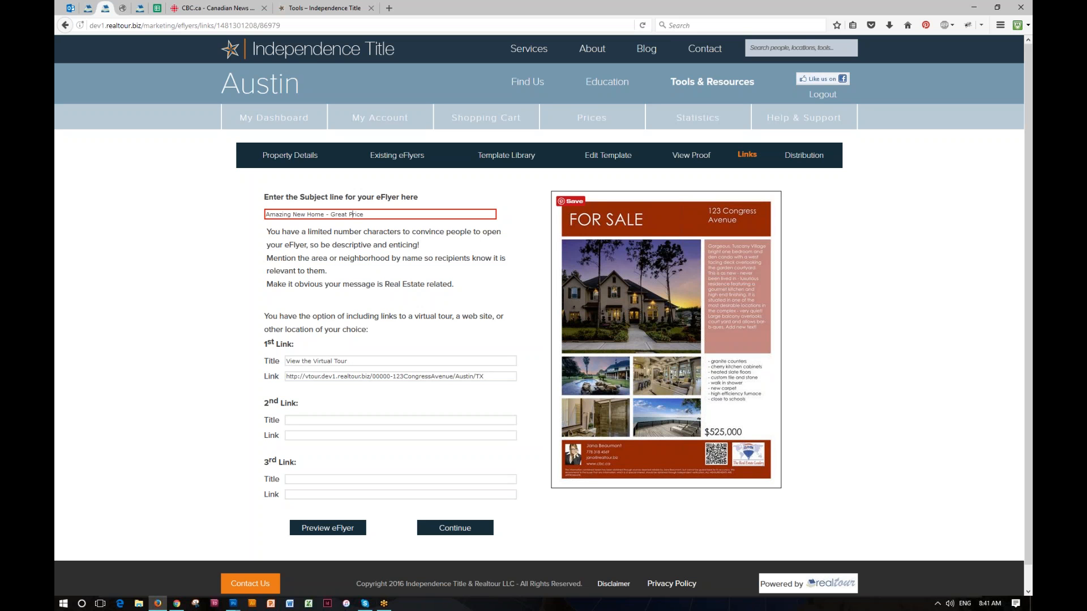
{"action": "left_click", "coordinate": [494, 375]}
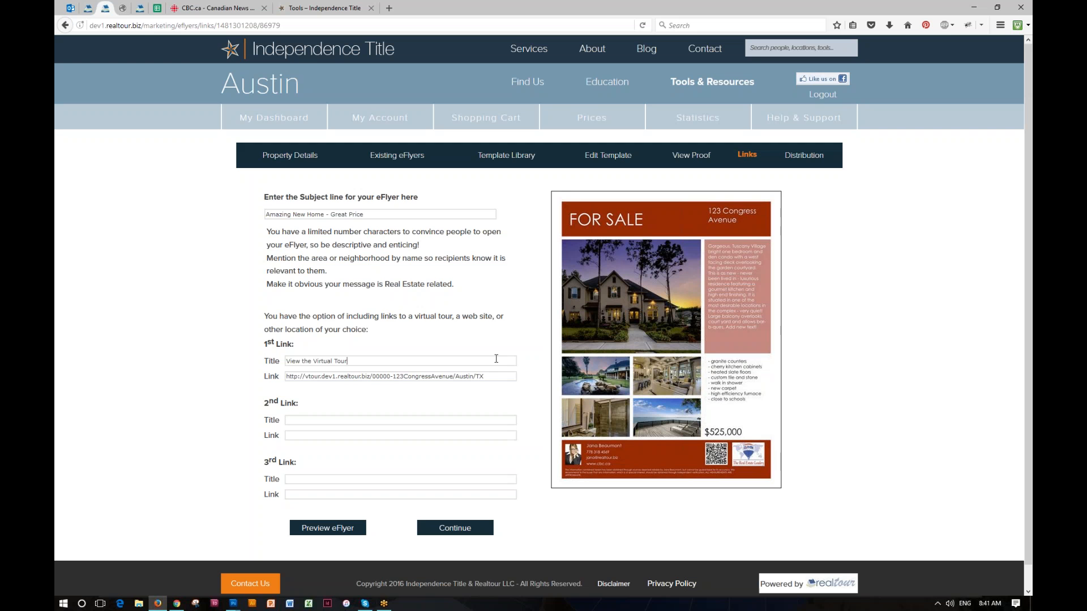
{"action": "left_click_drag", "start_coordinate": [485, 377], "coordinate": [242, 408]}
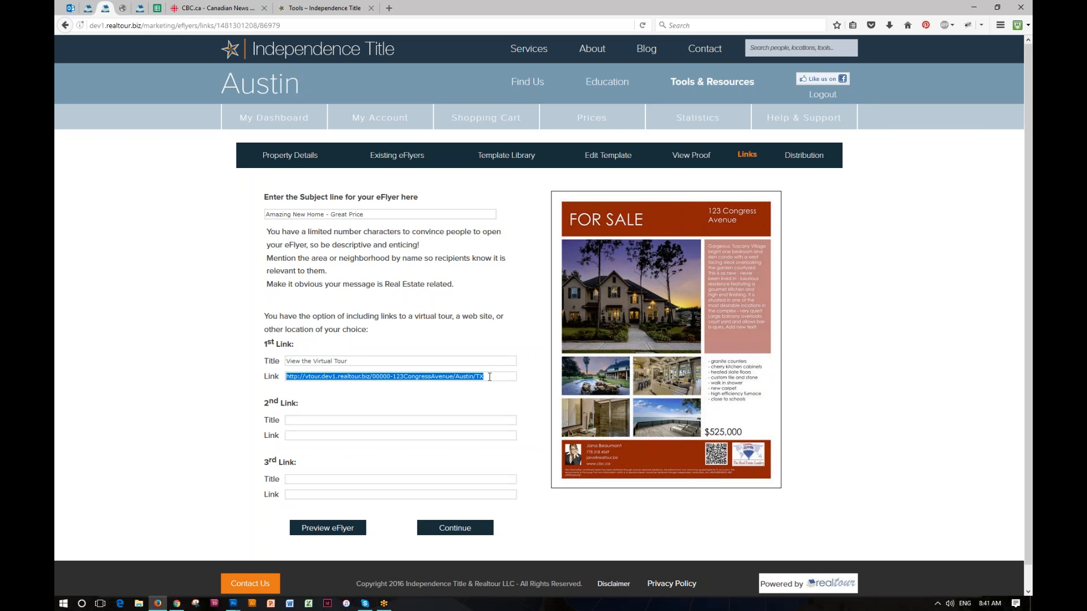
{"action": "left_click", "coordinate": [531, 382]}
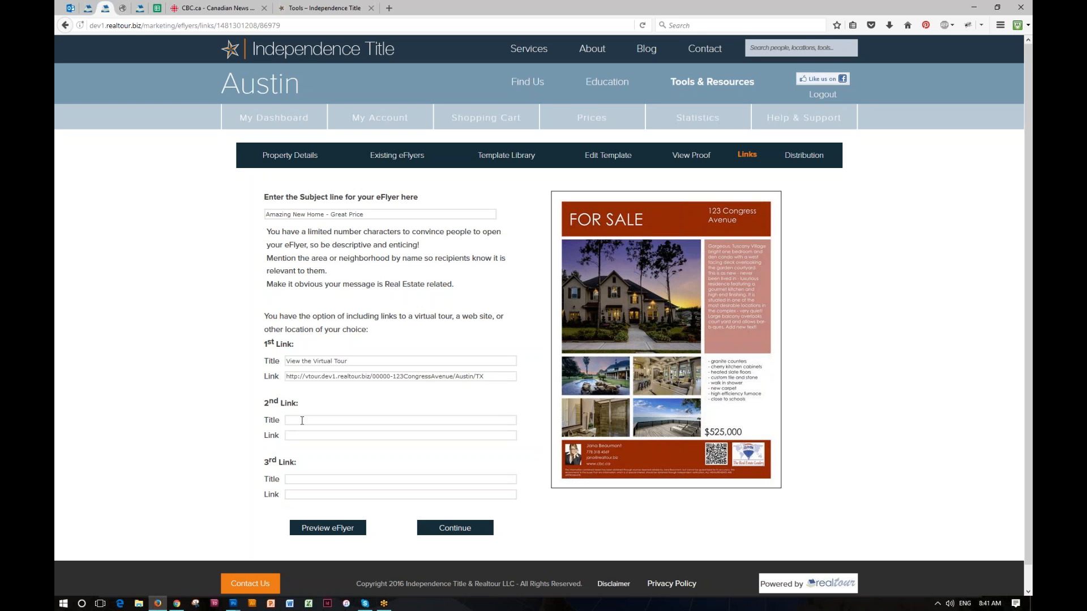
{"action": "left_click", "coordinate": [299, 479]}
{"action": "type", "text": "Welcome to "}
{"action": "type", "text": "Austin"}
{"action": "type", "text": "www"}
{"action": "type", "text": ".austimn"}
{"action": "key", "text": "BackSpace"}
{"action": "key", "text": "BackSpace"}
{"action": "type", "text": "n.c"}
{"action": "type", "text": "Visit mY "}
{"action": "type", "text": "Website"}
Fill in the third link with the title "Visit mY Website" and the agent's website address.
{"action": "left_click", "coordinate": [327, 495]}
{"action": "type", "text": "www.jana"}
Preview the eFlyer email, test its "Welcome to Austin!" link and close the preview.
{"action": "left_click", "coordinate": [327, 528]}
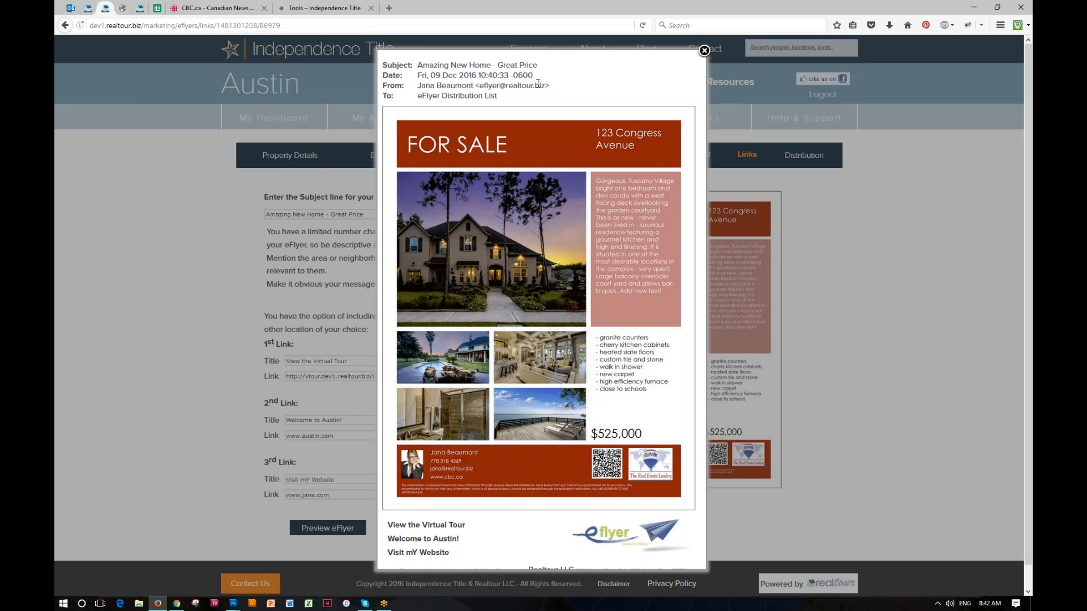
{"action": "scroll", "coordinate": [546, 185], "scroll_direction": "down", "scroll_amount": 1}
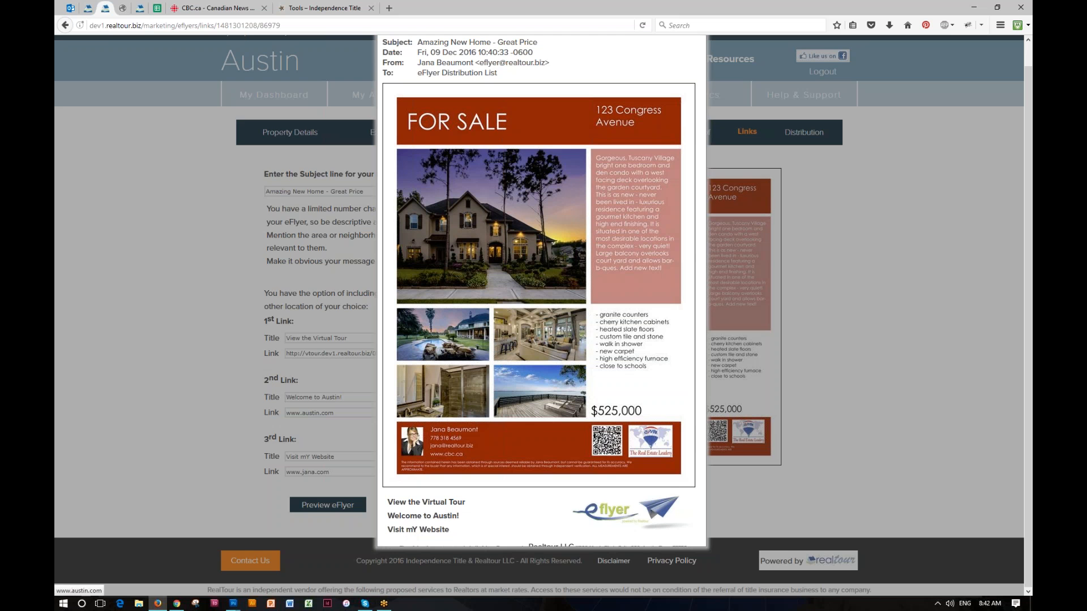
{"action": "left_click", "coordinate": [416, 519]}
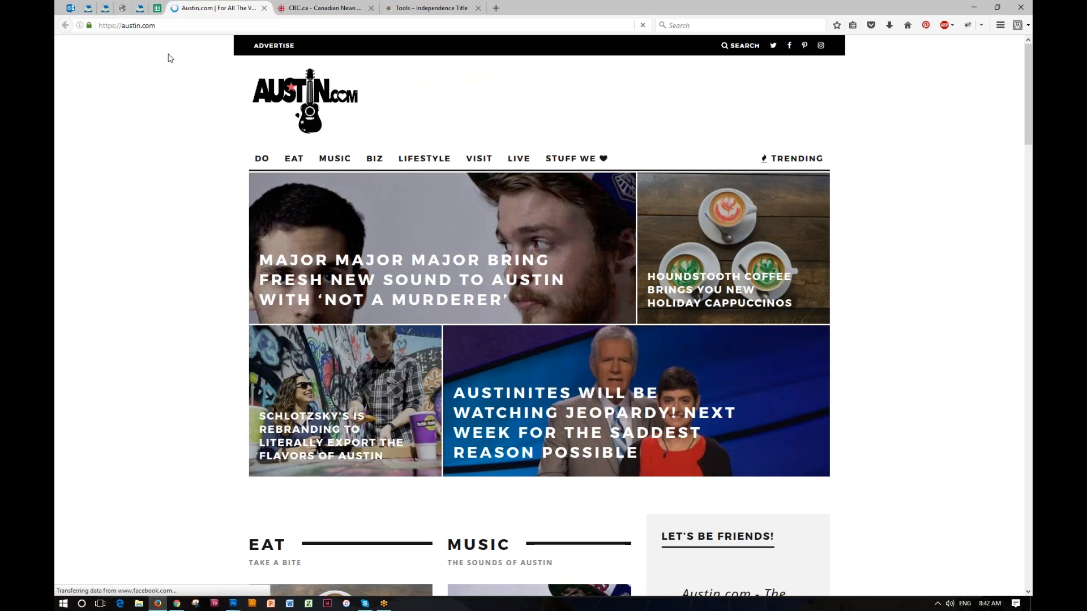
{"action": "left_click", "coordinate": [263, 8]}
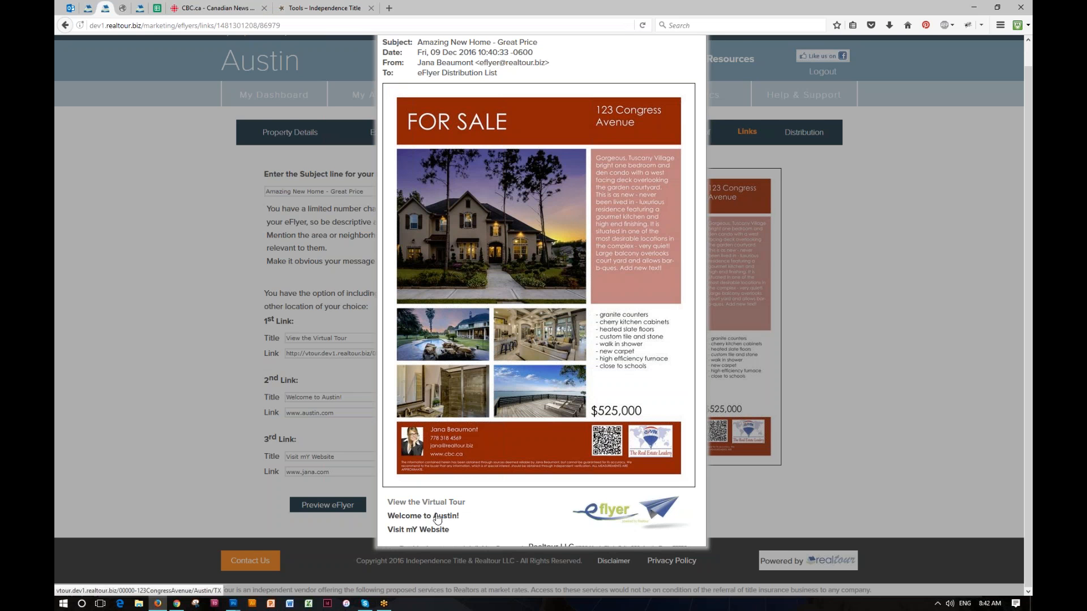
{"action": "scroll", "coordinate": [702, 54], "scroll_direction": "up", "scroll_amount": 1}
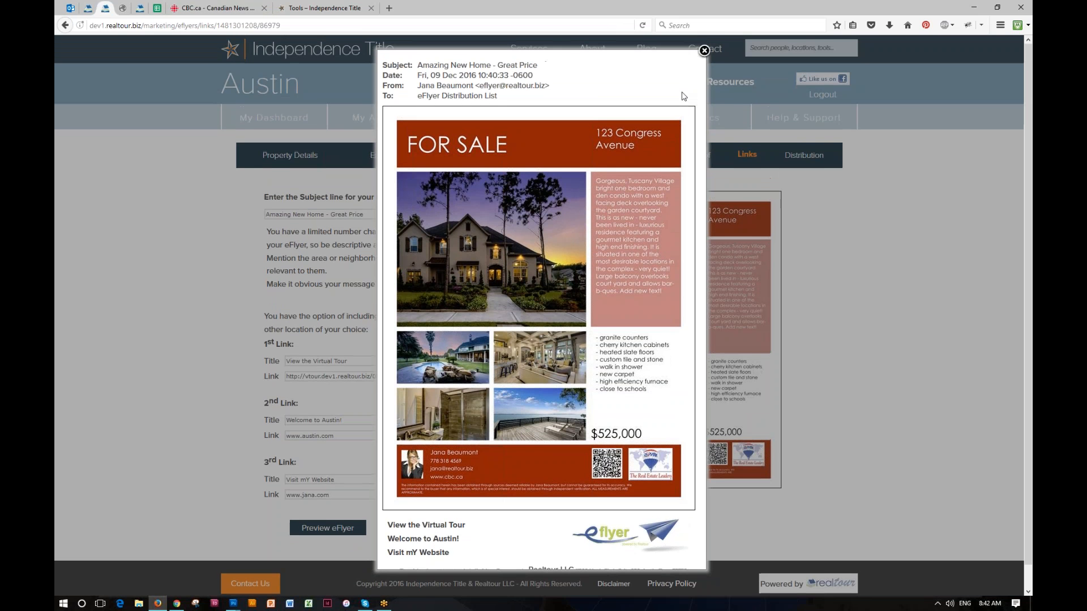
{"action": "left_click", "coordinate": [704, 51]}
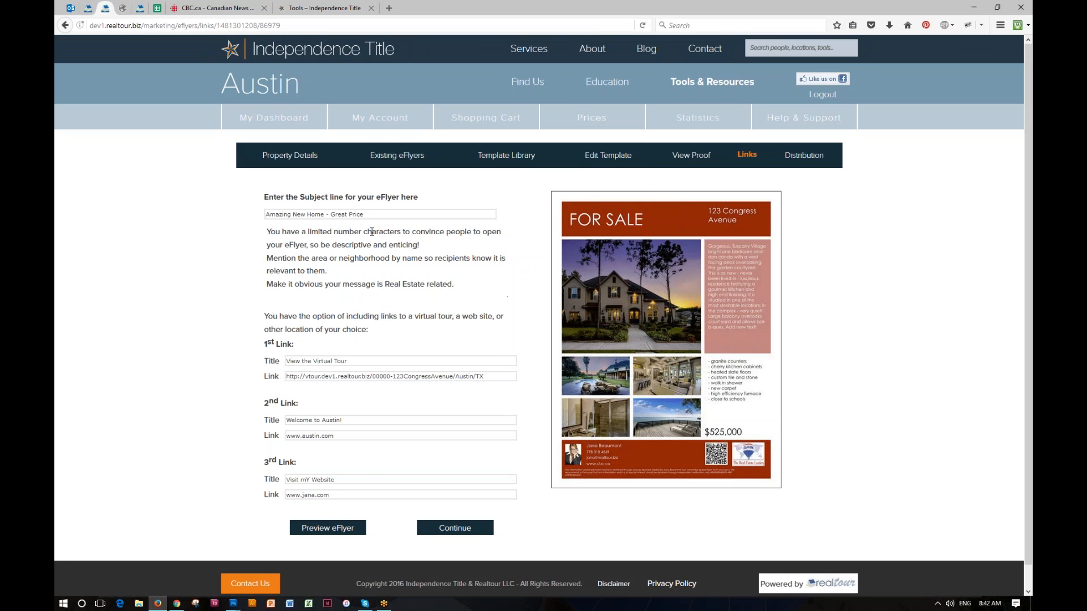
Continue to the eFlyer's distribution page and open the Email Map Blast selection for adding recipients.
{"action": "left_click", "coordinate": [456, 529]}
{"action": "left_click", "coordinate": [807, 159]}
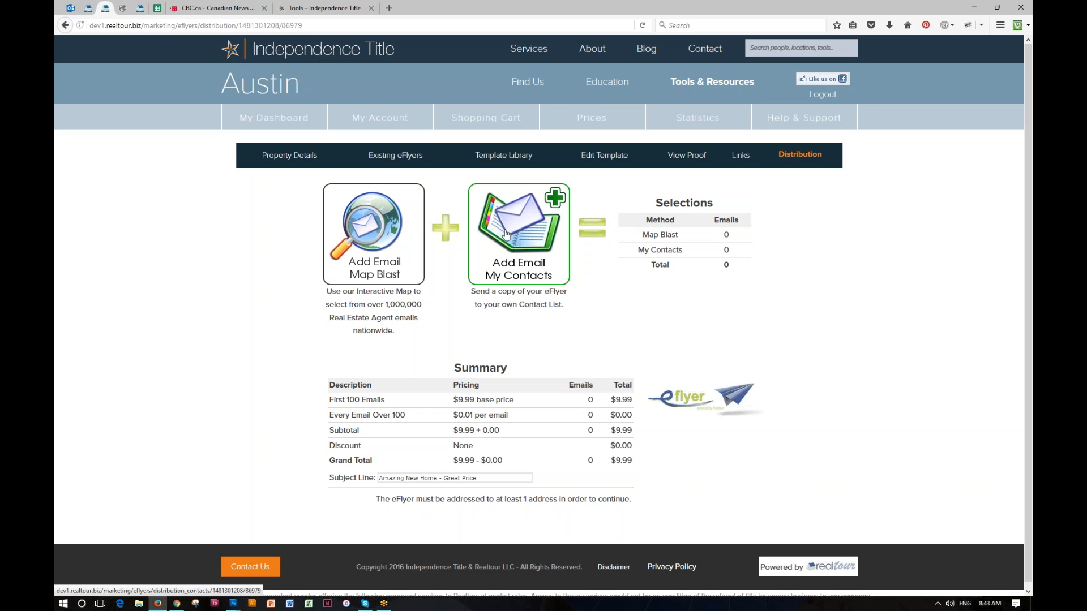
{"action": "left_click", "coordinate": [361, 236]}
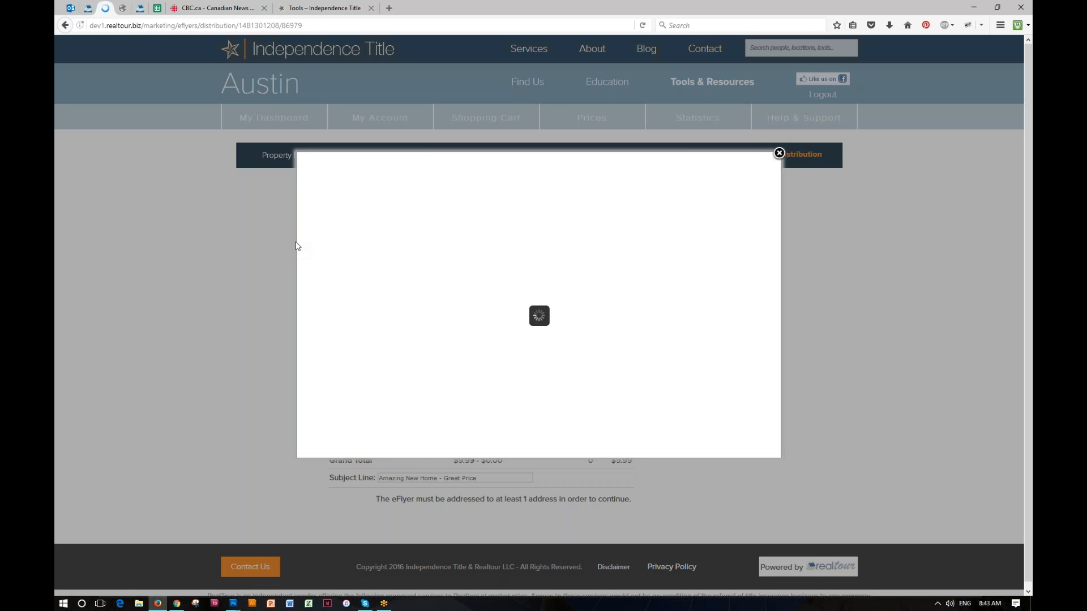
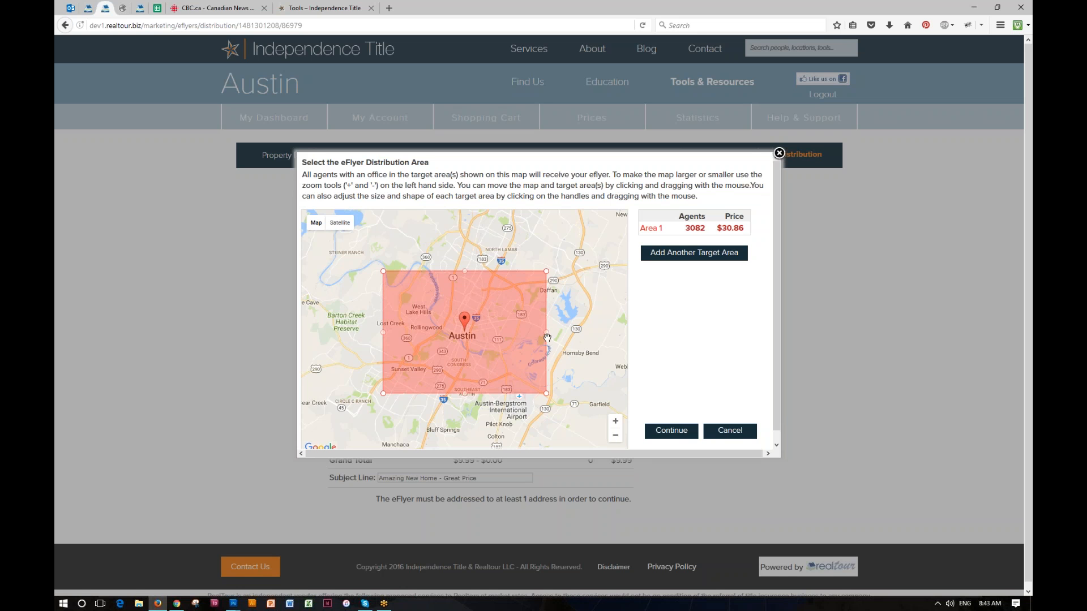
Shrink the Area 1 distribution rectangle on its east, south, west and north sides so it covers only central Austin.
{"action": "left_click_drag", "start_coordinate": [546, 332], "coordinate": [545, 332]}
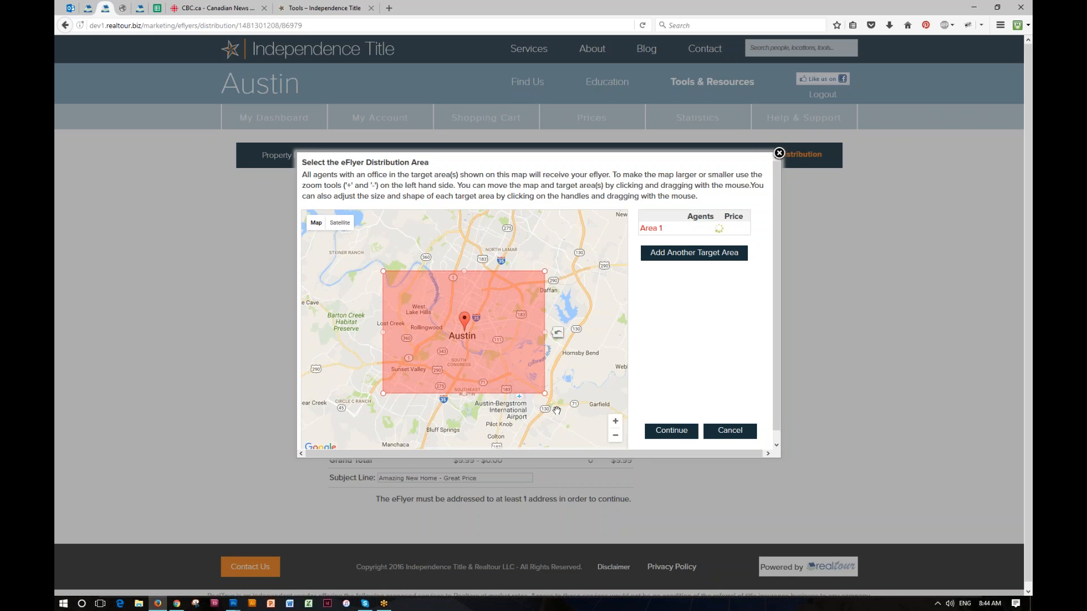
{"action": "left_click_drag", "start_coordinate": [544, 395], "coordinate": [488, 390]}
{"action": "left_click_drag", "start_coordinate": [382, 392], "coordinate": [432, 368]}
{"action": "left_click_drag", "start_coordinate": [458, 271], "coordinate": [464, 301]}
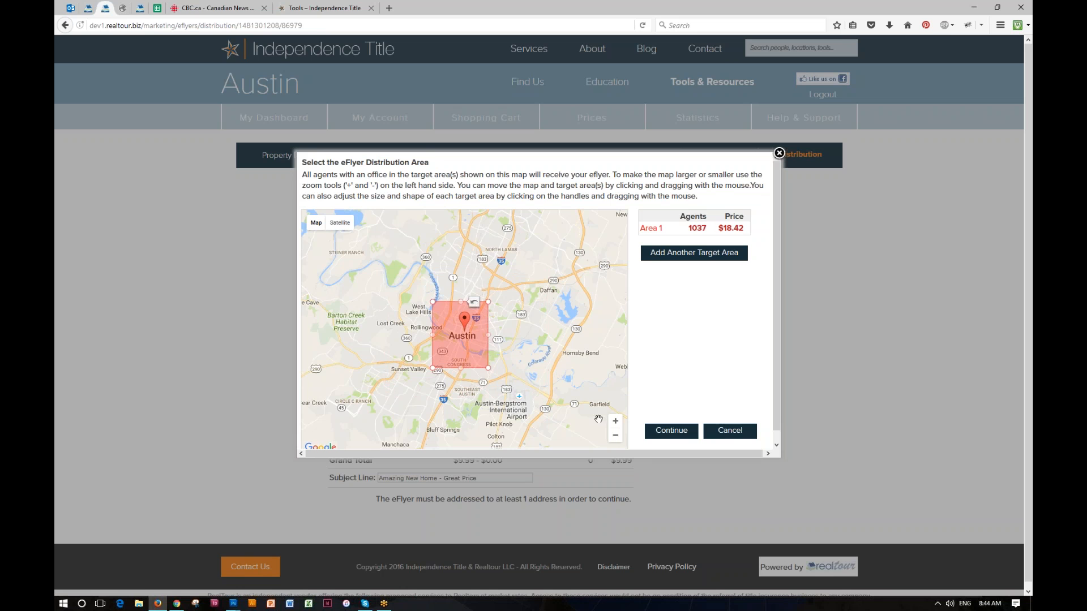
Move the Area 1 rectangle to northeast Austin and back over downtown and the University of Texas at Austin.
{"action": "left_click", "coordinate": [615, 422]}
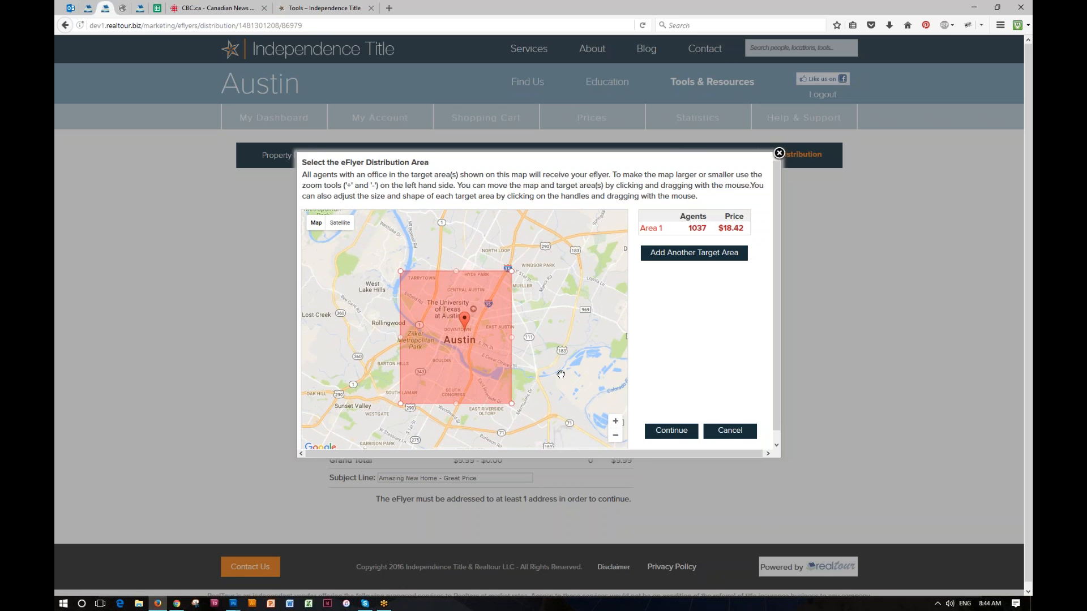
{"action": "left_click_drag", "start_coordinate": [560, 374], "coordinate": [546, 403]}
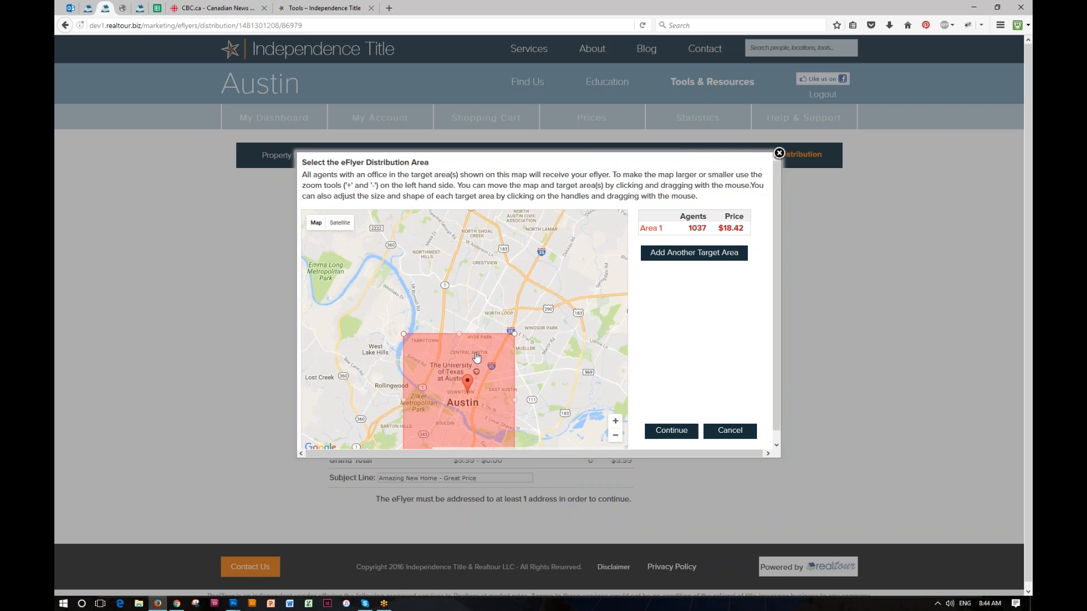
{"action": "left_click_drag", "start_coordinate": [475, 353], "coordinate": [568, 251]}
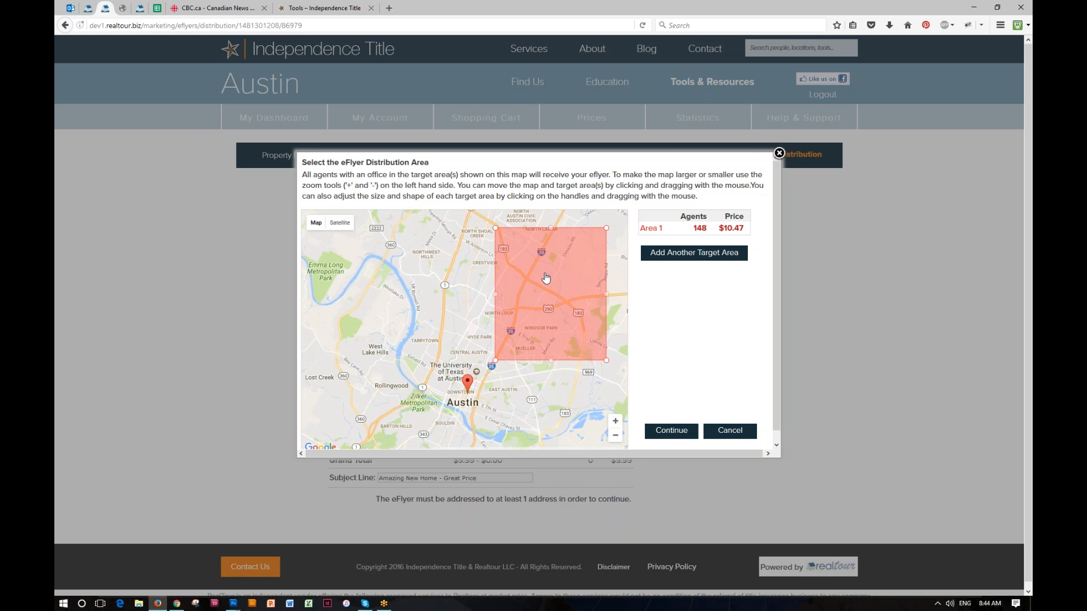
{"action": "left_click_drag", "start_coordinate": [563, 271], "coordinate": [478, 347]}
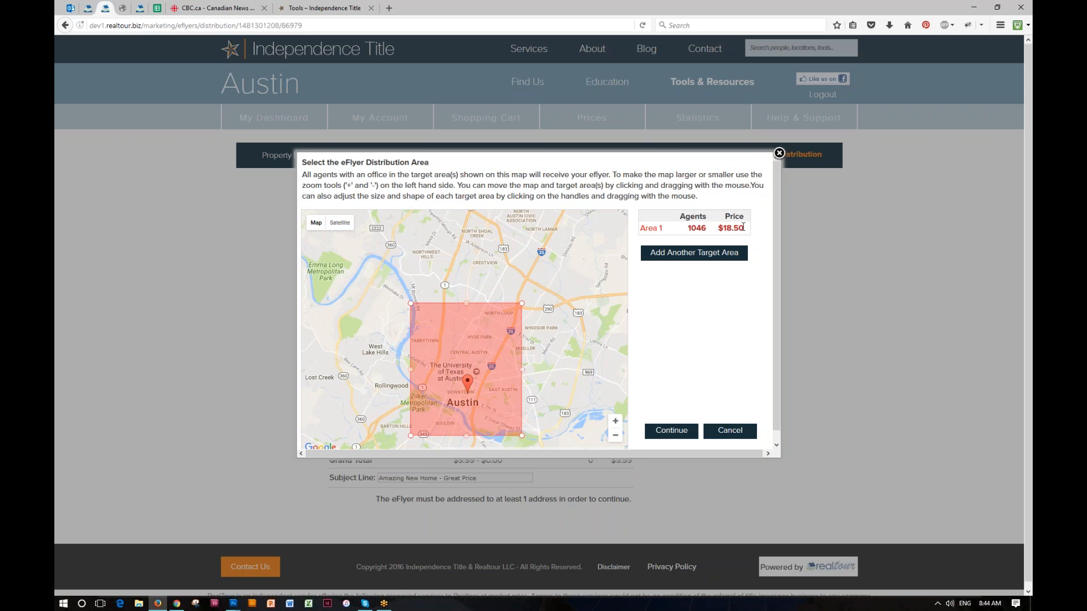
Add a second target area, move it to the outskirts northeast of Austin, and remove it.
{"action": "left_click_drag", "start_coordinate": [571, 353], "coordinate": [510, 316]}
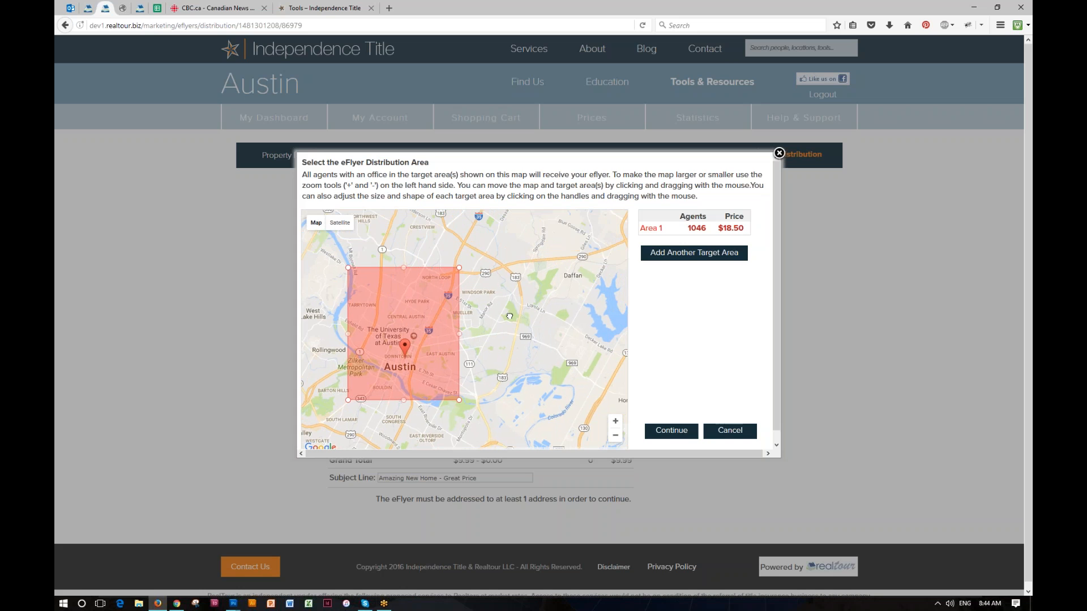
{"action": "left_click", "coordinate": [692, 253]}
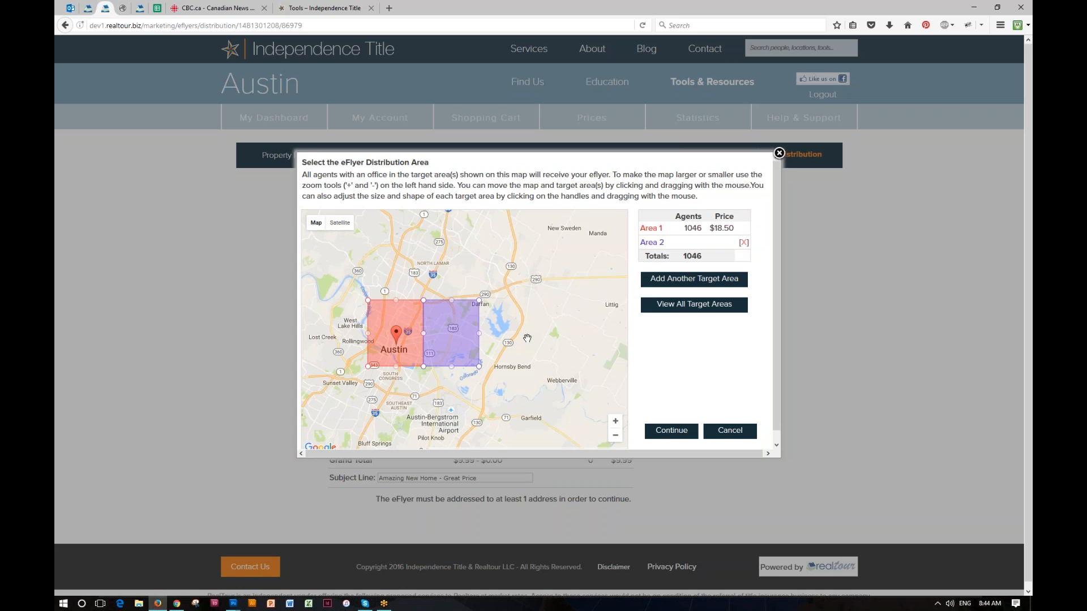
{"action": "left_click_drag", "start_coordinate": [451, 333], "coordinate": [523, 274]}
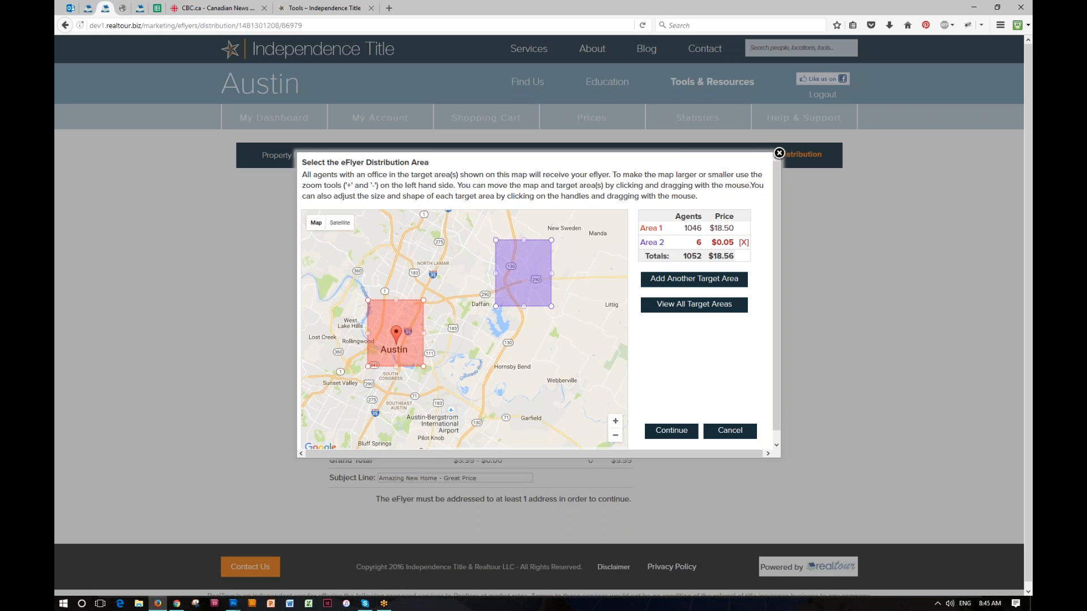
{"action": "left_click", "coordinate": [743, 243]}
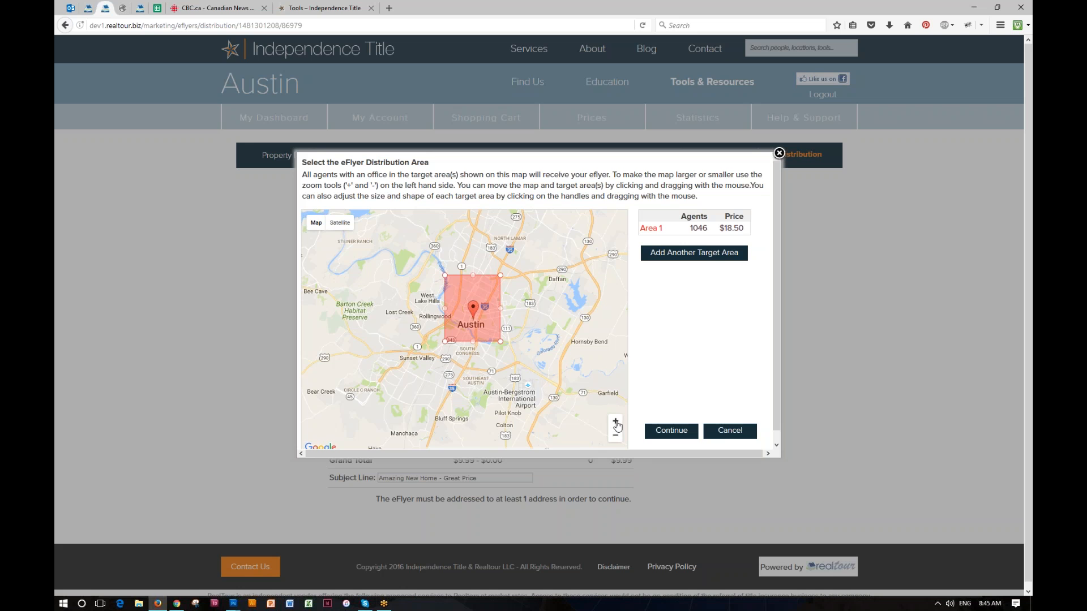
Confirm the map area for the Email Map Blast and enter a contact's email address under the eFlyer's My Contacts recipients.
{"action": "left_click", "coordinate": [616, 421]}
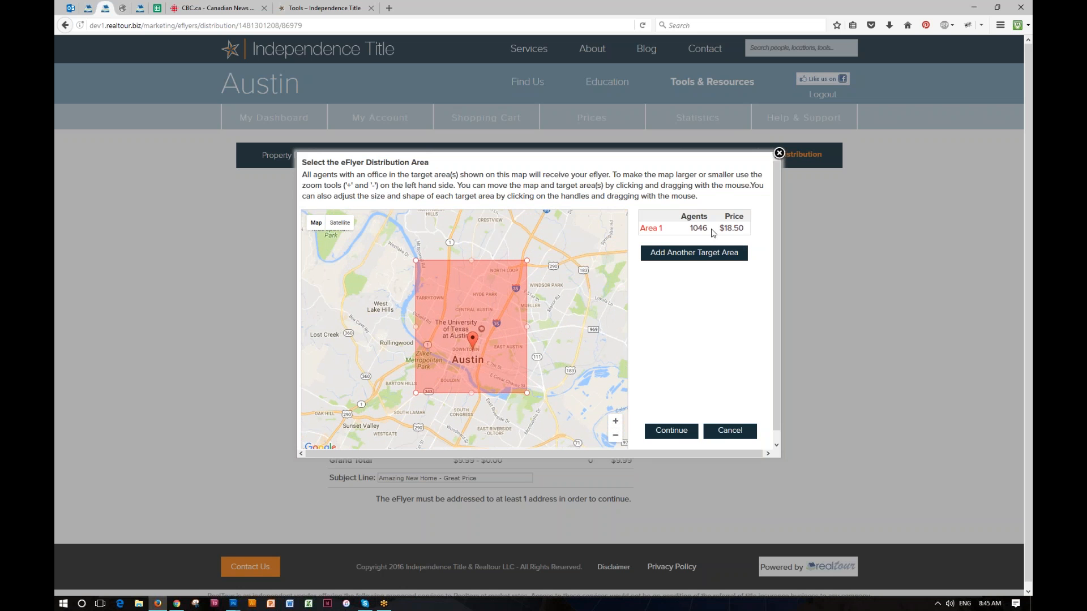
{"action": "left_click", "coordinate": [671, 432]}
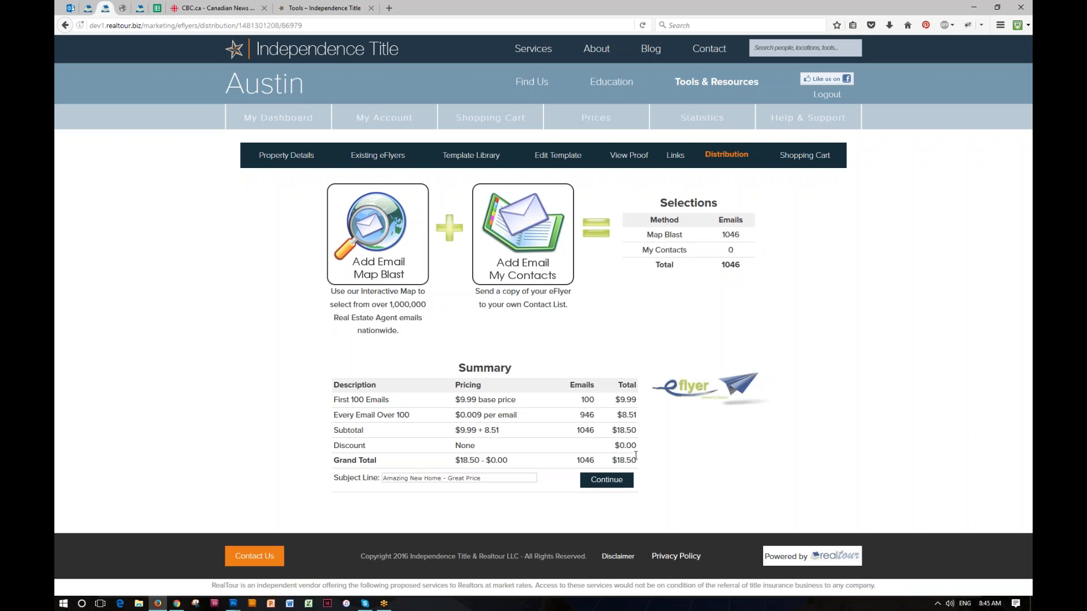
{"action": "left_click", "coordinate": [521, 241]}
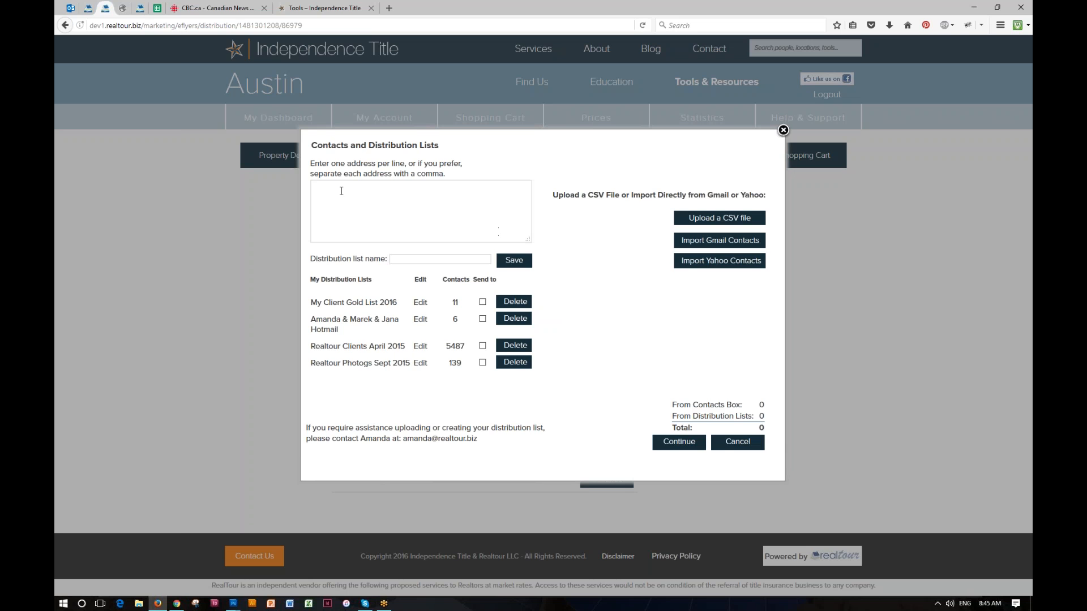
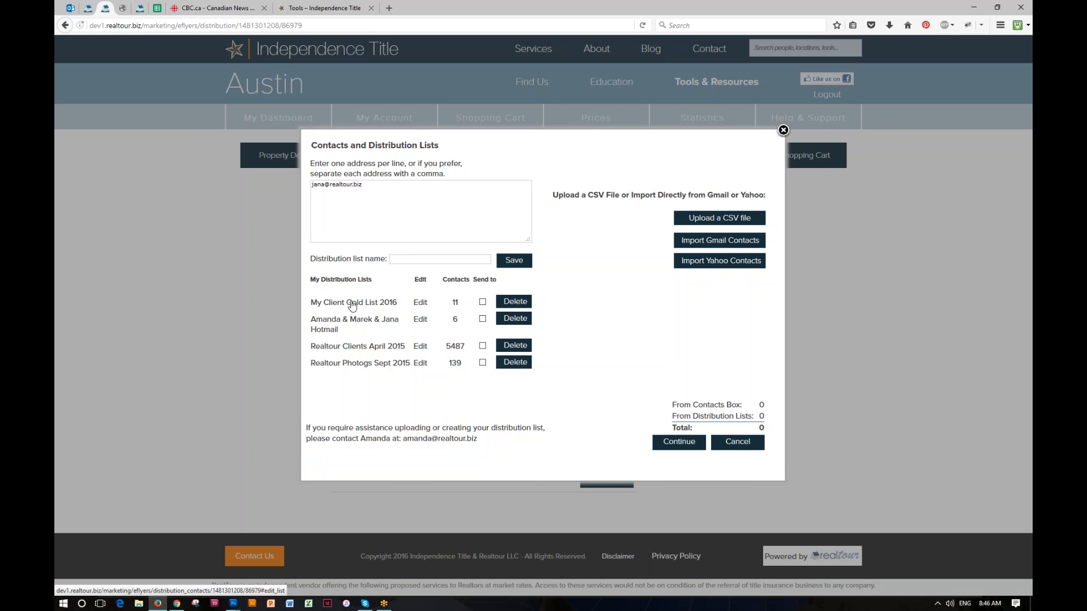
Review the addresses in My Client Gold List 2016, include the list as recipients and confirm the contact selection.
{"action": "left_click", "coordinate": [320, 304]}
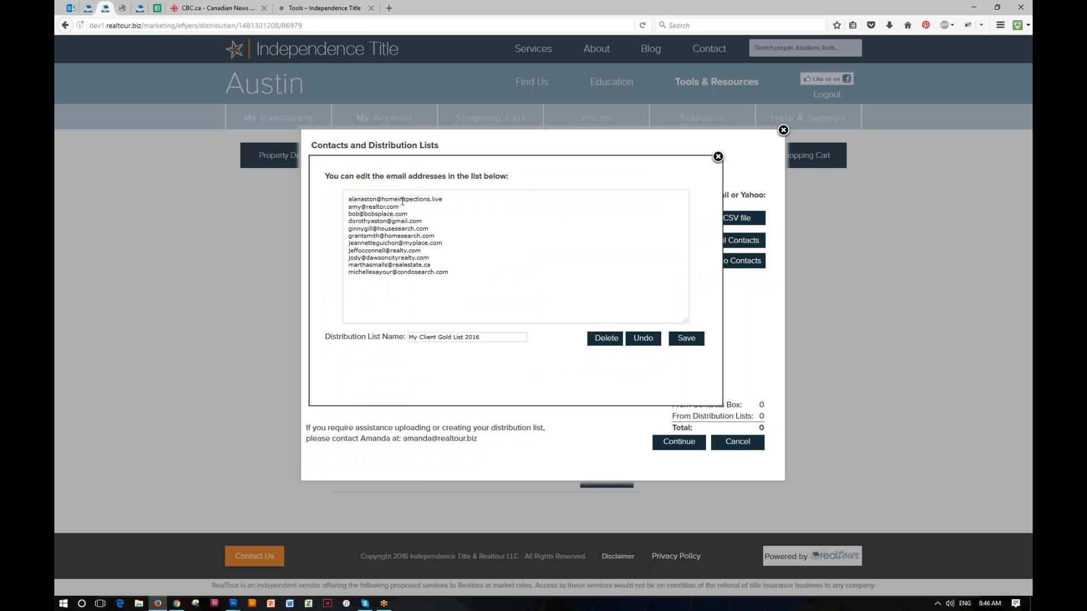
{"action": "left_click", "coordinate": [718, 157]}
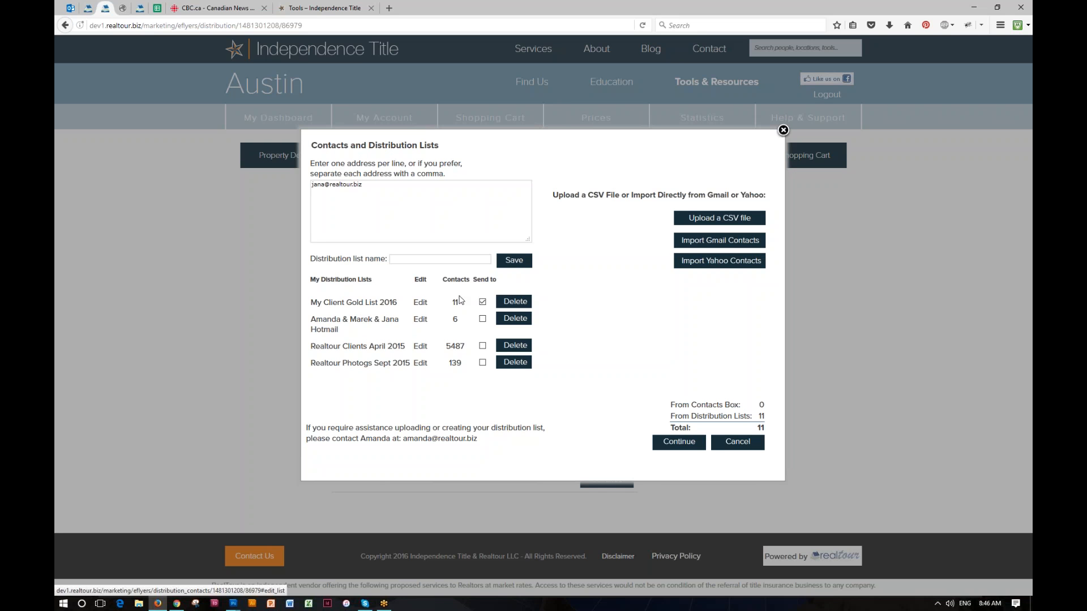
{"action": "left_click", "coordinate": [697, 444]}
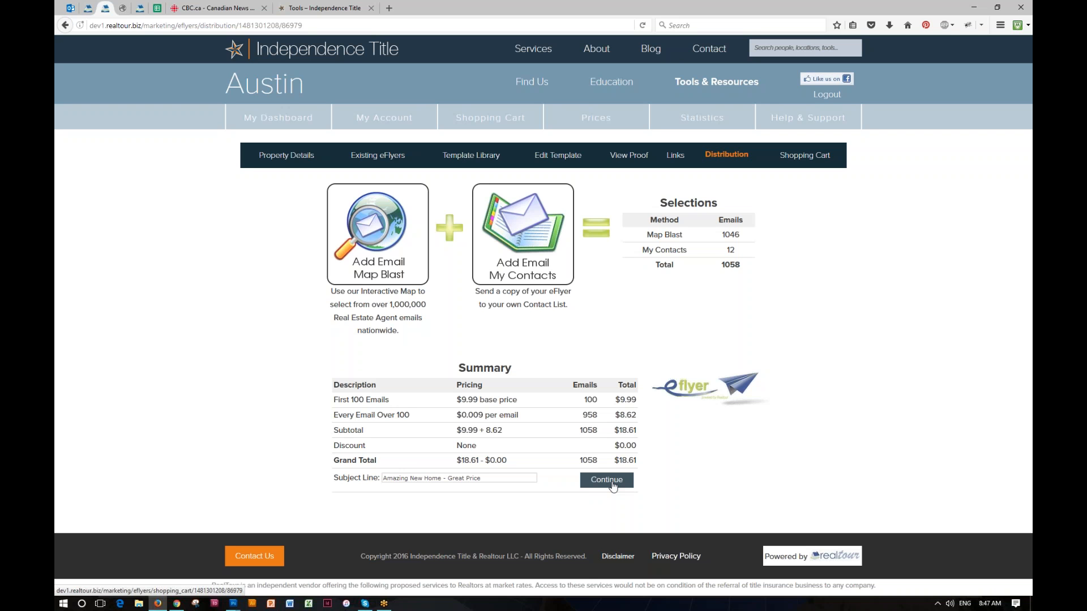
{"action": "left_click", "coordinate": [612, 484]}
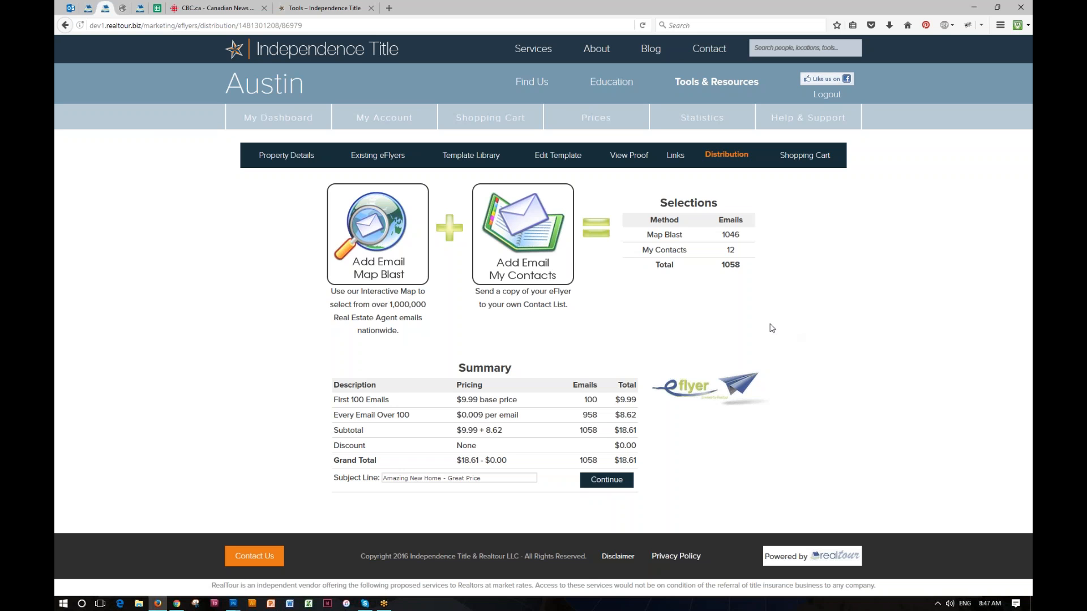
Open the existing print materials of the Congress Avenue listing from the dashboard and look at the available template types.
{"action": "left_click", "coordinate": [287, 119]}
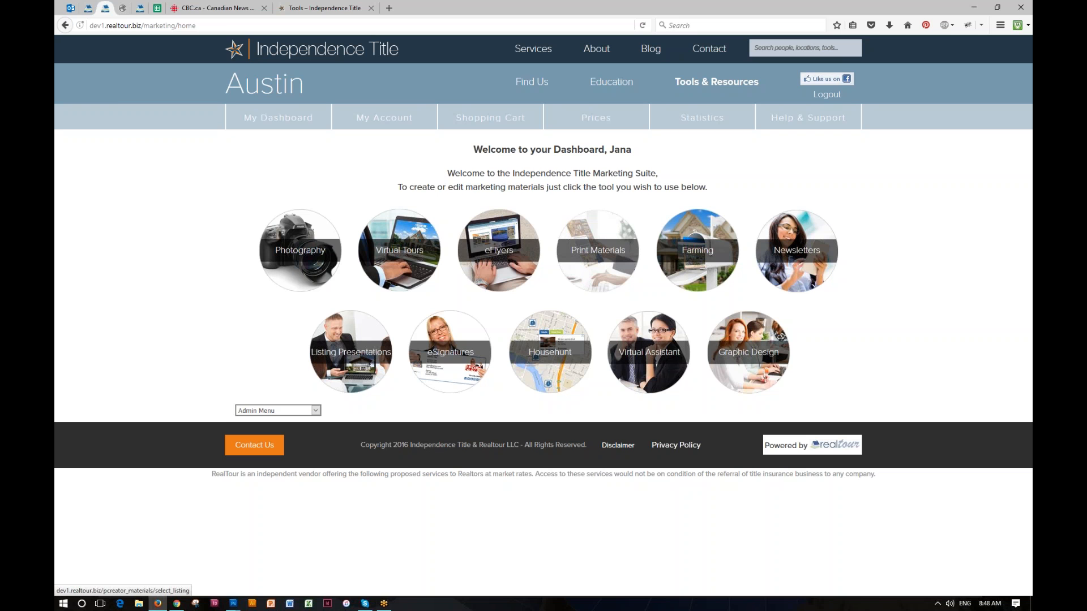
{"action": "left_click", "coordinate": [598, 250]}
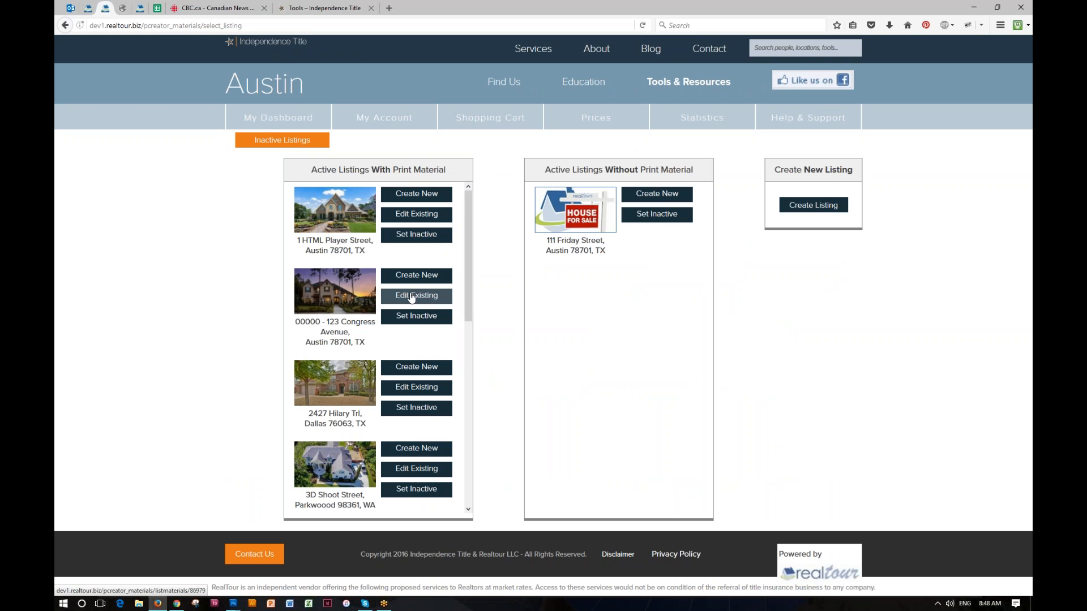
{"action": "left_click", "coordinate": [411, 297]}
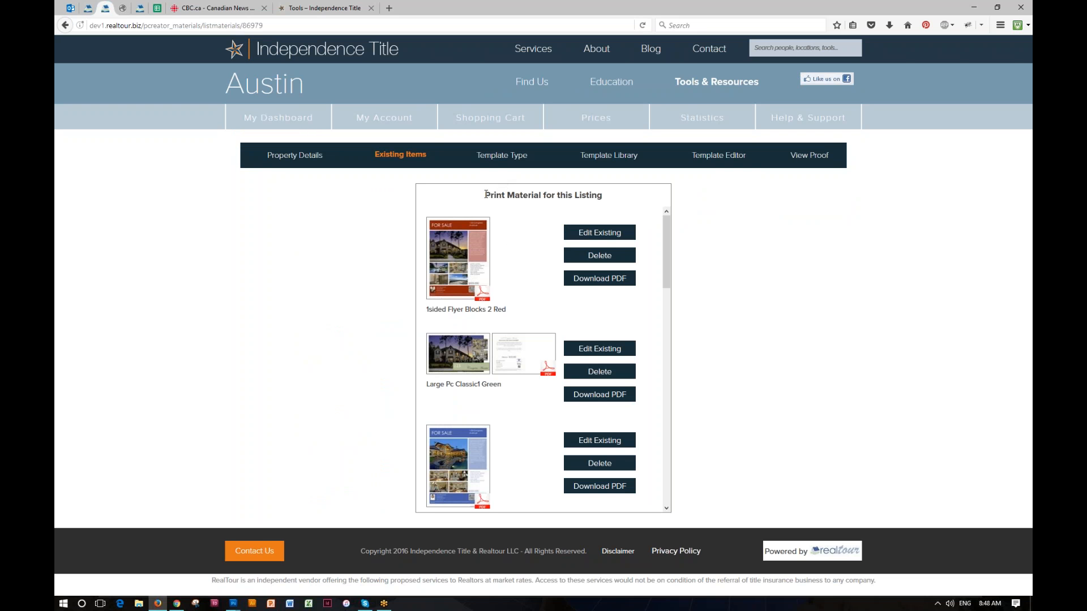
{"action": "left_click", "coordinate": [498, 158]}
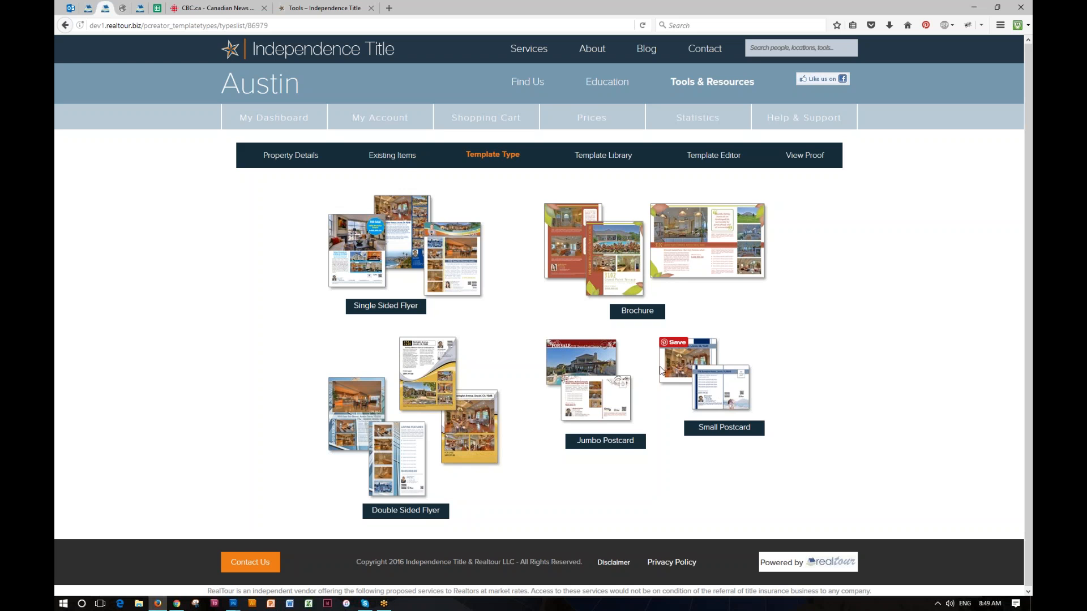
{"action": "left_click", "coordinate": [400, 157]}
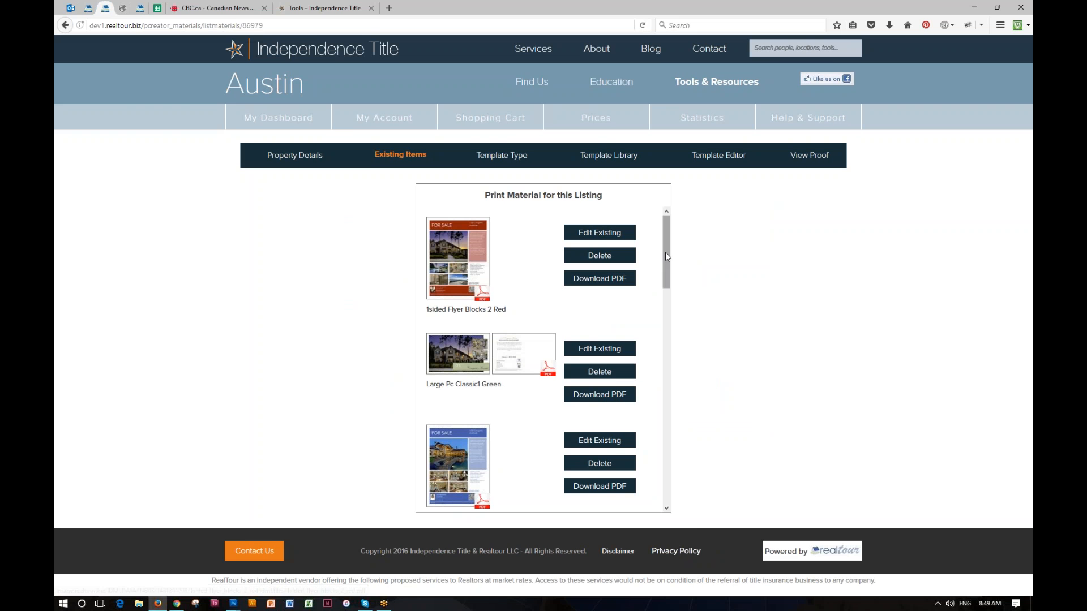
Open the existing "1sided Flyer Austin 2 Blue" in the template editor, look it over and view its proof.
{"action": "left_click_drag", "start_coordinate": [665, 253], "coordinate": [672, 334]}
{"action": "scroll", "coordinate": [674, 357], "scroll_direction": "down", "scroll_amount": 3}
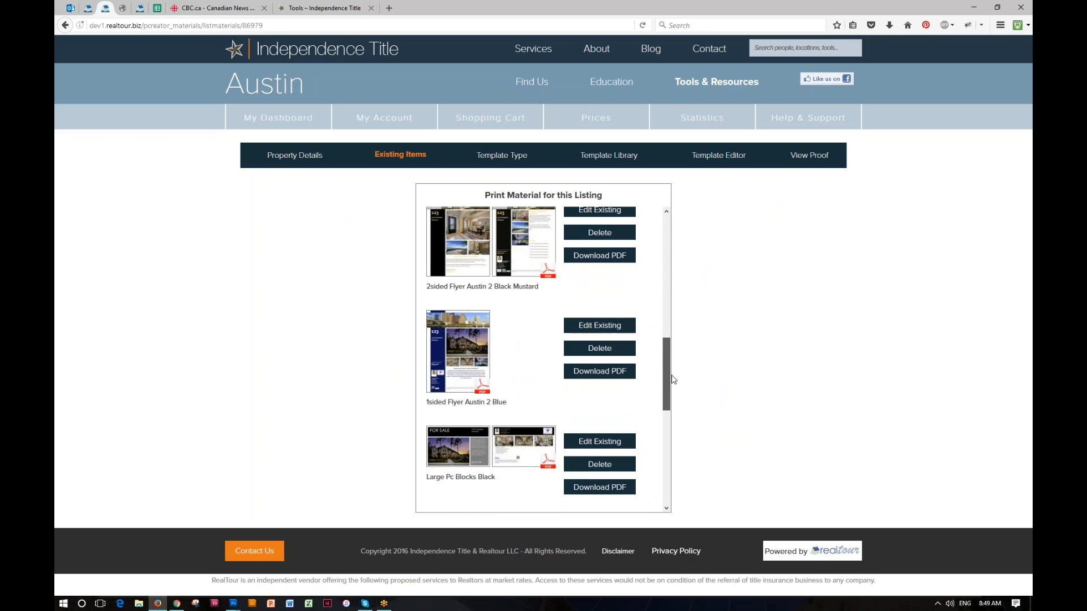
{"action": "left_click", "coordinate": [600, 323]}
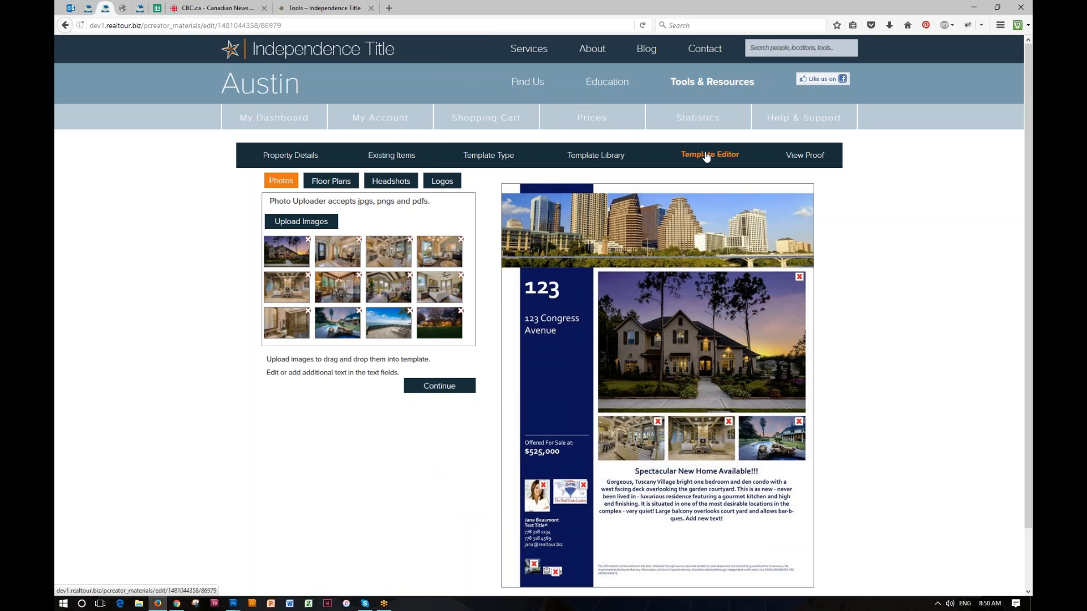
{"action": "scroll", "coordinate": [867, 308], "scroll_direction": "down", "scroll_amount": 2}
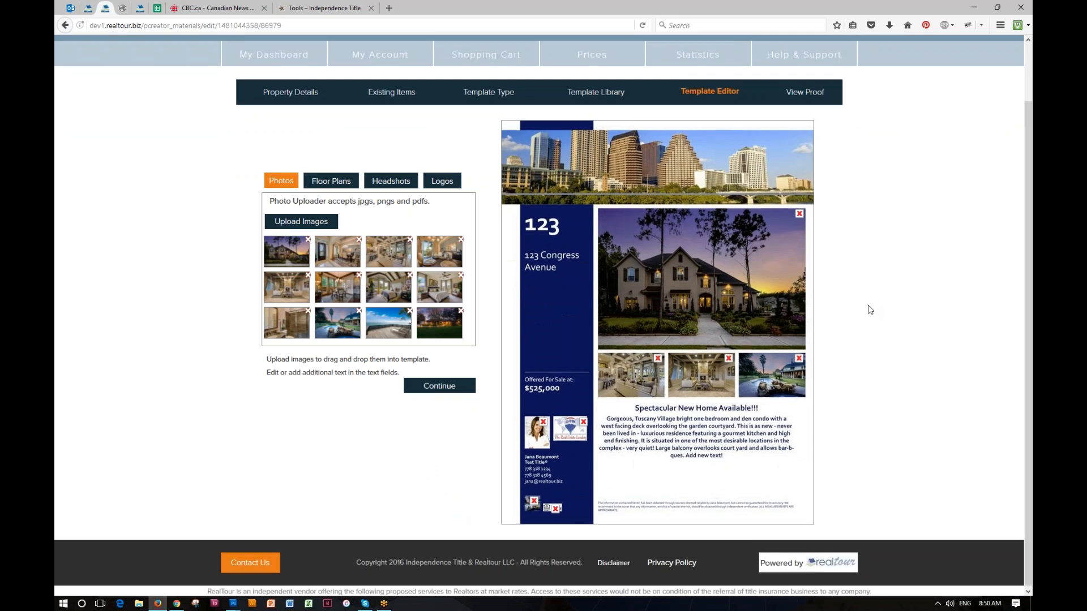
{"action": "scroll", "coordinate": [869, 309], "scroll_direction": "up", "scroll_amount": 2}
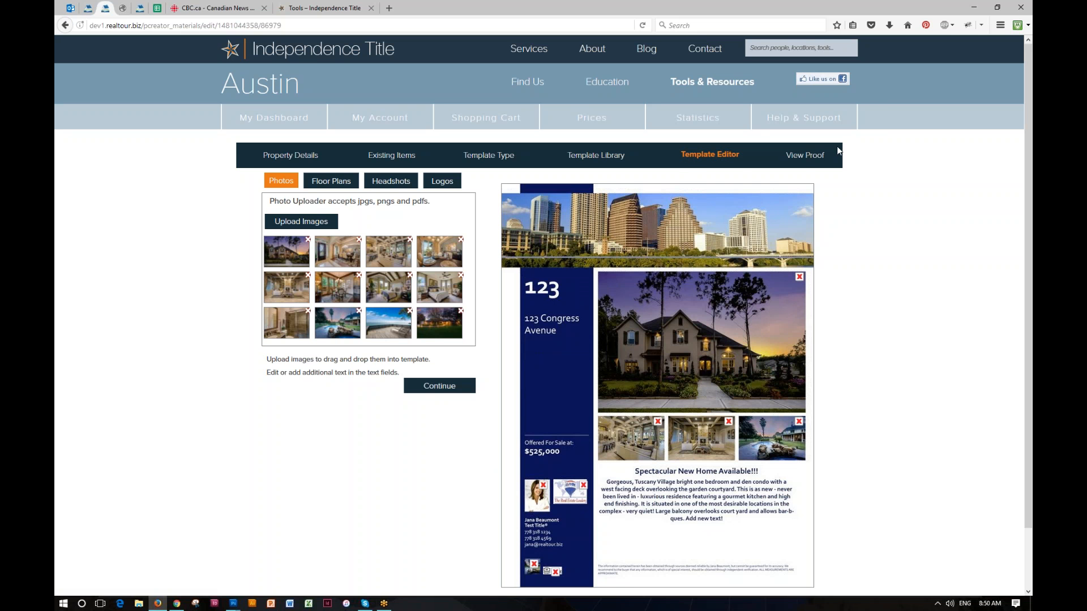
{"action": "left_click", "coordinate": [815, 158]}
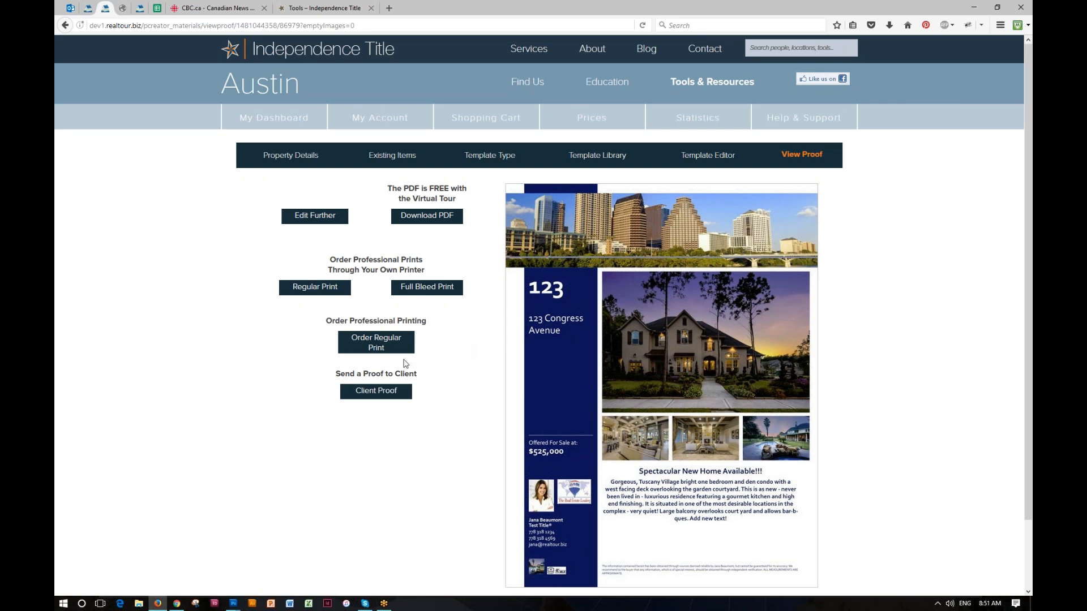
Fill in a professional print order for 250 copies on 28# Text paper with Delivery with UPS, and close the order form.
{"action": "left_click", "coordinate": [377, 346]}
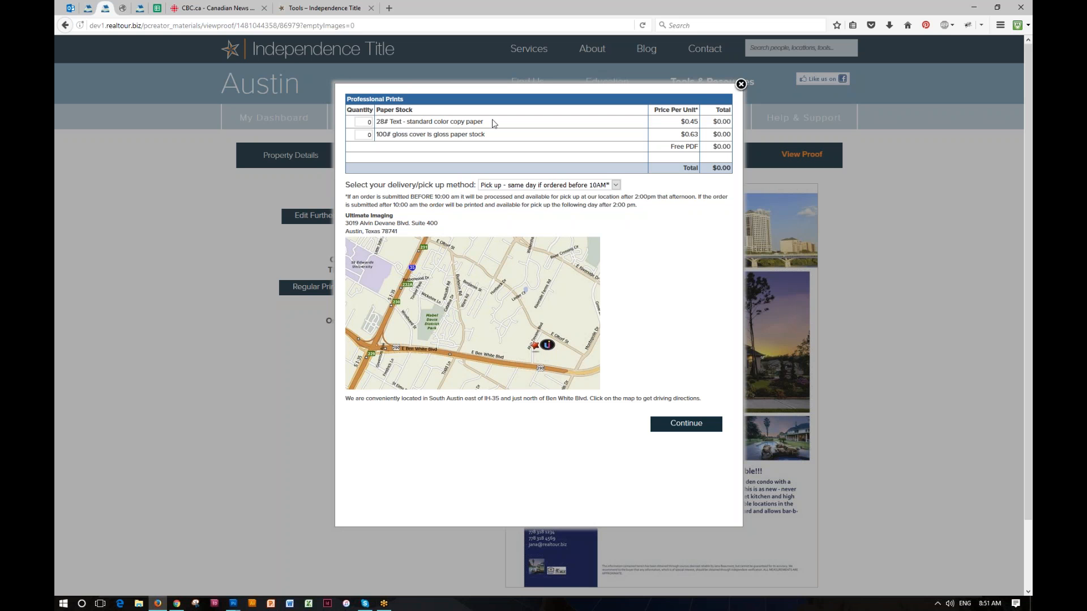
{"action": "double_click", "coordinate": [363, 121]}
{"action": "type", "text": "250"}
{"action": "left_click", "coordinate": [616, 185]}
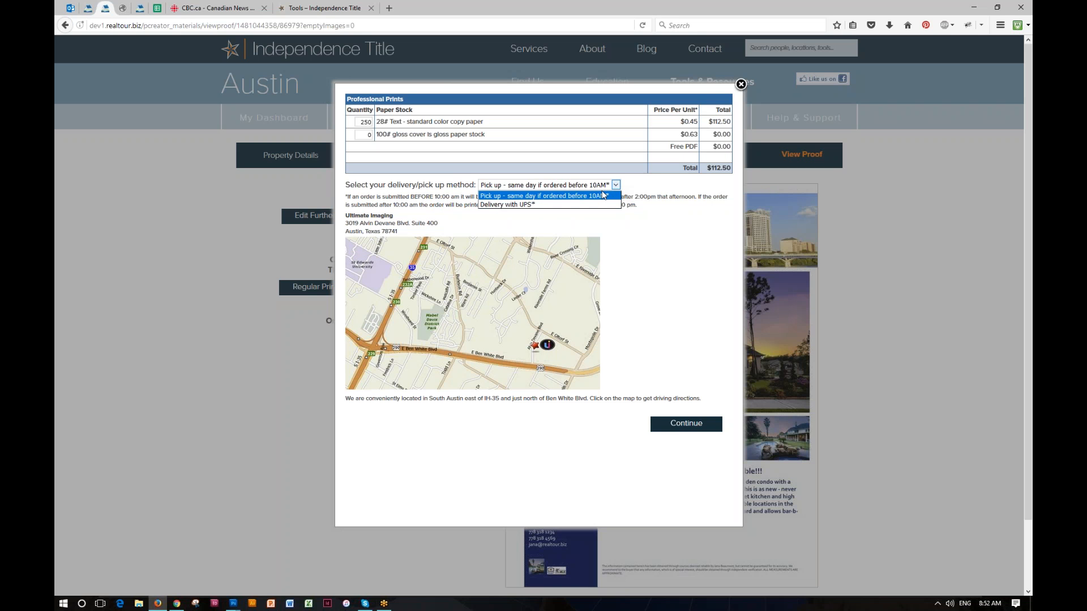
{"action": "left_click", "coordinate": [506, 205]}
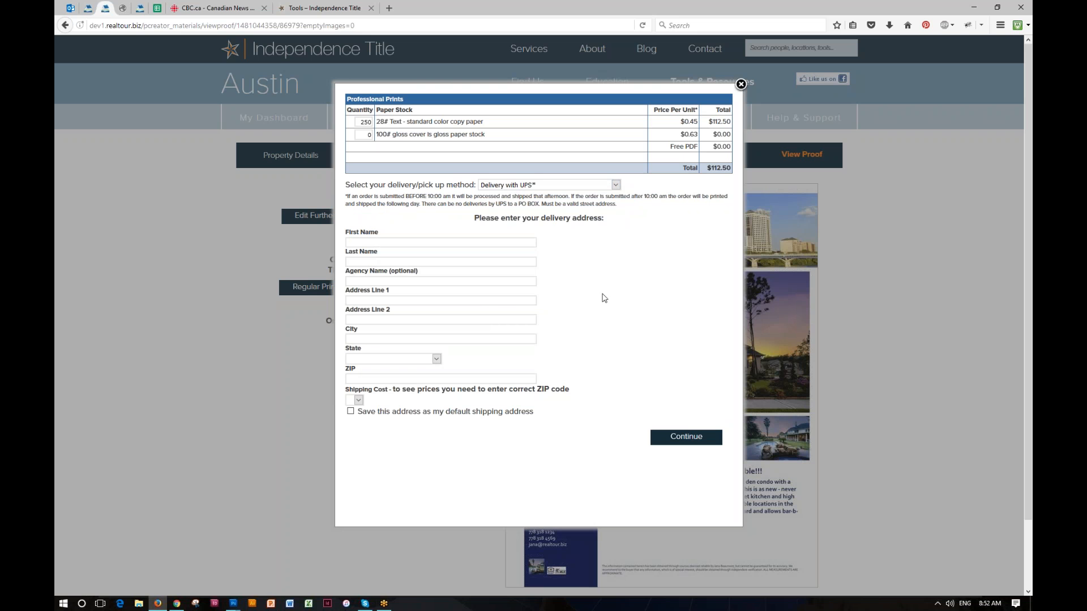
{"action": "left_click", "coordinate": [741, 85]}
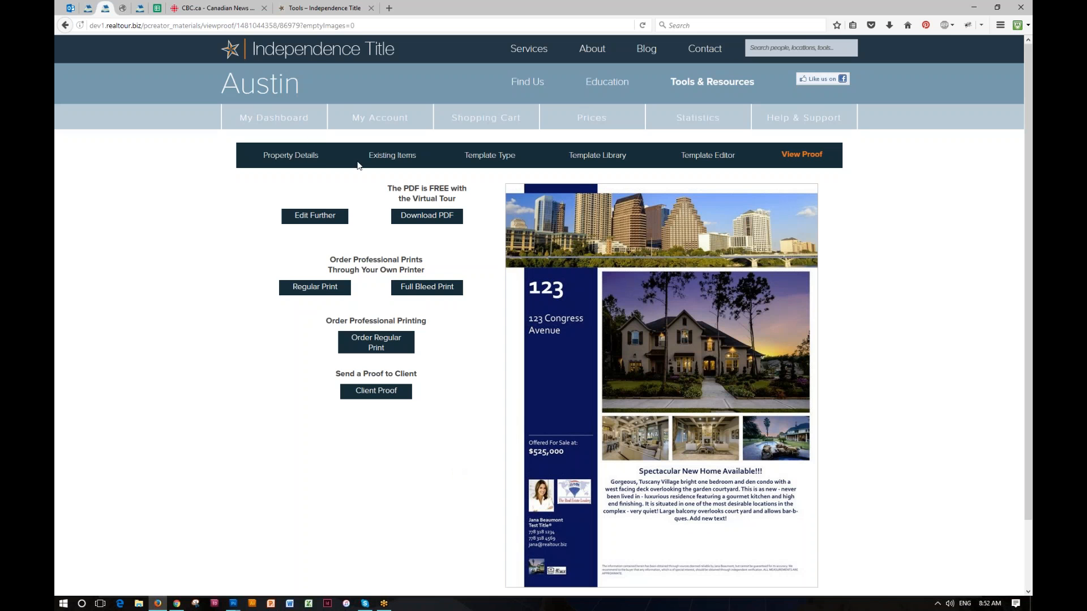
Return to the dashboard and open the existing Farming materials of the Congress Avenue listing for editing.
{"action": "left_click", "coordinate": [289, 117]}
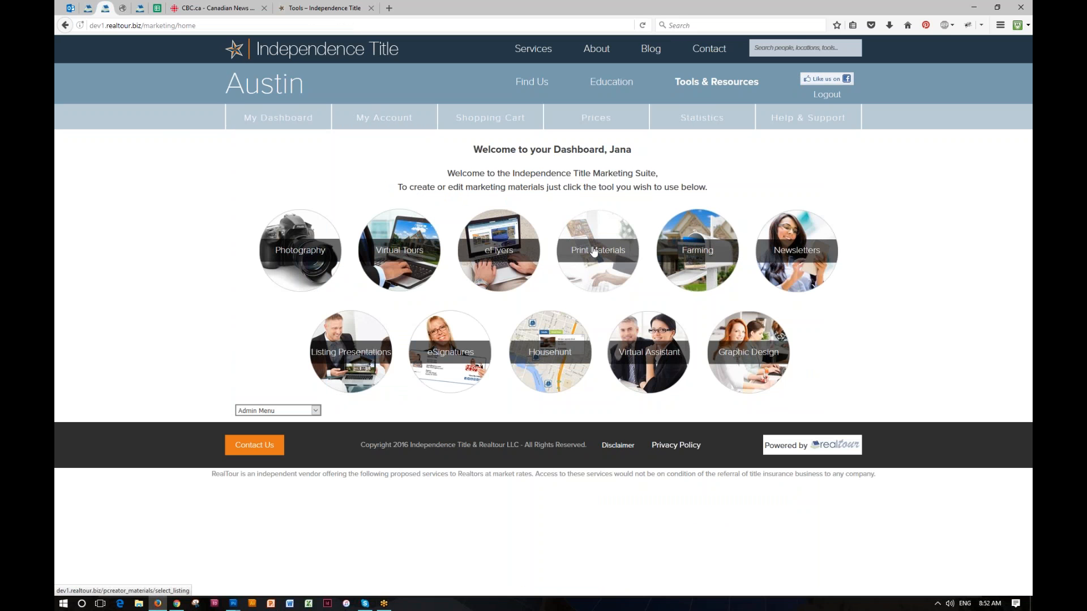
{"action": "left_click", "coordinate": [700, 252]}
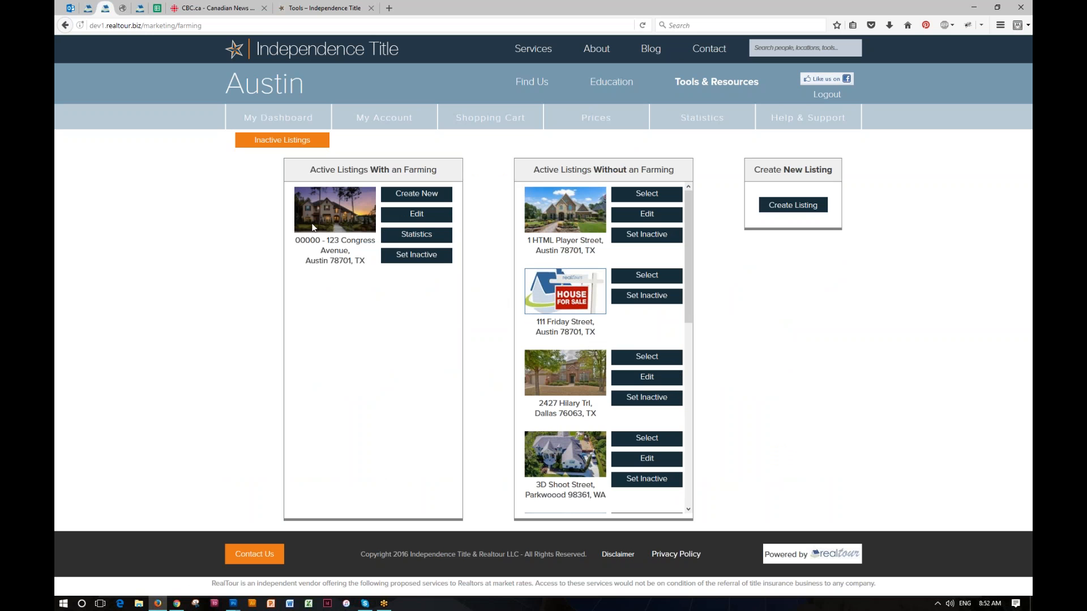
{"action": "left_click", "coordinate": [415, 216]}
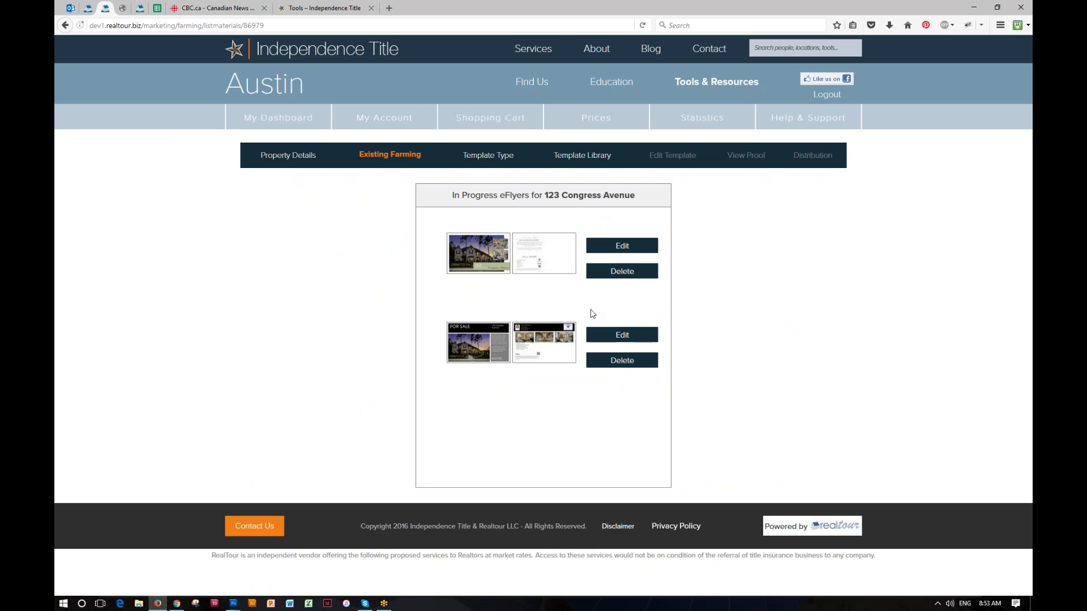
Open the in-progress "FOR SALE" farming postcard for editing and look over its front and back sides.
{"action": "left_click", "coordinate": [622, 335]}
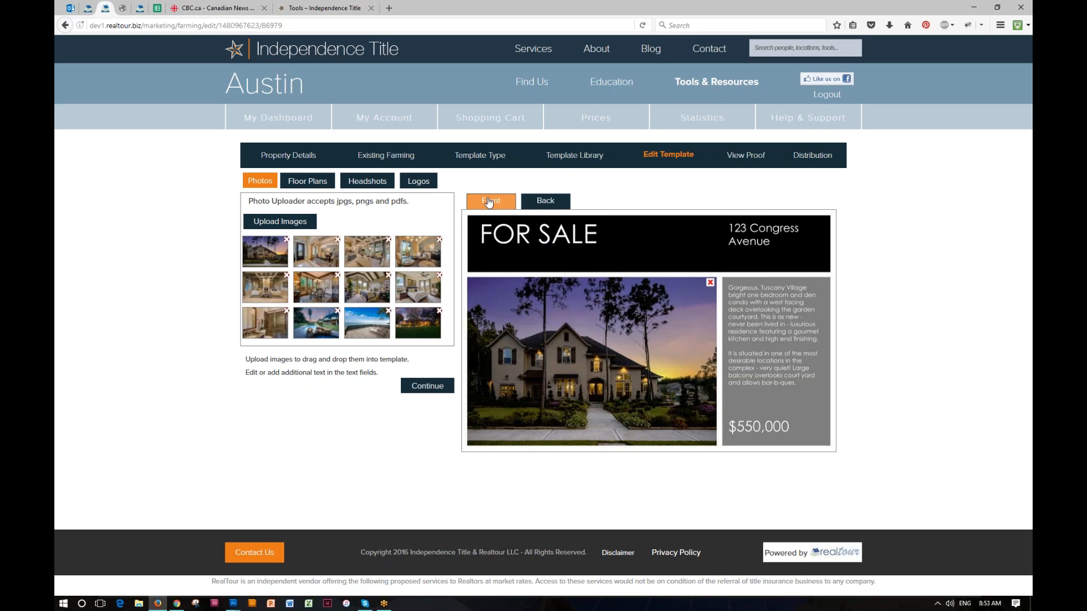
{"action": "left_click", "coordinate": [560, 203]}
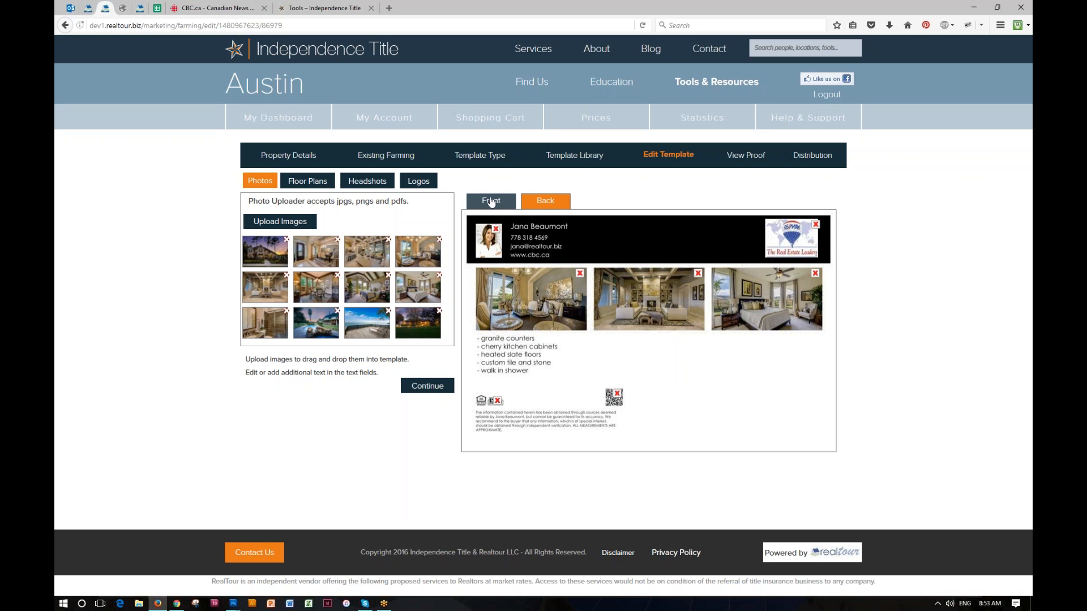
{"action": "left_click", "coordinate": [491, 201]}
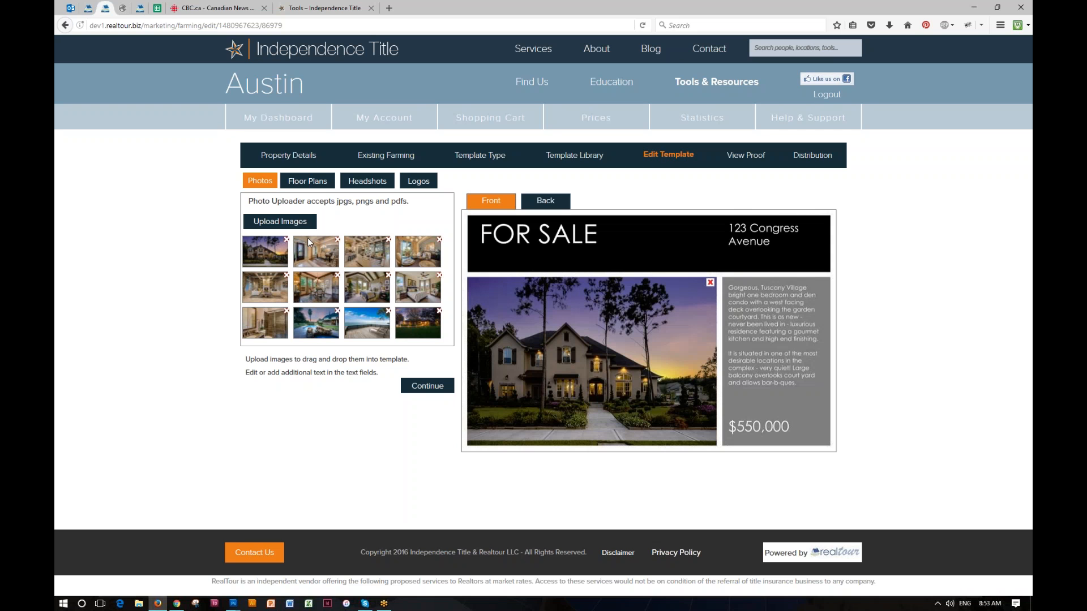
Proceed to the postcard's proof, choose 12 pt Kromekote C2S paper for the mail-out, and agree to the Terms of Use.
{"action": "mouse_move", "coordinate": [267, 256]}
{"action": "left_click", "coordinate": [748, 157]}
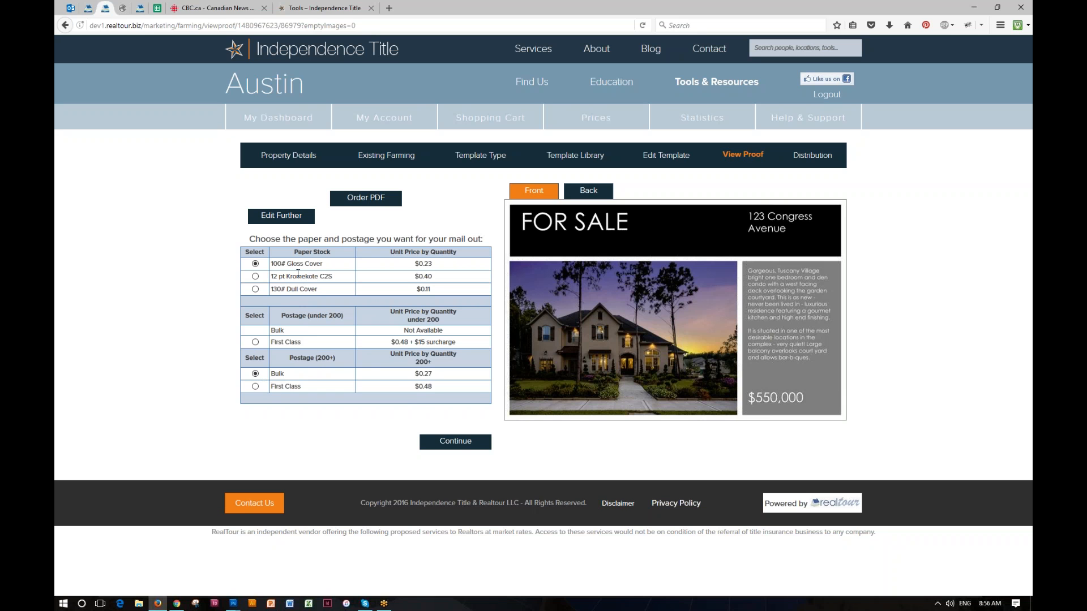
{"action": "left_click", "coordinate": [256, 276]}
{"action": "left_click", "coordinate": [456, 441]}
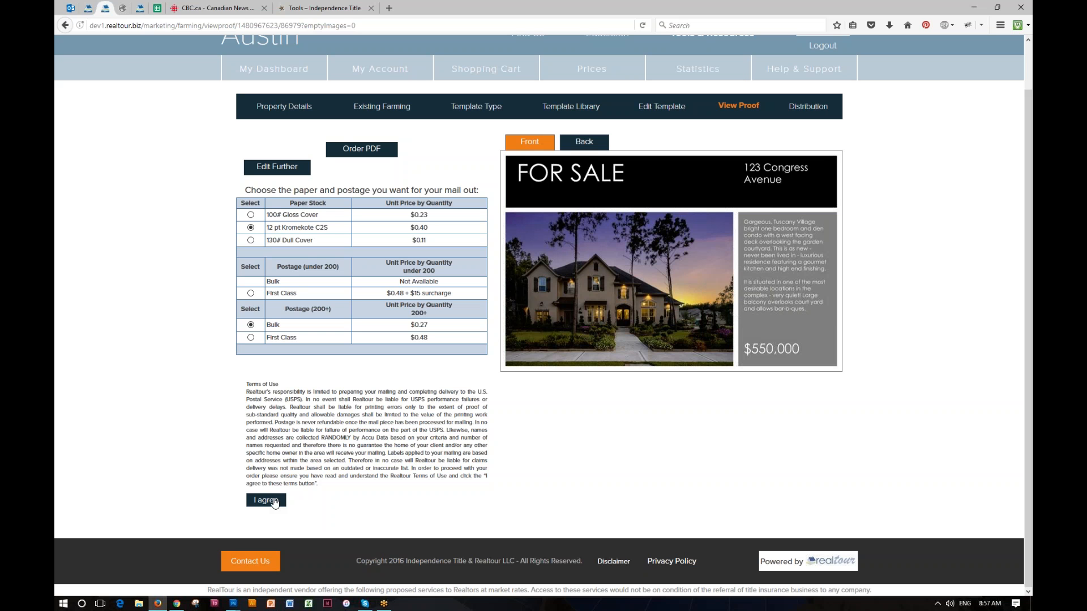
{"action": "left_click", "coordinate": [258, 504]}
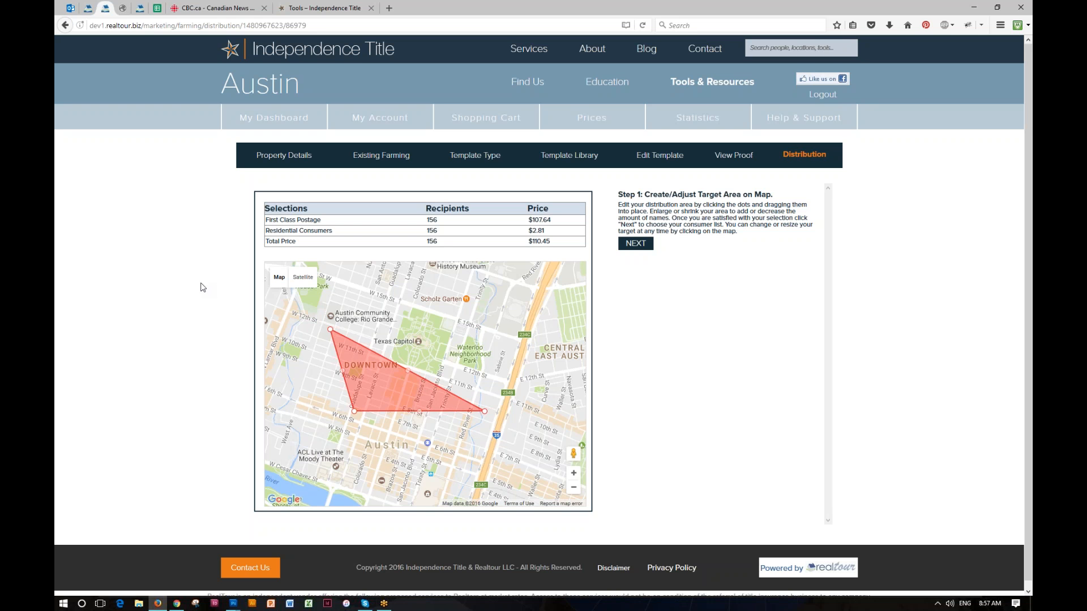
Enlarge the target area on the map to cover downtown Austin around the Texas Capitol, east to the interstate and south towards the river.
{"action": "mouse_move", "coordinate": [279, 277]}
{"action": "left_click_drag", "start_coordinate": [408, 374], "coordinate": [433, 316]}
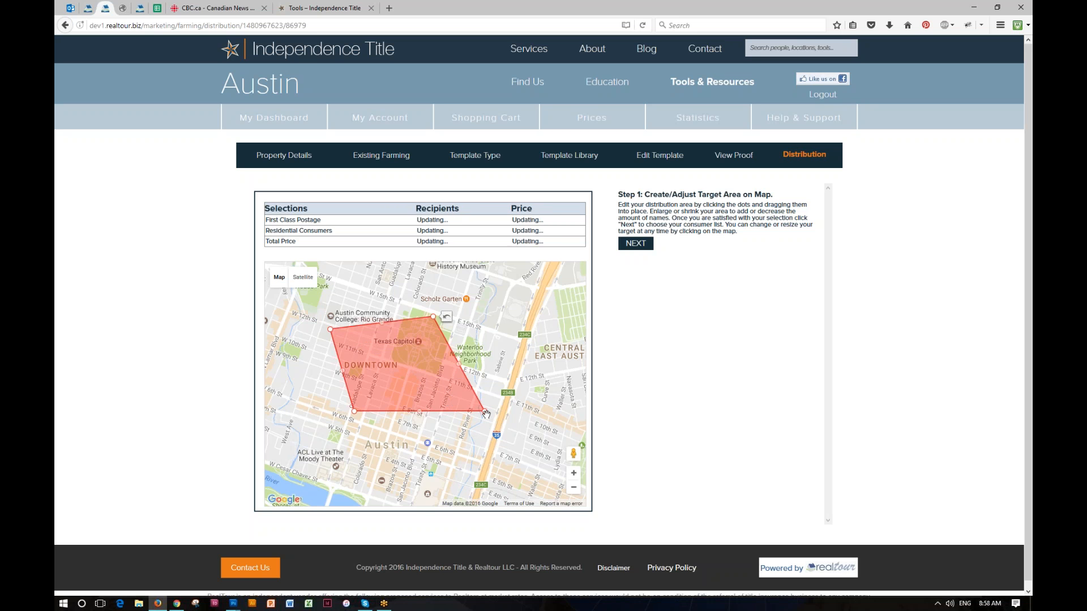
{"action": "left_click_drag", "start_coordinate": [484, 411], "coordinate": [518, 343]}
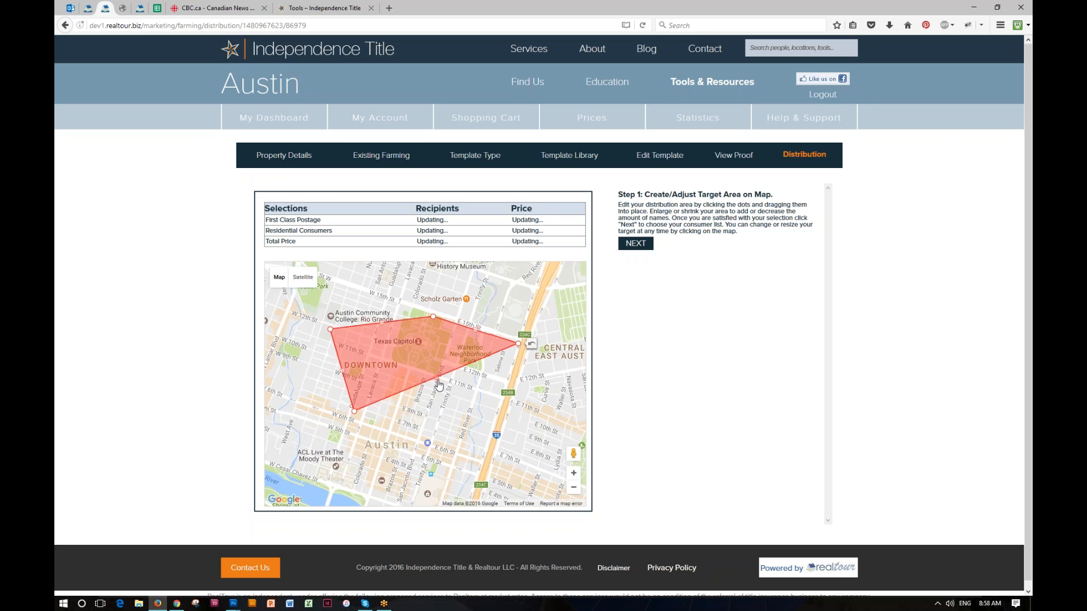
{"action": "left_click_drag", "start_coordinate": [437, 378], "coordinate": [477, 476]}
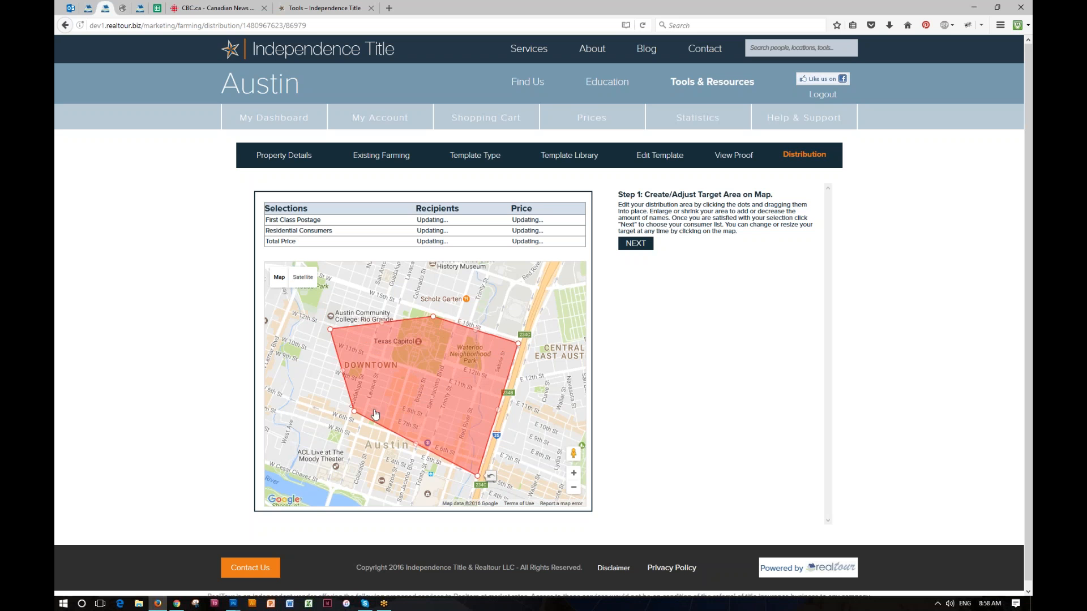
{"action": "left_click_drag", "start_coordinate": [353, 410], "coordinate": [290, 412]}
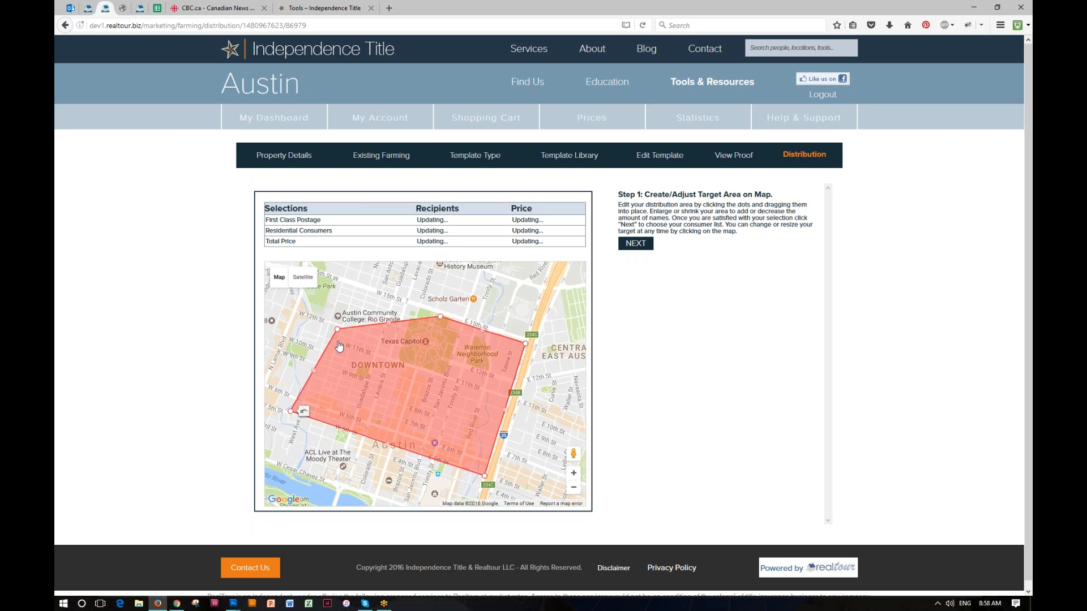
{"action": "left_click_drag", "start_coordinate": [338, 329], "coordinate": [342, 288]}
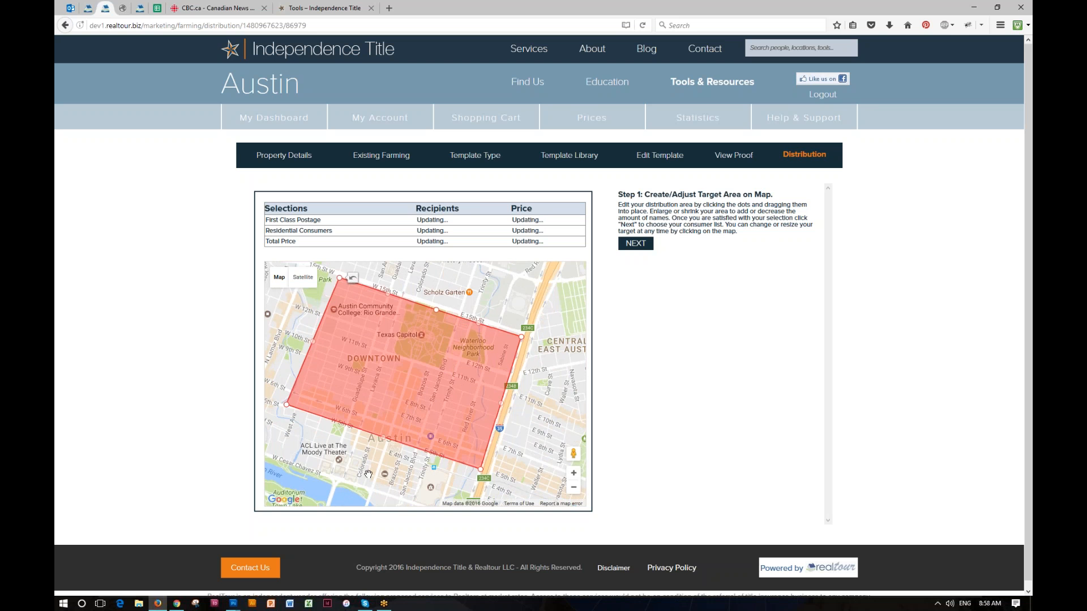
{"action": "left_click_drag", "start_coordinate": [370, 472], "coordinate": [429, 423]}
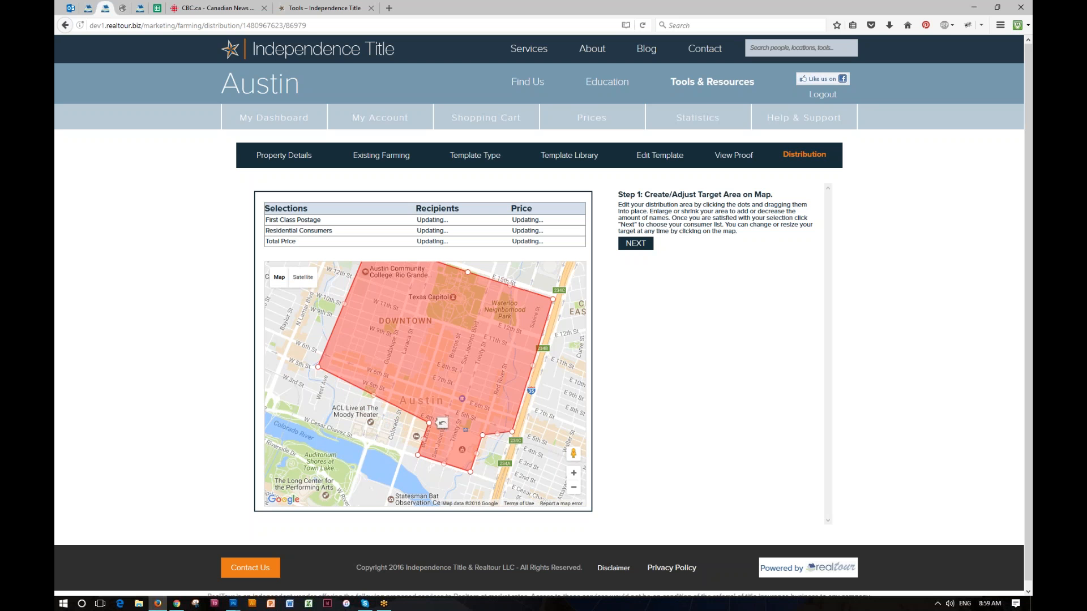
Check the extent of the target area on the map, and select the customized consumer list for the mailing.
{"action": "mouse_move", "coordinate": [574, 406]}
{"action": "left_mouse_down"}
{"action": "mouse_move", "coordinate": [554, 442]}
{"action": "mouse_move", "coordinate": [559, 420]}
{"action": "left_mouse_up"}
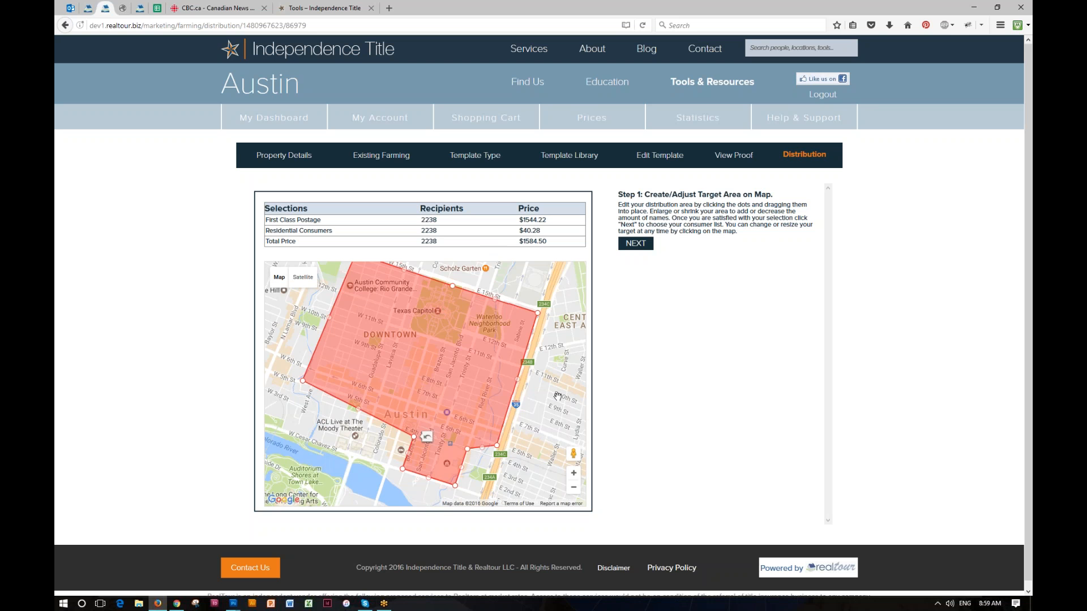
{"action": "mouse_move", "coordinate": [294, 305]}
{"action": "left_mouse_down"}
{"action": "mouse_move", "coordinate": [298, 342]}
{"action": "mouse_move", "coordinate": [296, 307]}
{"action": "left_mouse_up"}
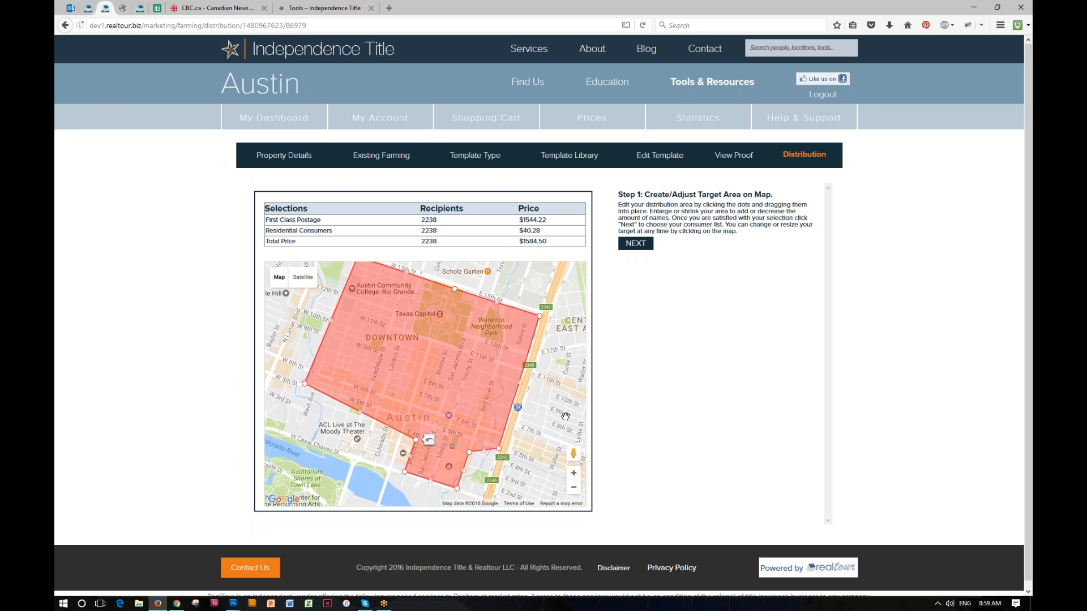
{"action": "left_click", "coordinate": [574, 487]}
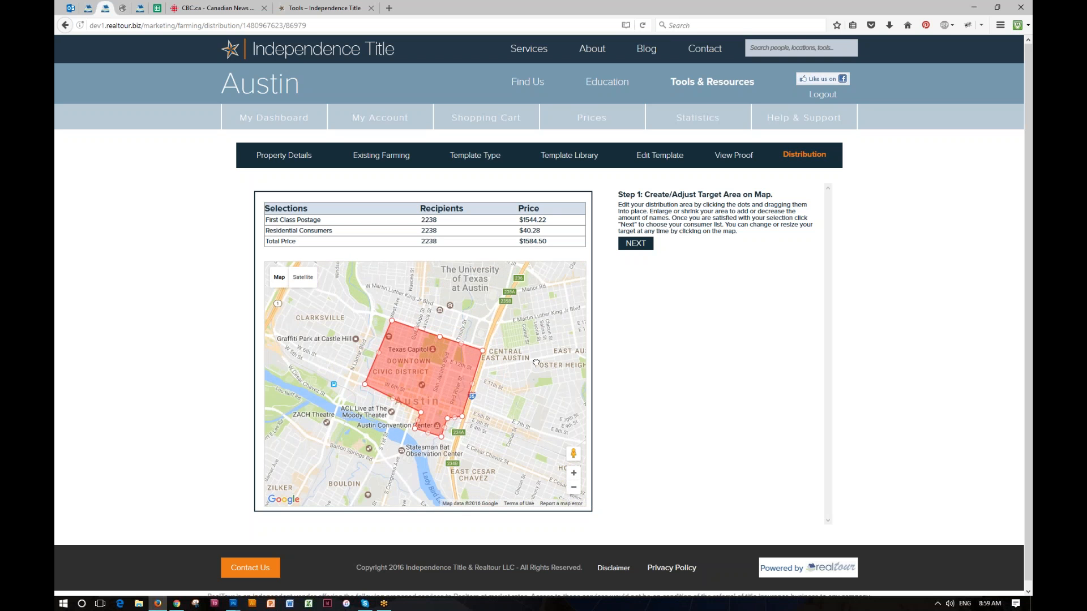
{"action": "left_click_drag", "start_coordinate": [533, 410], "coordinate": [520, 391]}
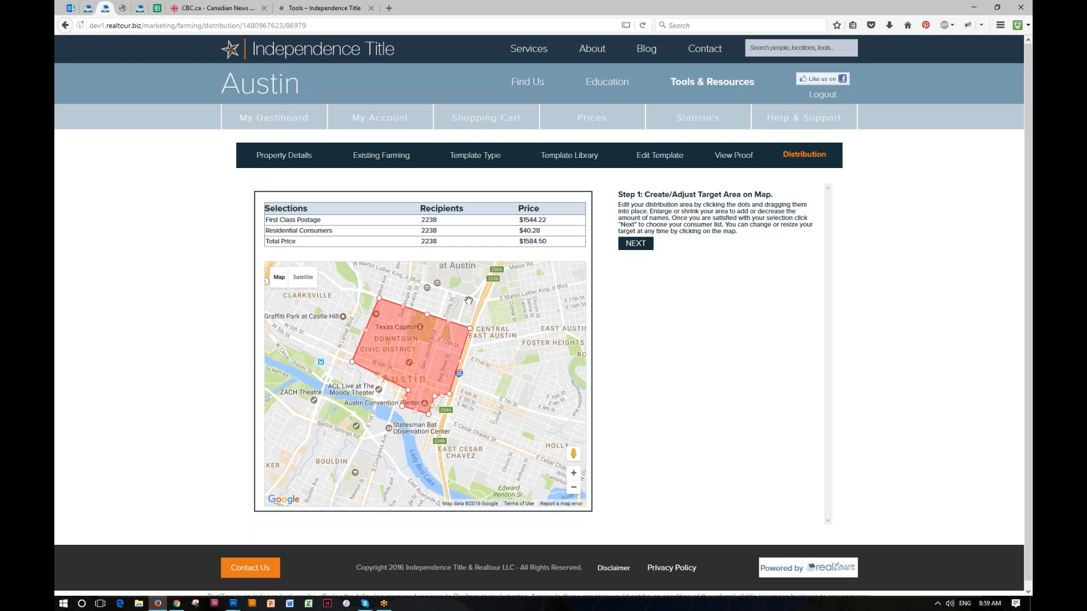
{"action": "left_click", "coordinate": [636, 245]}
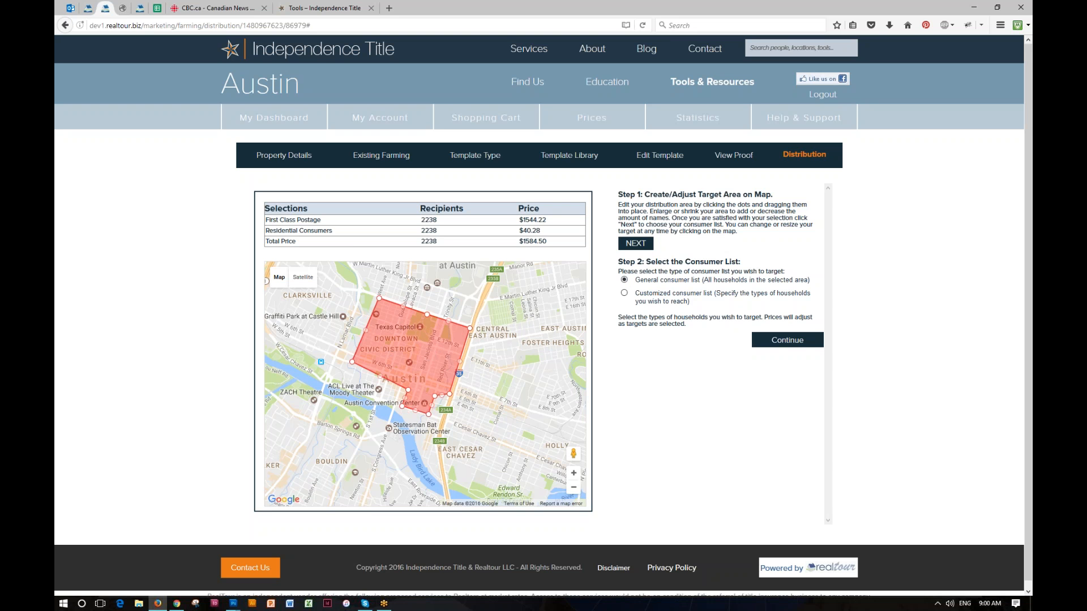
{"action": "left_click", "coordinate": [625, 294]}
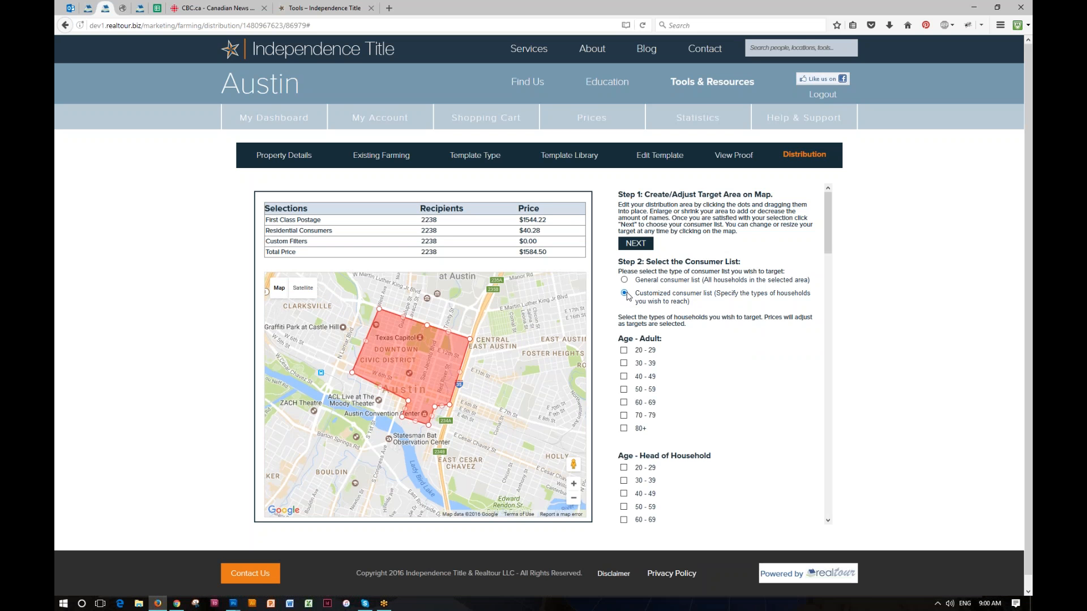
Restrict the customized consumer list to adults aged 60 - 69.
{"action": "scroll", "coordinate": [675, 362], "scroll_direction": "down", "scroll_amount": 1}
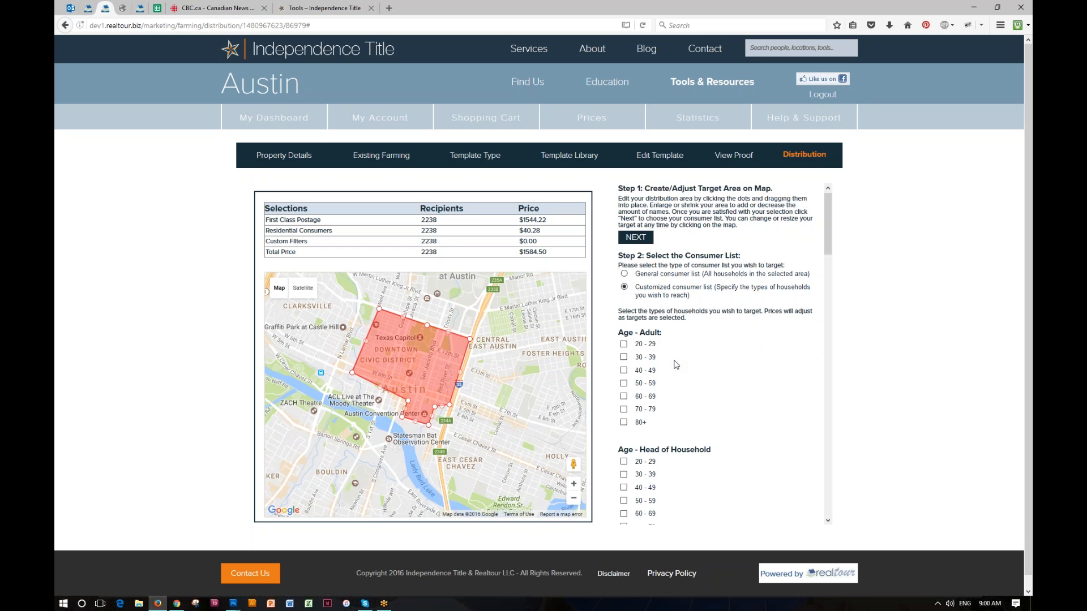
{"action": "scroll", "coordinate": [675, 364], "scroll_direction": "down", "scroll_amount": 3}
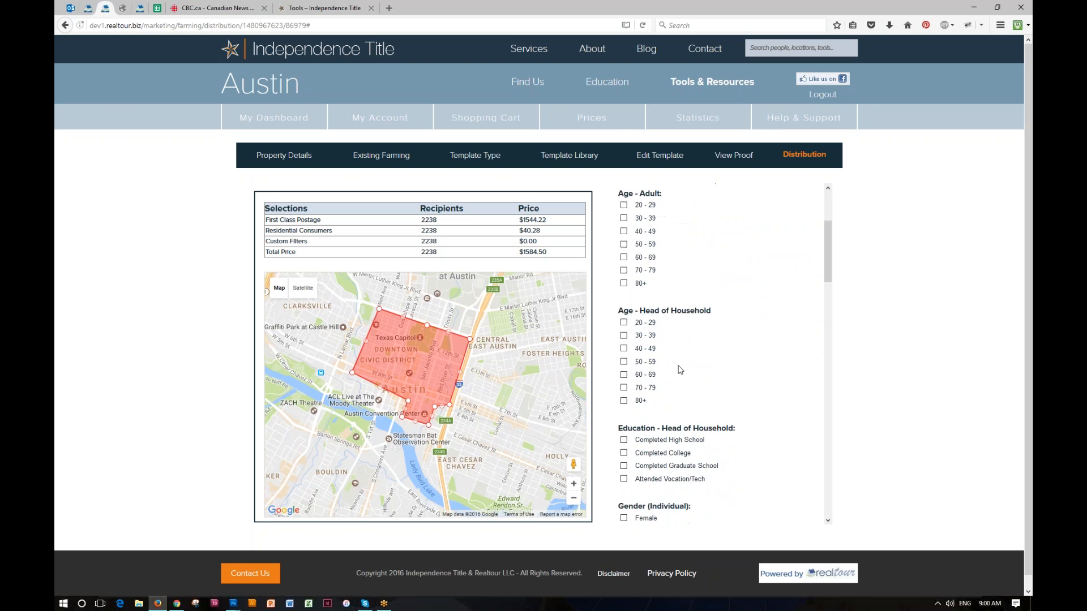
{"action": "scroll", "coordinate": [680, 370], "scroll_direction": "down", "scroll_amount": 1}
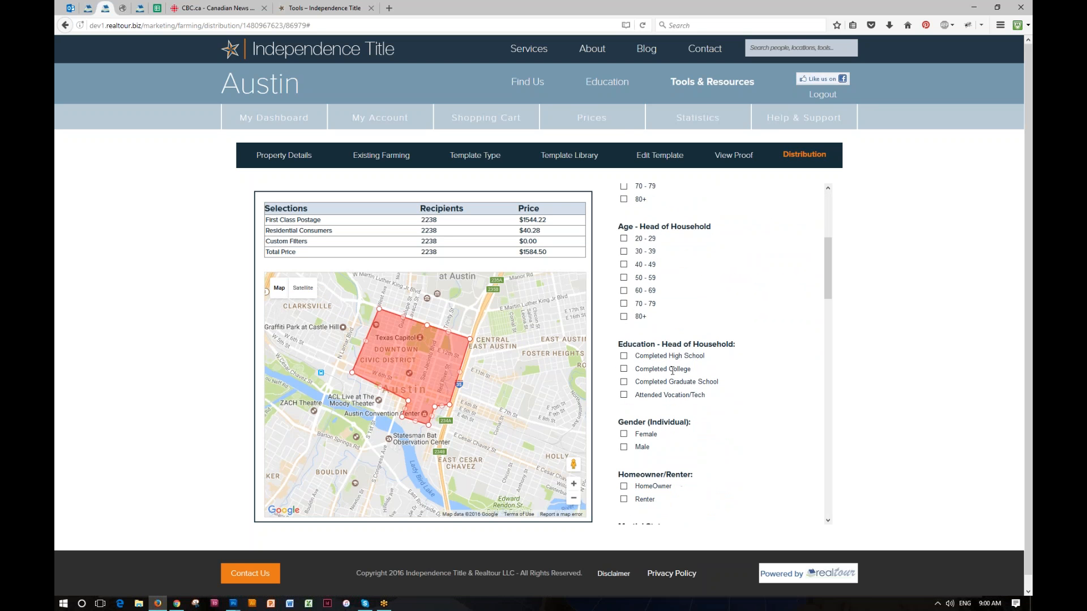
{"action": "scroll", "coordinate": [442, 381], "scroll_direction": "up", "scroll_amount": 1}
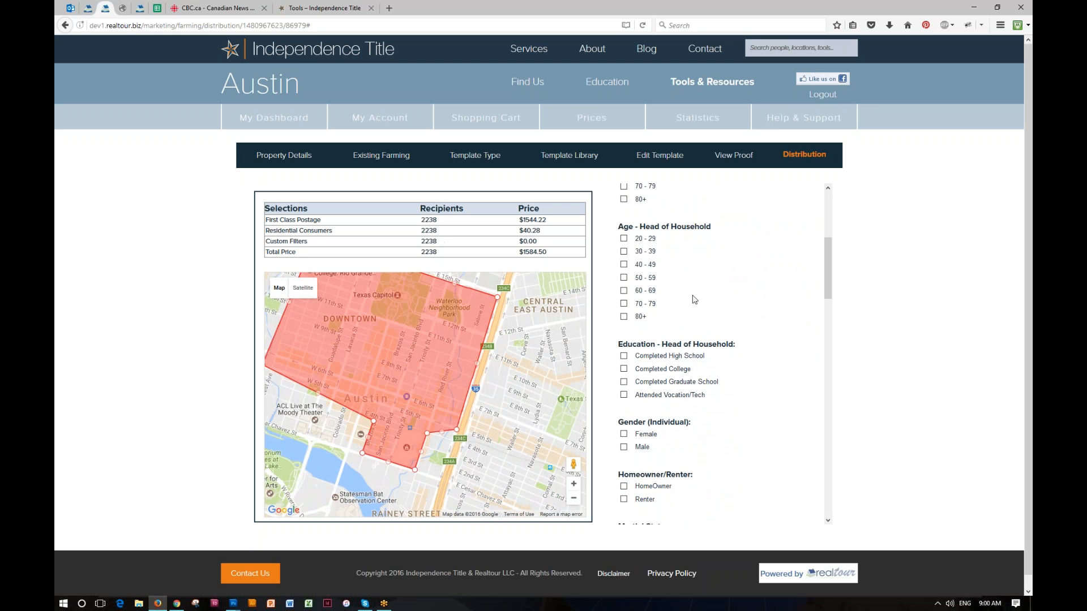
{"action": "scroll", "coordinate": [714, 306], "scroll_direction": "up", "scroll_amount": 4}
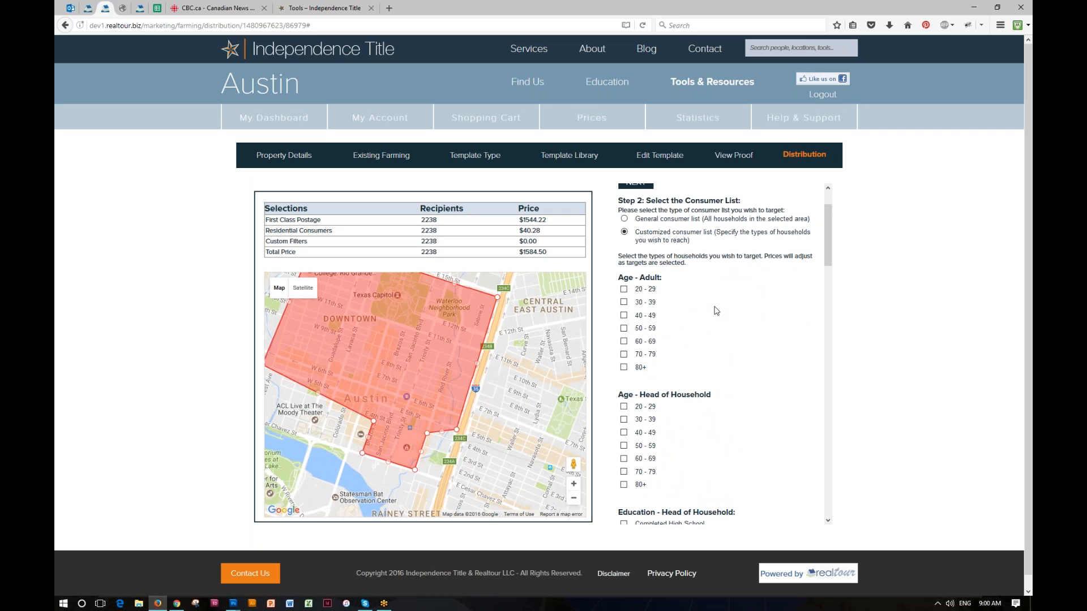
{"action": "left_click", "coordinate": [624, 341]}
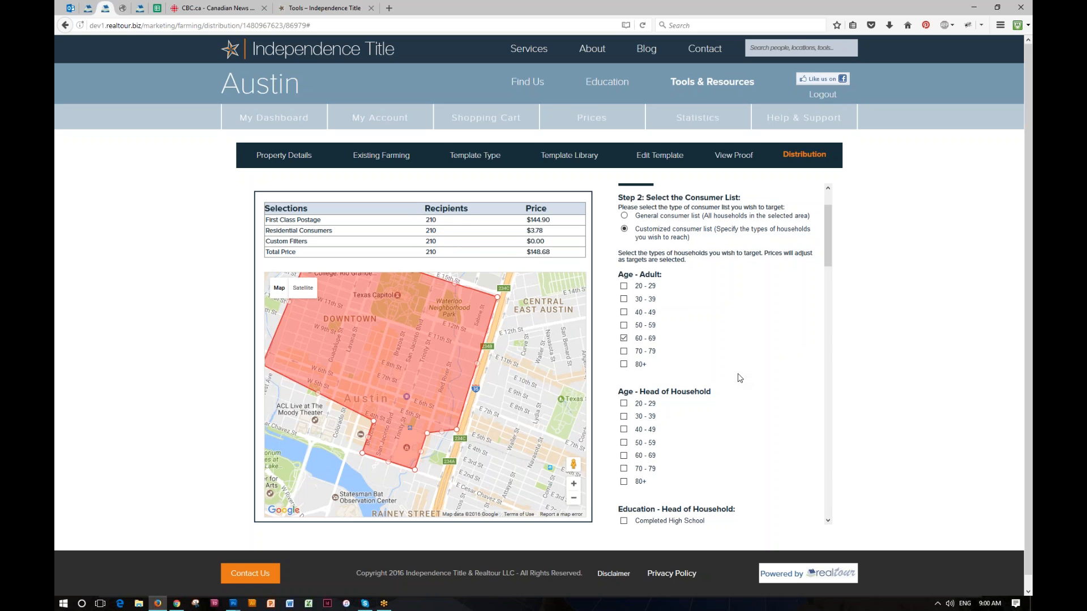
Look through the remaining household filters, such as education, net worth, household income, property type, home market value and length of residence.
{"action": "scroll", "coordinate": [740, 375], "scroll_direction": "down", "scroll_amount": 1}
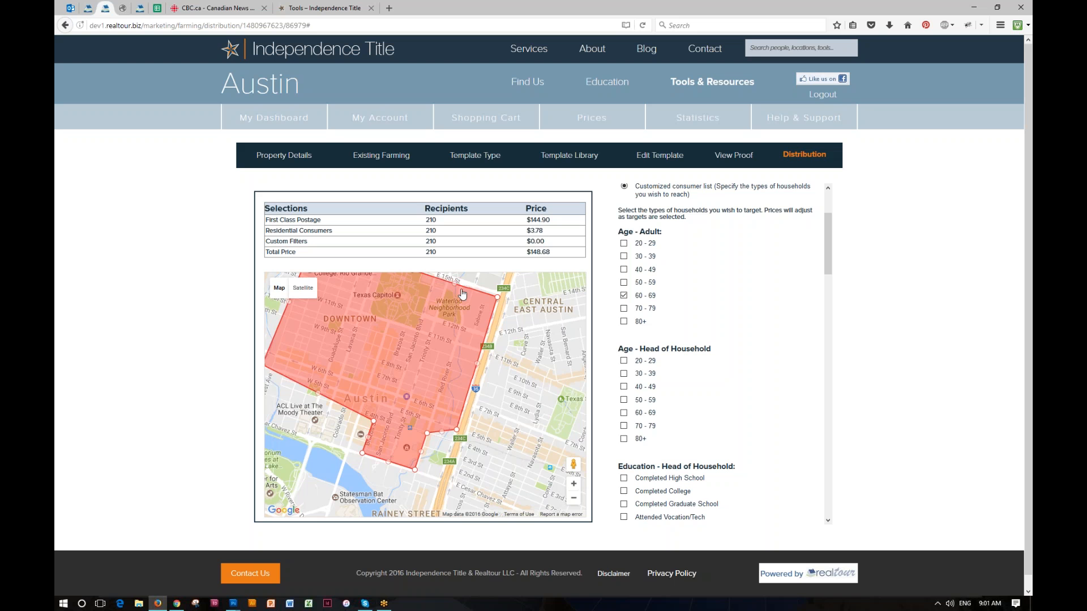
{"action": "scroll", "coordinate": [722, 387], "scroll_direction": "down", "scroll_amount": 1}
{"action": "scroll", "coordinate": [720, 385], "scroll_direction": "down", "scroll_amount": 5}
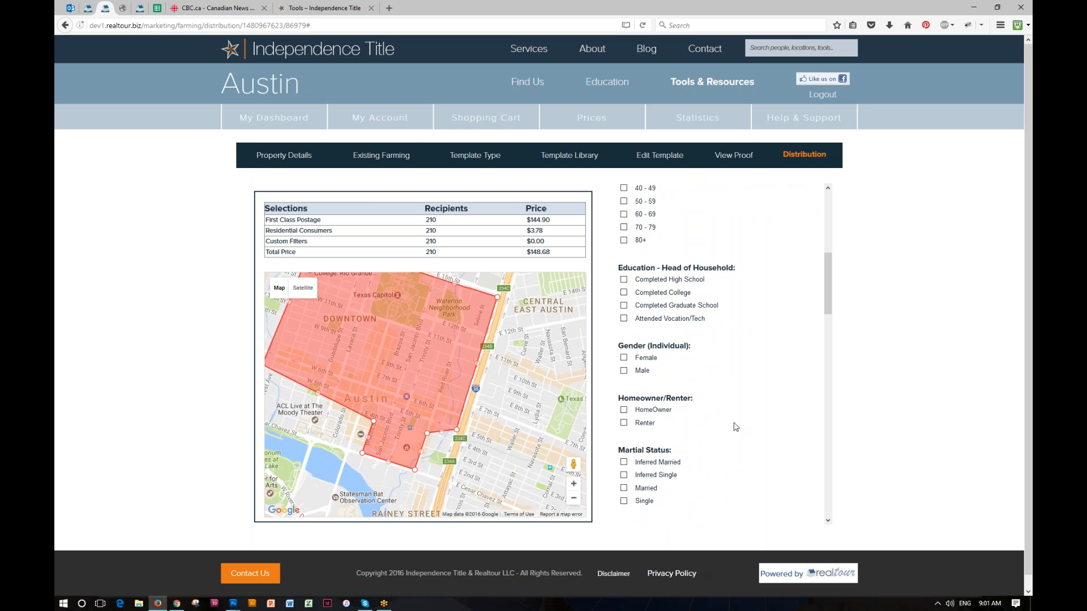
{"action": "scroll", "coordinate": [696, 351], "scroll_direction": "down", "scroll_amount": 4}
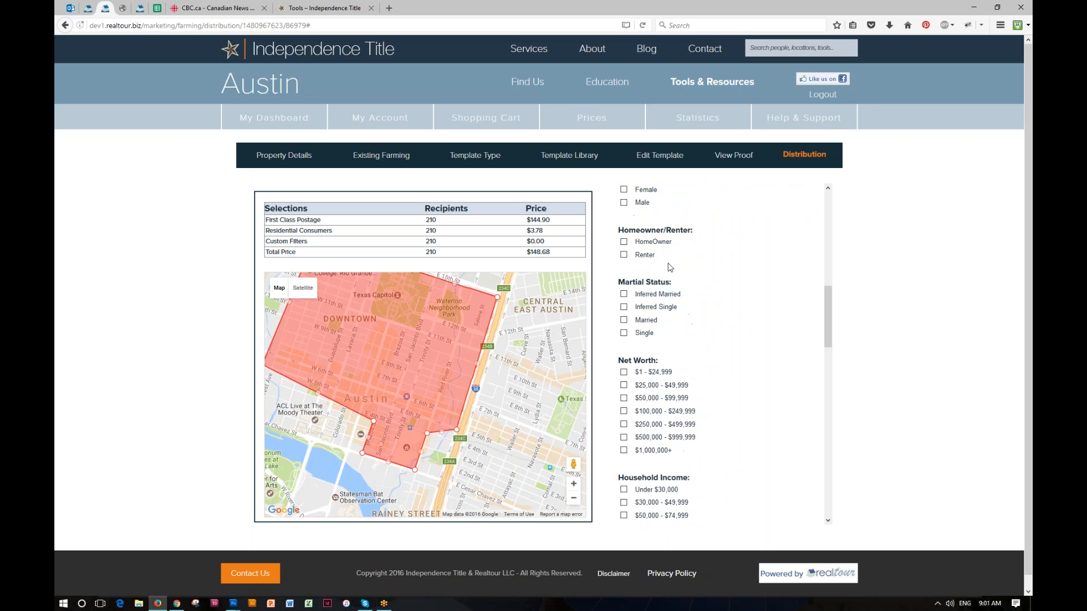
{"action": "scroll", "coordinate": [704, 376], "scroll_direction": "down", "scroll_amount": 5}
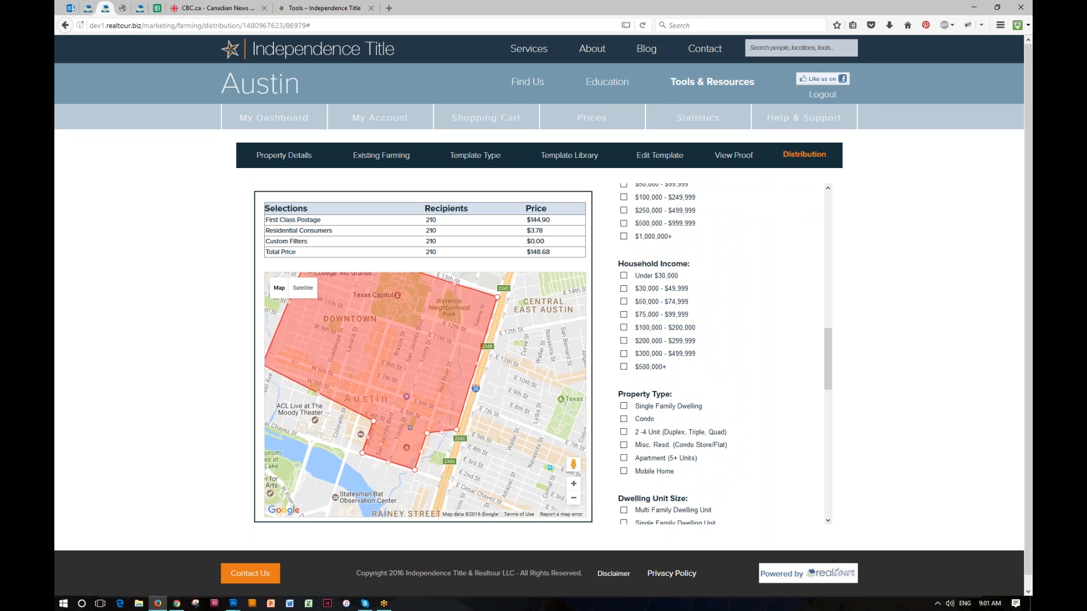
{"action": "scroll", "coordinate": [735, 408], "scroll_direction": "down", "scroll_amount": 5}
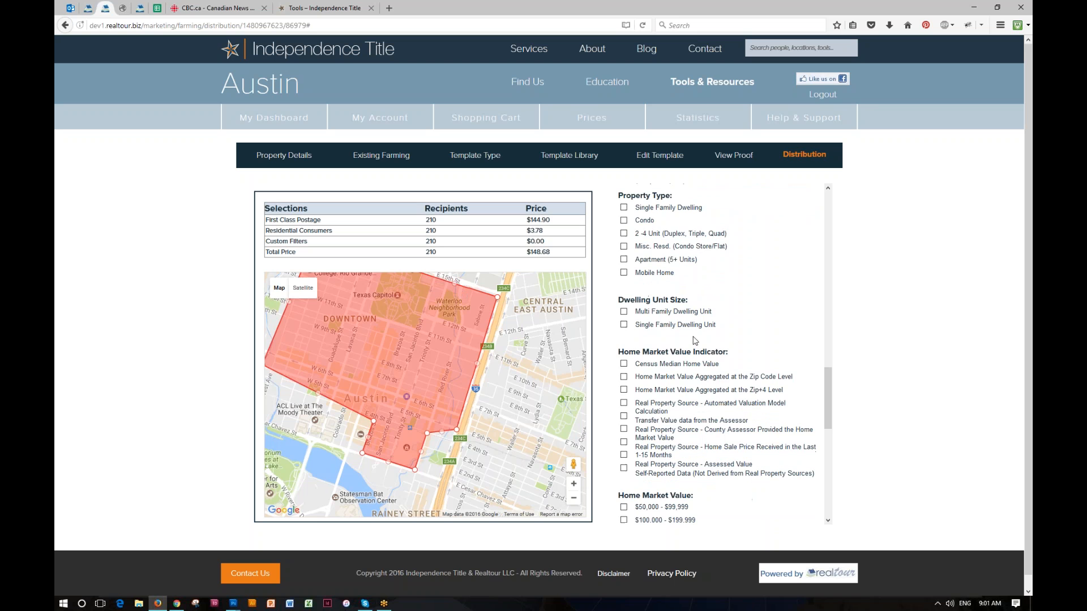
{"action": "scroll", "coordinate": [741, 374], "scroll_direction": "down", "scroll_amount": 8}
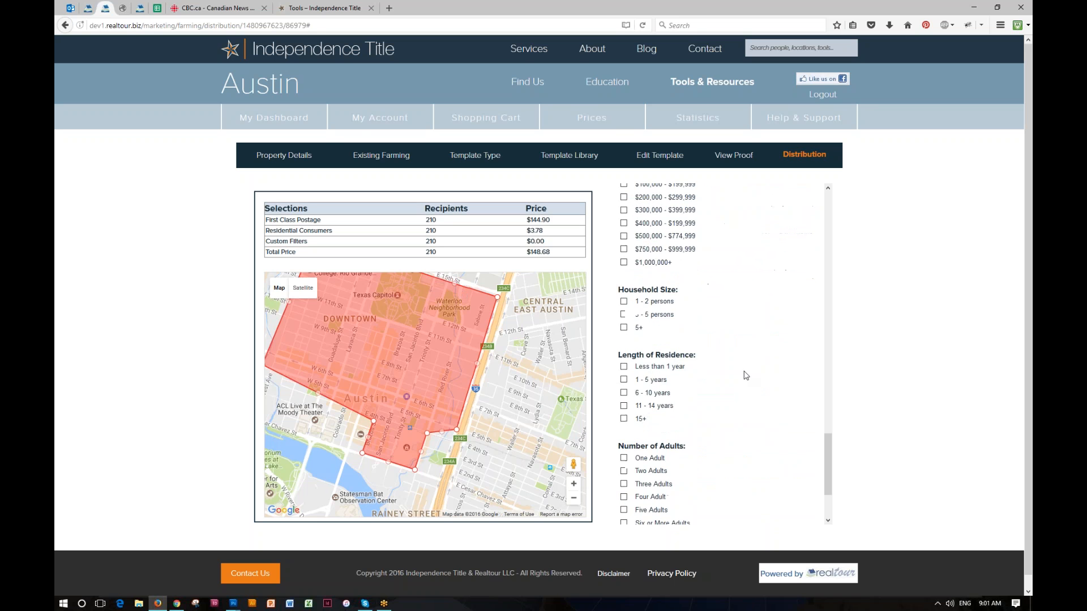
{"action": "scroll", "coordinate": [745, 374], "scroll_direction": "down", "scroll_amount": 3}
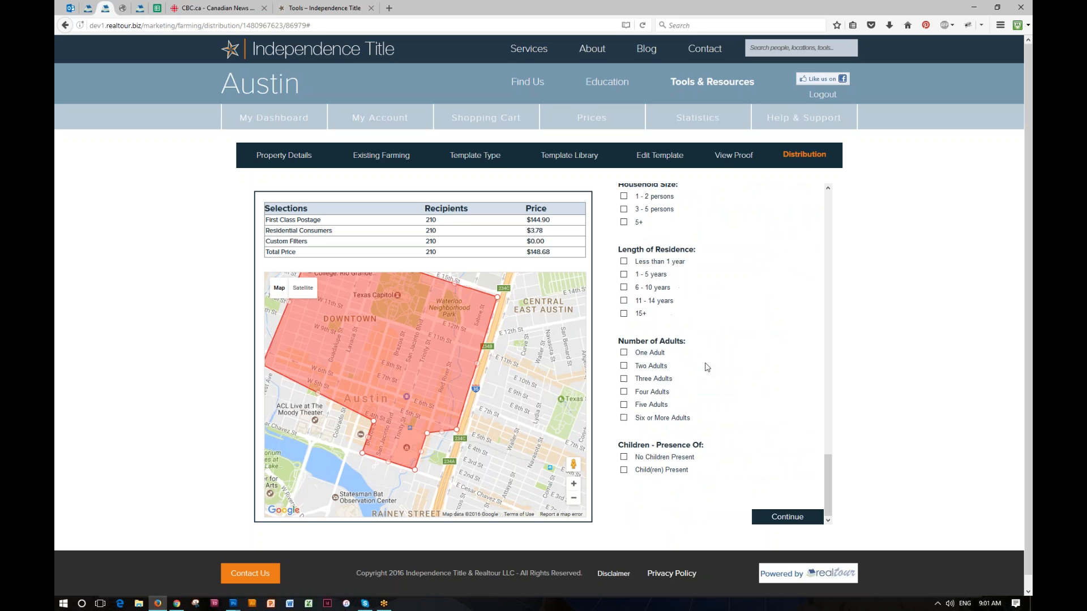
{"action": "scroll", "coordinate": [714, 412], "scroll_direction": "down", "scroll_amount": 1}
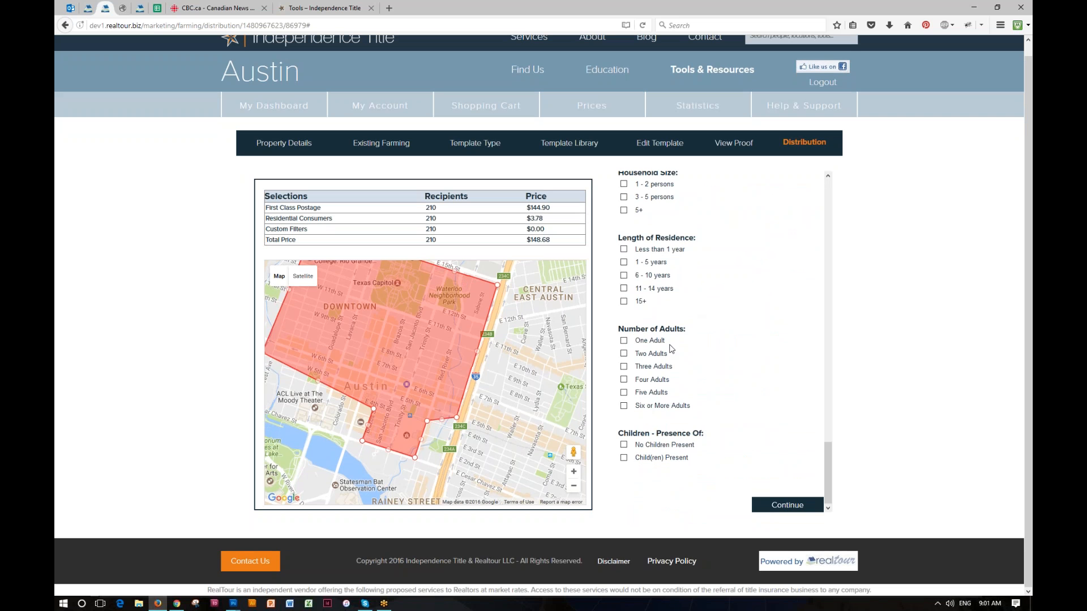
{"action": "scroll", "coordinate": [668, 391], "scroll_direction": "up", "scroll_amount": 7}
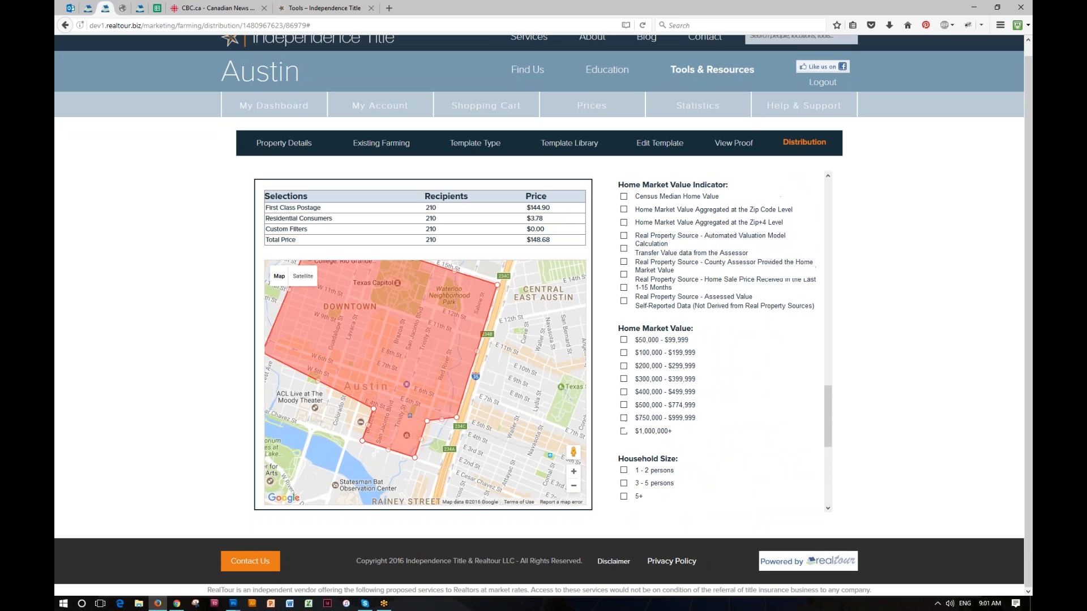
{"action": "scroll", "coordinate": [719, 340], "scroll_direction": "up", "scroll_amount": 10}
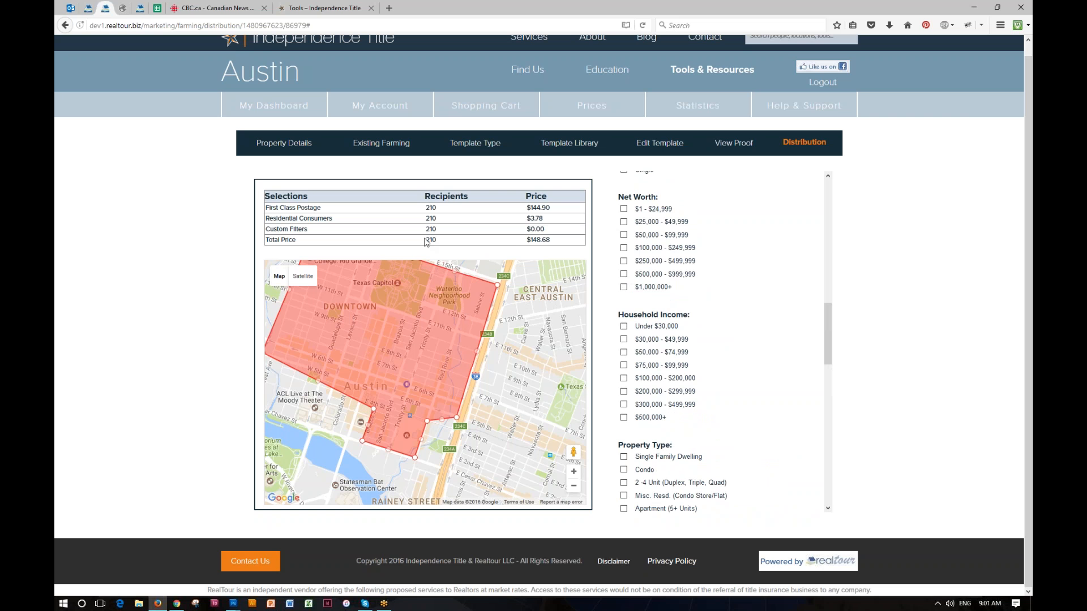
{"action": "scroll", "coordinate": [772, 354], "scroll_direction": "down", "scroll_amount": 6}
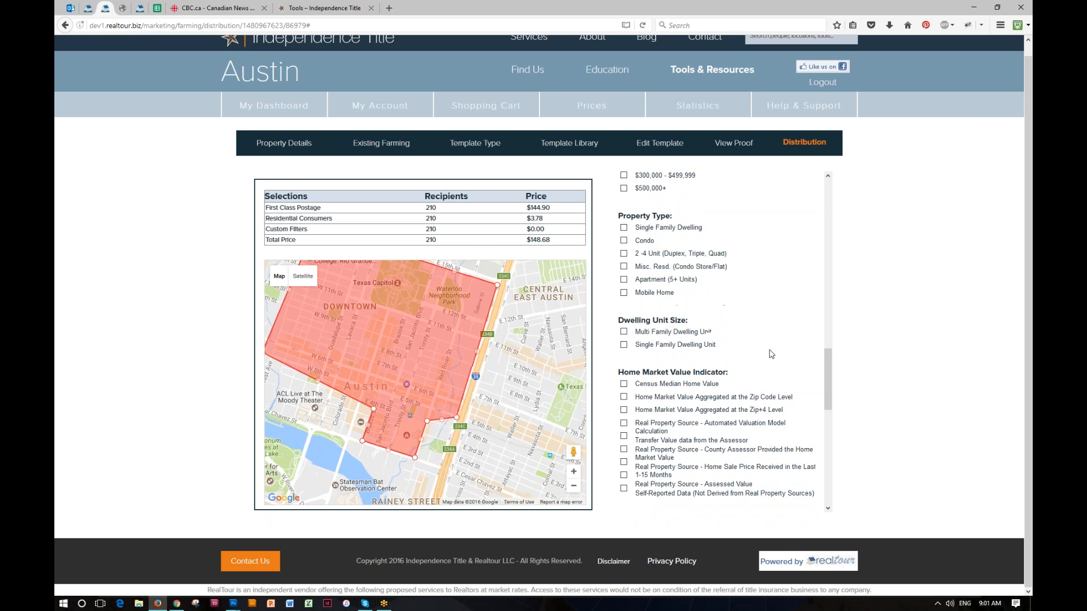
Continue past the remaining consumer filters and the include/omit address entries, and bring the Farming order to cart checkout.
{"action": "scroll", "coordinate": [771, 354], "scroll_direction": "down", "scroll_amount": 5}
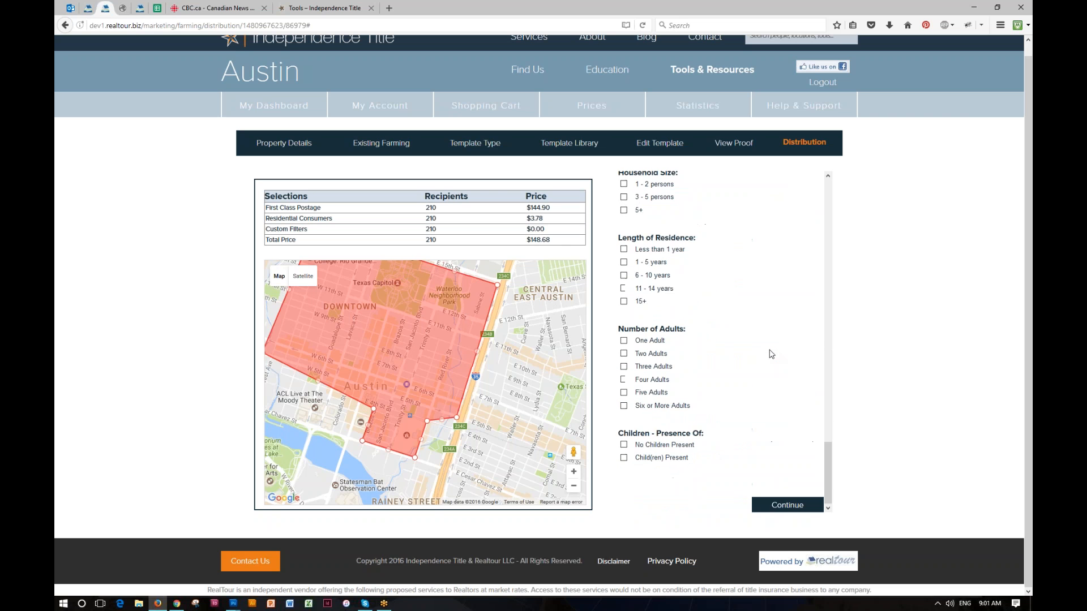
{"action": "left_click", "coordinate": [783, 504]}
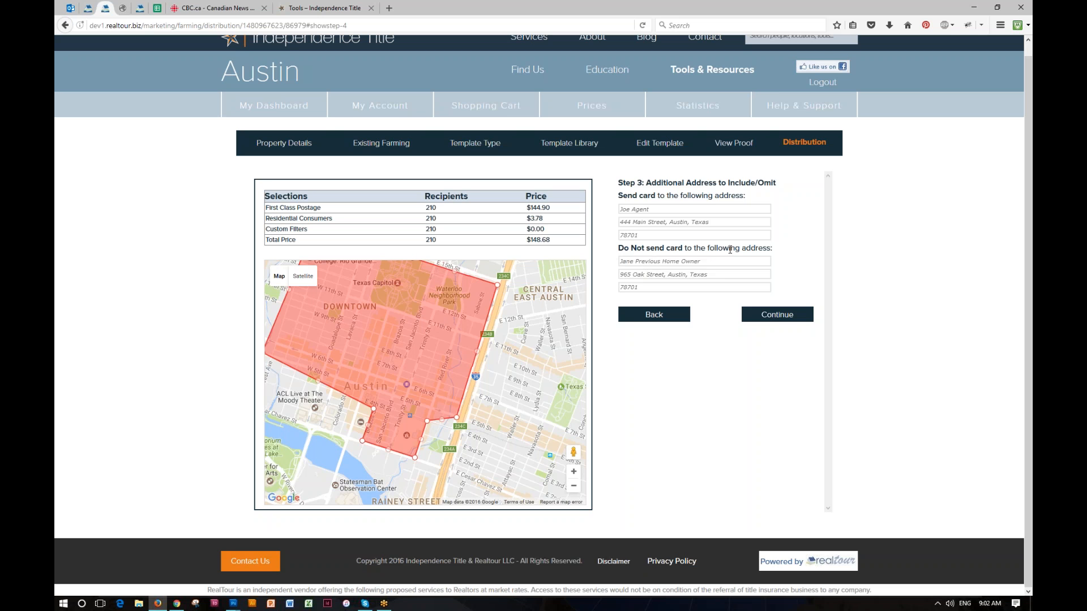
{"action": "left_click", "coordinate": [776, 315]}
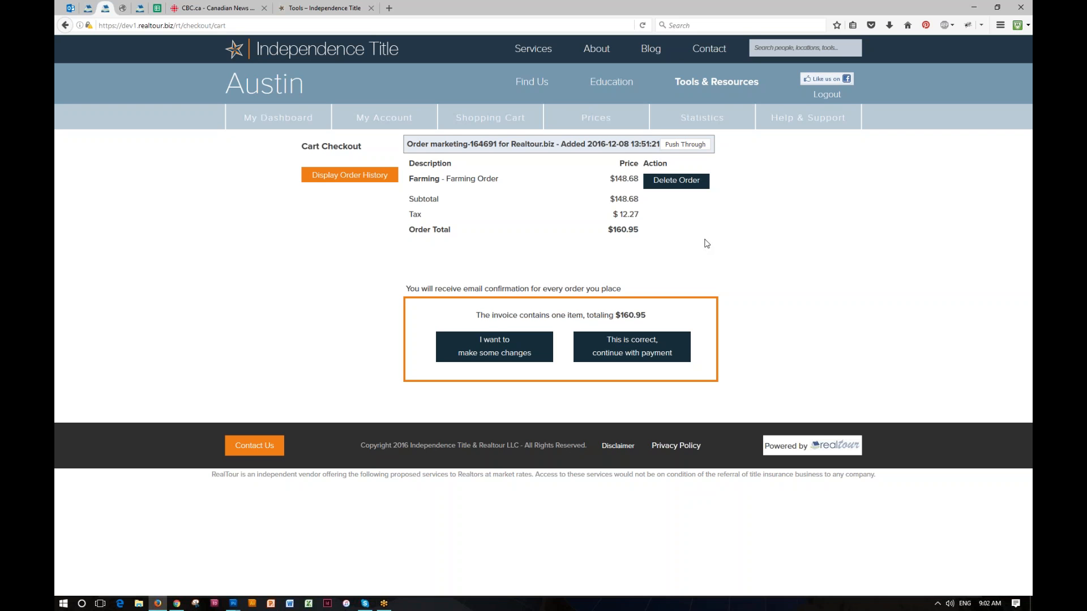
Return to the dashboard, view the Photography listings page, and go back to the dashboard.
{"action": "left_click", "coordinate": [254, 118]}
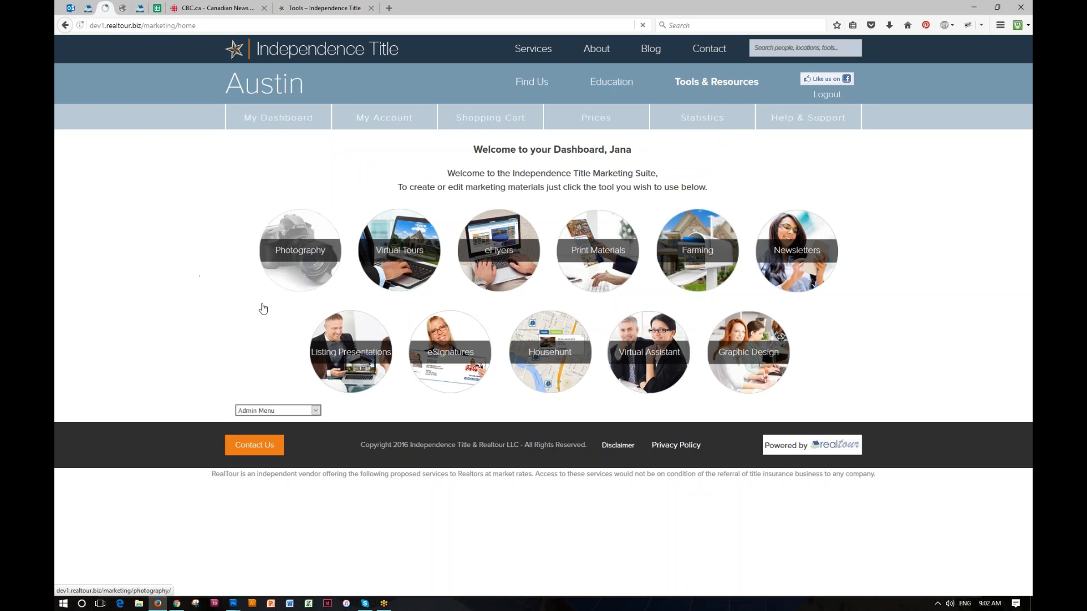
{"action": "left_click", "coordinate": [264, 309]}
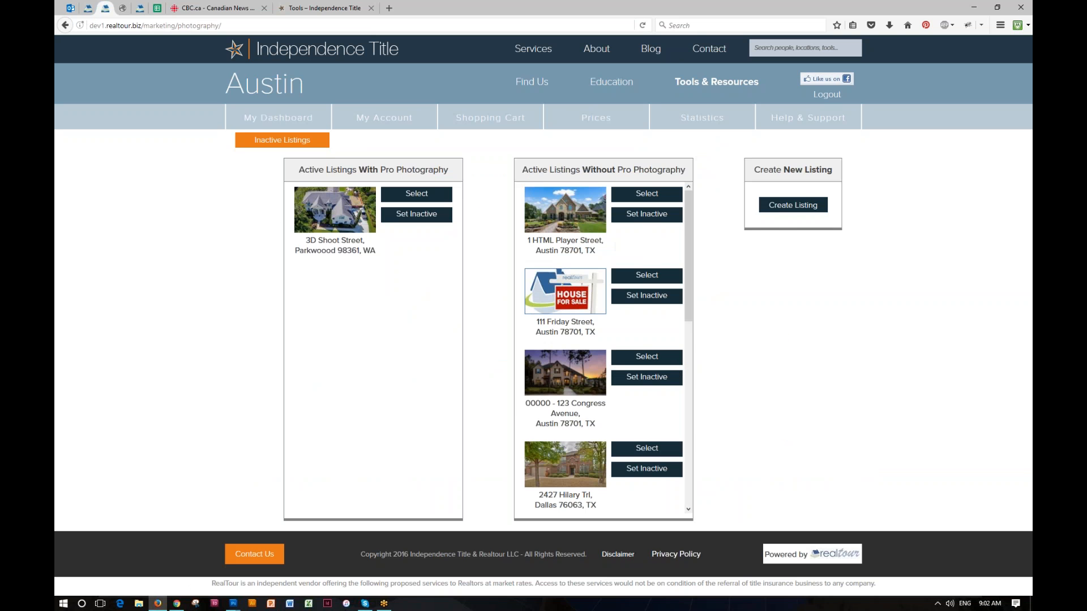
{"action": "left_click", "coordinate": [286, 117]}
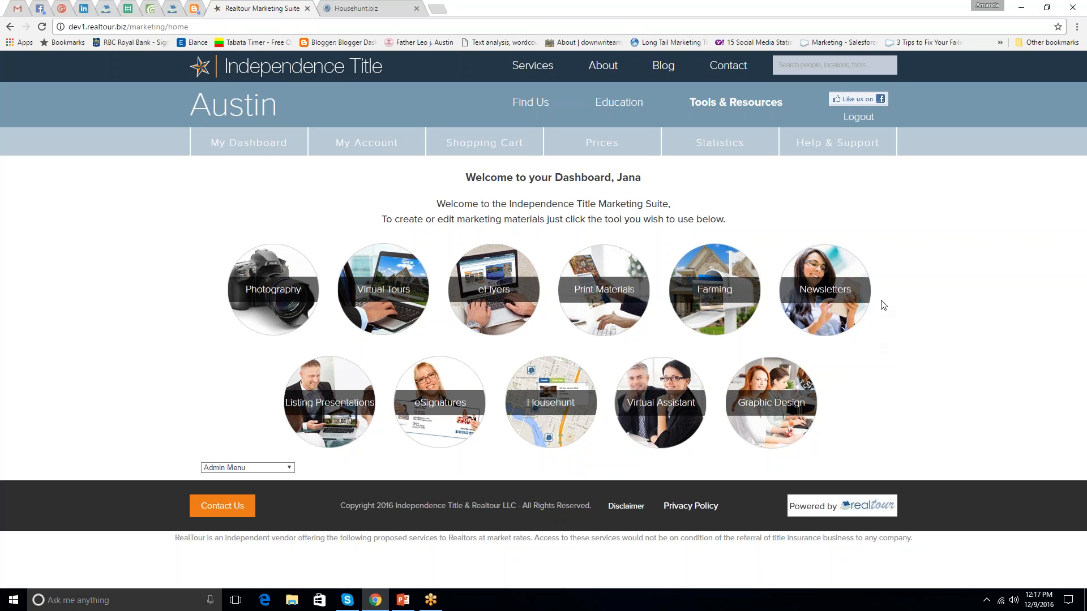
Open the Newsletters tool and start creating a Ready to Send newsletter.
{"action": "left_click", "coordinate": [835, 292]}
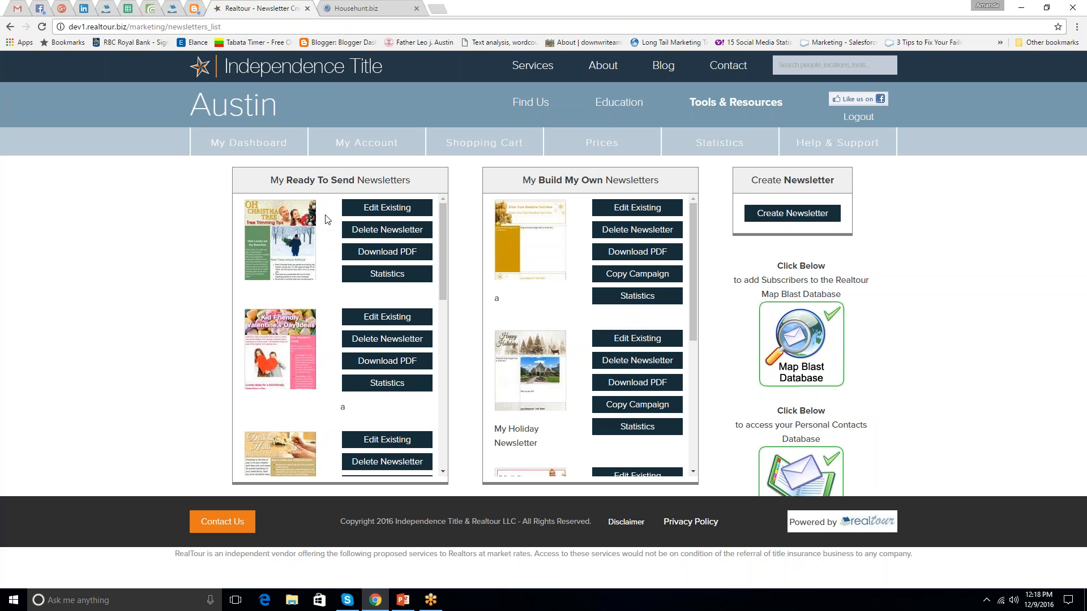
{"action": "left_click", "coordinate": [803, 217]}
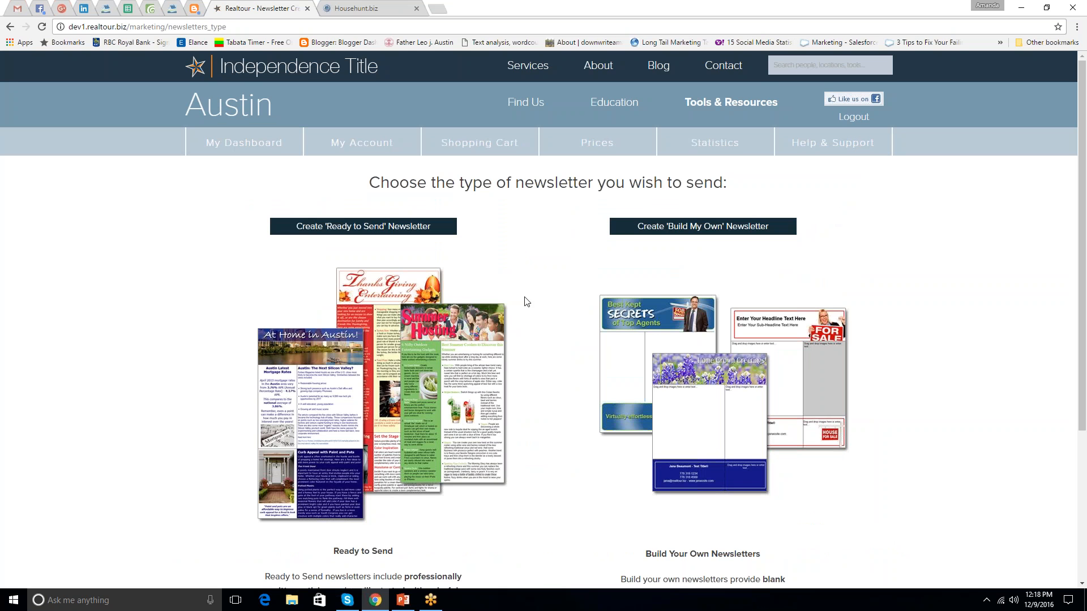
{"action": "scroll", "coordinate": [527, 300], "scroll_direction": "down", "scroll_amount": 2}
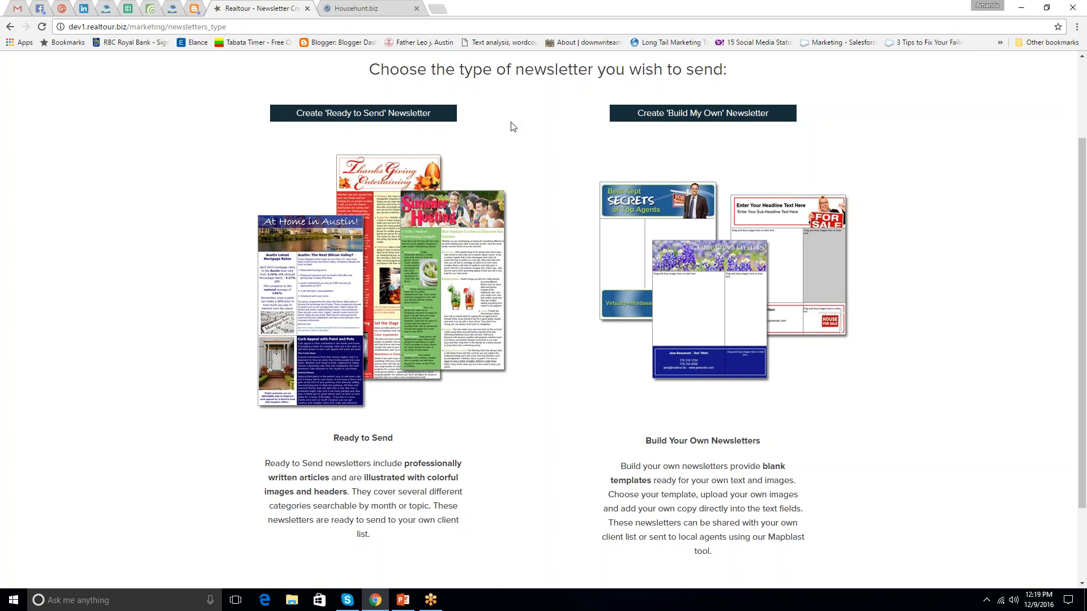
{"action": "left_click", "coordinate": [383, 118]}
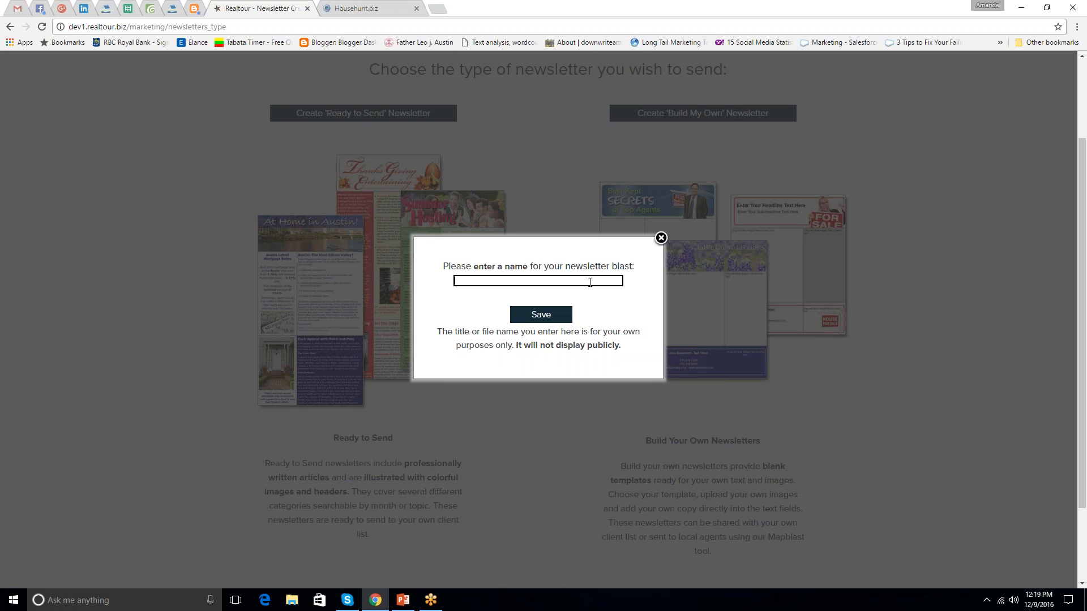
Name the newsletter blast "My Gold Clients9" and save it.
{"action": "type", "text": "My Gold Clients"}
{"action": "type", "text": "9"}
{"action": "left_click", "coordinate": [557, 318]}
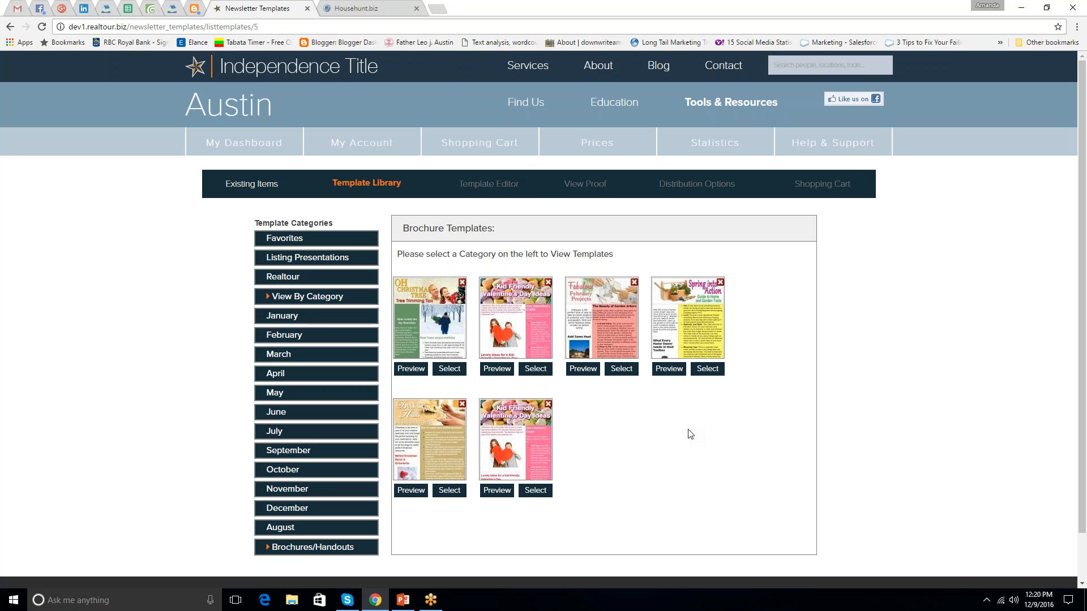
Look through the topics under View By Category in the newsletter template library, and collapse the list again.
{"action": "left_click", "coordinate": [278, 299]}
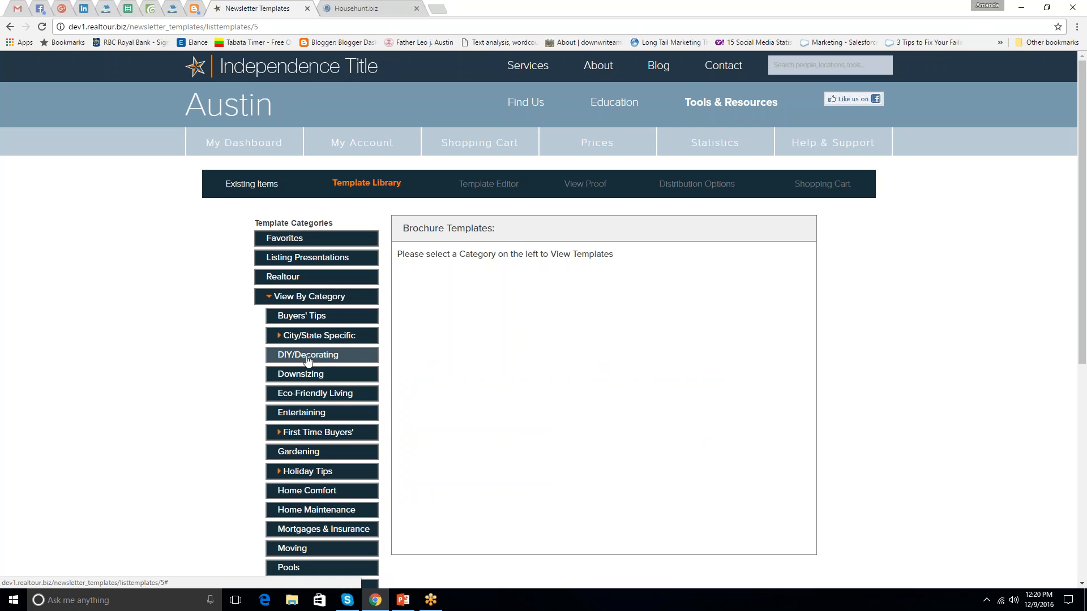
{"action": "scroll", "coordinate": [439, 451], "scroll_direction": "down", "scroll_amount": 1}
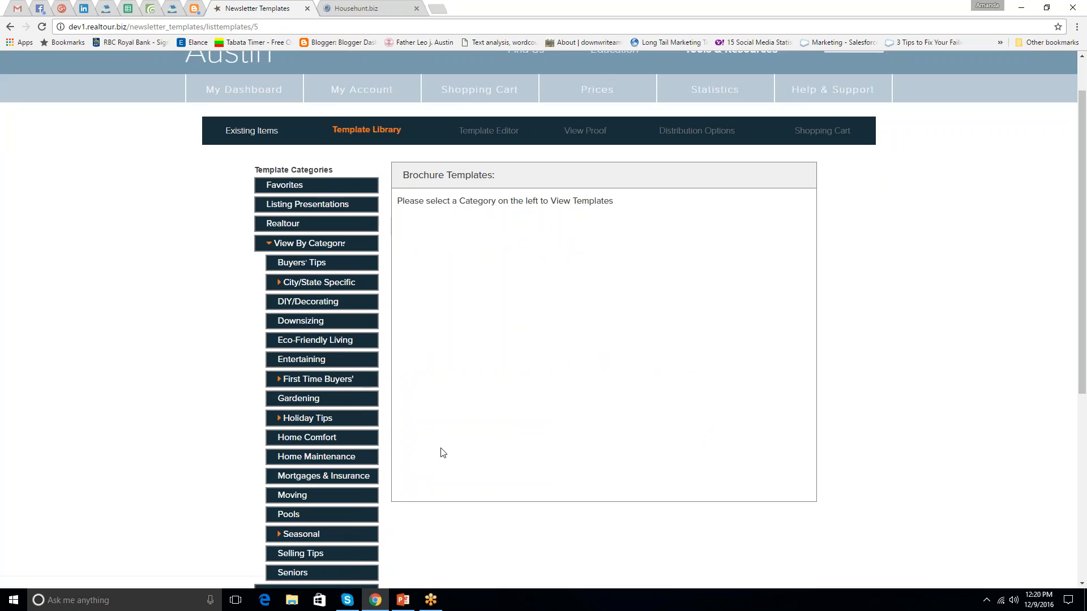
{"action": "scroll", "coordinate": [385, 306], "scroll_direction": "down", "scroll_amount": 2}
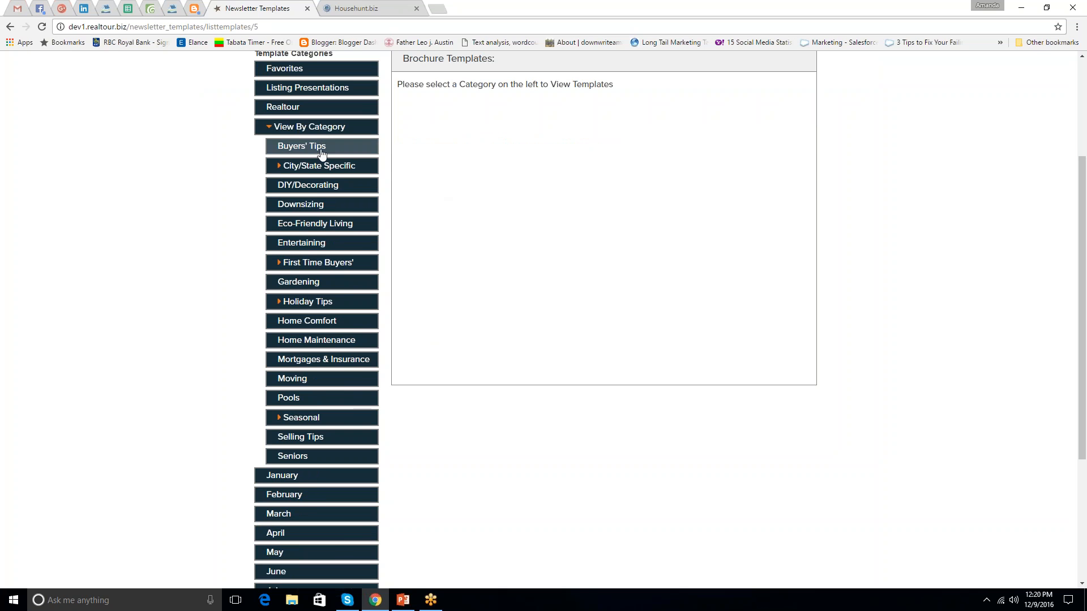
{"action": "left_click", "coordinate": [271, 127]}
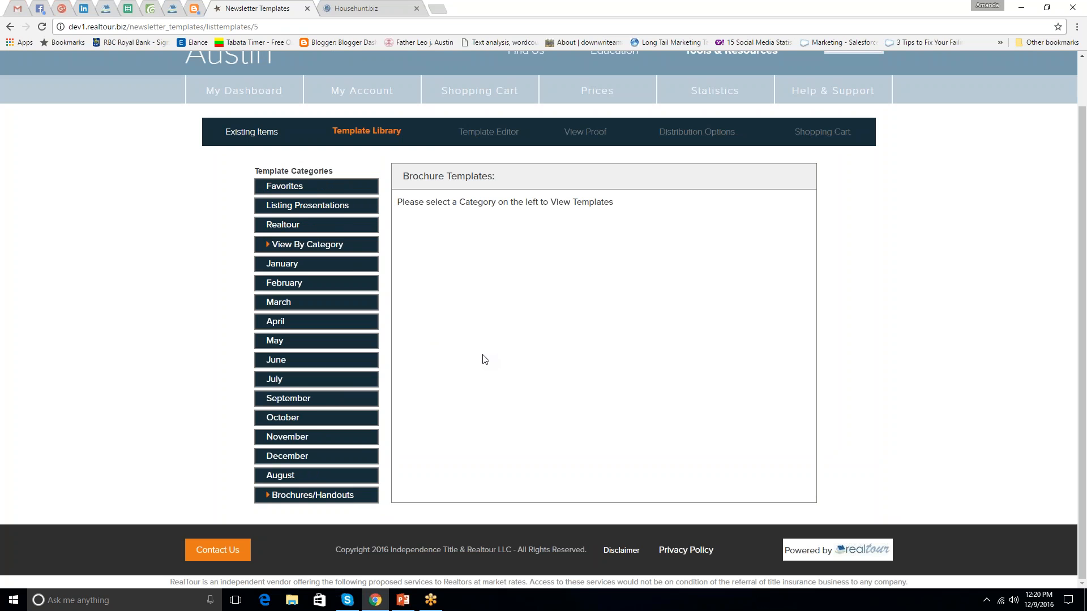
Browse the December newsletter templates.
{"action": "left_click", "coordinate": [307, 461]}
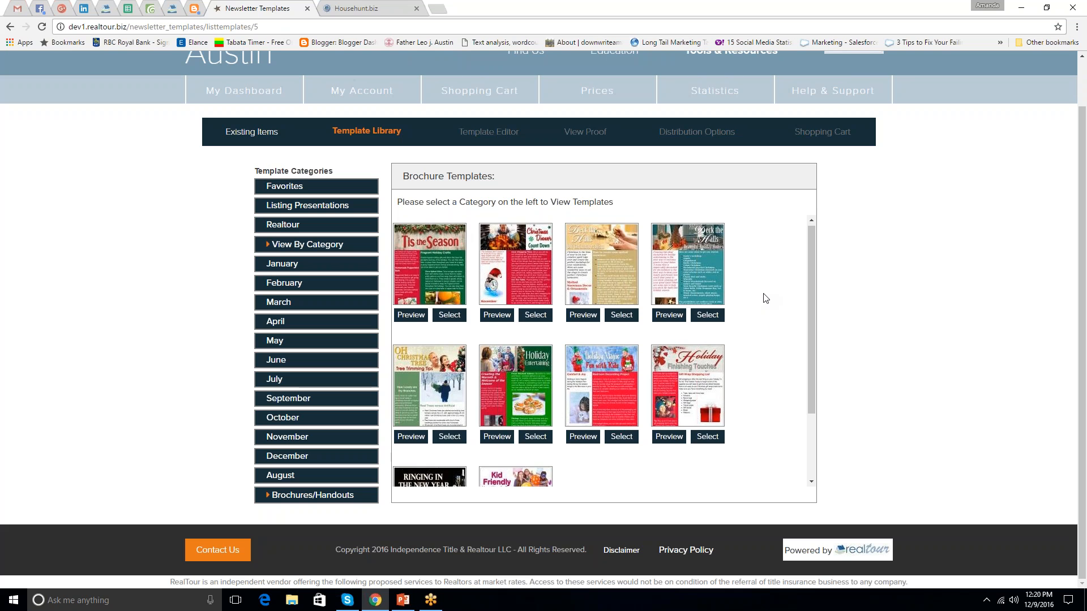
{"action": "scroll", "coordinate": [765, 298], "scroll_direction": "down", "scroll_amount": 2}
{"action": "scroll", "coordinate": [766, 300], "scroll_direction": "up", "scroll_amount": 2}
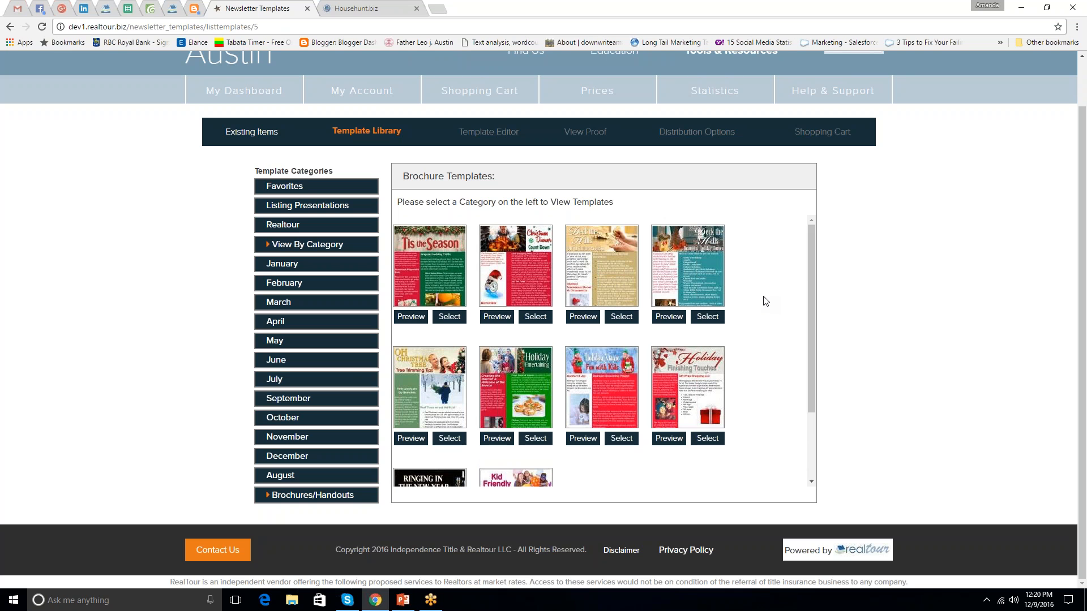
Browse the Buyers' Tips newsletter templates under View By Category, and collapse the category list.
{"action": "left_click", "coordinate": [291, 245]}
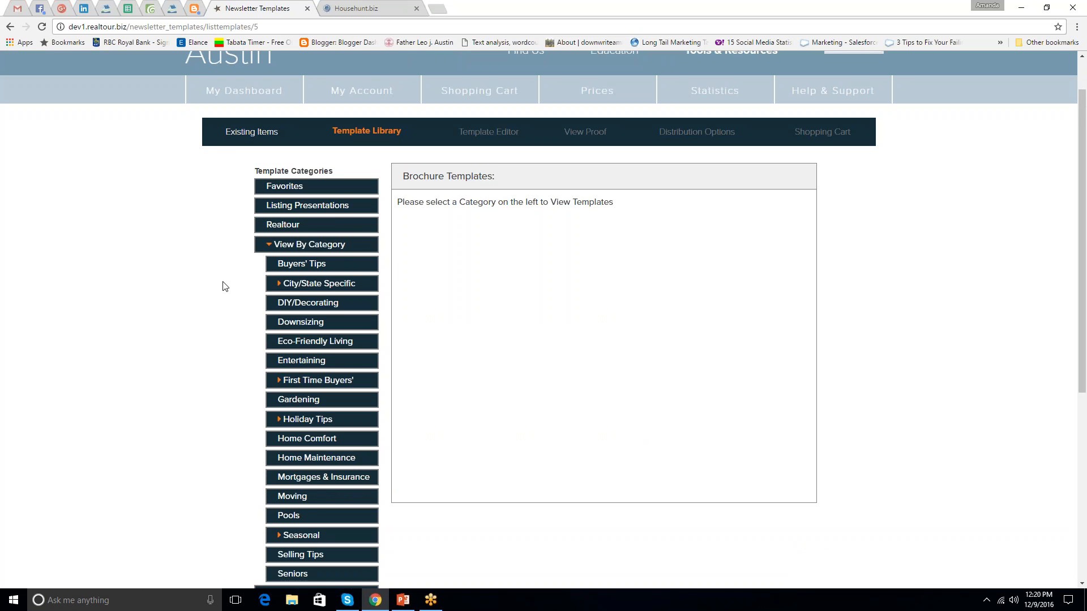
{"action": "scroll", "coordinate": [225, 285], "scroll_direction": "down", "scroll_amount": 1}
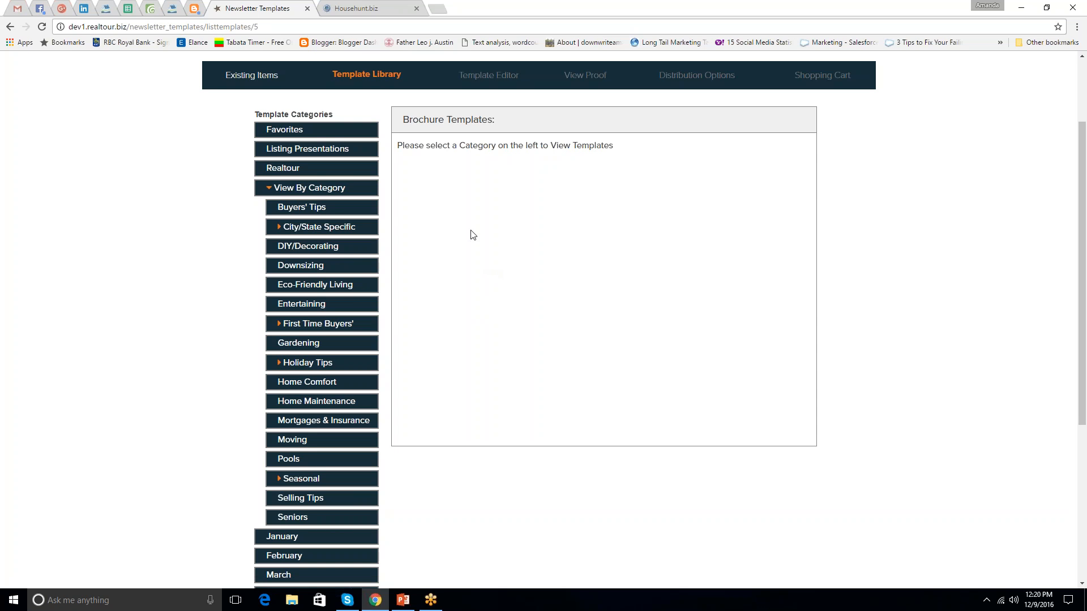
{"action": "left_click", "coordinate": [331, 209]}
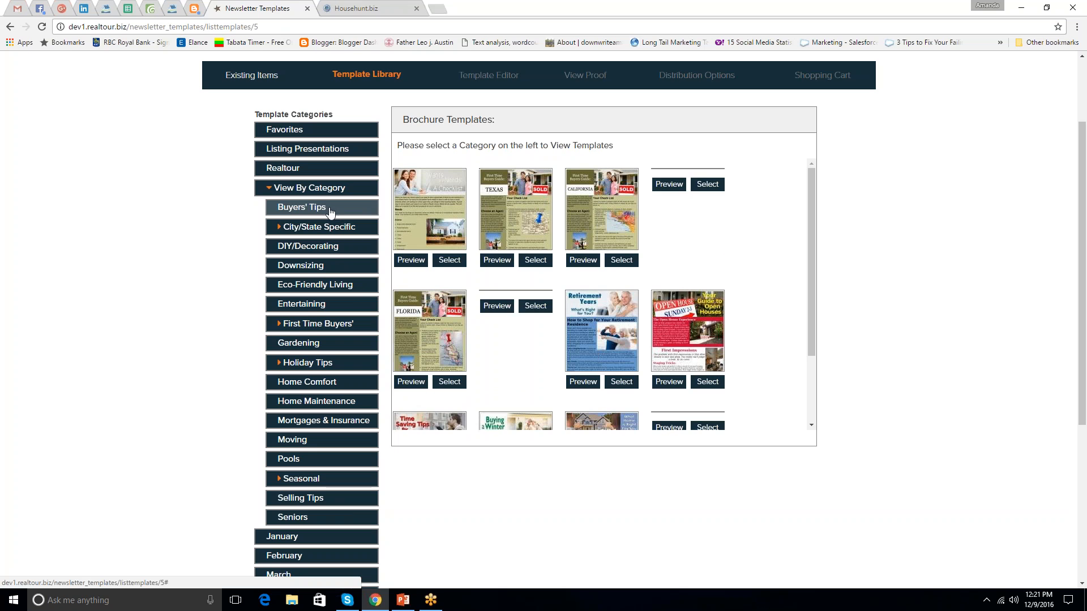
{"action": "left_click_drag", "start_coordinate": [809, 187], "coordinate": [807, 280]}
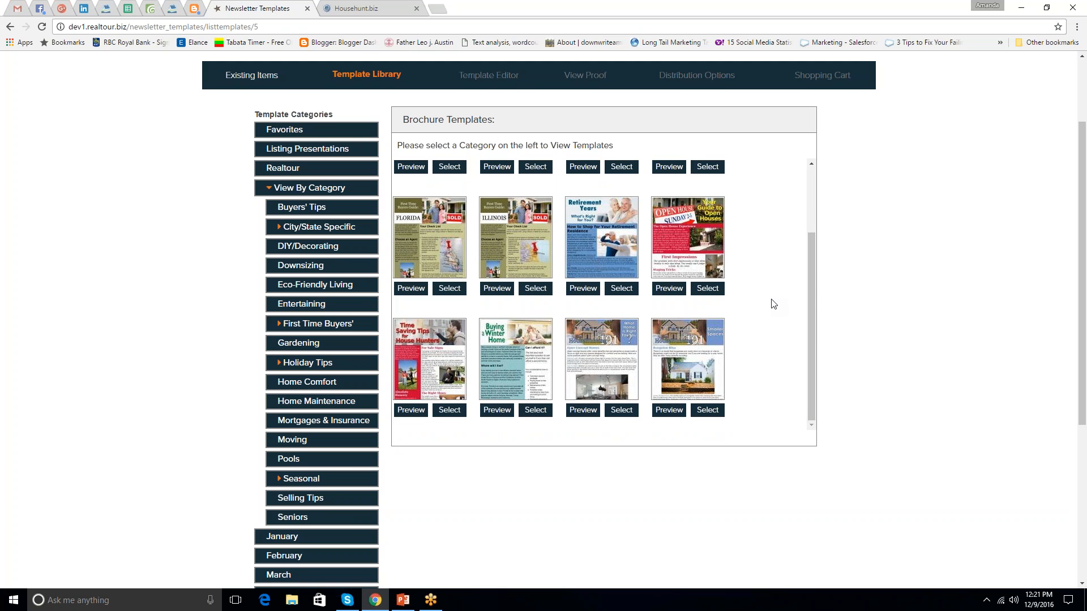
{"action": "left_click", "coordinate": [271, 189]}
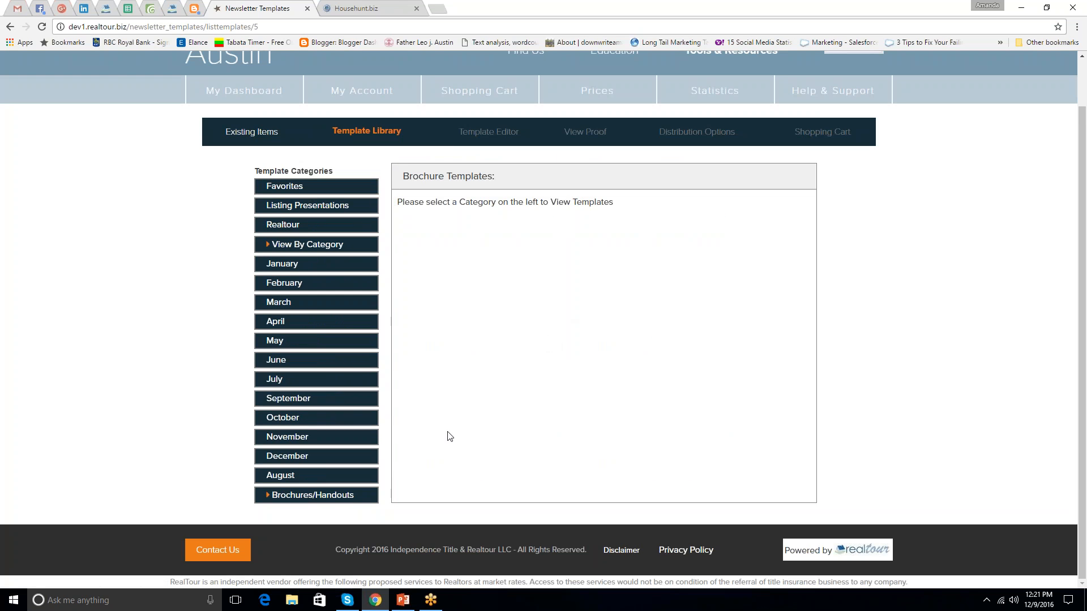
Preview the Christmas Dinner Count Down template among the December newsletters, and select it for editing.
{"action": "left_click", "coordinate": [295, 459]}
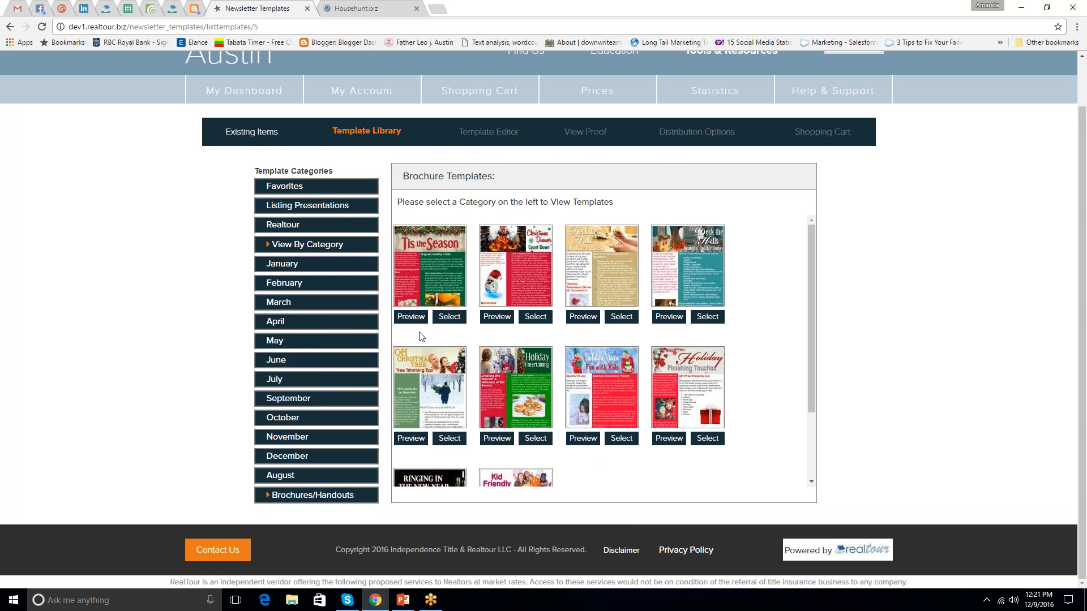
{"action": "left_click", "coordinate": [497, 317]}
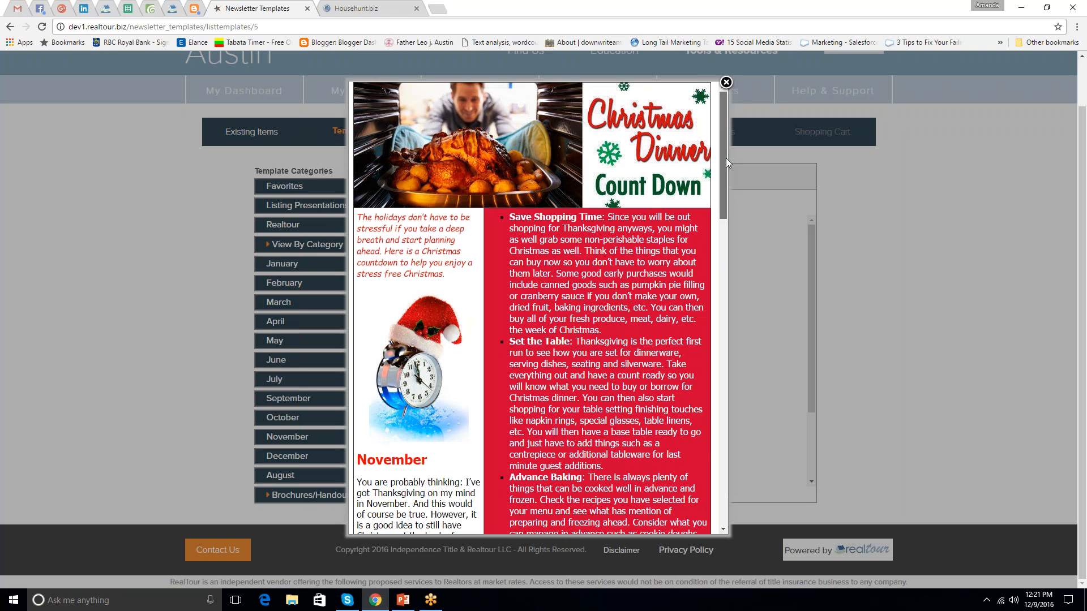
{"action": "left_click_drag", "start_coordinate": [726, 159], "coordinate": [718, 307]}
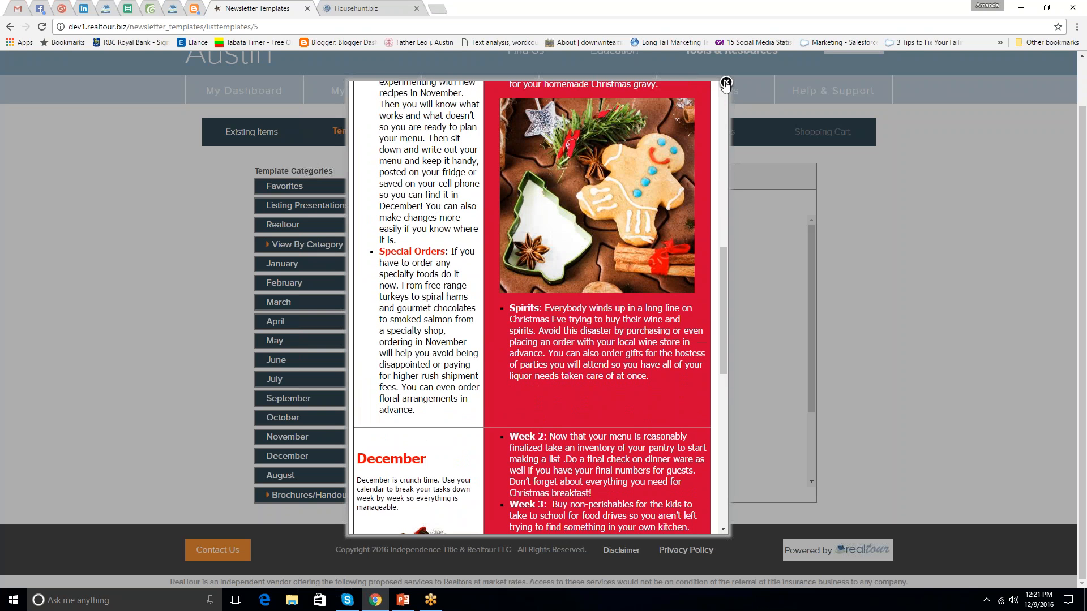
{"action": "left_click", "coordinate": [726, 83]}
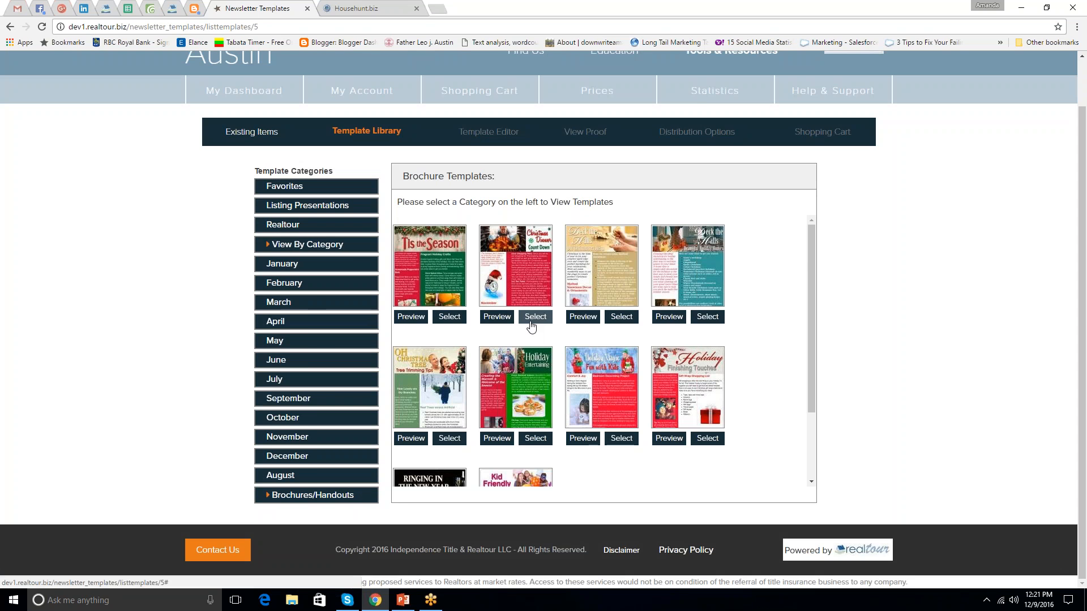
{"action": "left_click", "coordinate": [531, 322]}
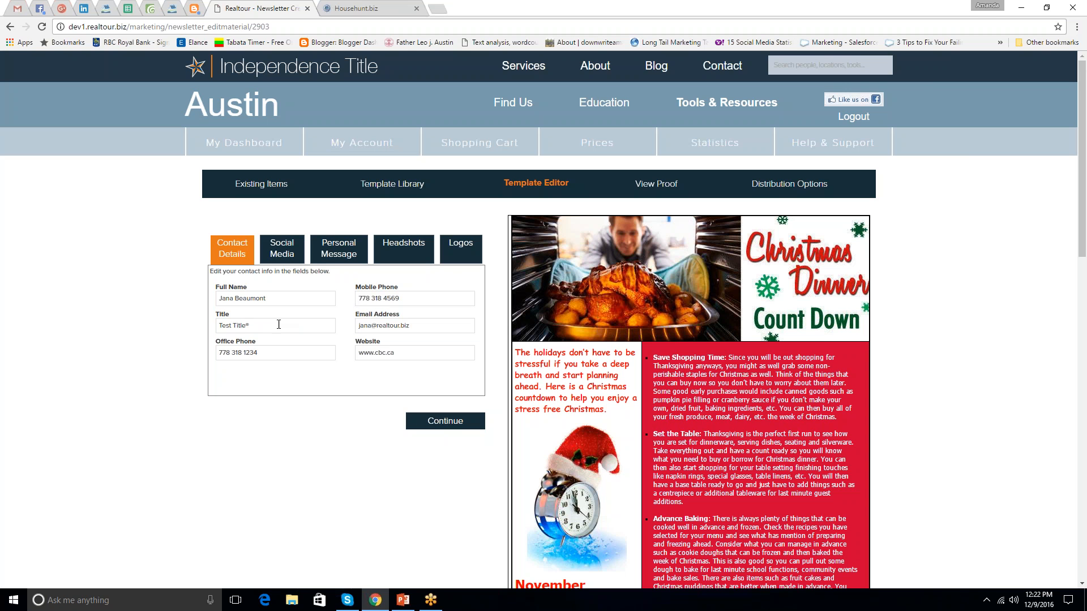
Replace the mobile phone number in the newsletter's contact details, continue, and dismiss the subject line dialog without entering a subject.
{"action": "left_click_drag", "start_coordinate": [409, 299], "coordinate": [336, 296]}
{"action": "type", "text": "555555555"}
{"action": "left_click", "coordinate": [449, 422]}
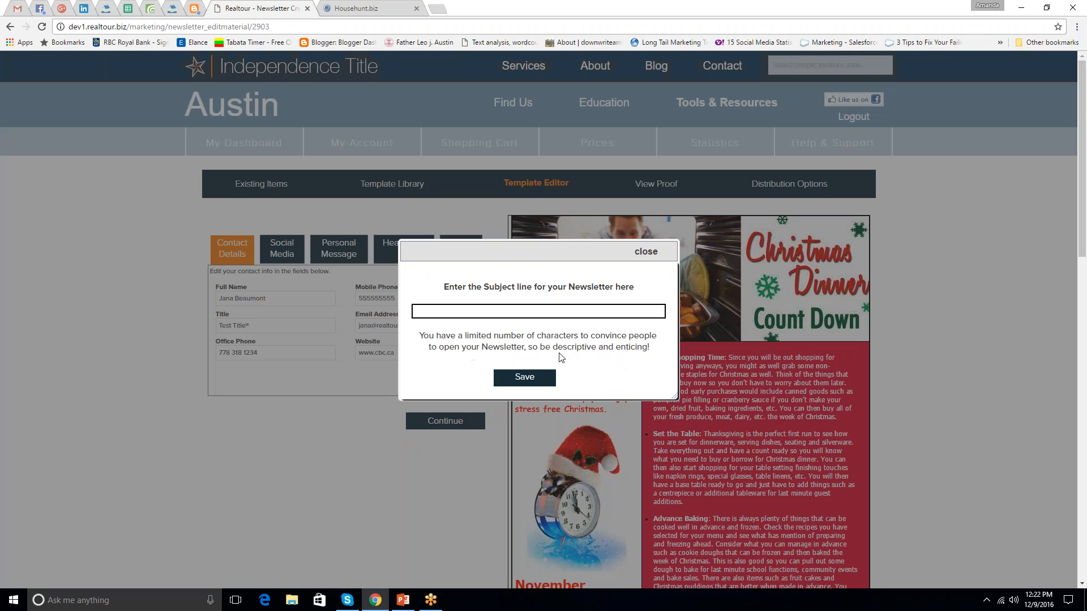
{"action": "left_click", "coordinate": [641, 250]}
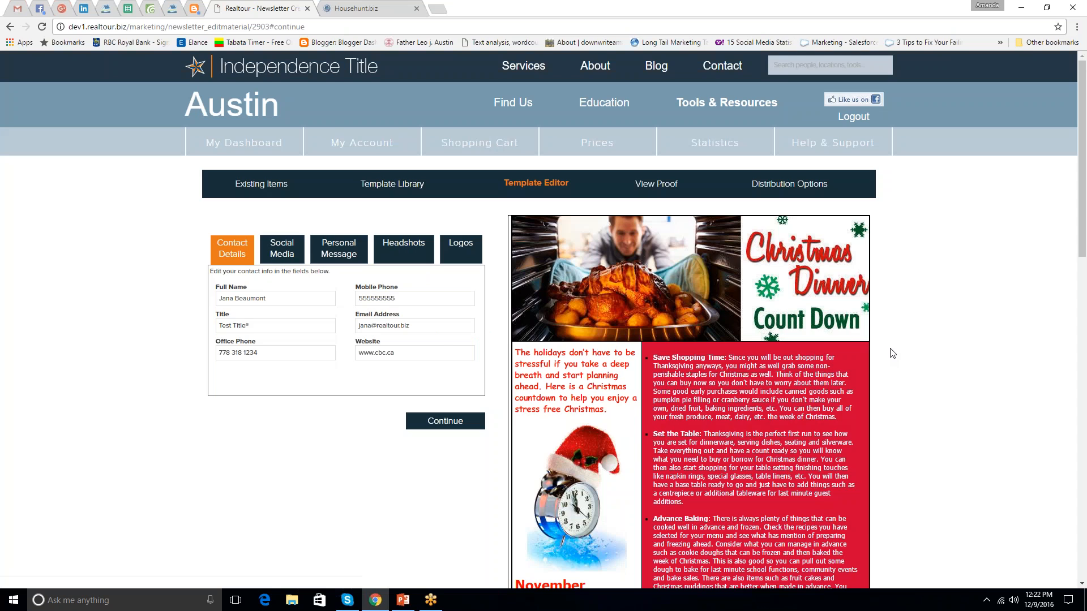
Clear the headshot in the newsletter footer, and replace it with the photo of the grey-haired man in a dark suit.
{"action": "scroll", "coordinate": [892, 351], "scroll_direction": "down", "scroll_amount": 3}
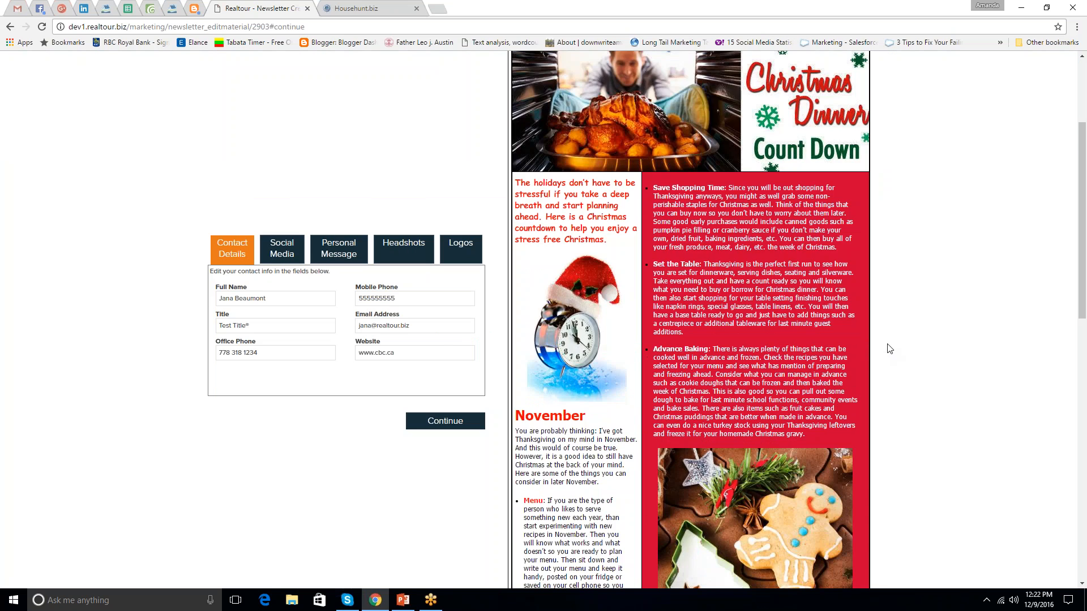
{"action": "scroll", "coordinate": [889, 349], "scroll_direction": "down", "scroll_amount": 12}
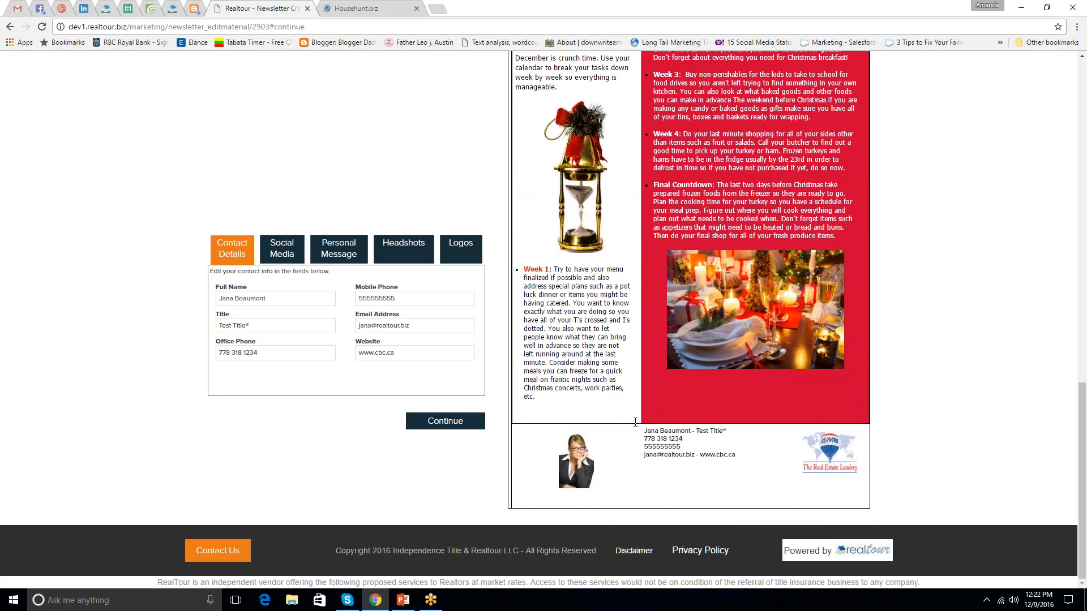
{"action": "left_click", "coordinate": [405, 252]}
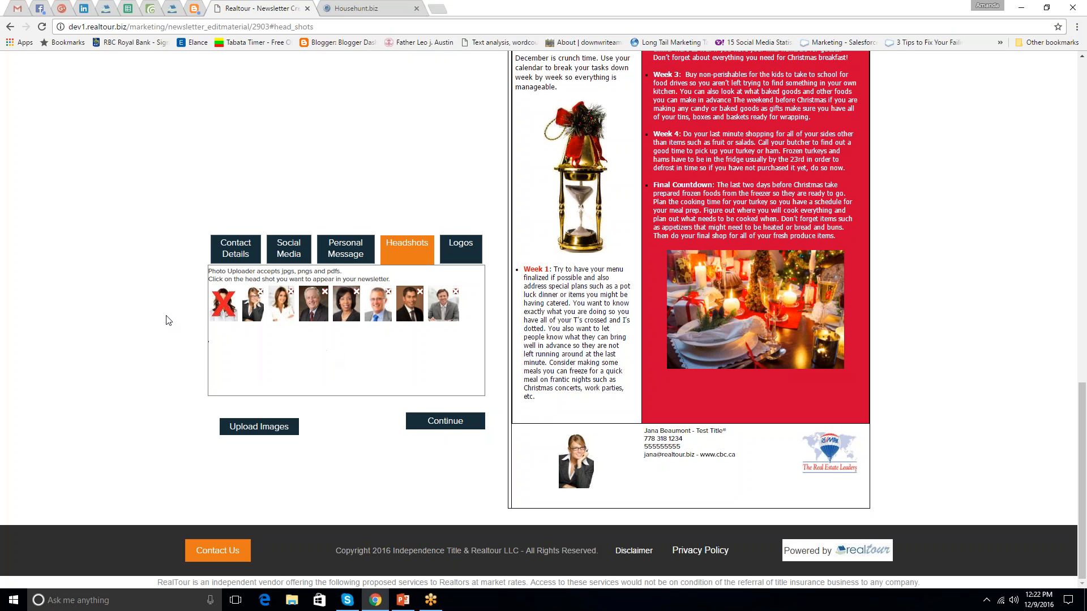
{"action": "left_click", "coordinate": [221, 310]}
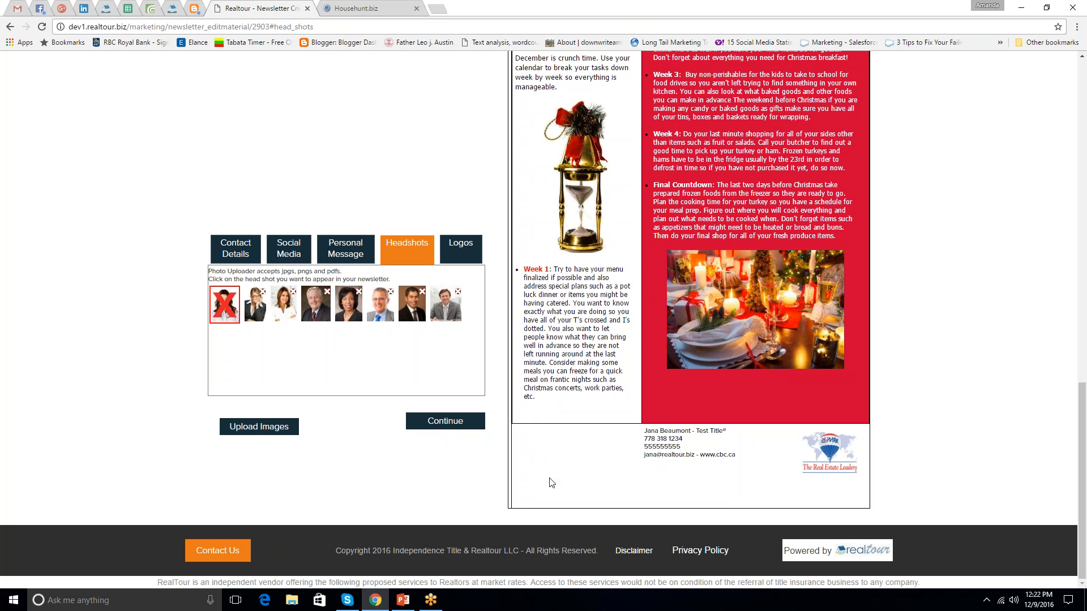
{"action": "left_click", "coordinate": [312, 309]}
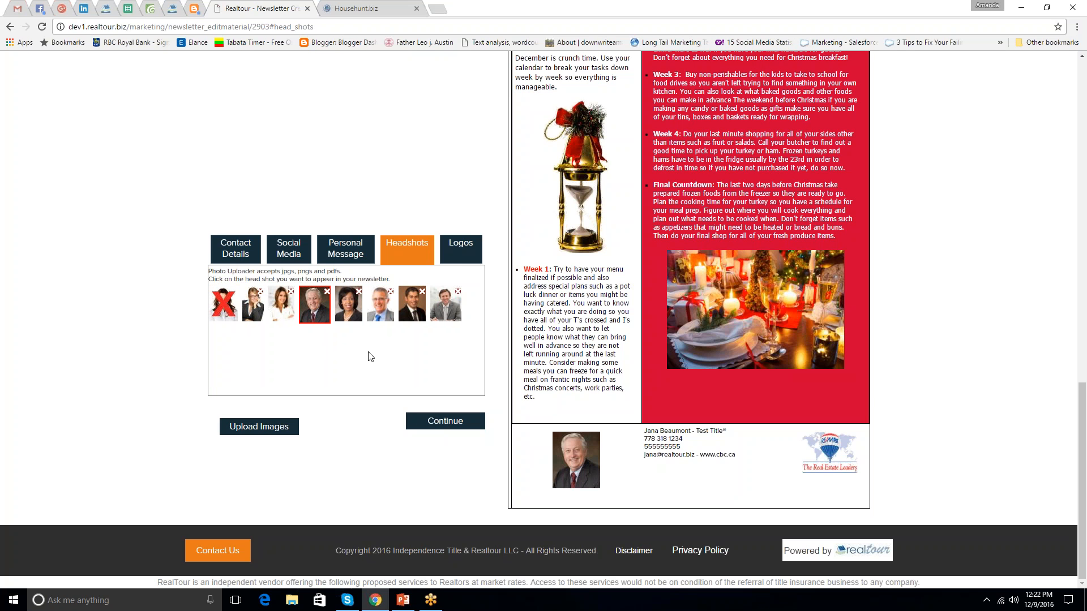
Try the Keller Williams logo in the newsletter footer, and clear the logo with the no-logo choice.
{"action": "left_click", "coordinate": [452, 255]}
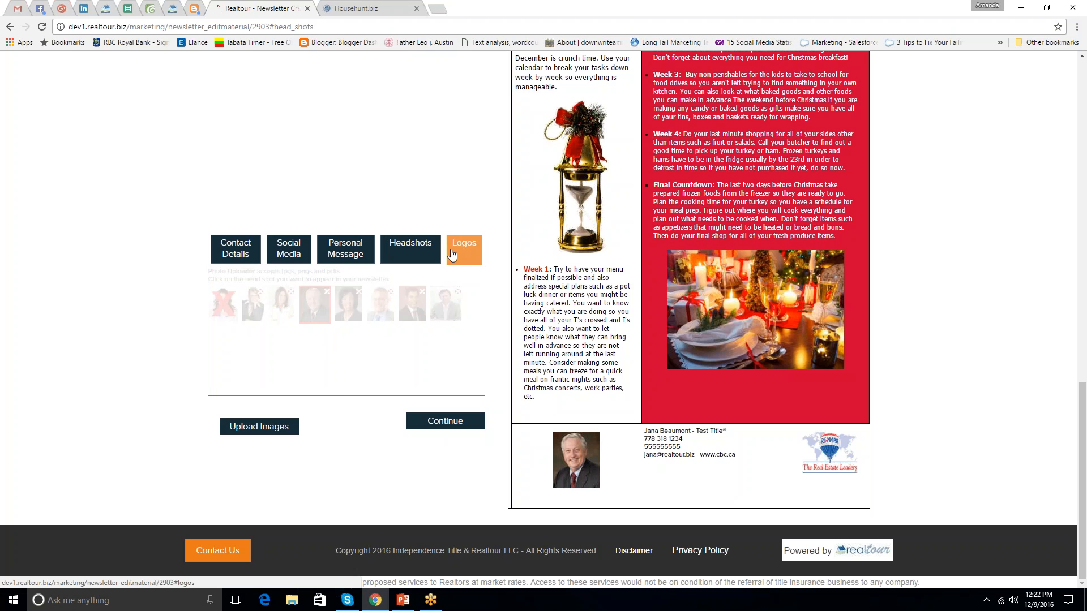
{"action": "left_click", "coordinate": [395, 300]}
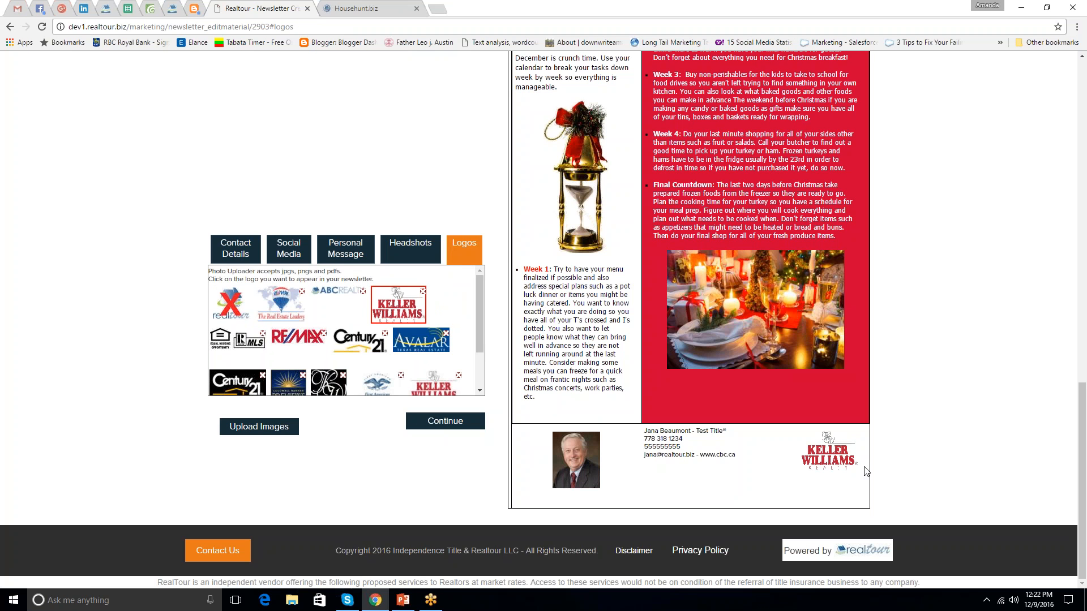
{"action": "left_click", "coordinate": [233, 306]}
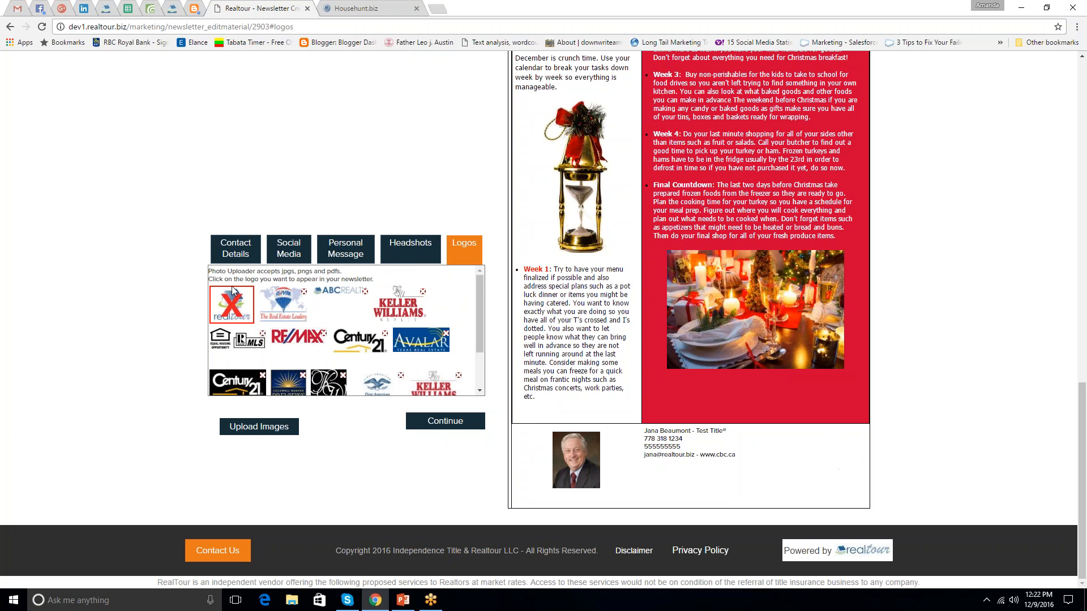
Enter "ww" as the placeholder social media link for Facebook, YouTube, LinkedIn and Twitter.
{"action": "left_click", "coordinate": [289, 250]}
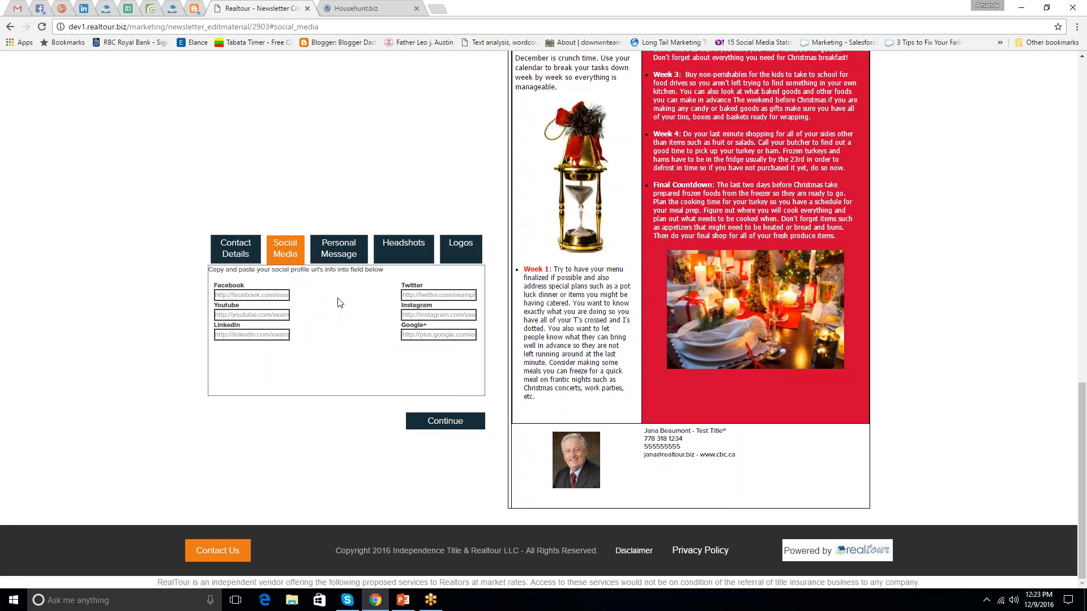
{"action": "left_click", "coordinate": [276, 295]}
{"action": "type", "text": "ww"}
{"action": "left_click", "coordinate": [266, 313]}
{"action": "type", "text": "ww"}
{"action": "left_click", "coordinate": [259, 335]}
{"action": "type", "text": "ww"}
{"action": "left_click", "coordinate": [440, 295]}
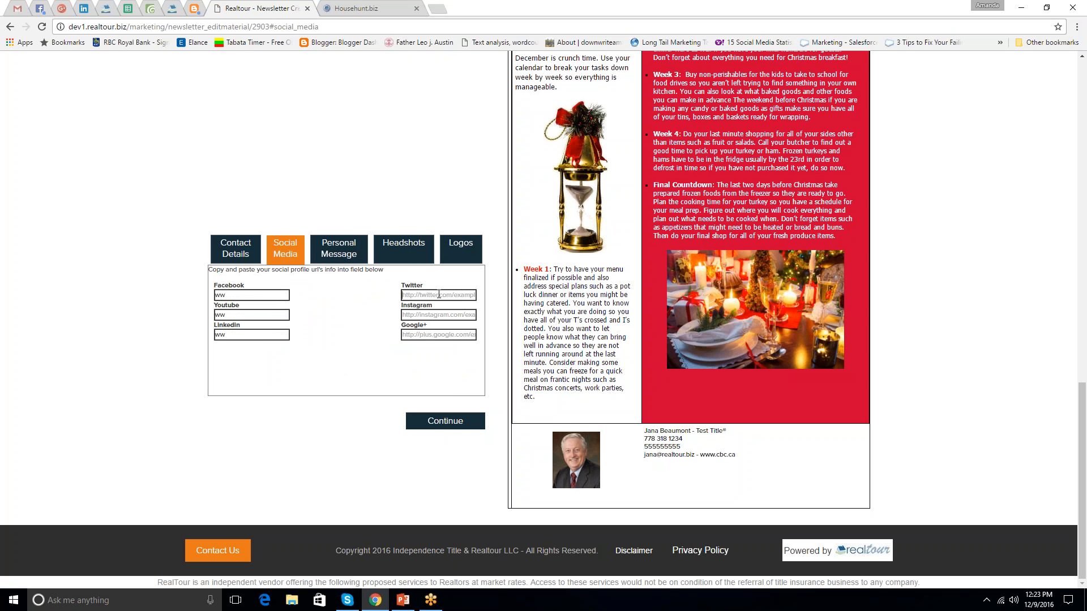
{"action": "type", "text": "ww"}
Write the newsletter's personal message as "Hello," with "Merry Christmas." on the line below.
{"action": "left_click", "coordinate": [344, 256]}
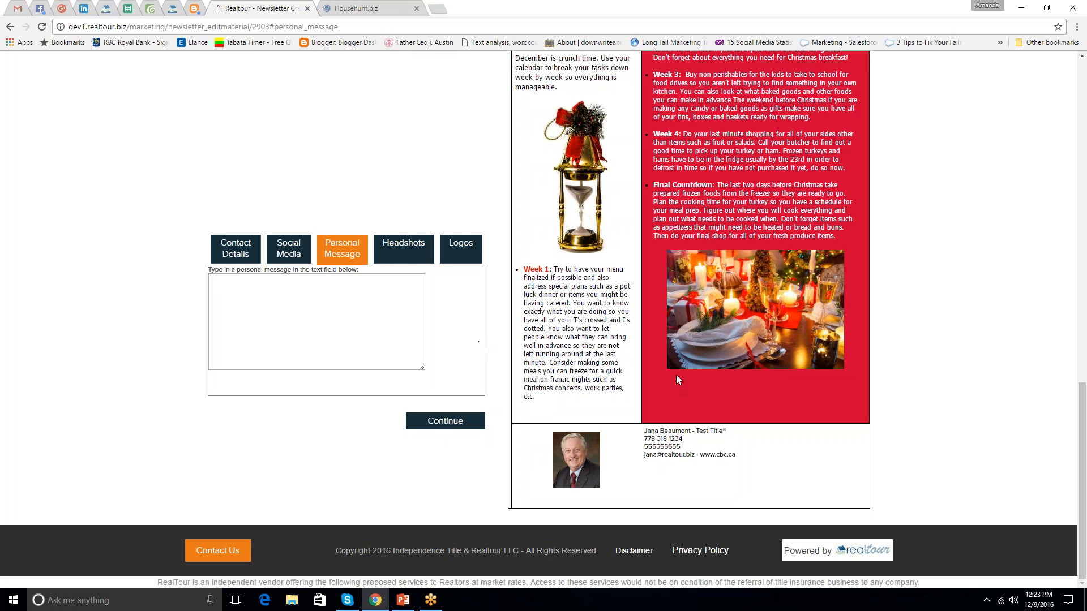
{"action": "scroll", "coordinate": [687, 383], "scroll_direction": "up", "scroll_amount": 4}
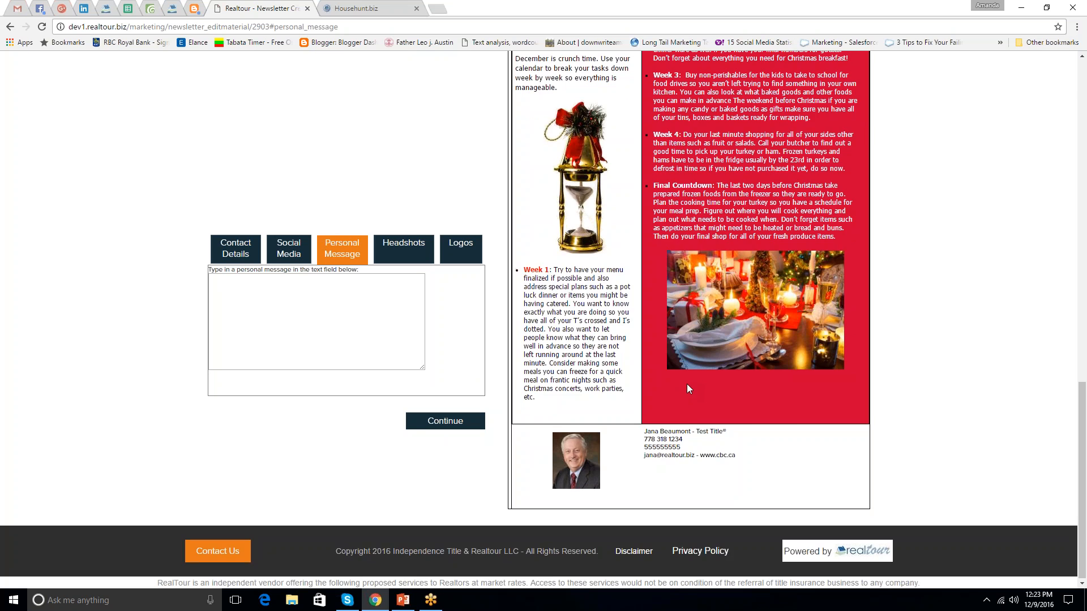
{"action": "scroll", "coordinate": [710, 334], "scroll_direction": "up", "scroll_amount": 2}
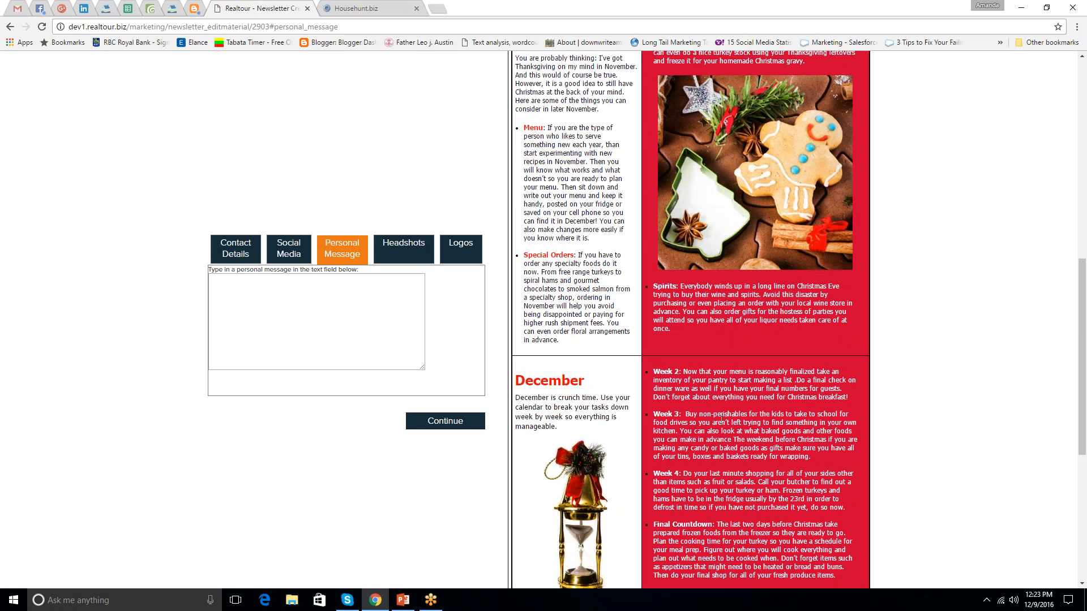
{"action": "scroll", "coordinate": [684, 236], "scroll_direction": "up", "scroll_amount": 3}
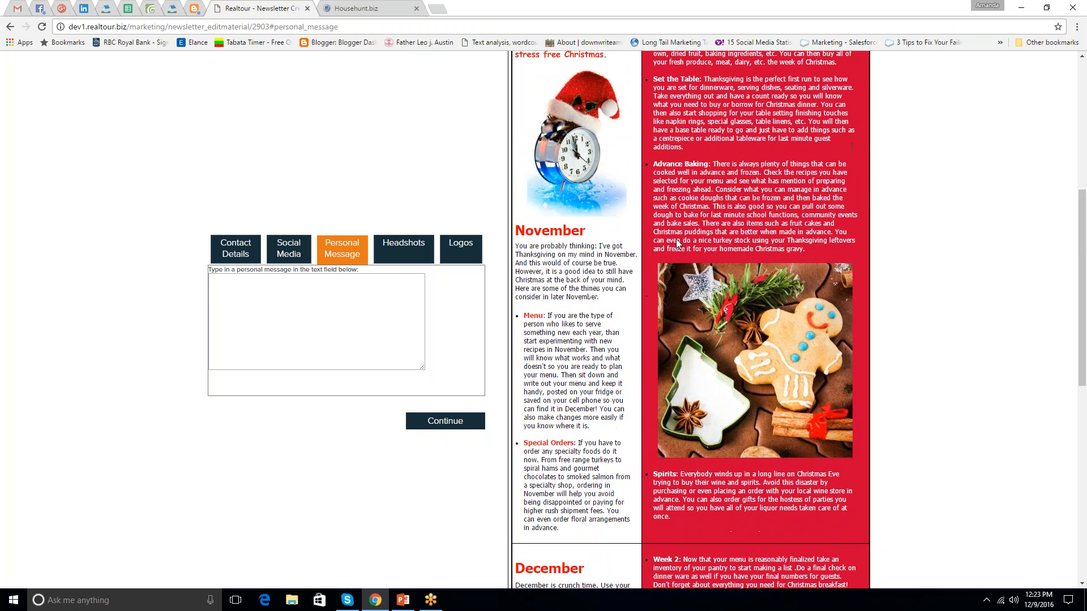
{"action": "scroll", "coordinate": [678, 243], "scroll_direction": "up", "scroll_amount": 7}
{"action": "scroll", "coordinate": [717, 252], "scroll_direction": "down", "scroll_amount": 3}
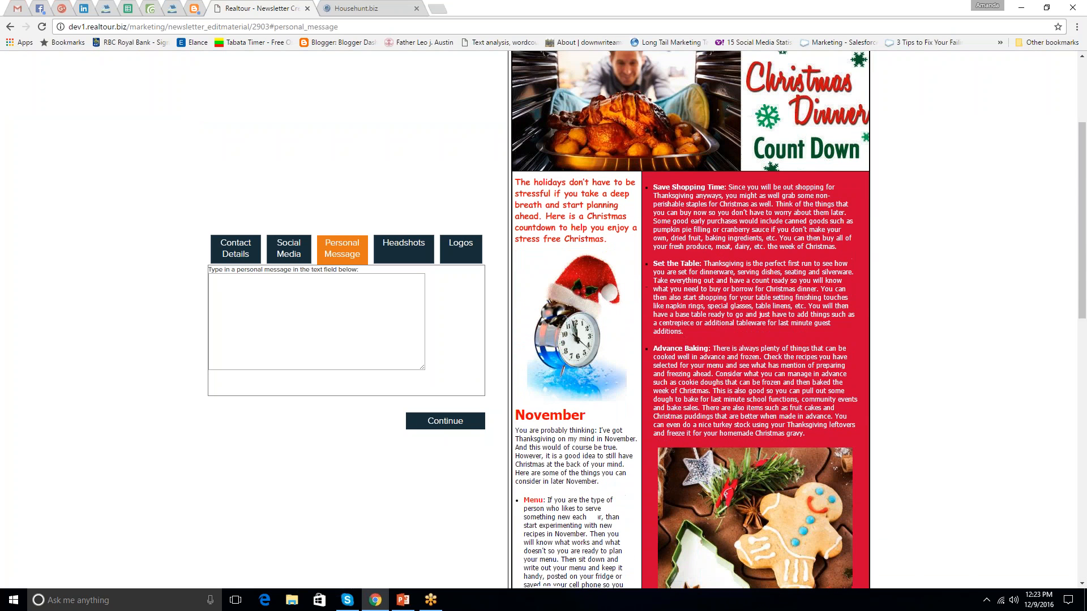
{"action": "scroll", "coordinate": [718, 279], "scroll_direction": "down", "scroll_amount": 1}
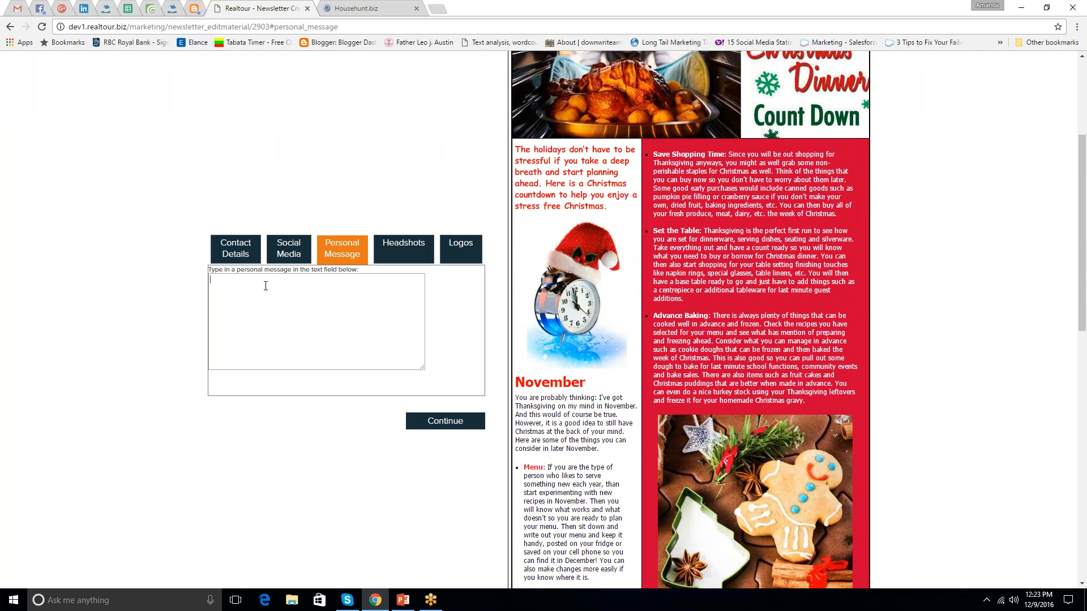
{"action": "left_click", "coordinate": [339, 294]}
{"action": "scroll", "coordinate": [877, 293], "scroll_direction": "up", "scroll_amount": 1}
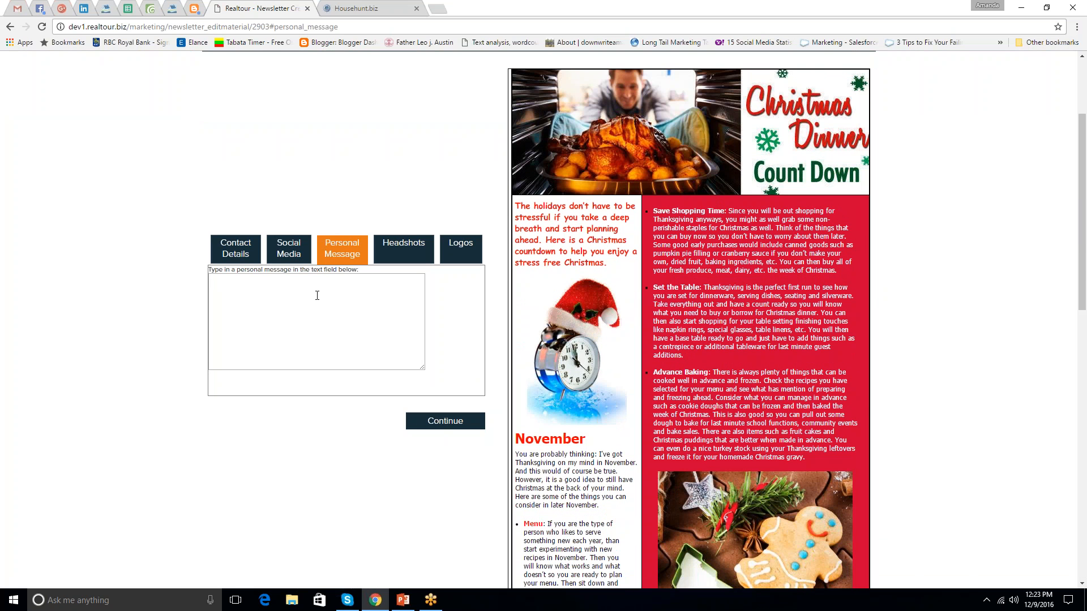
{"action": "type", "text": "Hello, "}
{"action": "type", "text": "Merry Chr"}
{"action": "type", "text": "istmas."}
{"action": "scroll", "coordinate": [441, 252], "scroll_direction": "up", "scroll_amount": 3}
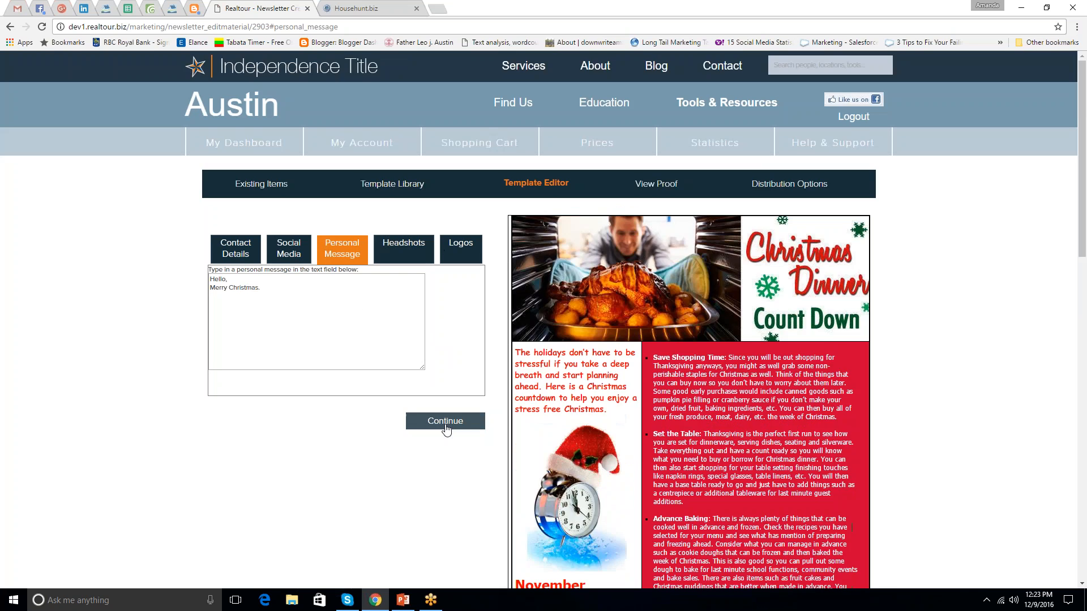
Continue from the template editor, and save the newsletter with the subject line "Merry Christmas".
{"action": "left_click", "coordinate": [446, 422]}
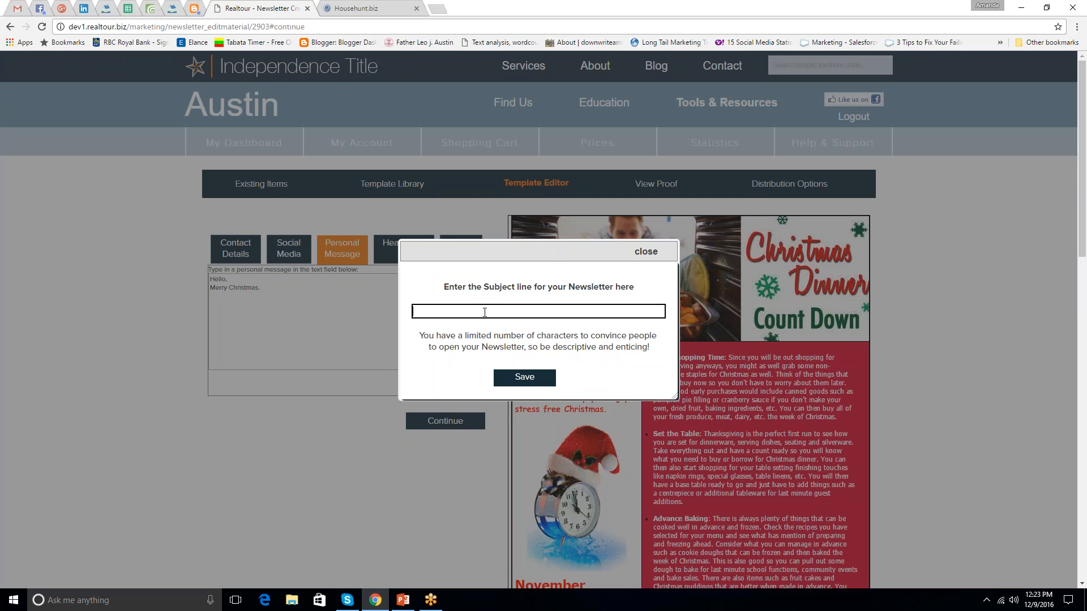
{"action": "left_click", "coordinate": [486, 312]}
{"action": "left_click", "coordinate": [490, 314]}
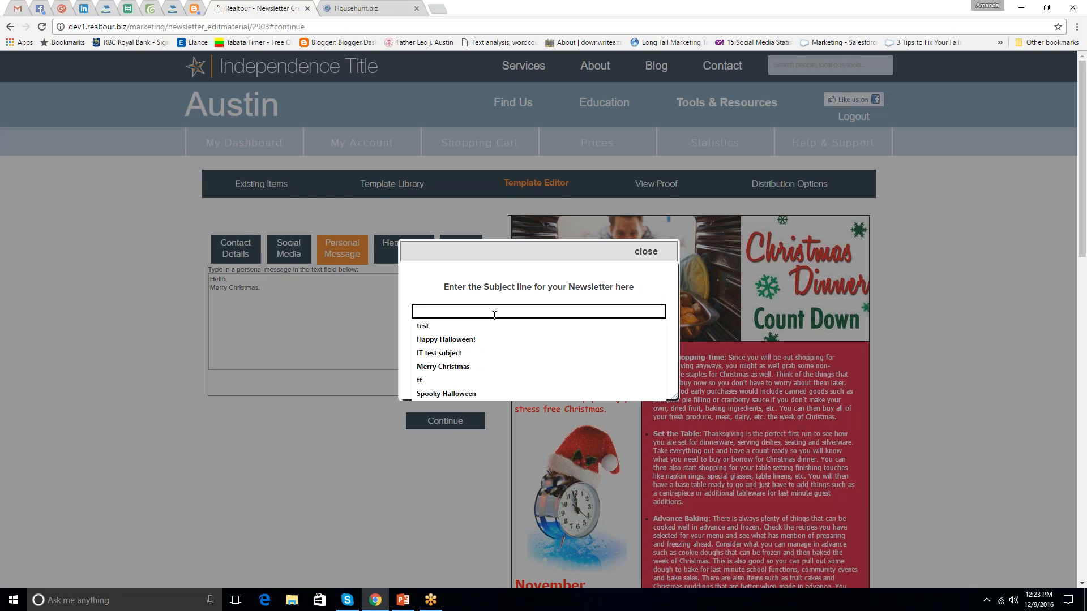
{"action": "left_click", "coordinate": [466, 367]}
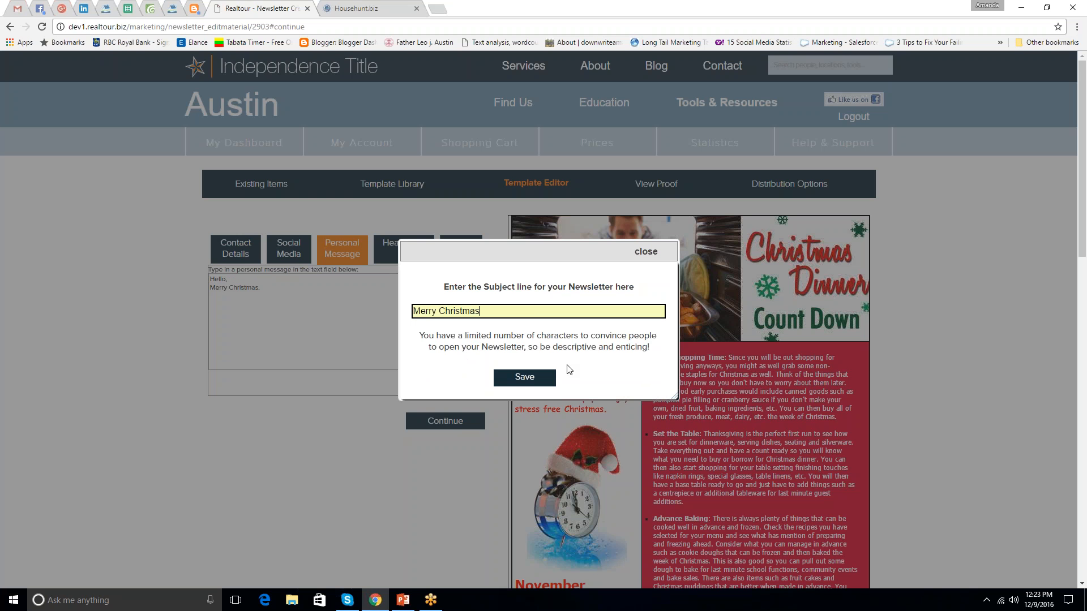
{"action": "left_click", "coordinate": [525, 378]}
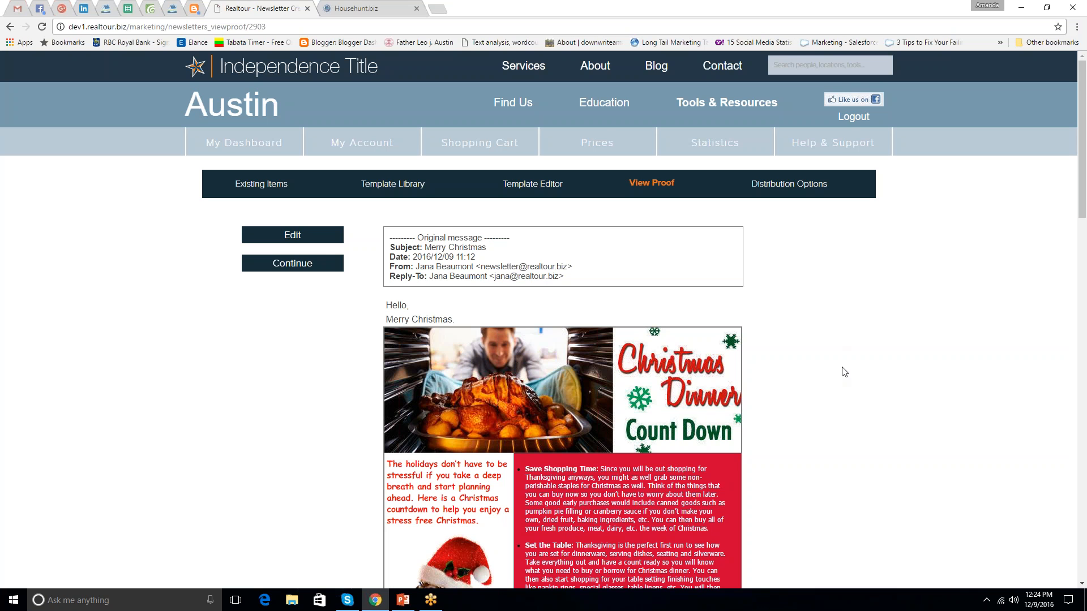
Review the newsletter proof from the personal message down to the footer's contact details and social media icons.
{"action": "scroll", "coordinate": [843, 366], "scroll_direction": "down", "scroll_amount": 15}
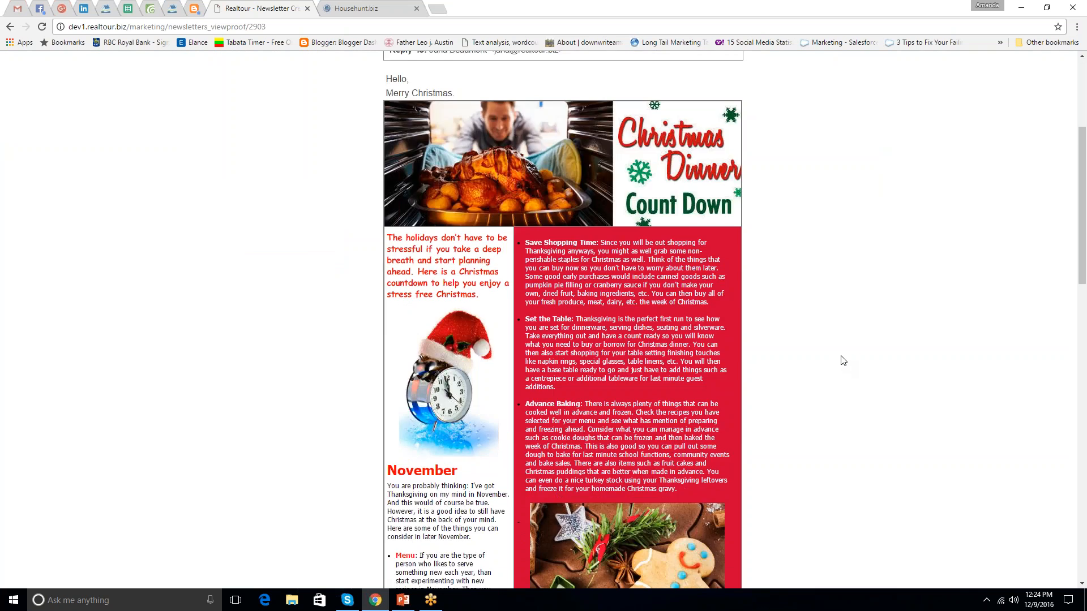
{"action": "scroll", "coordinate": [842, 355], "scroll_direction": "down", "scroll_amount": 3}
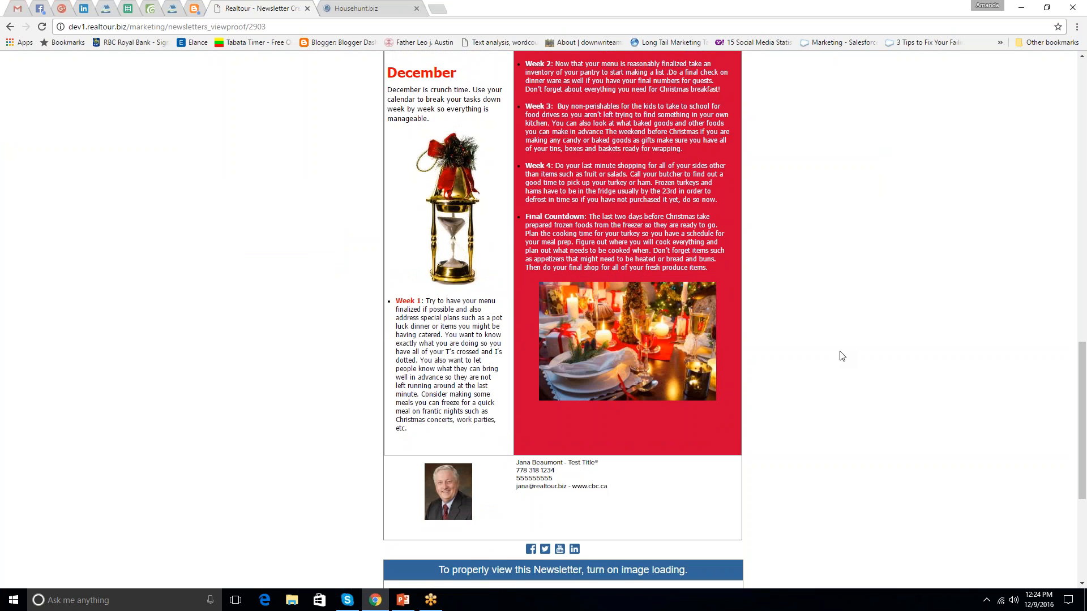
{"action": "scroll", "coordinate": [842, 356], "scroll_direction": "up", "scroll_amount": 2}
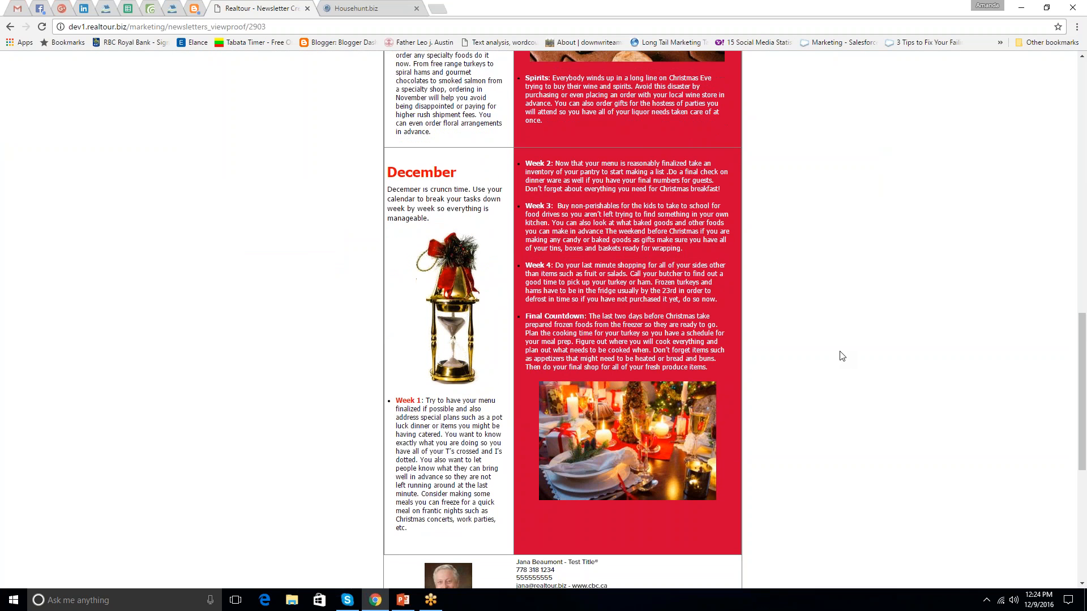
{"action": "scroll", "coordinate": [842, 355], "scroll_direction": "down", "scroll_amount": 2}
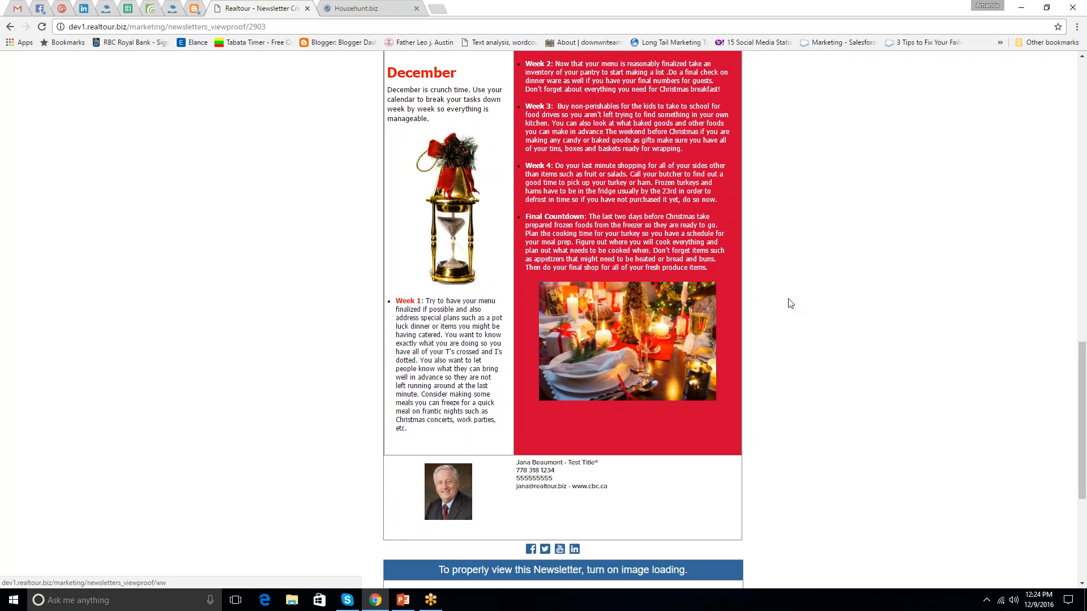
{"action": "scroll", "coordinate": [795, 308], "scroll_direction": "up", "scroll_amount": 3}
{"action": "scroll", "coordinate": [796, 308], "scroll_direction": "up", "scroll_amount": 8}
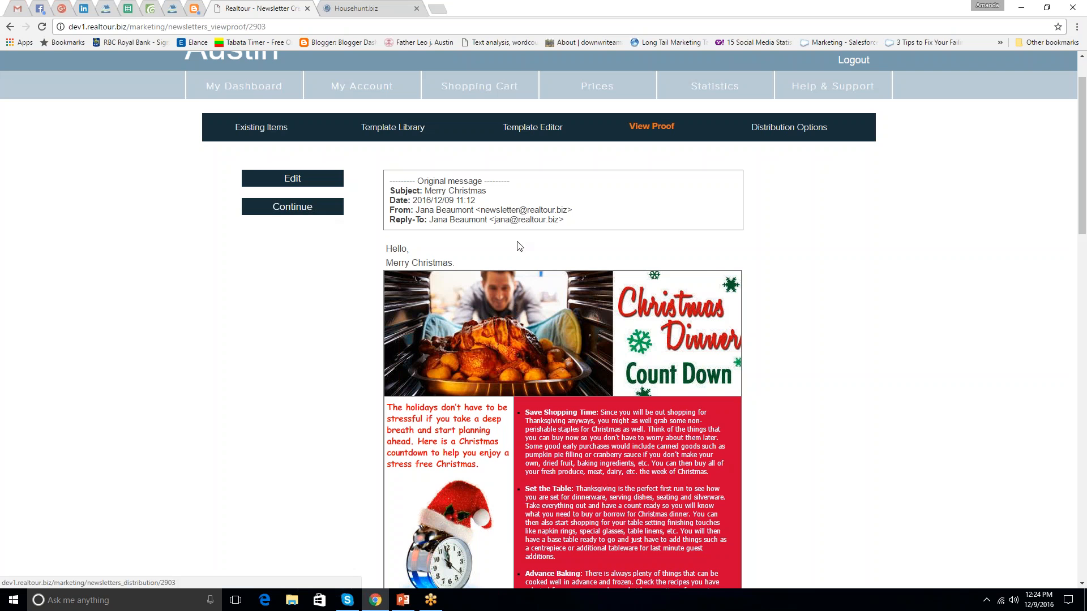
Continue to the distribution options, open the email contacts and distribution lists, and continue without choosing any recipients.
{"action": "left_click", "coordinate": [291, 206]}
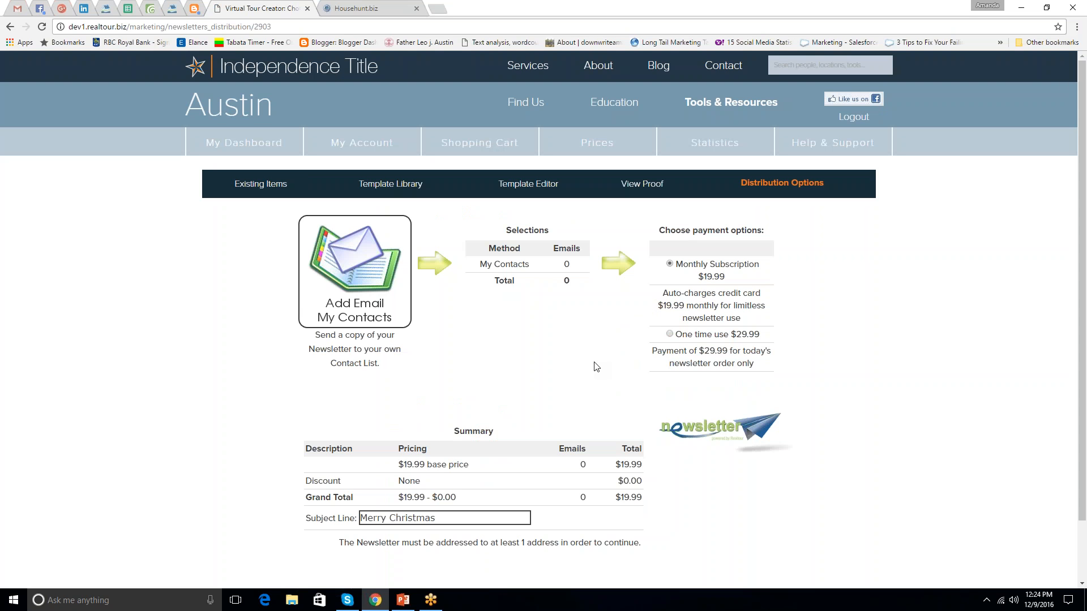
{"action": "left_click", "coordinate": [336, 272]}
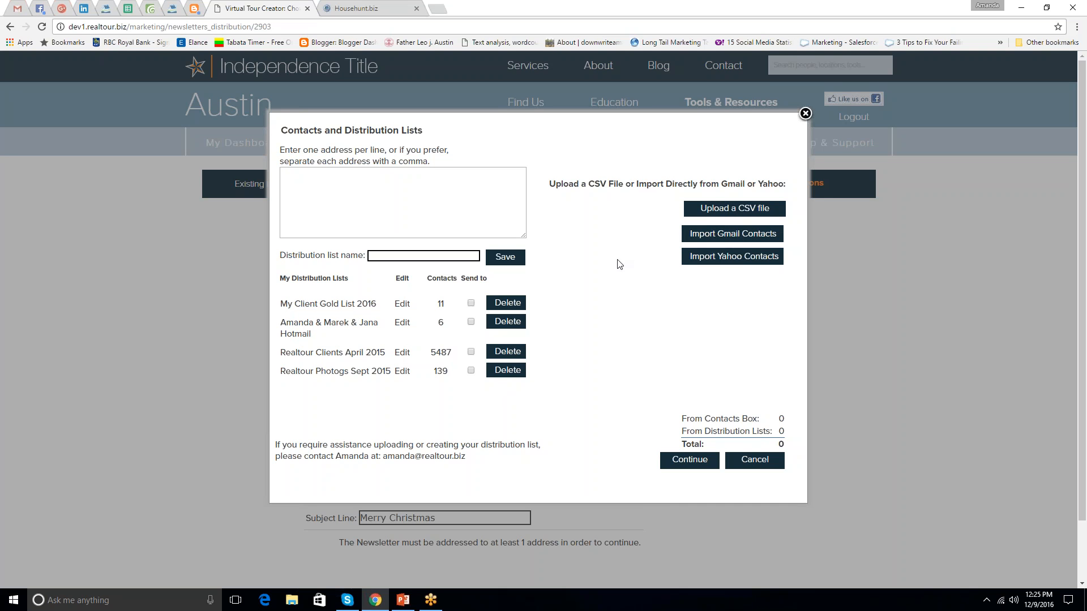
{"action": "left_click", "coordinate": [699, 468]}
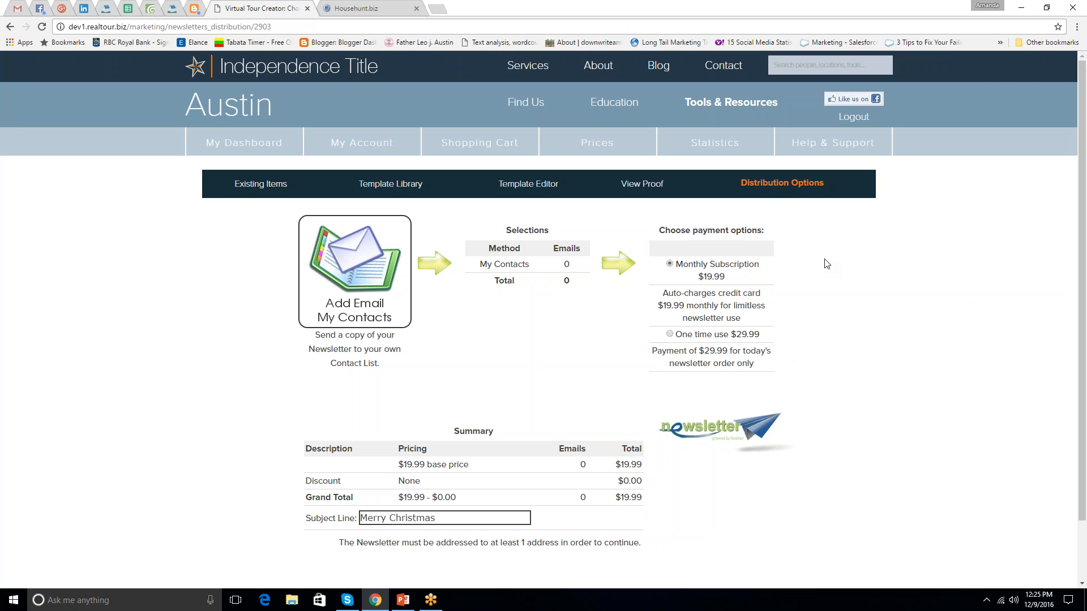
Return to the dashboard's newsletter tool and create a 'Build My Own' newsletter named "Hello Nov 9".
{"action": "left_click", "coordinate": [254, 144]}
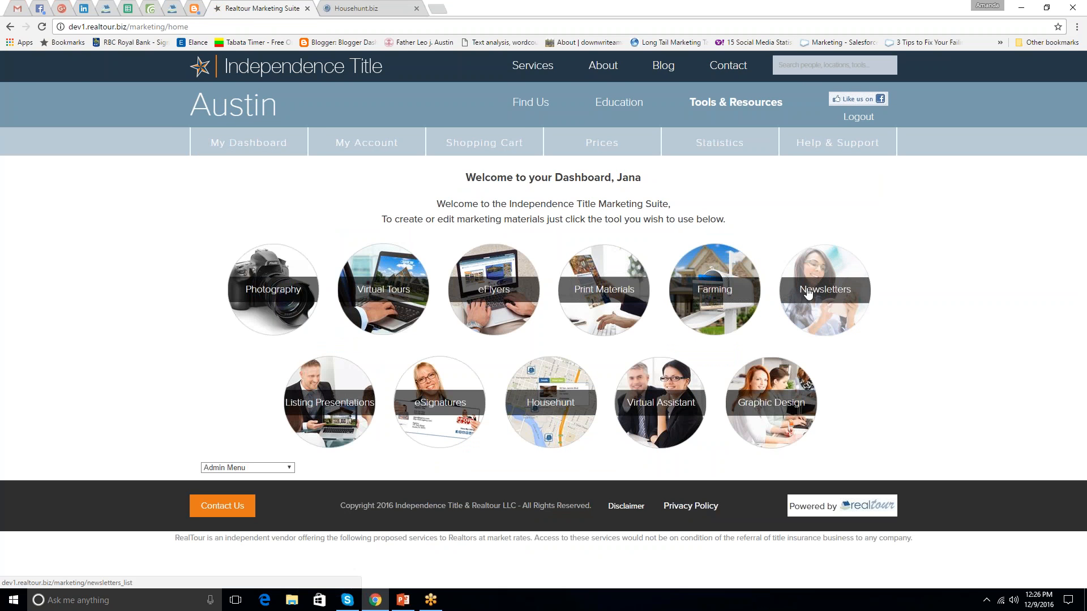
{"action": "left_click", "coordinate": [807, 293]}
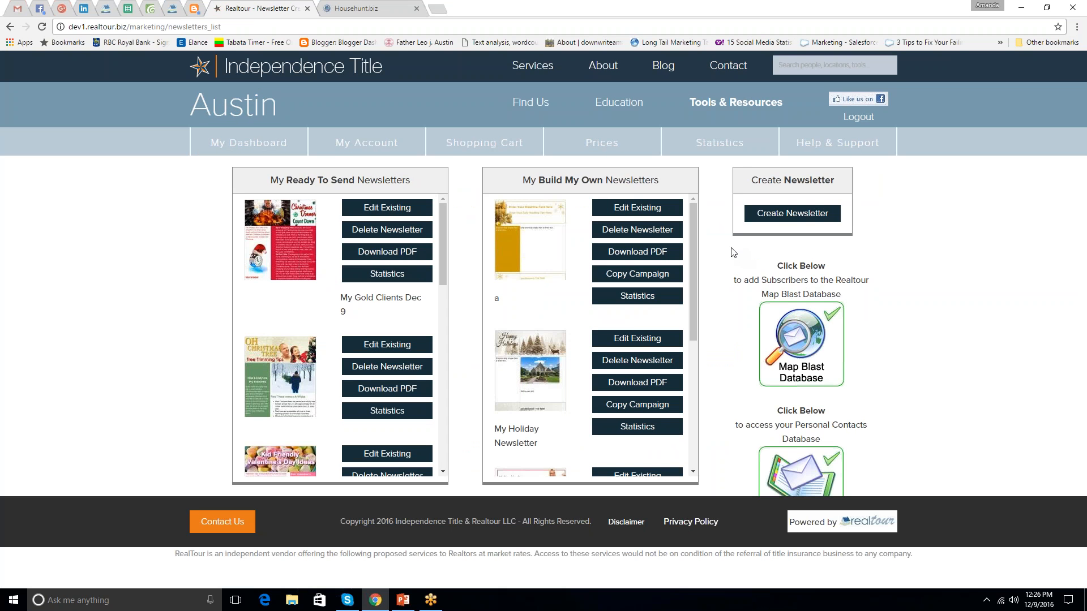
{"action": "left_click", "coordinate": [764, 215]}
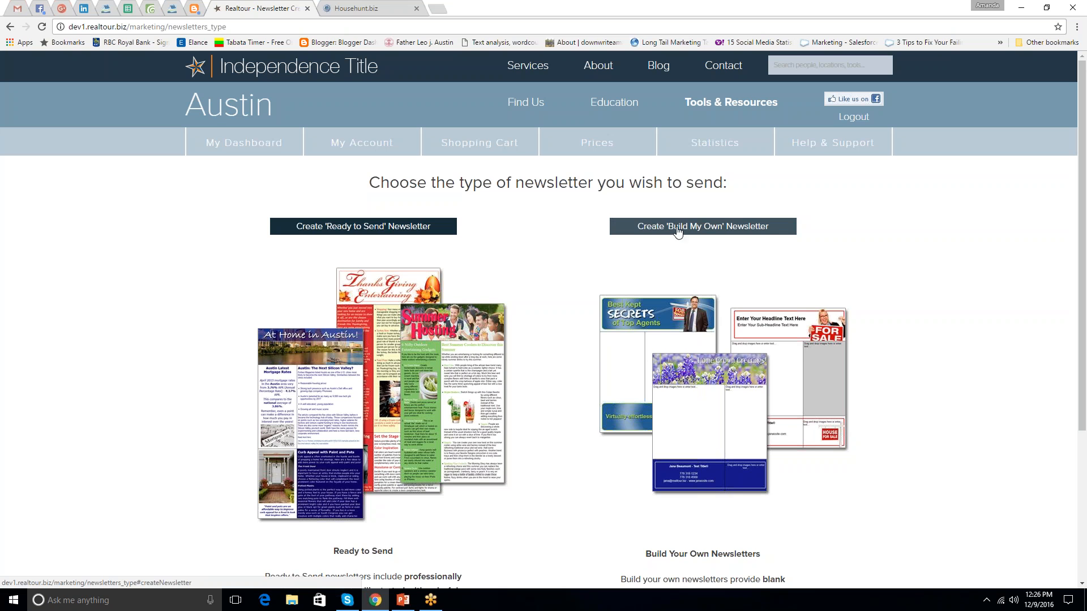
{"action": "left_click", "coordinate": [678, 227]}
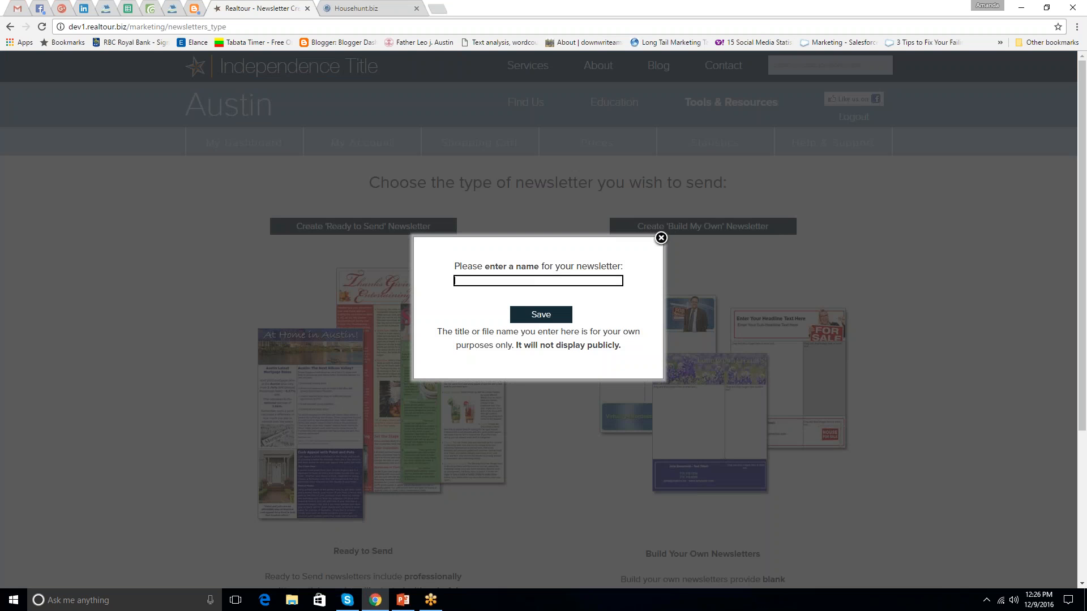
{"action": "type", "text": "Hello Nov 9"}
{"action": "left_click", "coordinate": [535, 315]}
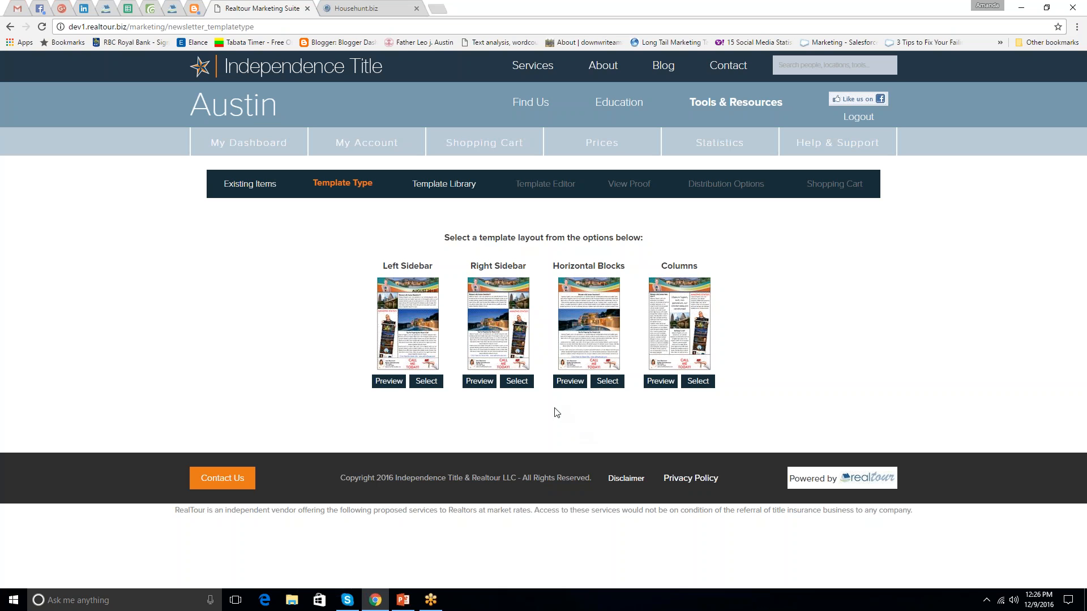
Preview and select the Left Sidebar layout, and choose the Happy Holidays template from the Holidays category.
{"action": "left_click", "coordinate": [388, 382]}
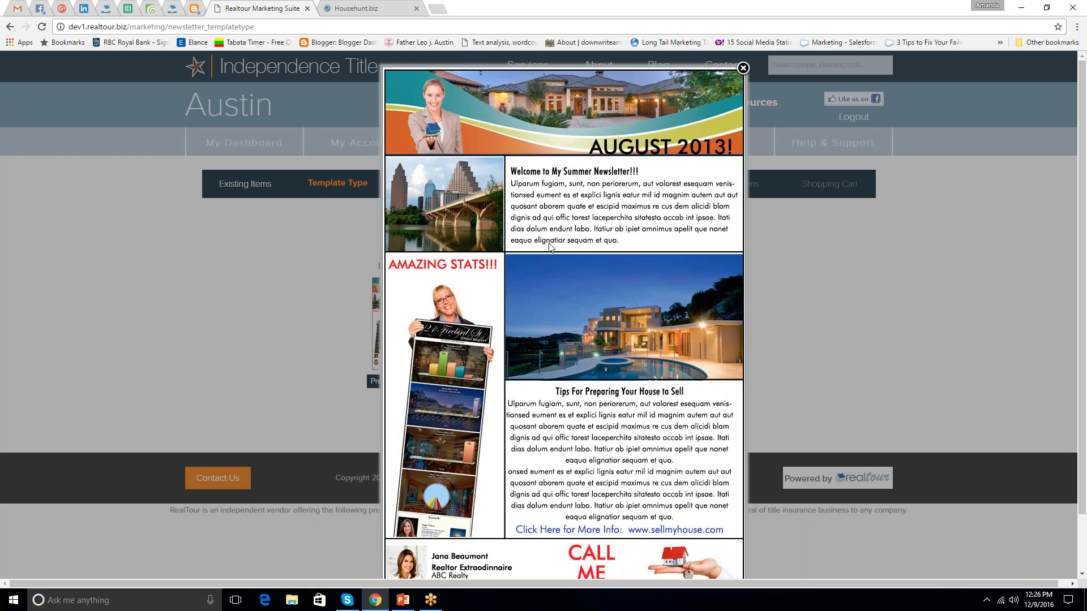
{"action": "left_click", "coordinate": [743, 68]}
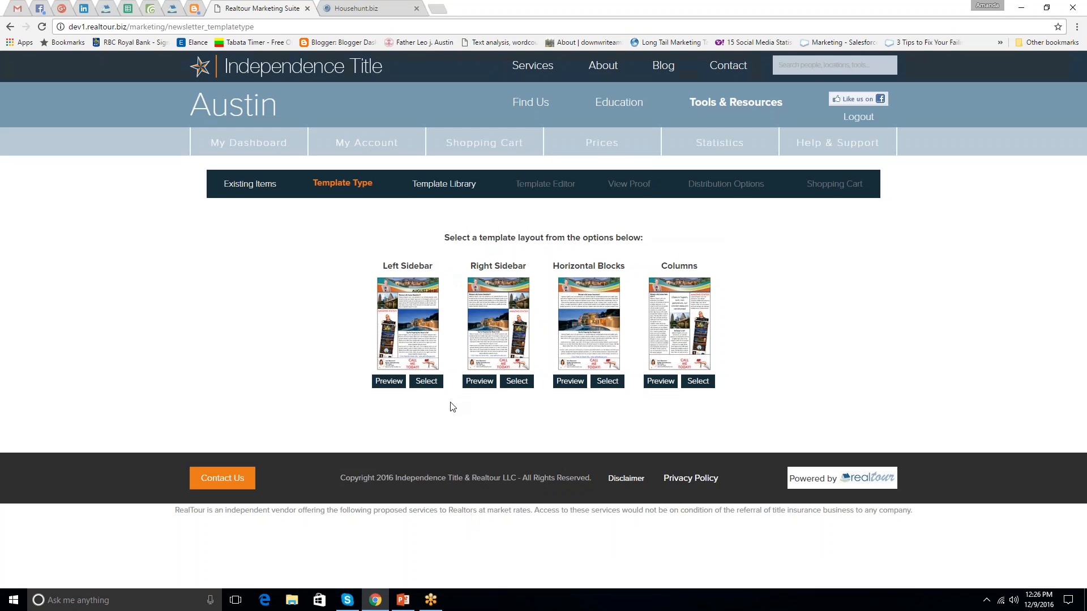
{"action": "left_click", "coordinate": [427, 382]}
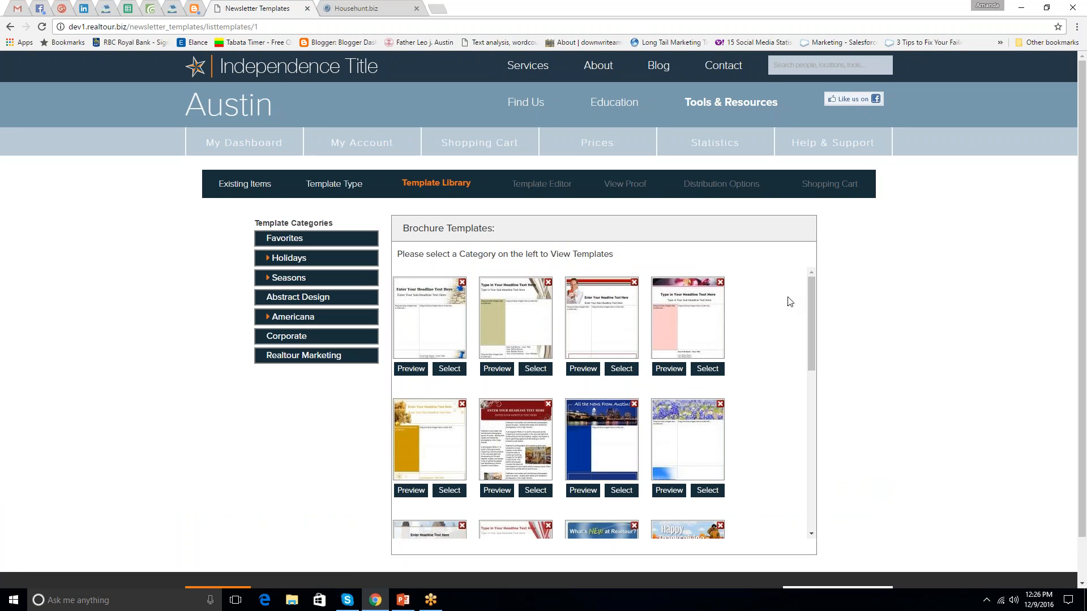
{"action": "left_click", "coordinate": [289, 258]}
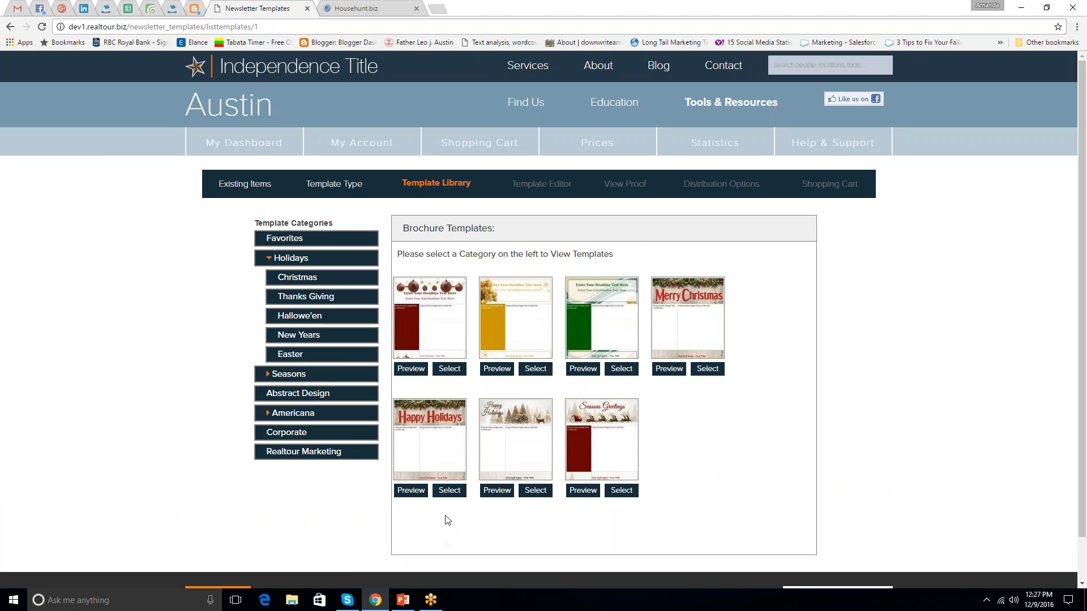
{"action": "left_click", "coordinate": [449, 490]}
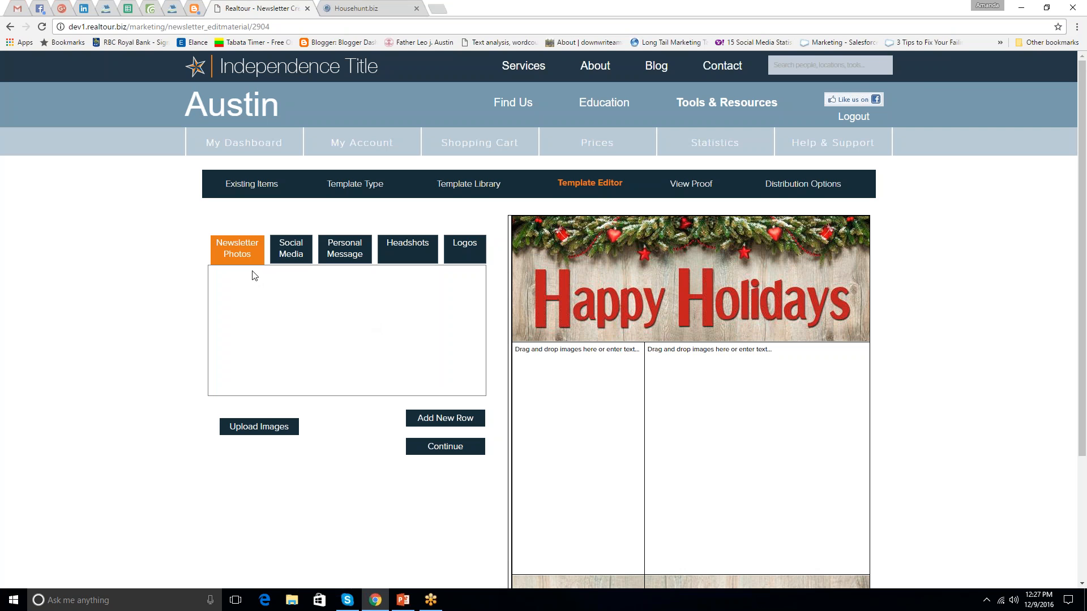
Upload the image agent_keys_sale_sign_cutout from the Pictures folder to the newsletter photos.
{"action": "left_click", "coordinate": [272, 429]}
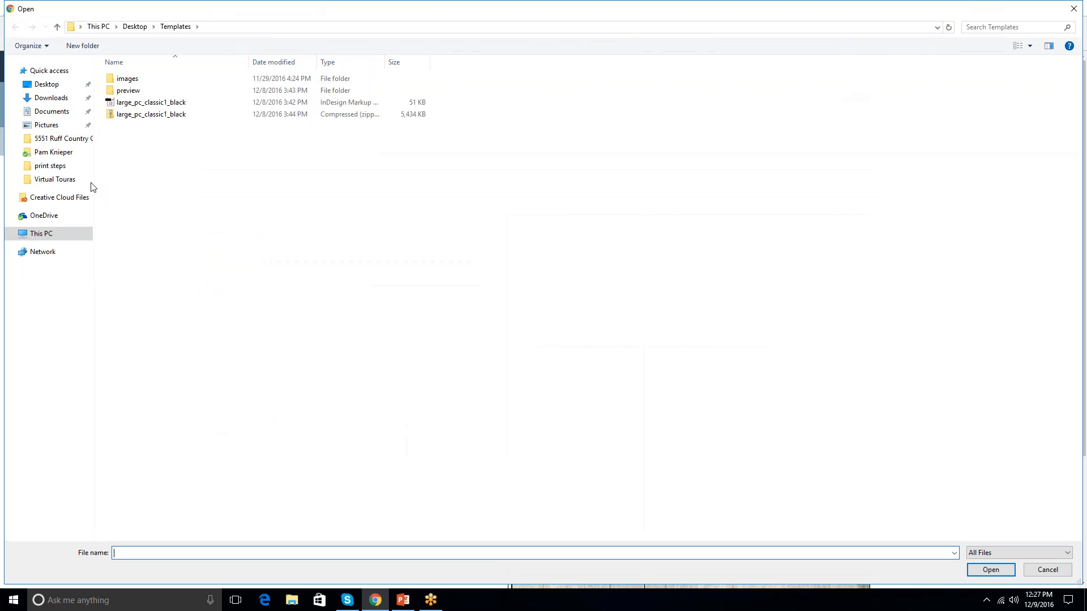
{"action": "left_click", "coordinate": [55, 126]}
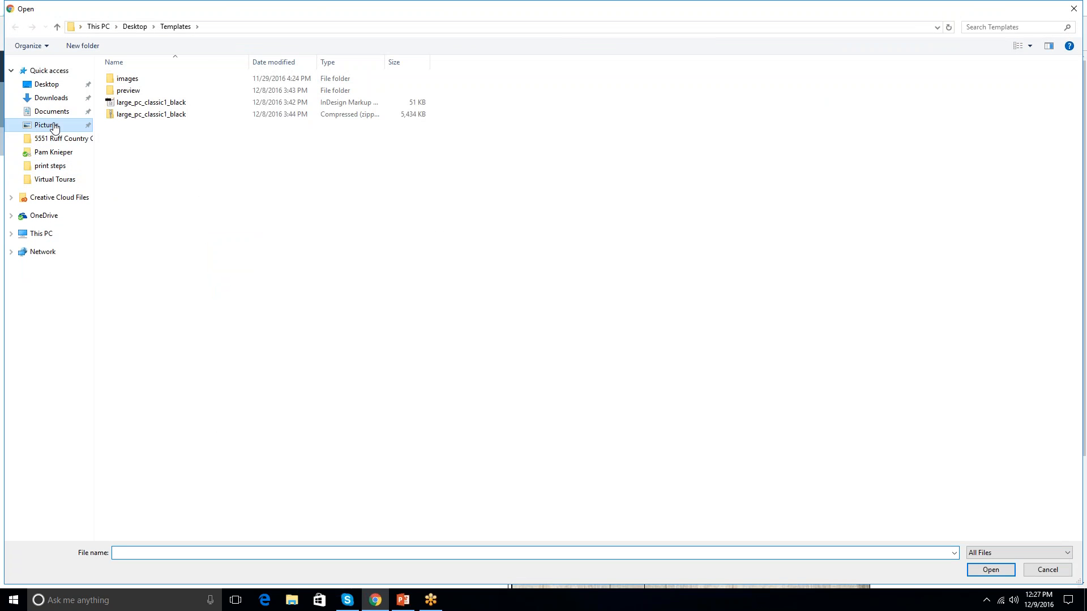
{"action": "left_click", "coordinate": [136, 177]}
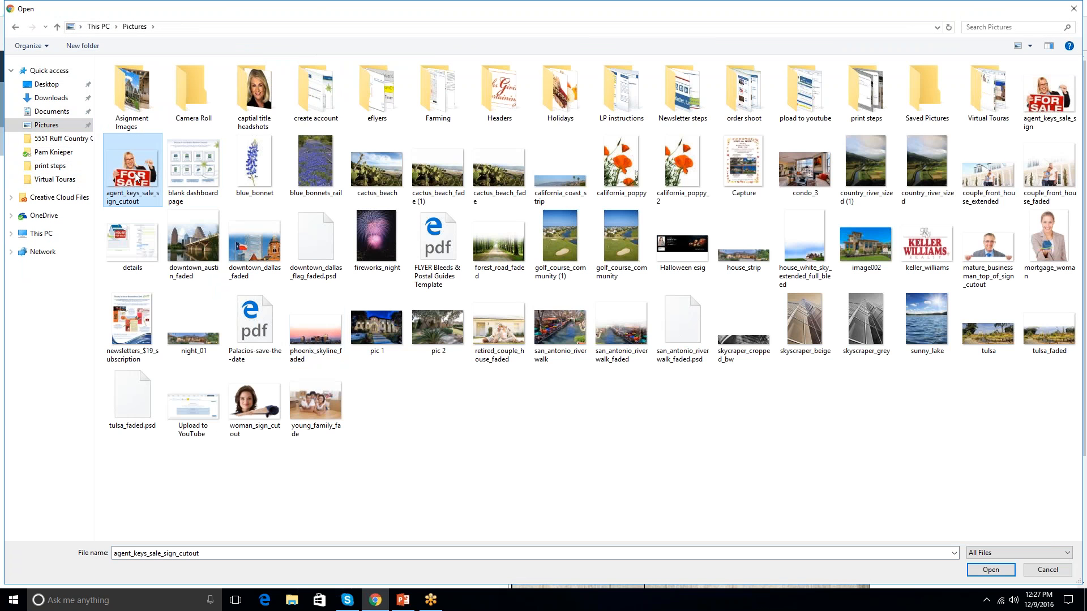
{"action": "left_click", "coordinate": [984, 571]}
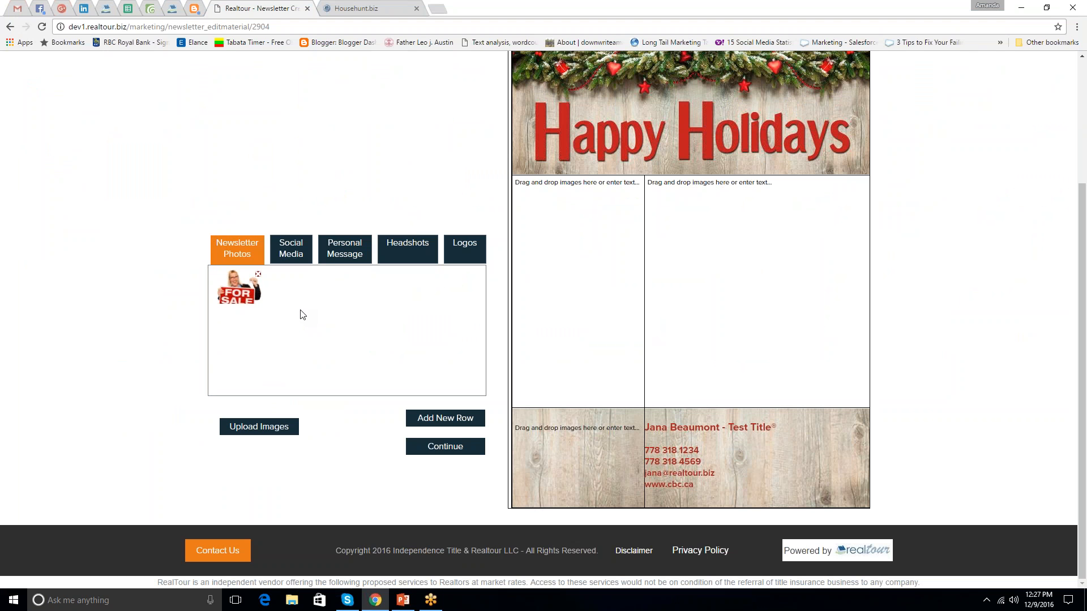
Place the uploaded For Sale photo in the newsletter's wide body column and enlarge it to a bit more than half the column's width.
{"action": "left_click_drag", "start_coordinate": [239, 295], "coordinate": [744, 239]}
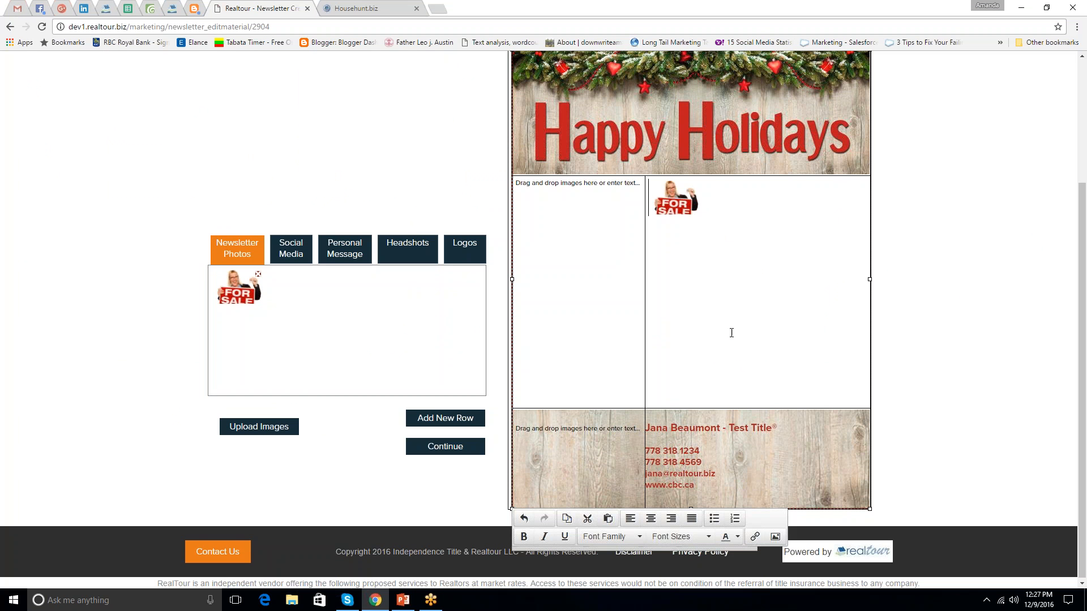
{"action": "double_click", "coordinate": [693, 206]}
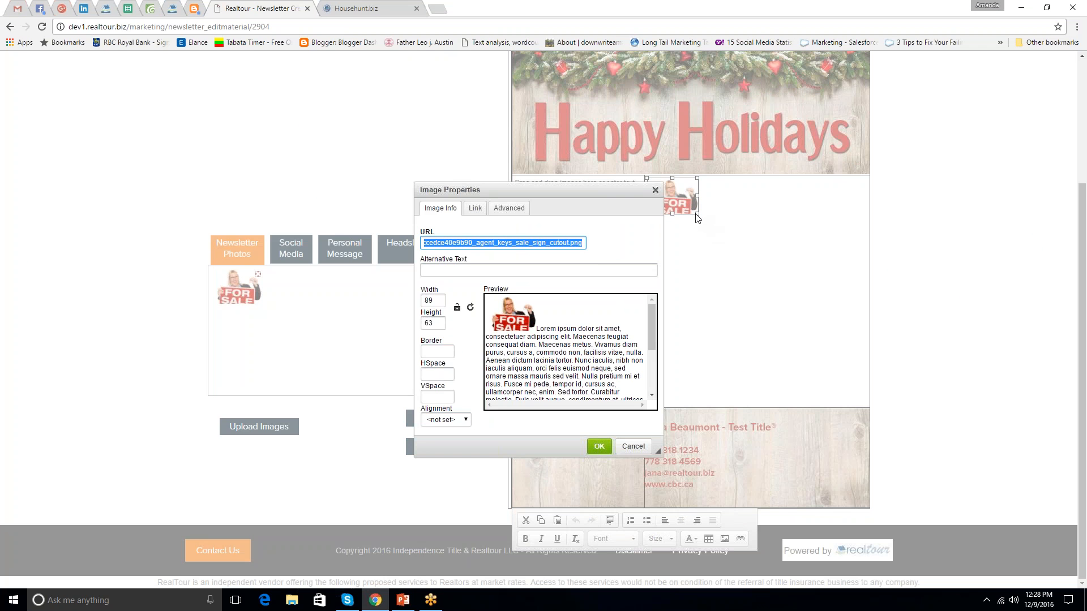
{"action": "left_click", "coordinate": [632, 447]}
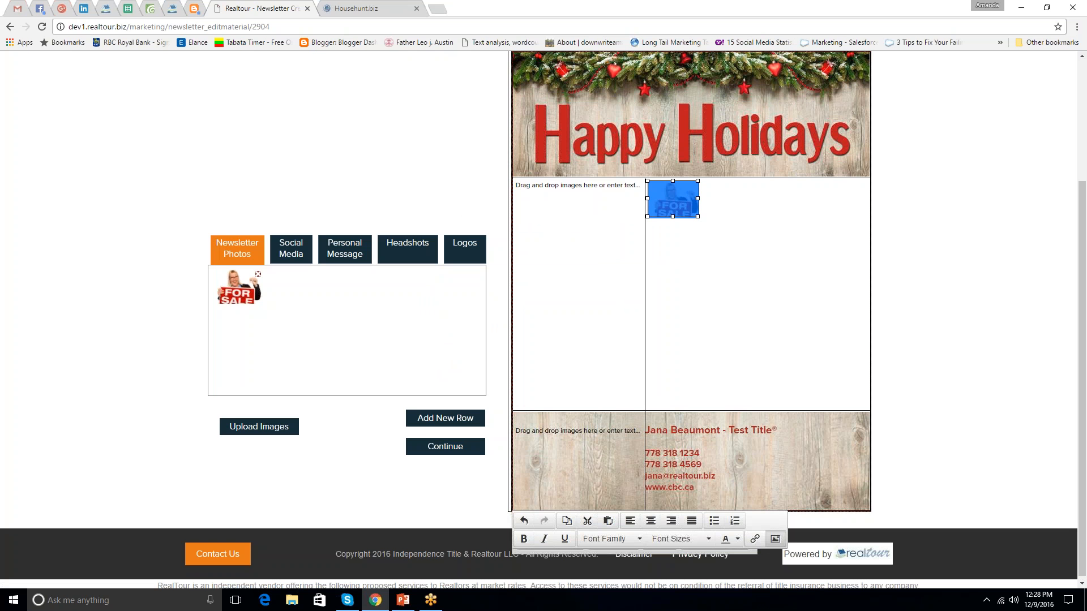
{"action": "left_click_drag", "start_coordinate": [698, 217], "coordinate": [777, 291]}
Replace the narrow body column's placeholder with the text "Copy" and make it bold.
{"action": "left_click", "coordinate": [544, 202]}
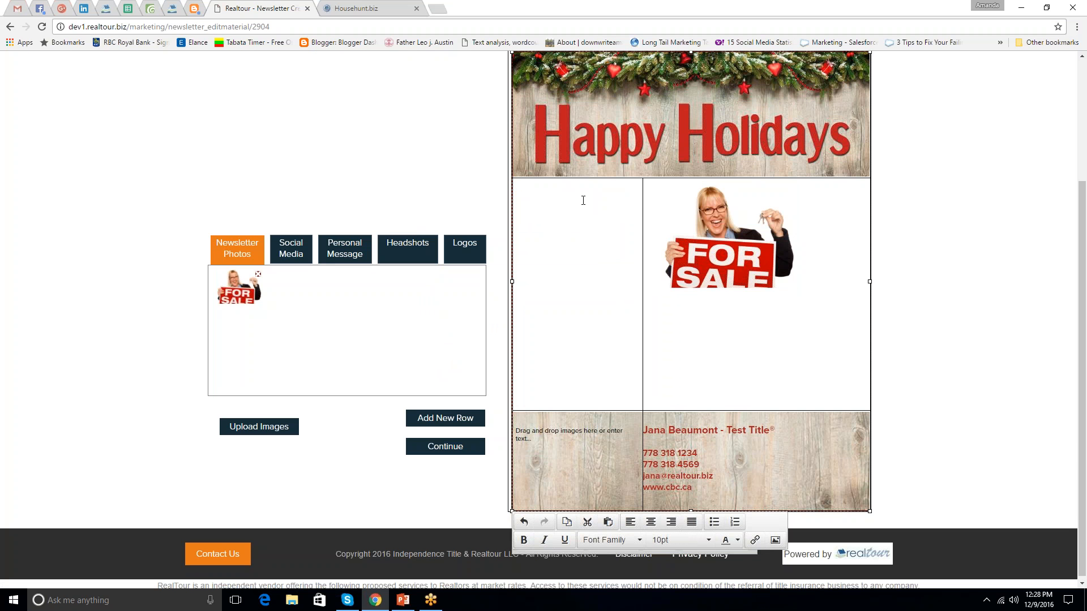
{"action": "type", "text": "Copy"}
{"action": "left_click", "coordinate": [703, 323]}
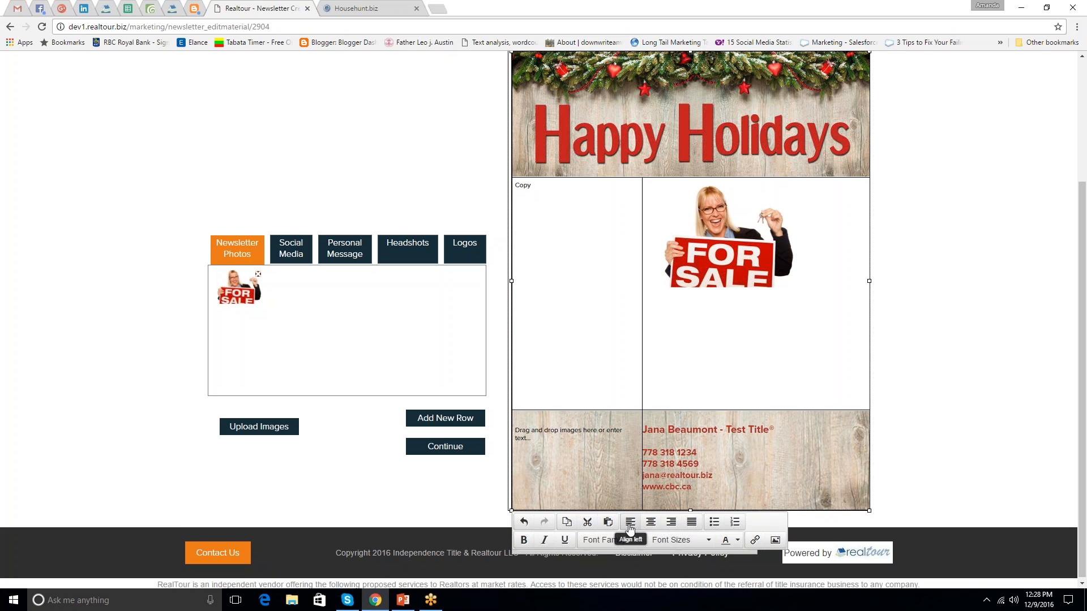
{"action": "left_click_drag", "start_coordinate": [532, 185], "coordinate": [510, 186]}
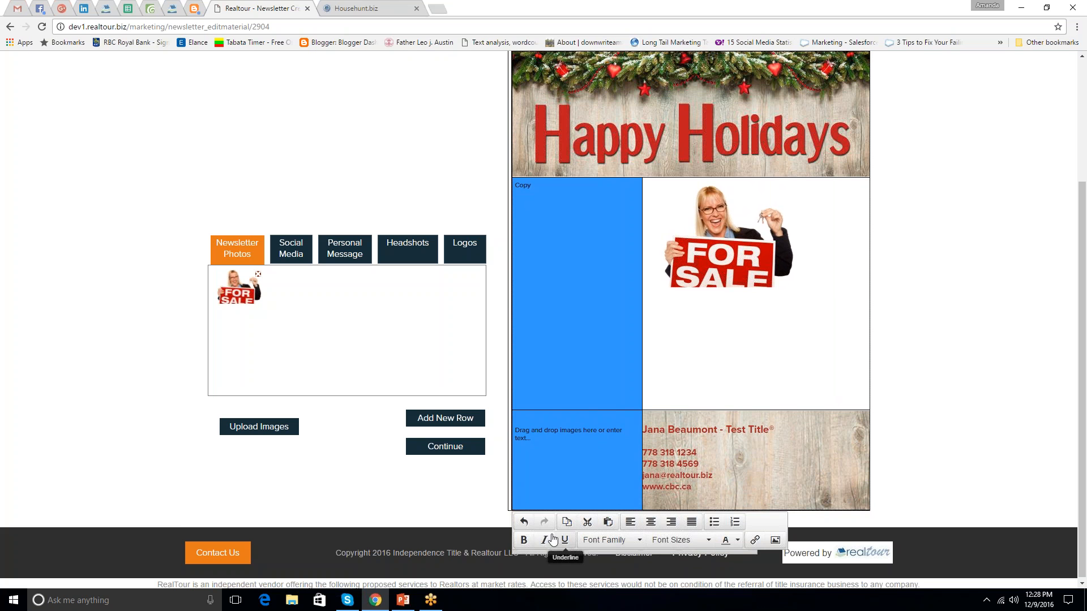
{"action": "left_click", "coordinate": [523, 539]}
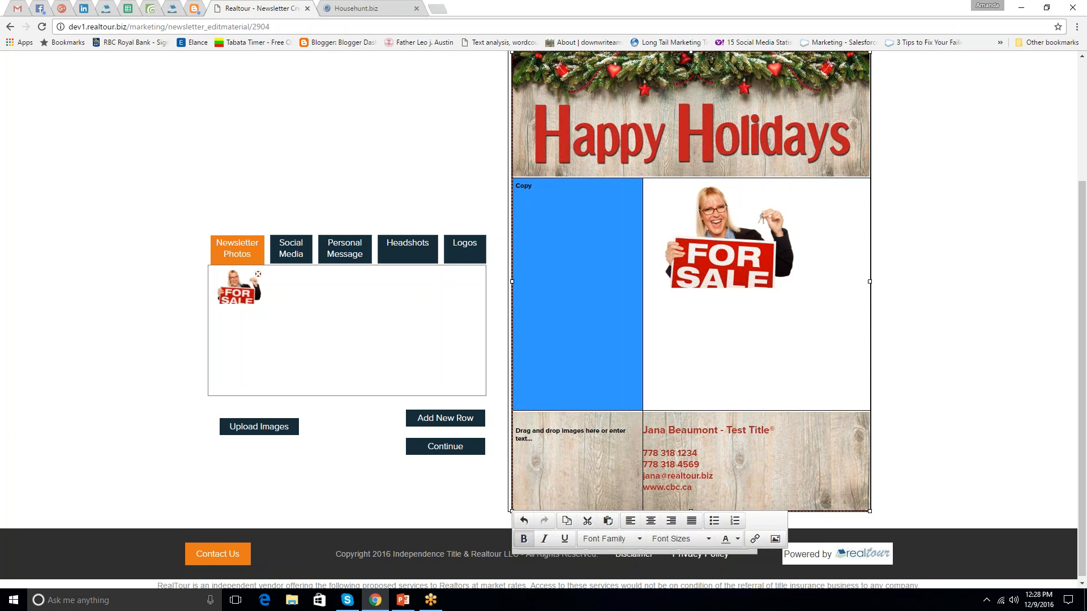
{"action": "left_click", "coordinate": [604, 353]}
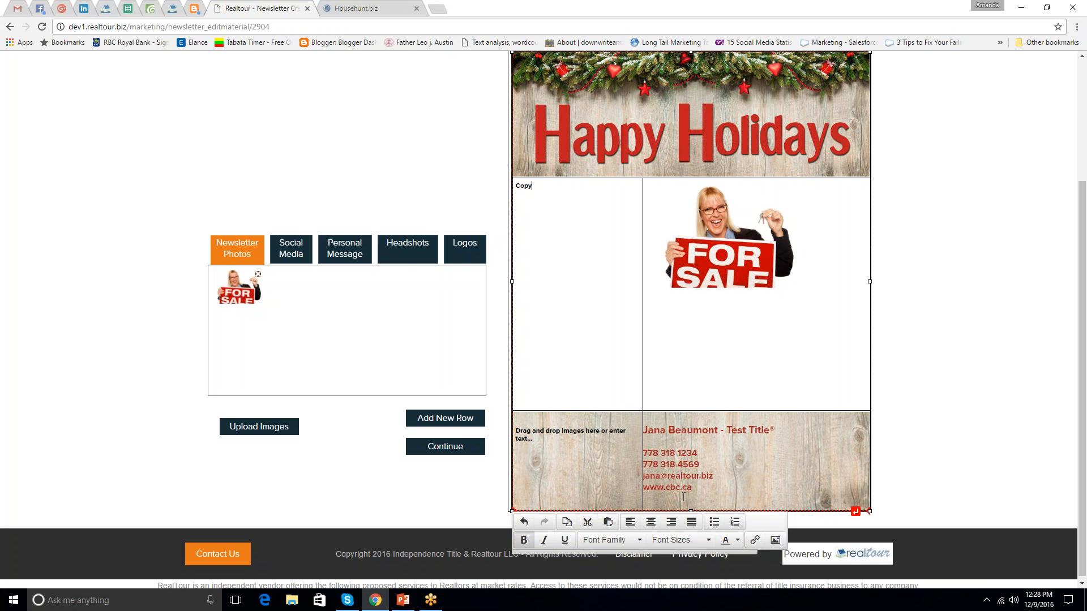
Add the grey-haired man's headshot to the footer cell beside the contact details.
{"action": "left_click", "coordinate": [408, 249]}
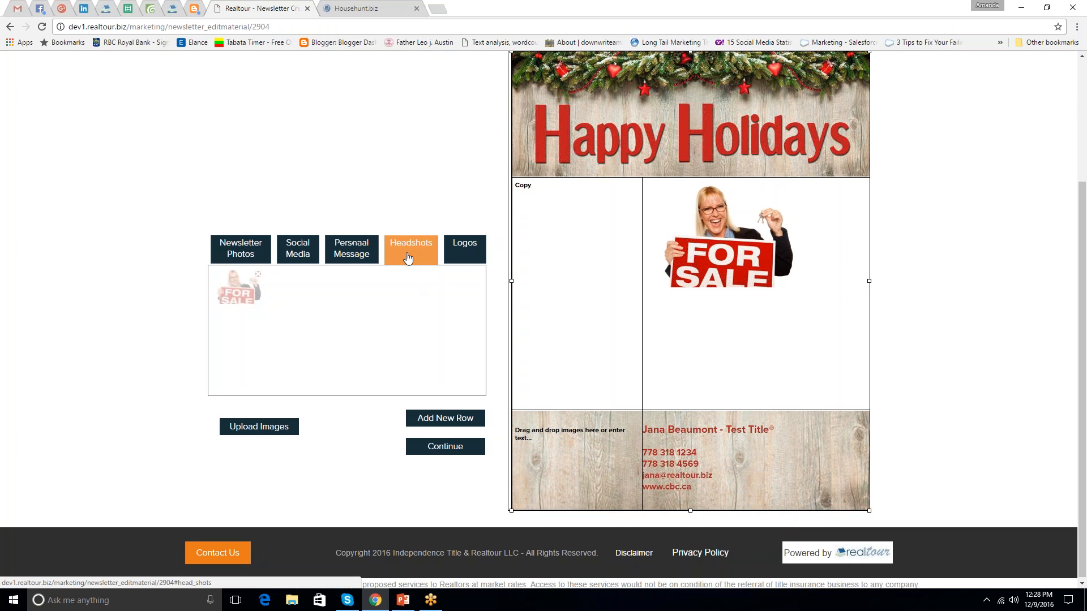
{"action": "left_click_drag", "start_coordinate": [286, 308], "coordinate": [566, 453]}
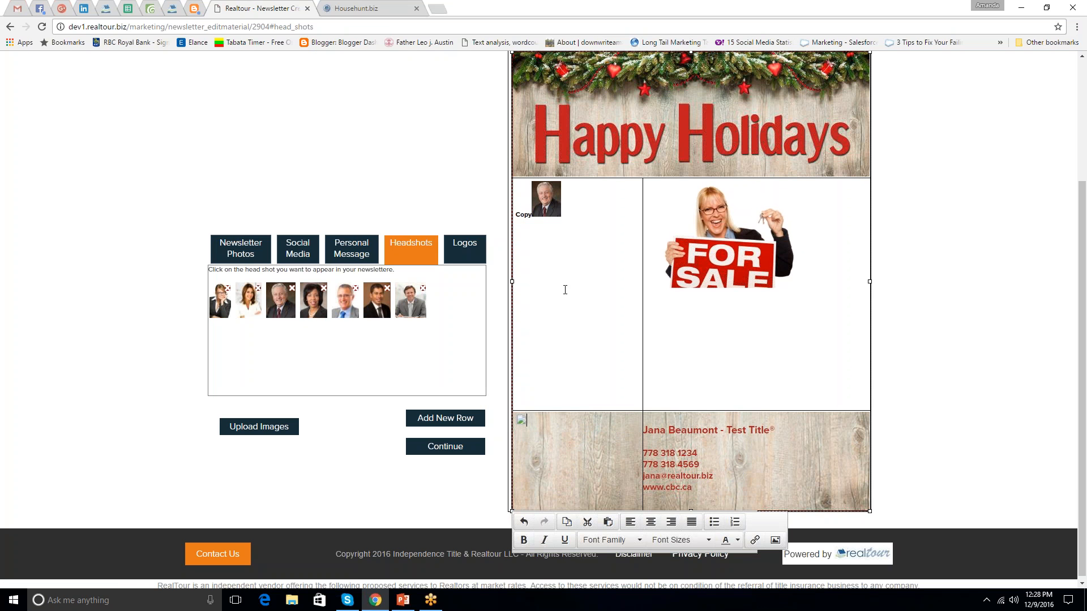
{"action": "left_click_drag", "start_coordinate": [546, 199], "coordinate": [564, 471]}
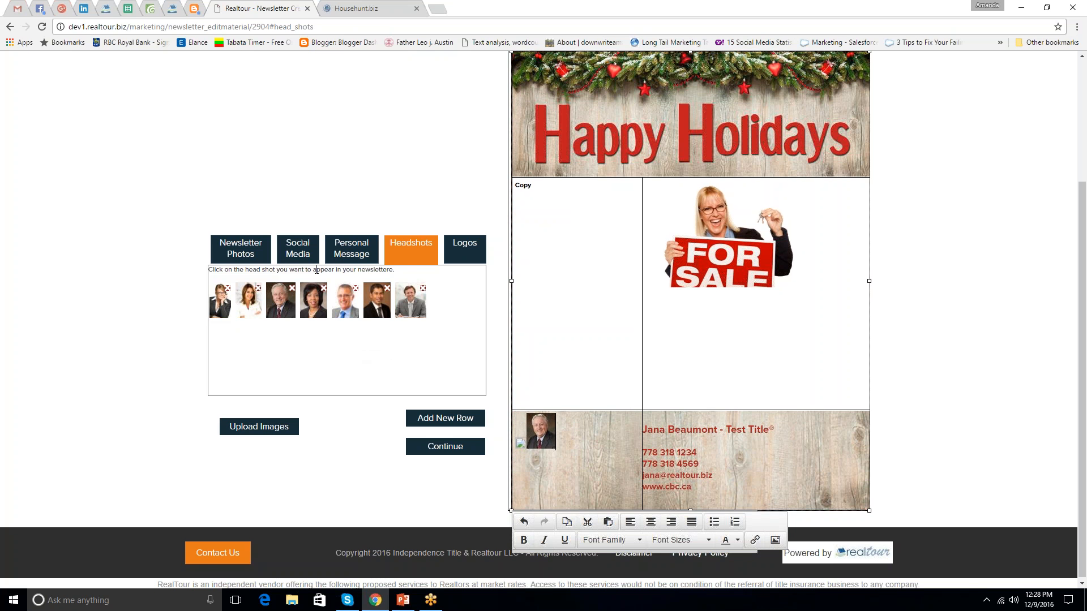
Look through the social media, personal message, headshot and logo options available for the newsletter.
{"action": "left_click", "coordinate": [295, 249]}
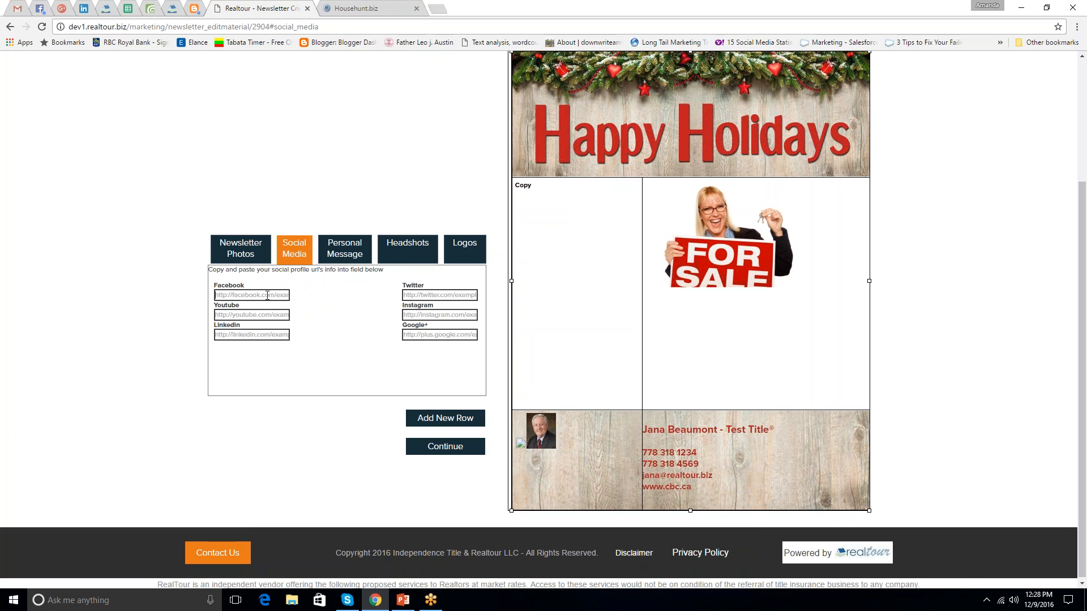
{"action": "left_click", "coordinate": [349, 254]}
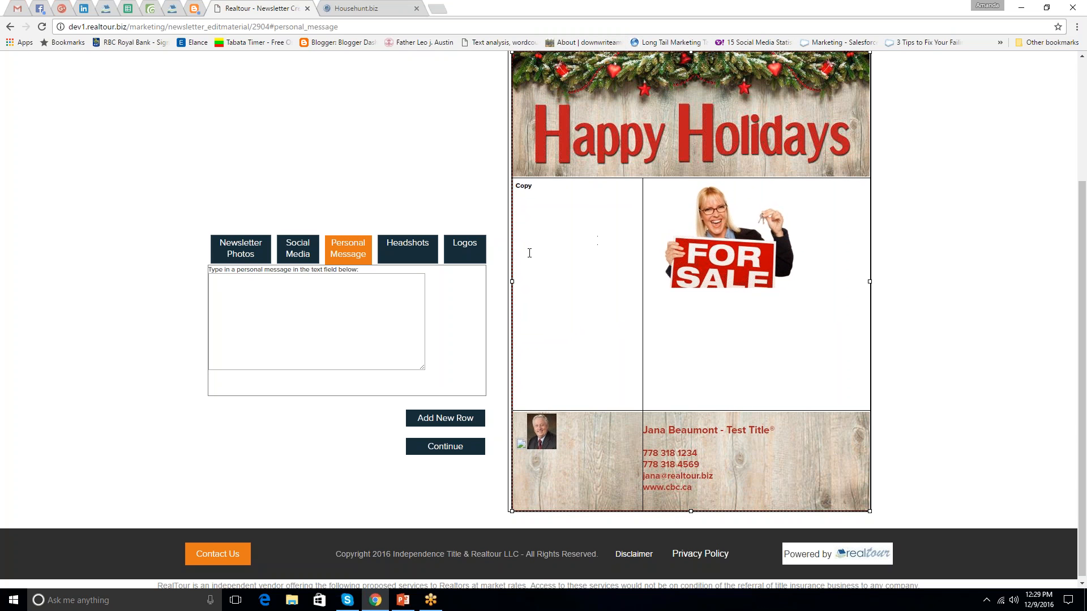
{"action": "left_click", "coordinate": [407, 252]}
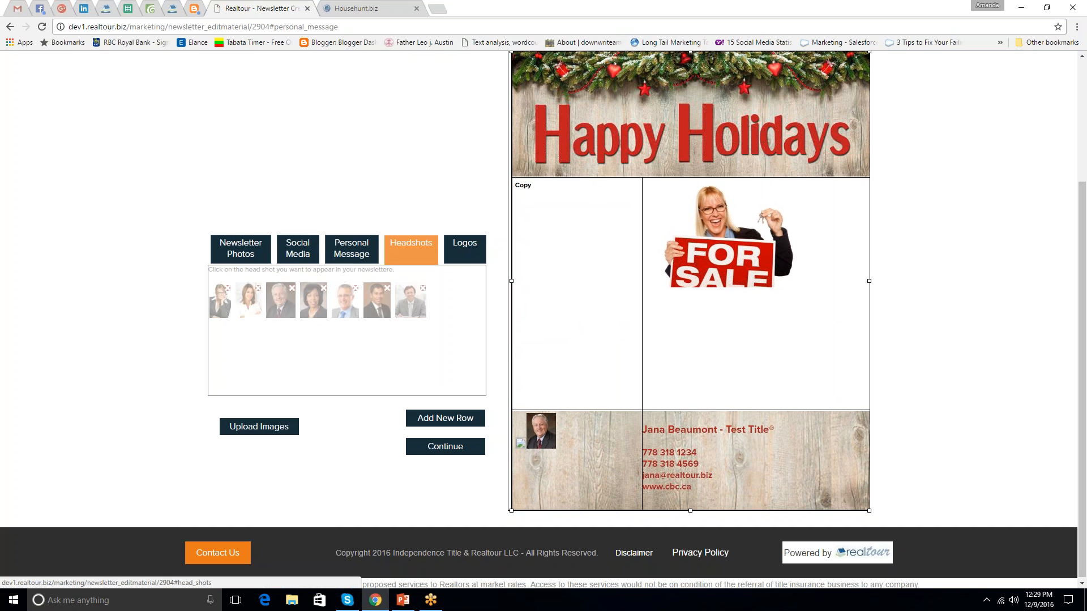
{"action": "left_click", "coordinate": [474, 258]}
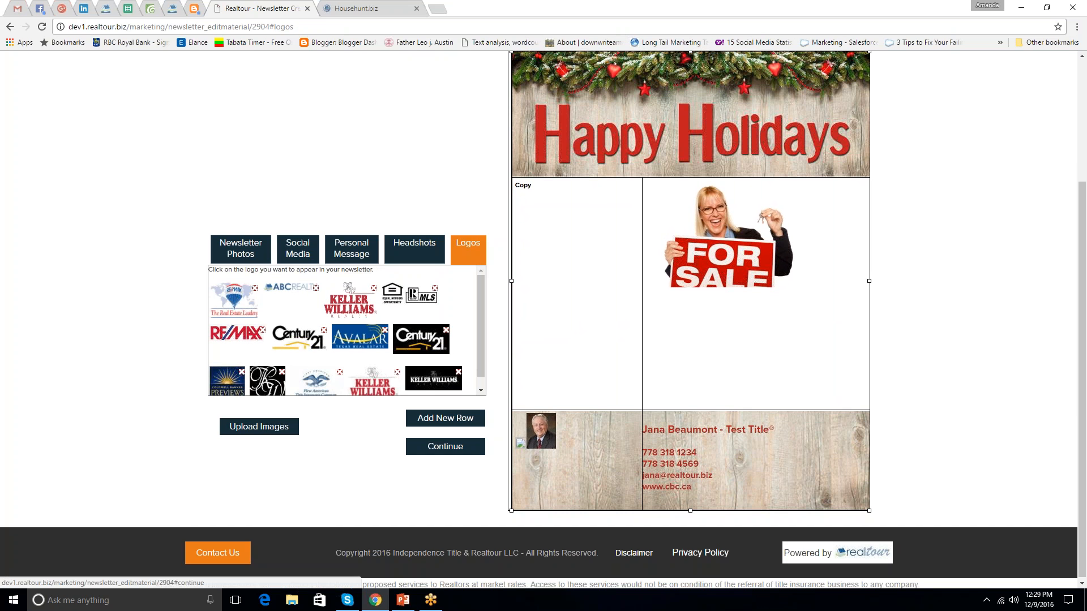
Continue from the template editor and save the Happy Holidays newsletter with the subject line "Merry Christmas".
{"action": "left_click", "coordinate": [445, 446]}
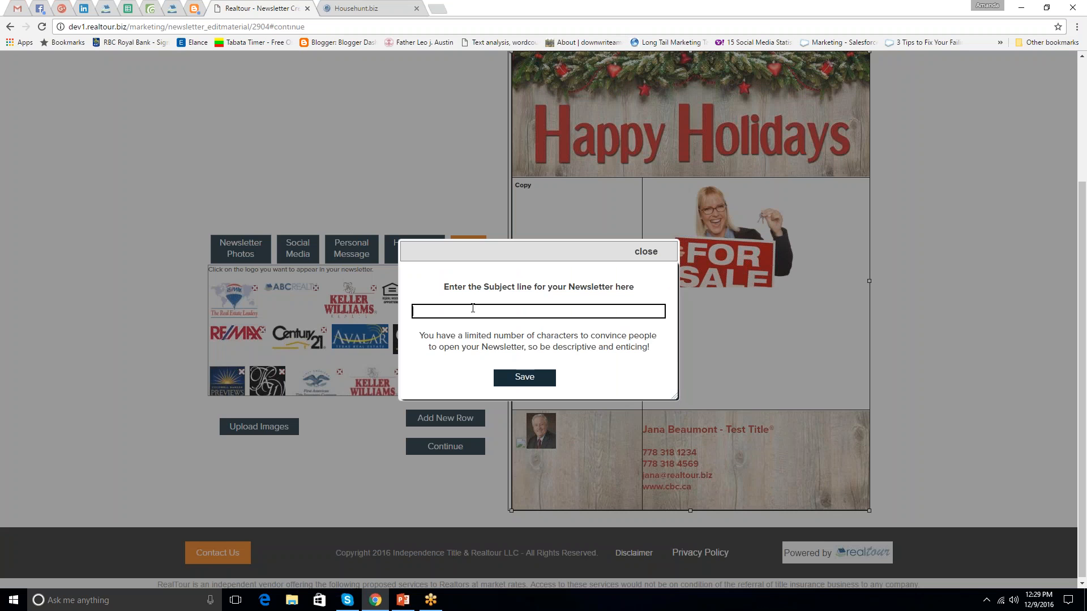
{"action": "left_click", "coordinate": [473, 310]}
{"action": "key", "text": "Down"}
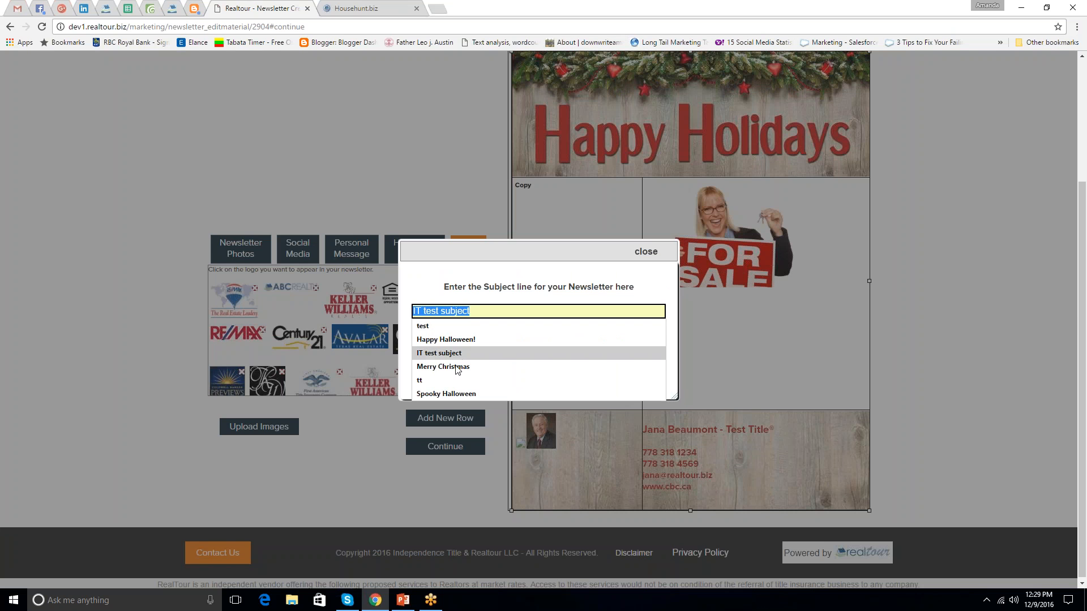
{"action": "left_click", "coordinate": [453, 367]}
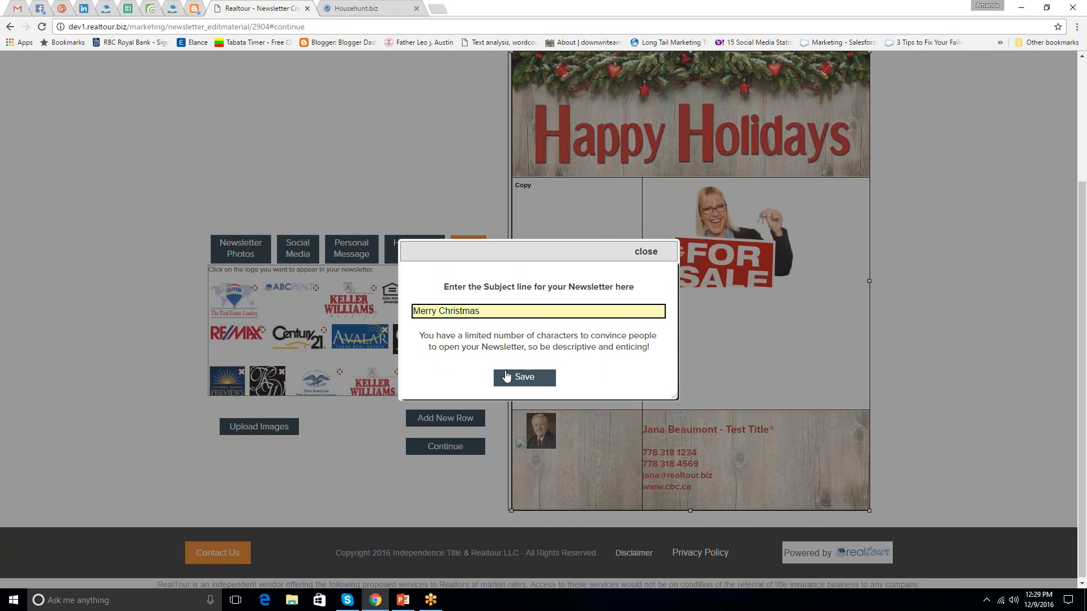
{"action": "left_click", "coordinate": [506, 377]}
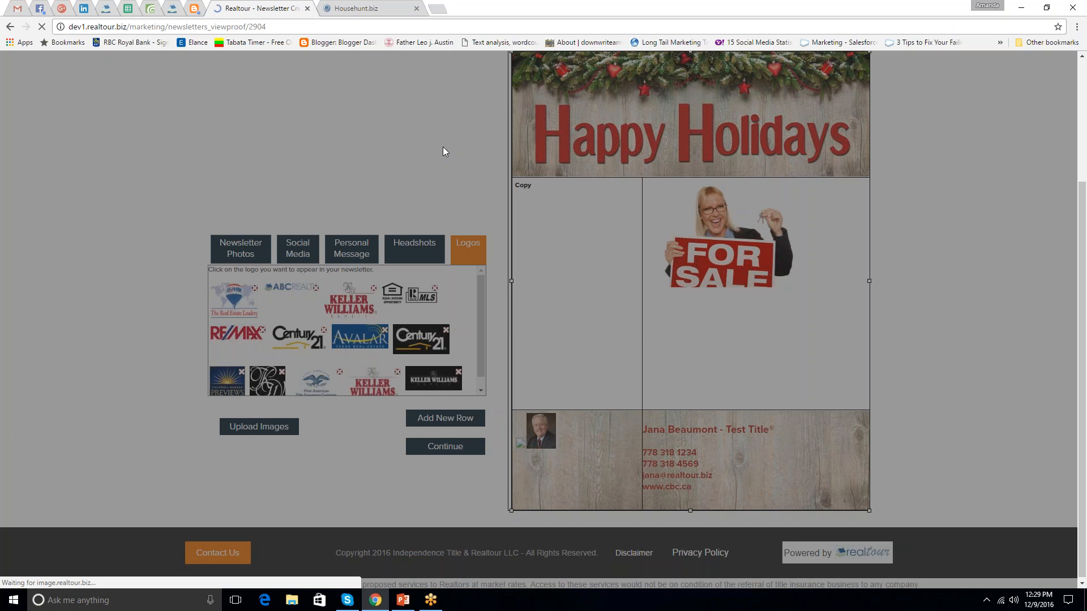
Review the Happy Holidays newsletter proof from header to footer and continue to its distribution options.
{"action": "scroll", "coordinate": [791, 308], "scroll_direction": "down", "scroll_amount": 1}
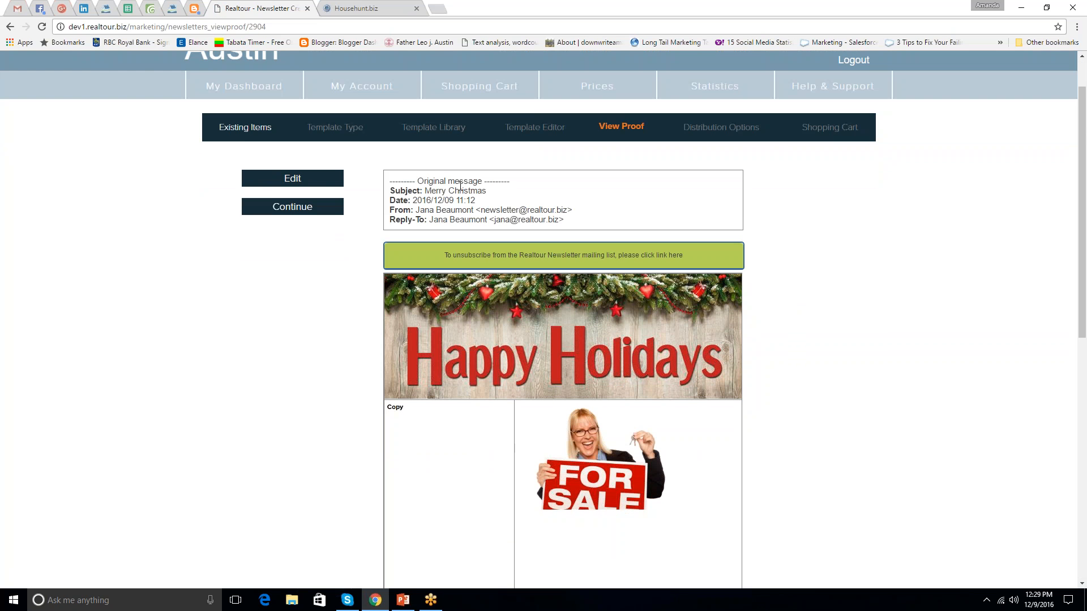
{"action": "scroll", "coordinate": [804, 272], "scroll_direction": "down", "scroll_amount": 6}
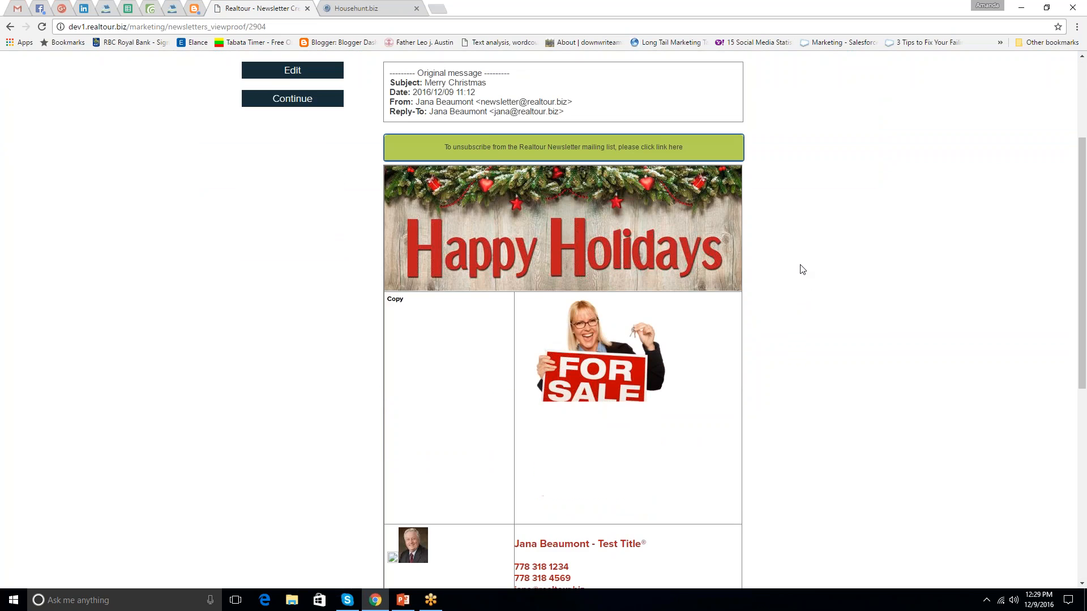
{"action": "scroll", "coordinate": [801, 285], "scroll_direction": "down", "scroll_amount": 2}
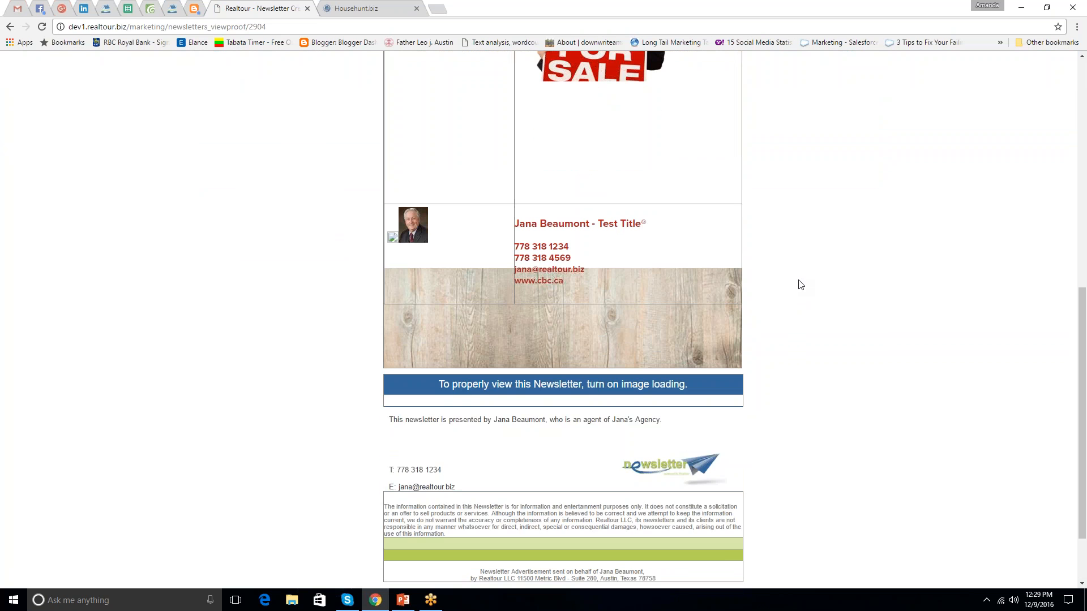
{"action": "scroll", "coordinate": [801, 285], "scroll_direction": "up", "scroll_amount": 3}
{"action": "scroll", "coordinate": [799, 285], "scroll_direction": "up", "scroll_amount": 6}
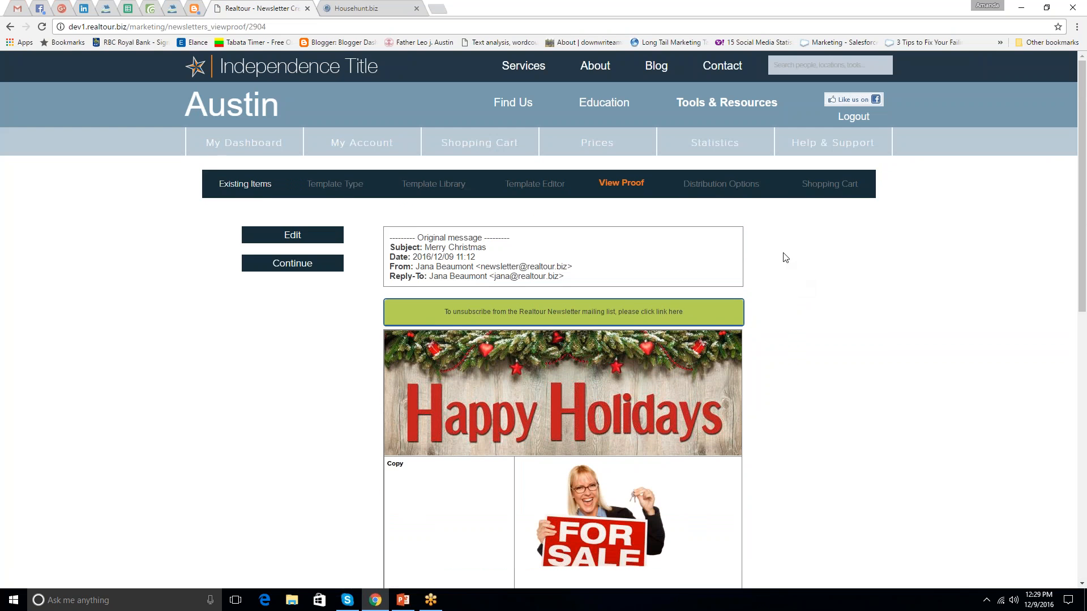
{"action": "left_click", "coordinate": [733, 187]}
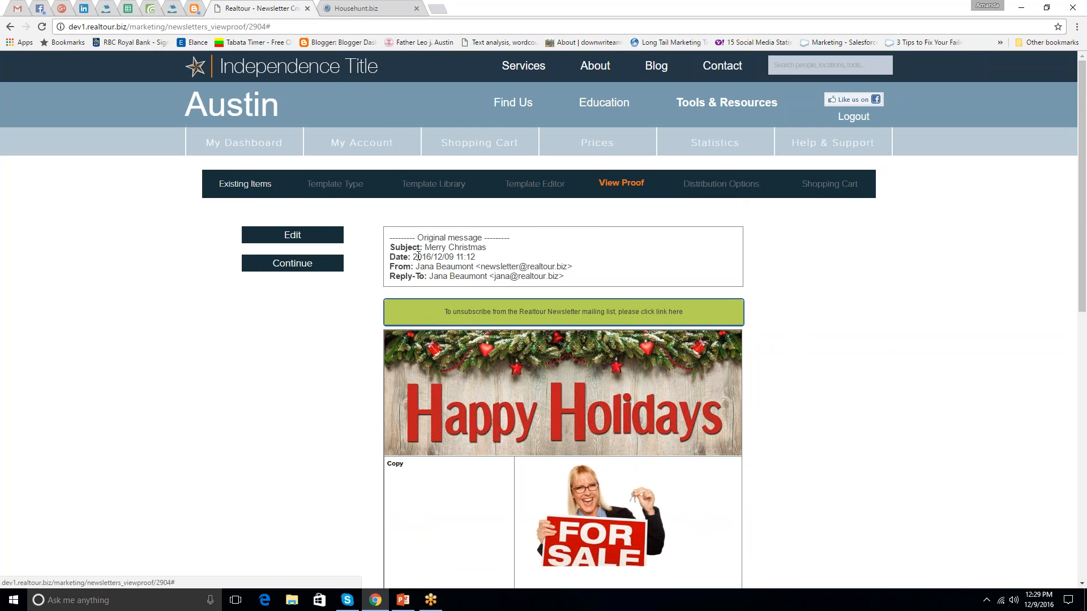
{"action": "left_click", "coordinate": [295, 262]}
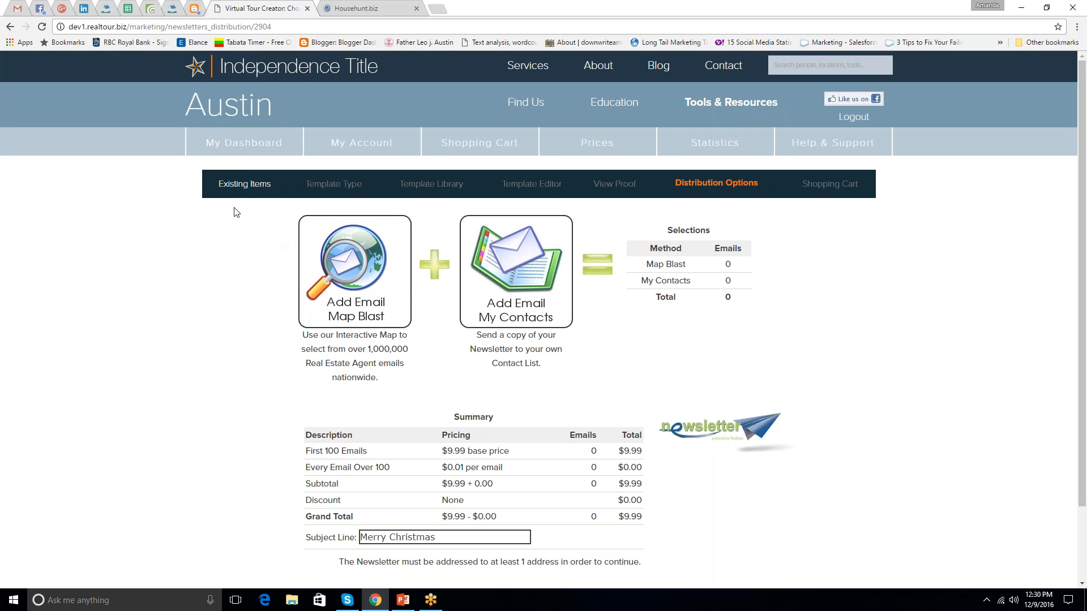
Return to the dashboard, look through the existing listing presentations and start a new presentation.
{"action": "left_click", "coordinate": [242, 145]}
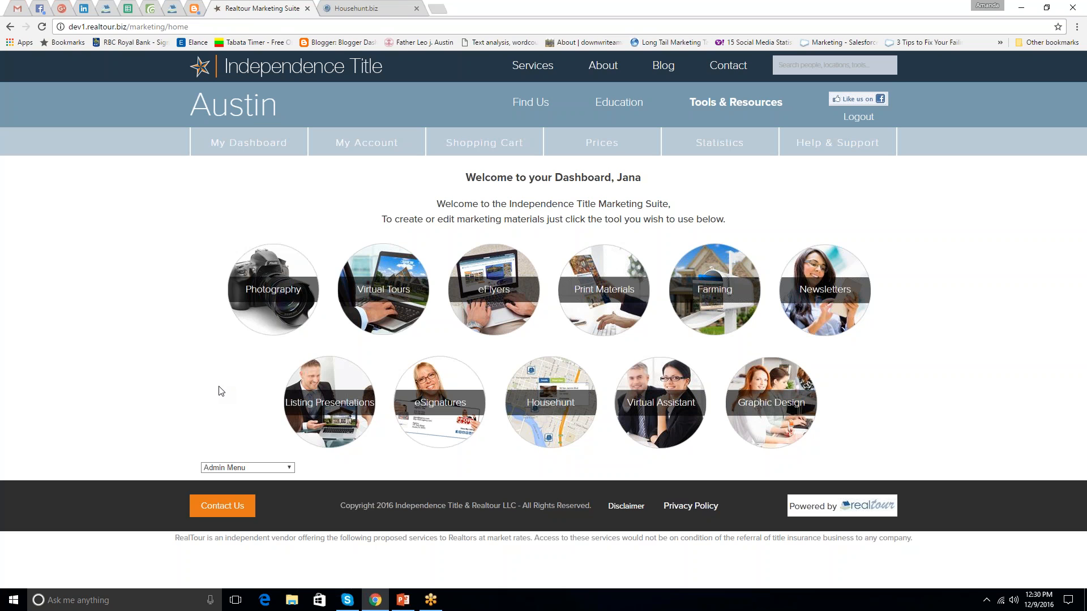
{"action": "left_click", "coordinate": [322, 407]}
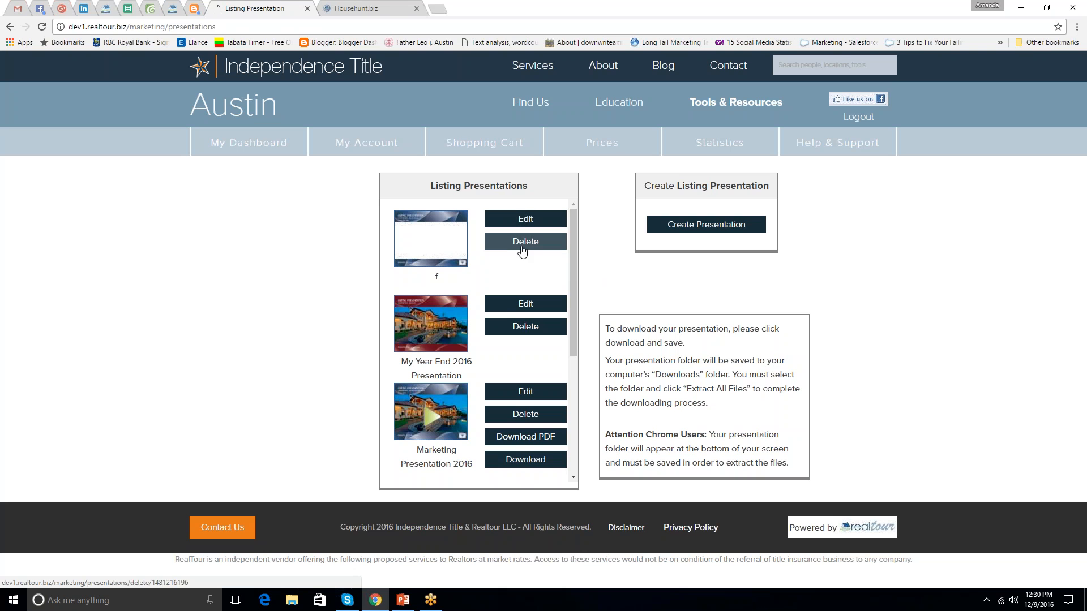
{"action": "scroll", "coordinate": [573, 266], "scroll_direction": "down", "scroll_amount": 2}
{"action": "left_click_drag", "start_coordinate": [573, 270], "coordinate": [576, 309]}
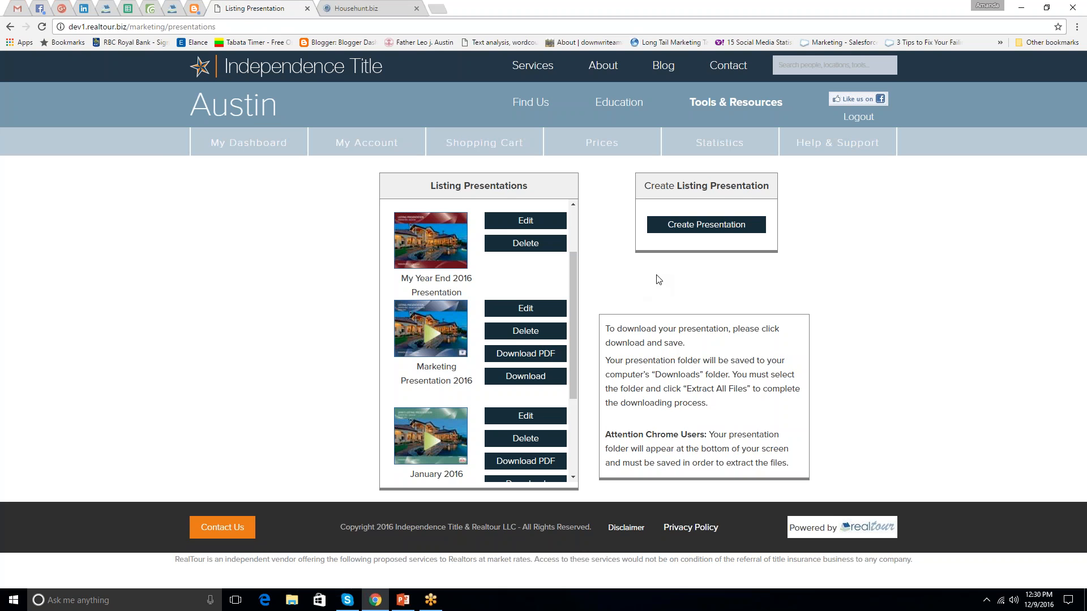
{"action": "left_click", "coordinate": [669, 226]}
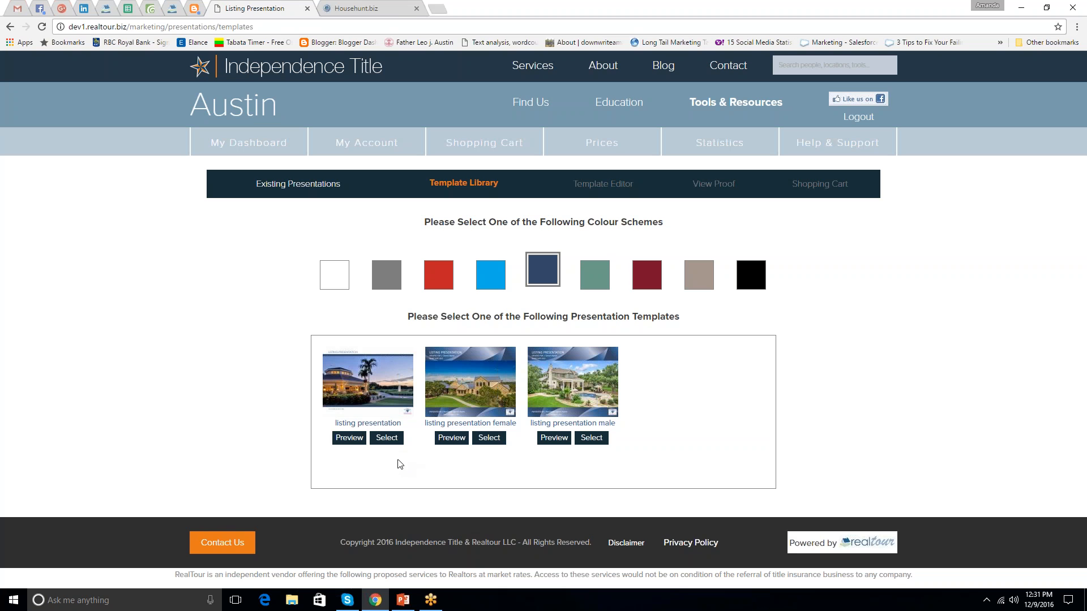
Page through the preview of the dark blue "listing presentation" template up to page 31 and close it.
{"action": "left_click", "coordinate": [343, 441]}
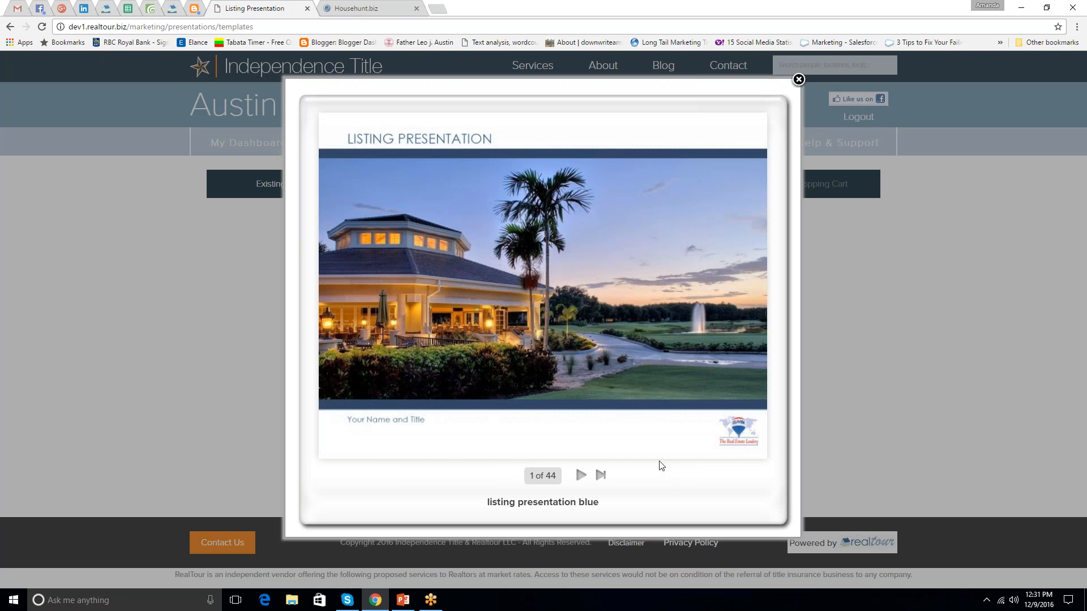
{"action": "left_click", "coordinate": [581, 475]}
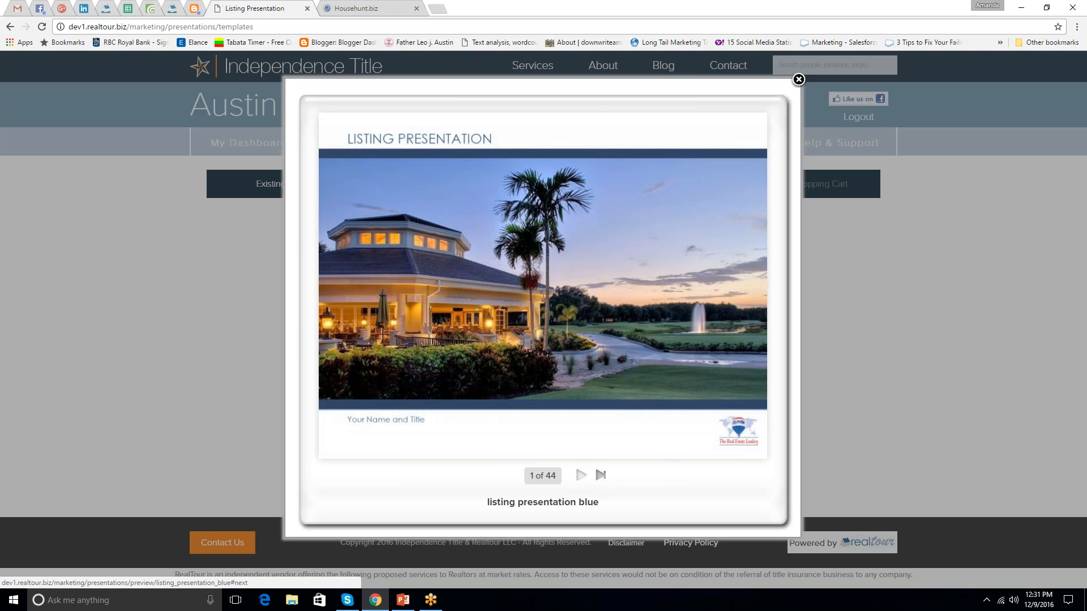
{"action": "left_click", "coordinate": [581, 476]}
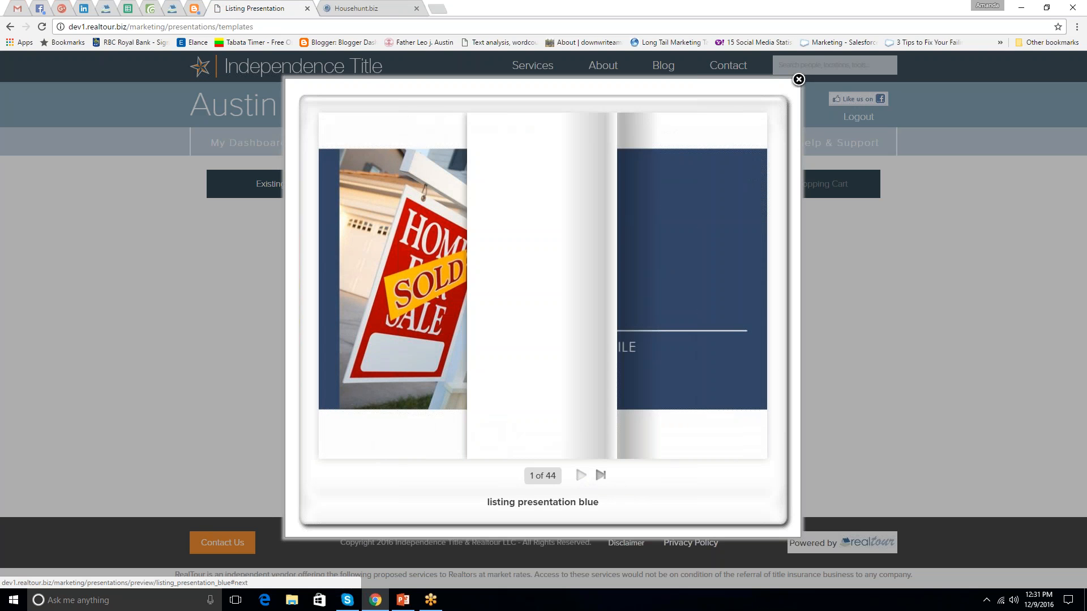
{"action": "left_click", "coordinate": [581, 475]}
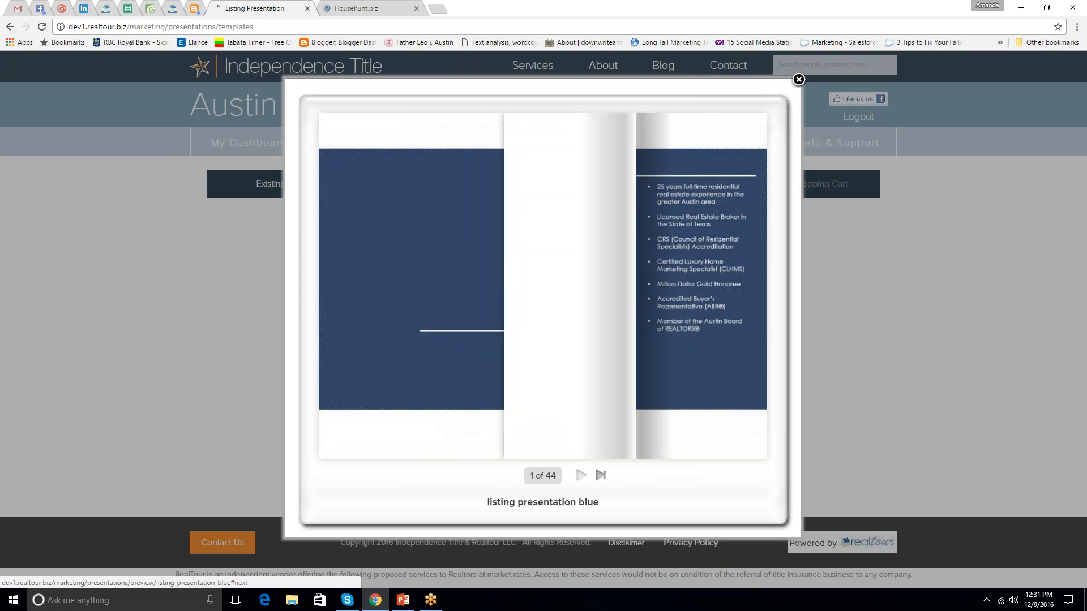
{"action": "left_click", "coordinate": [580, 476]}
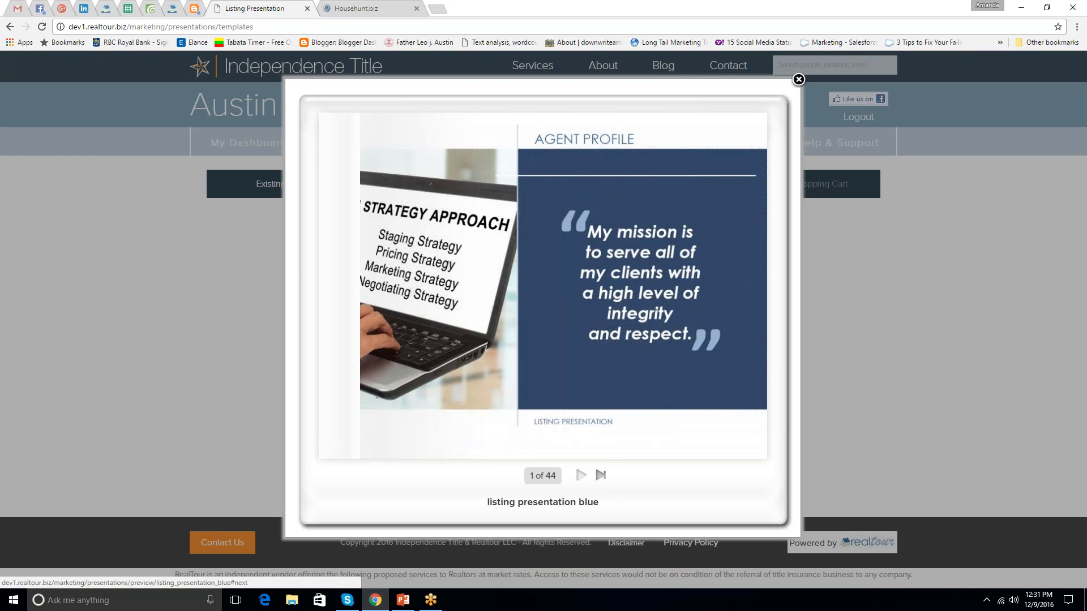
{"action": "left_click", "coordinate": [580, 475]}
{"action": "left_click", "coordinate": [581, 475]}
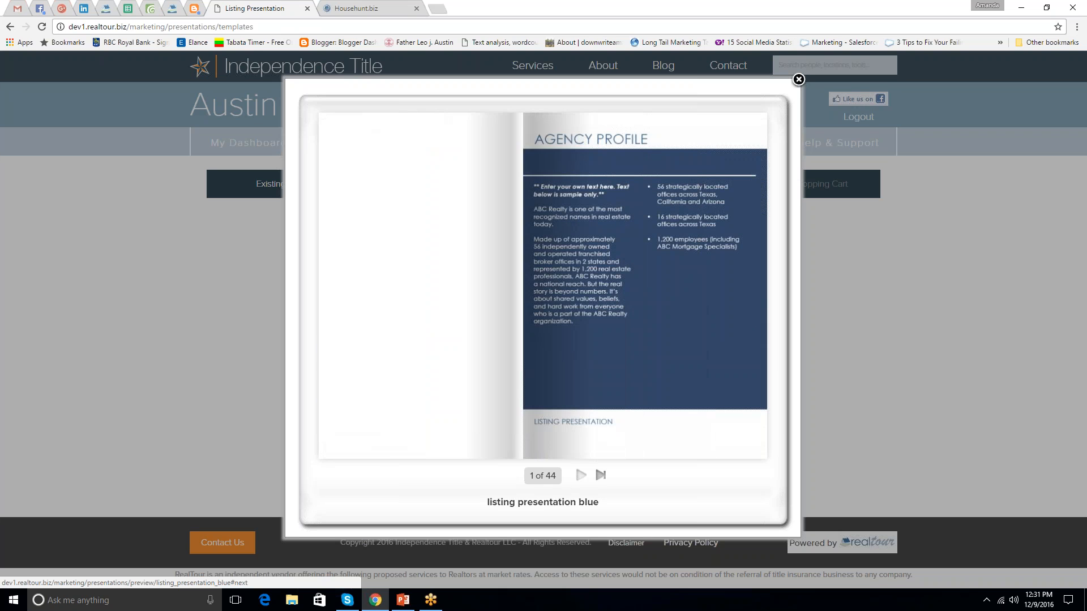
{"action": "left_click", "coordinate": [581, 476]}
{"action": "left_click", "coordinate": [581, 476]}
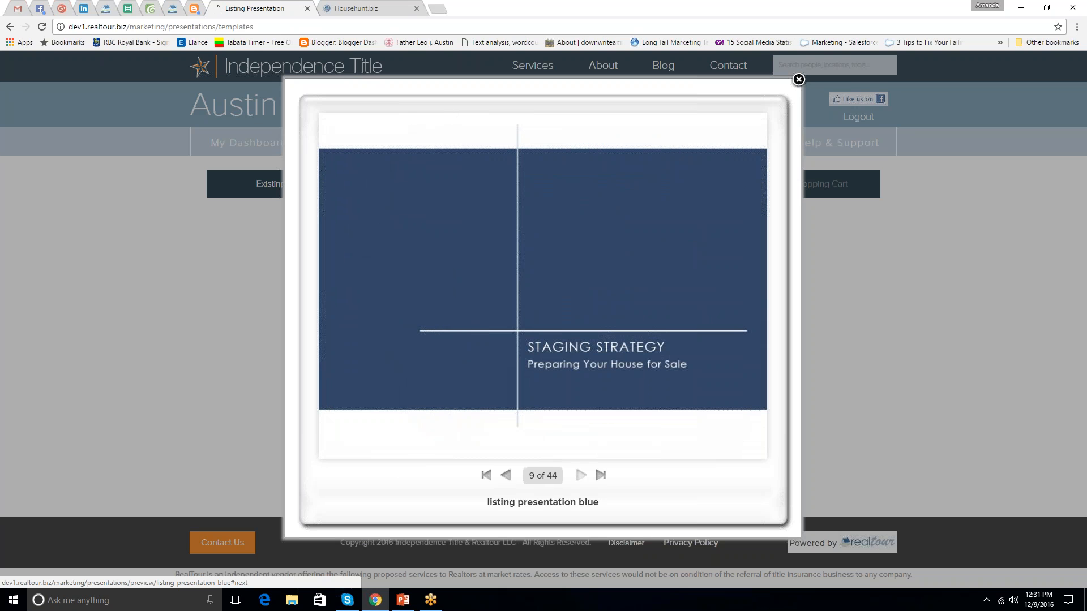
{"action": "left_click", "coordinate": [581, 476]}
{"action": "left_click", "coordinate": [581, 475]}
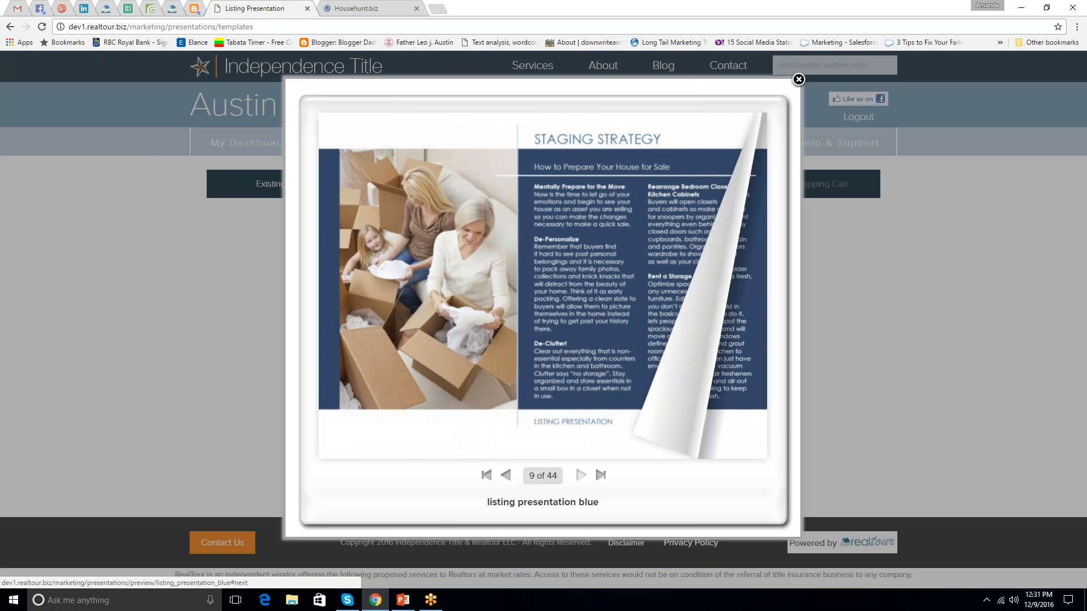
{"action": "left_click", "coordinate": [581, 475]}
{"action": "left_click", "coordinate": [581, 475]}
{"action": "left_click", "coordinate": [581, 475]}
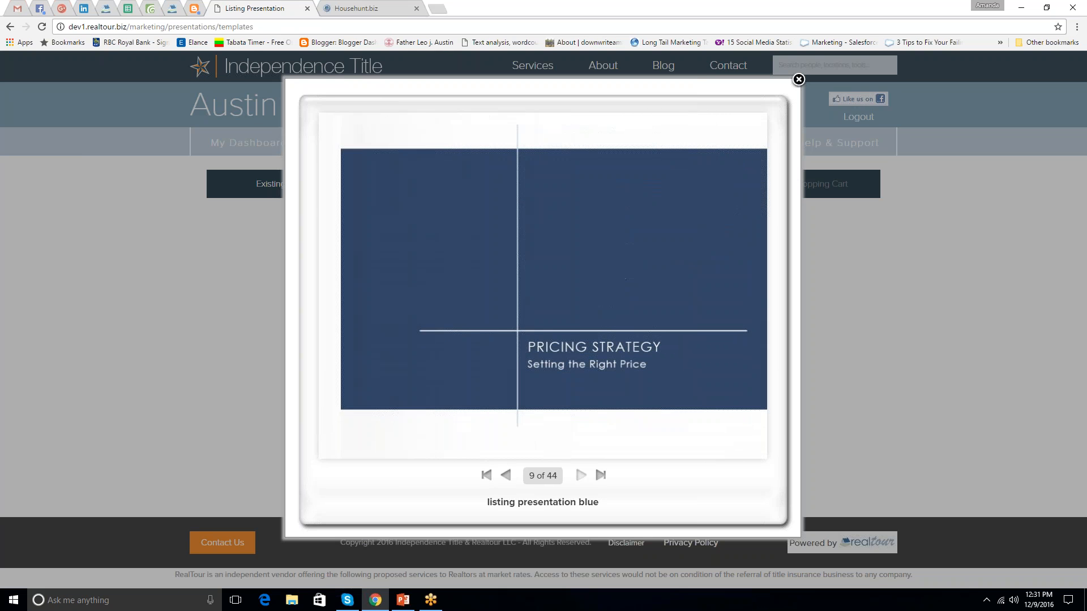
{"action": "left_click", "coordinate": [581, 475]}
{"action": "left_click", "coordinate": [581, 476]}
{"action": "left_click", "coordinate": [581, 475]}
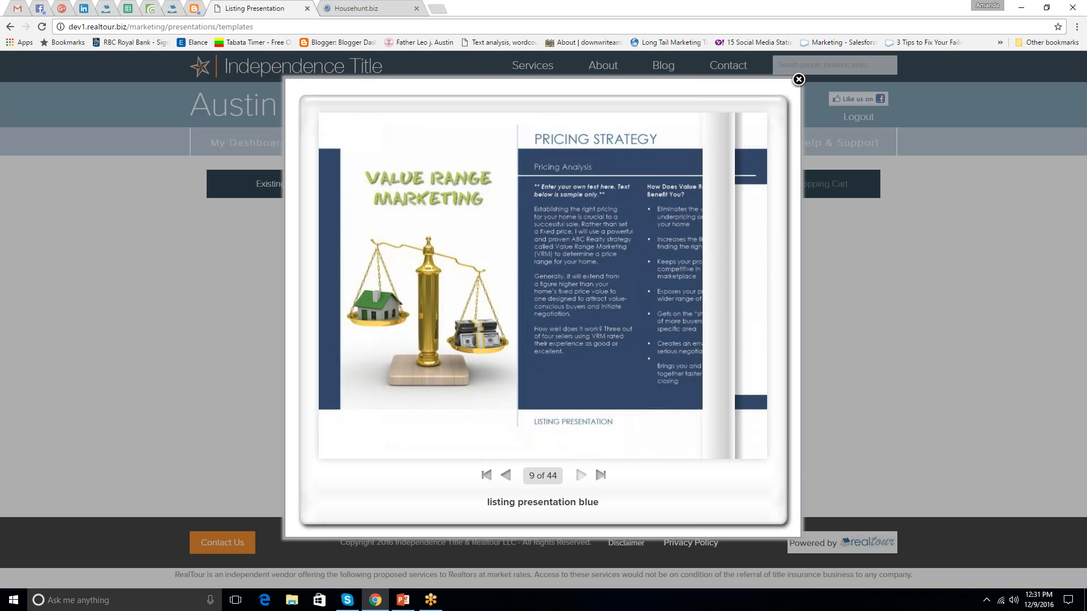
{"action": "left_click", "coordinate": [581, 475]}
{"action": "left_click", "coordinate": [581, 476]}
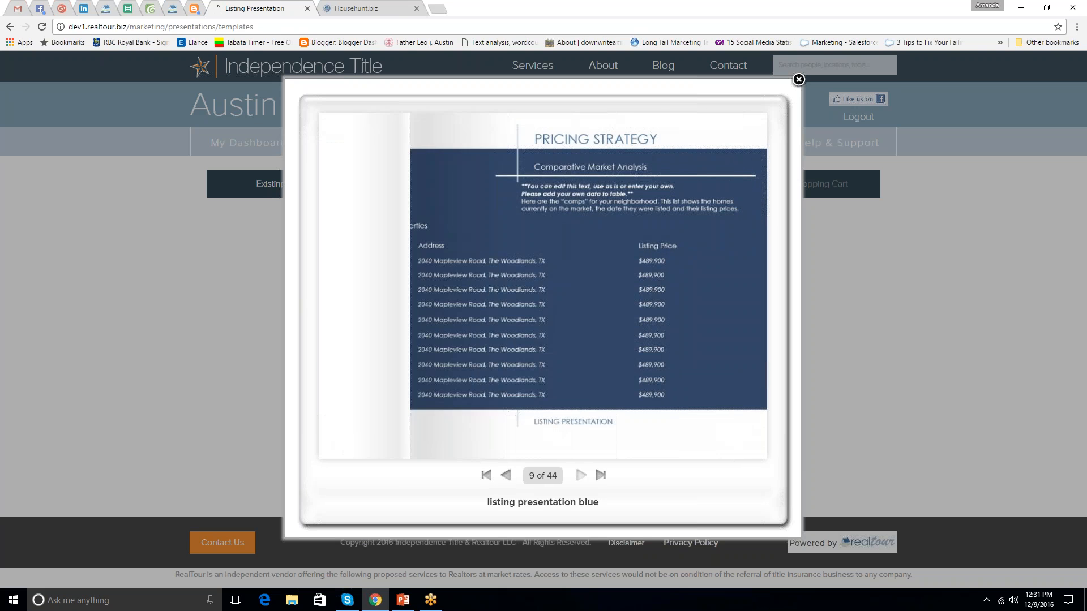
{"action": "left_click", "coordinate": [581, 475]}
{"action": "left_click", "coordinate": [581, 476]}
{"action": "left_click", "coordinate": [581, 476]}
{"action": "left_click", "coordinate": [581, 476]}
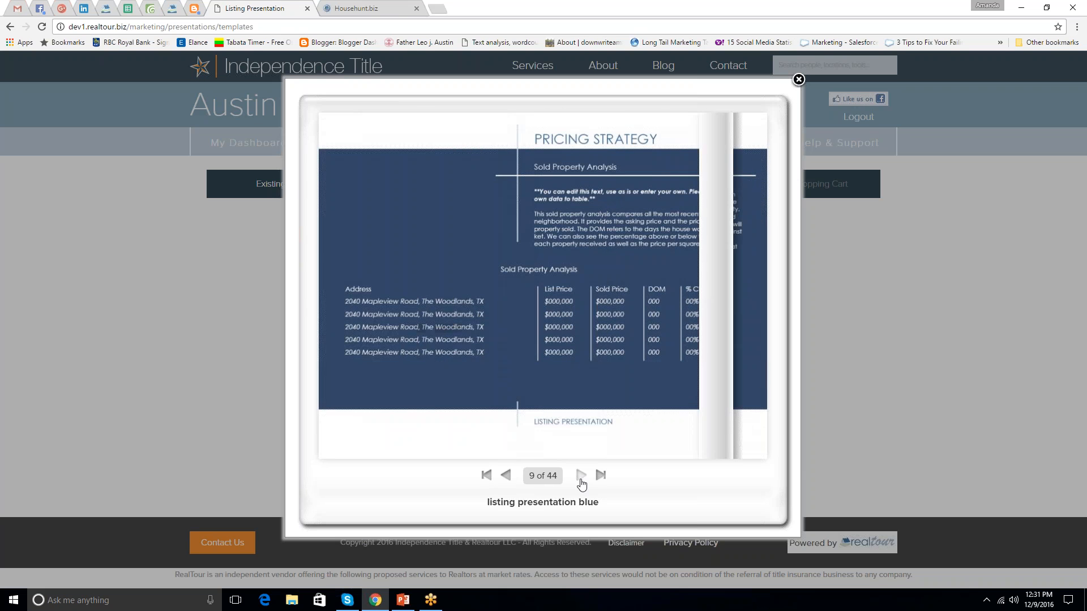
{"action": "left_click", "coordinate": [581, 476]}
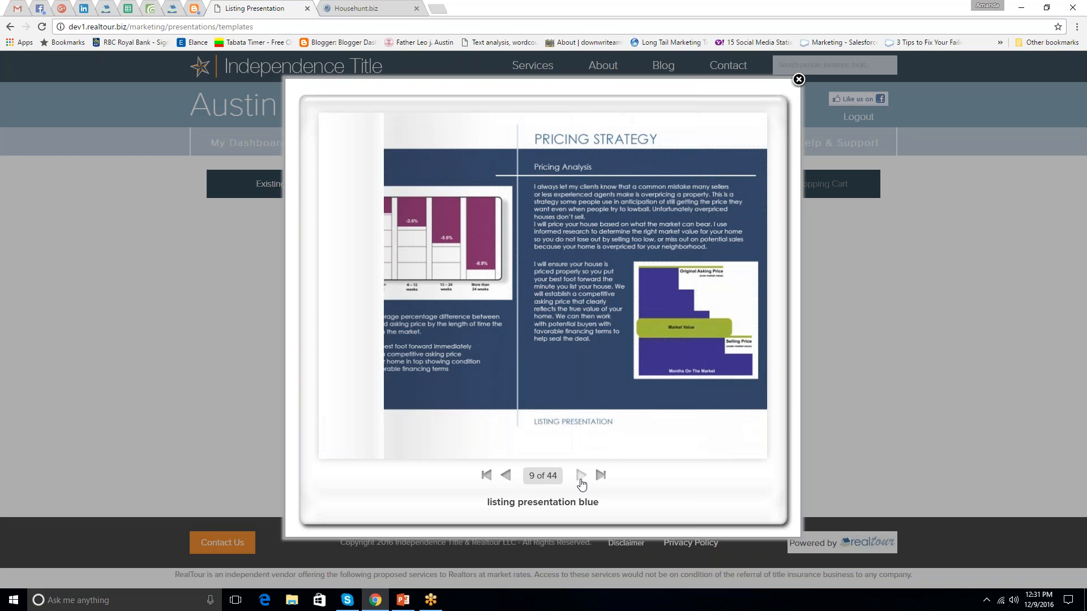
{"action": "left_click", "coordinate": [581, 475]}
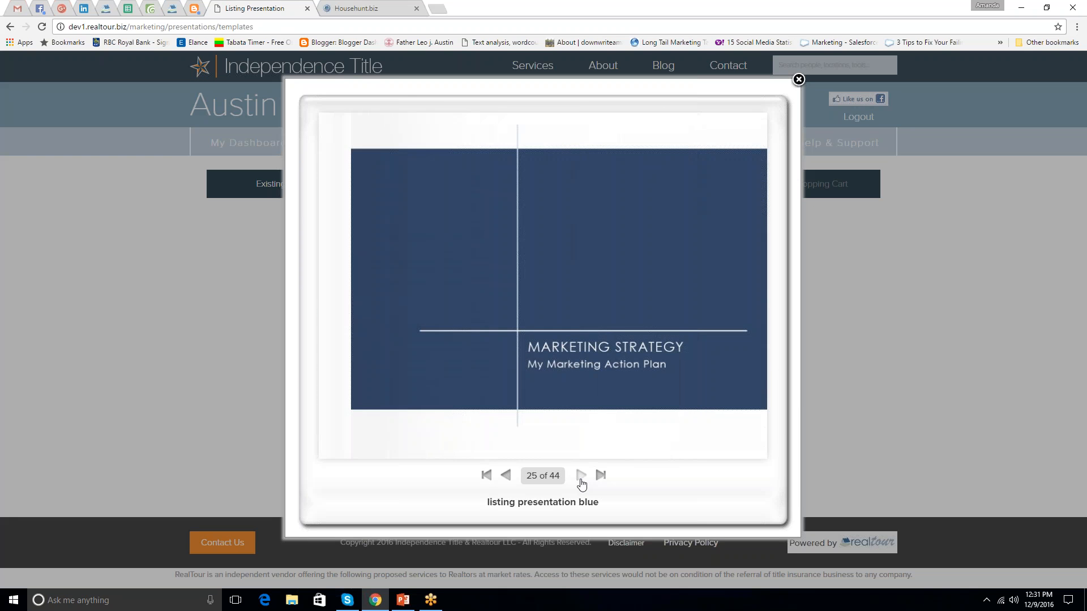
{"action": "left_click", "coordinate": [581, 475]}
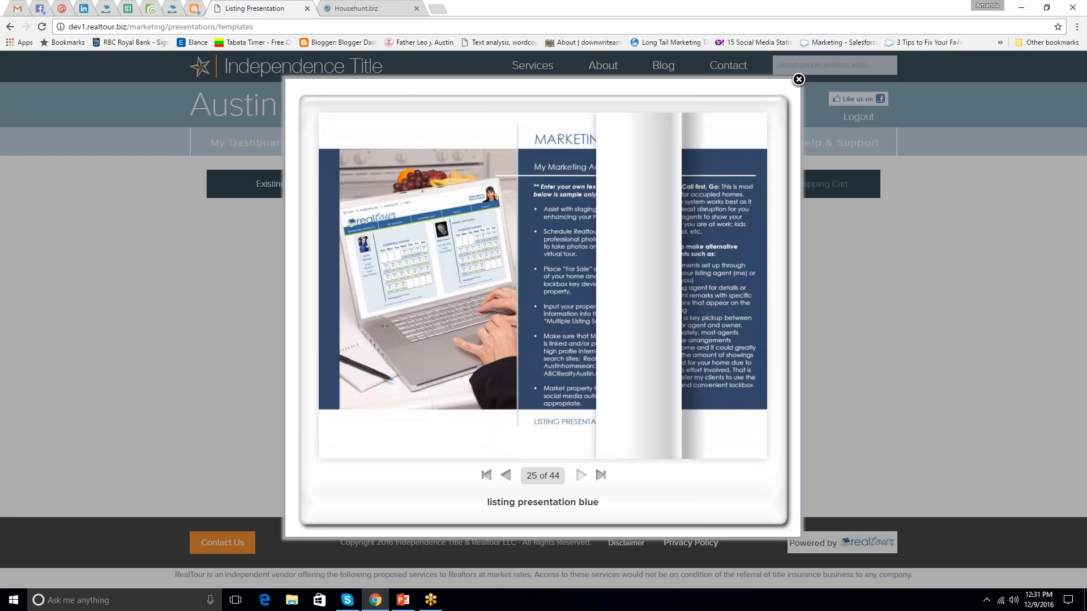
{"action": "left_click", "coordinate": [582, 479]}
{"action": "left_click", "coordinate": [581, 478]}
{"action": "left_click", "coordinate": [582, 479]}
{"action": "left_click", "coordinate": [583, 482]}
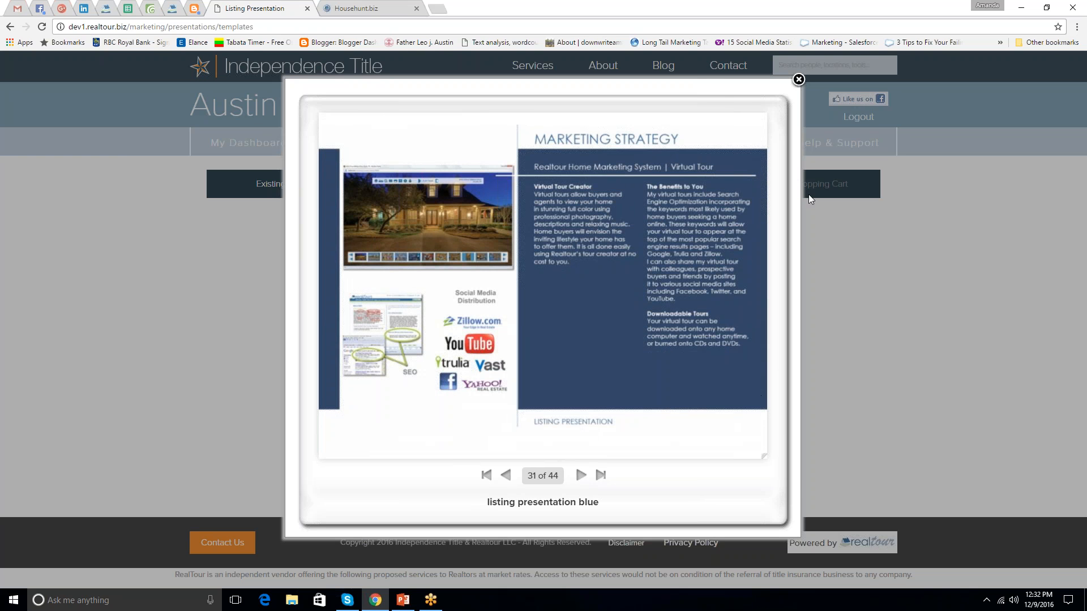
{"action": "left_click", "coordinate": [799, 79]}
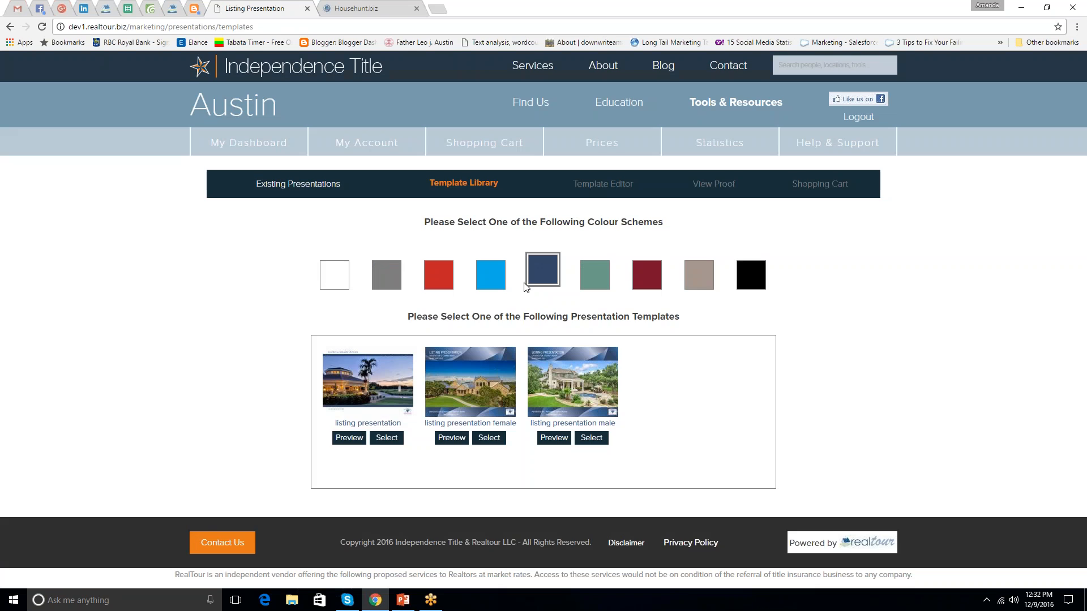
Create a presentation from the dark blue "listing presentation" template, using the suggested name made of the client's surname and "Residence Presentation".
{"action": "left_click", "coordinate": [383, 440]}
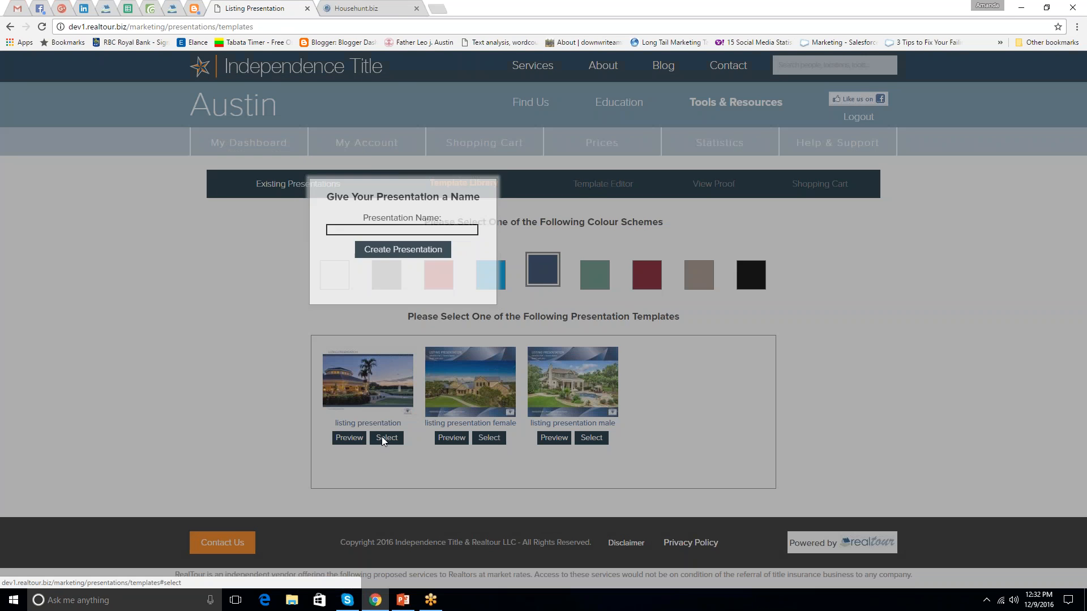
{"action": "left_click", "coordinate": [554, 274]}
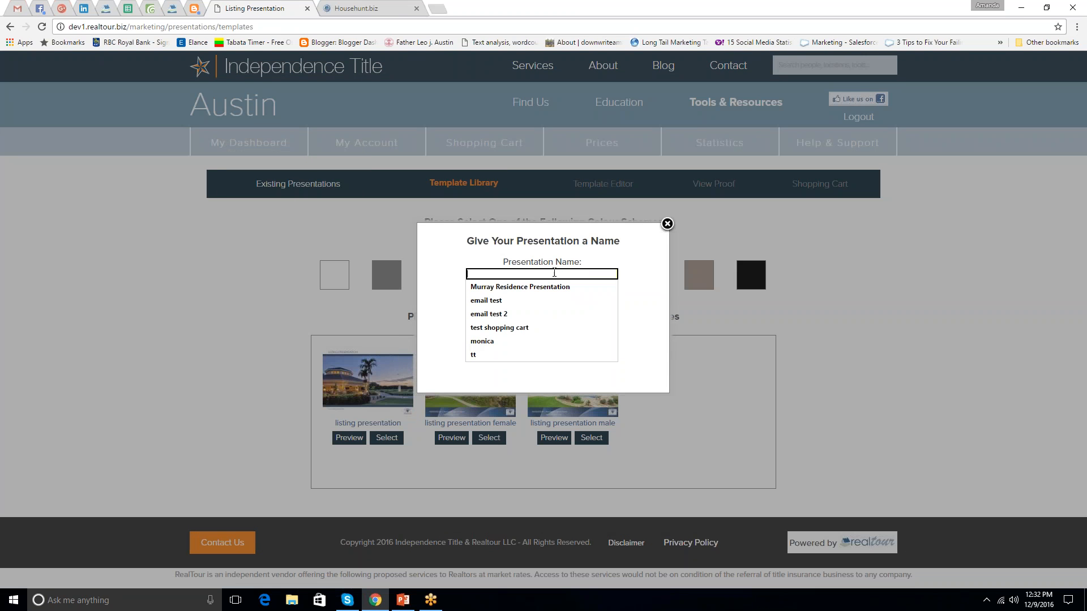
{"action": "left_click", "coordinate": [543, 289]}
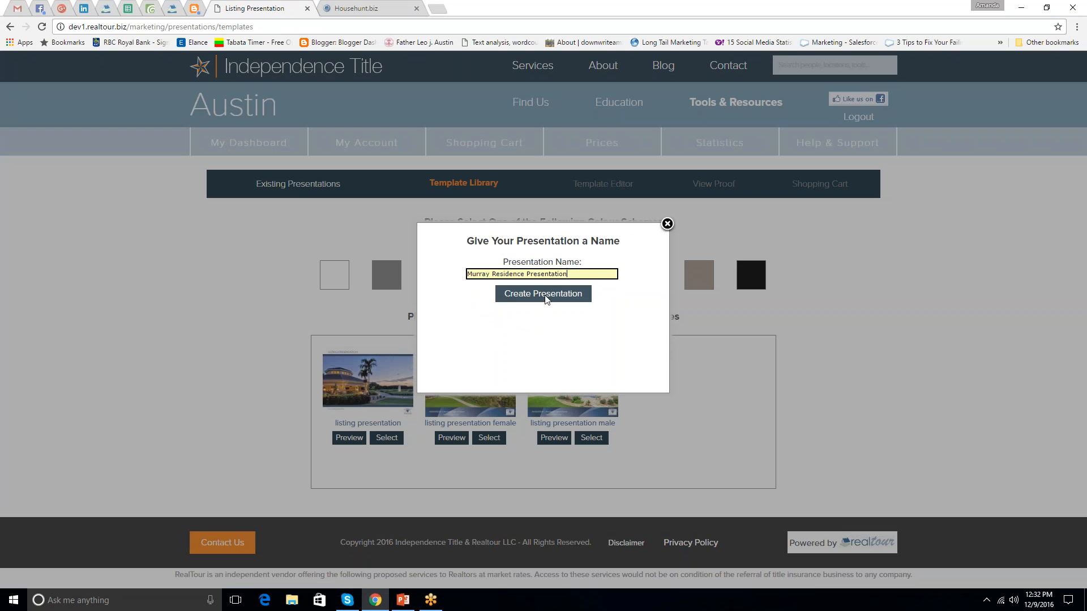
{"action": "left_click", "coordinate": [545, 299]}
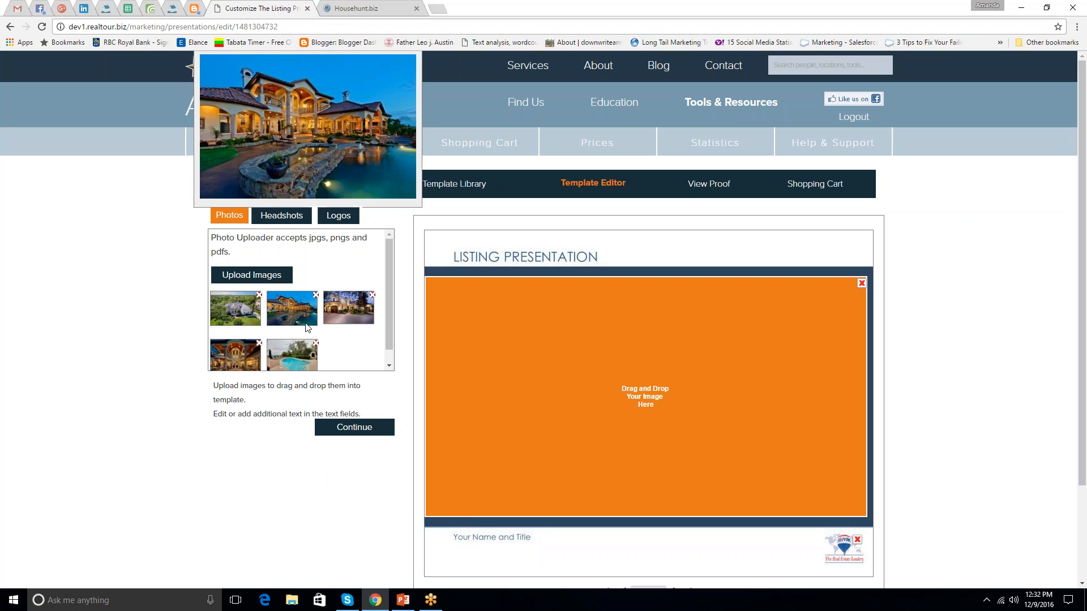
Place the photo of the house with the paved driveway in the cover page's image area.
{"action": "mouse_move", "coordinate": [335, 304]}
{"action": "left_click_drag", "start_coordinate": [336, 303], "coordinate": [598, 372]}
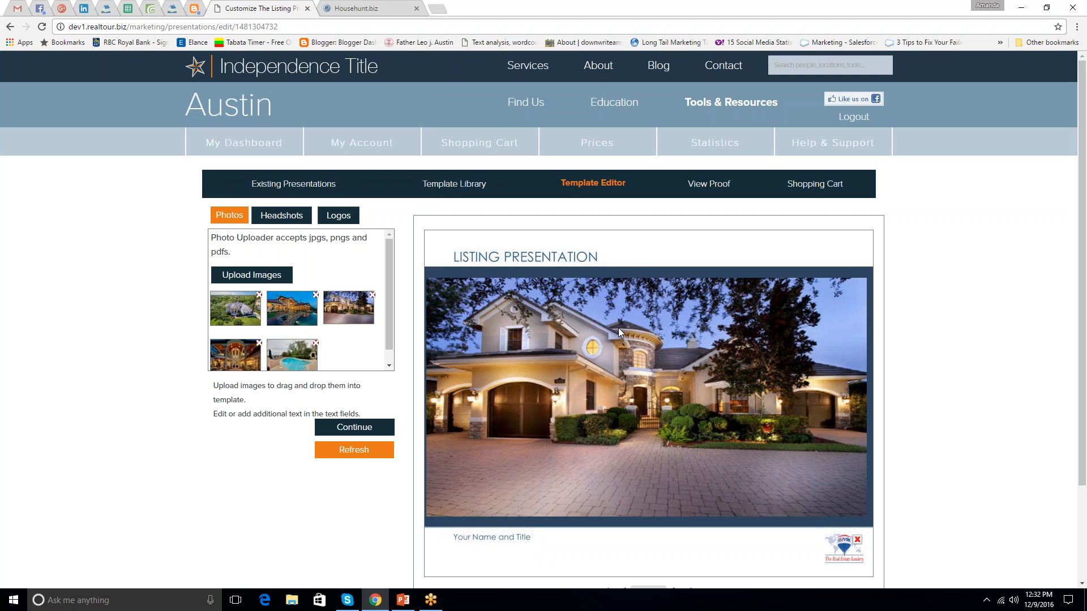
{"action": "left_click", "coordinate": [651, 245]}
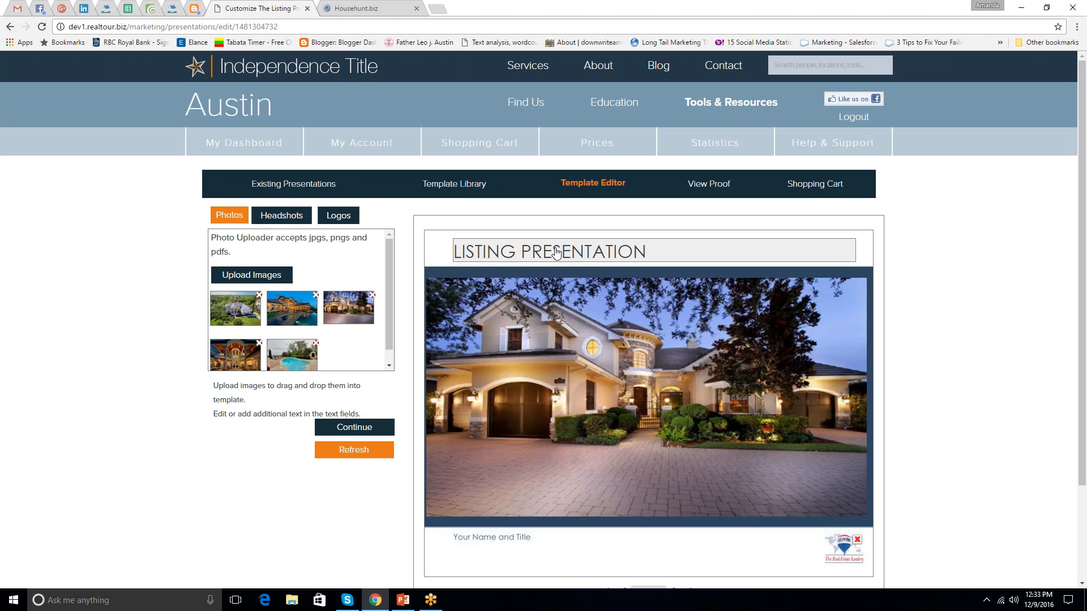
{"action": "left_click", "coordinate": [510, 545]}
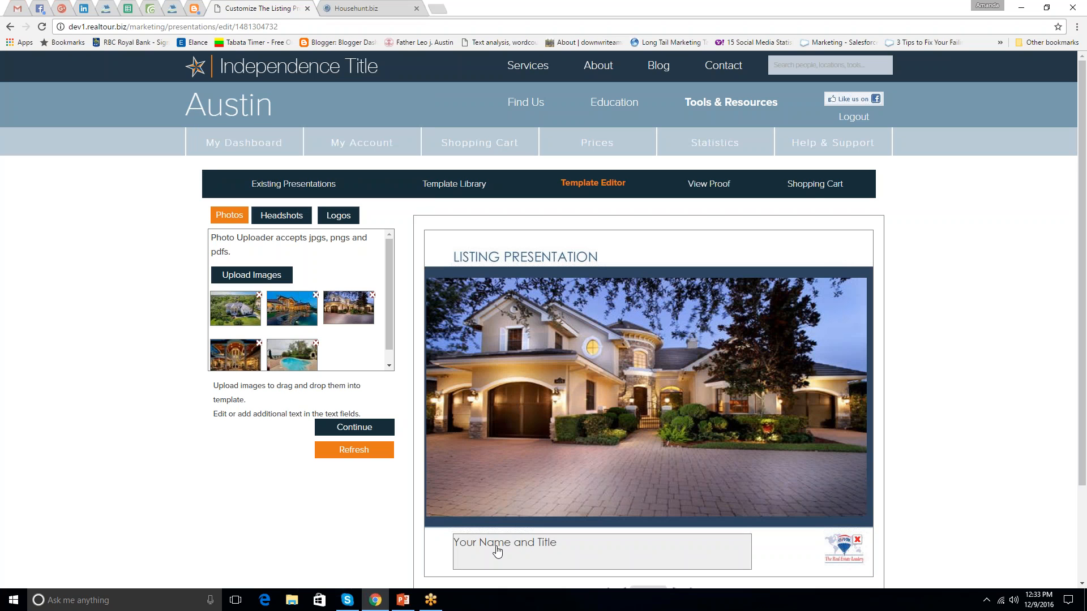
Replace the cover page's "LISTING PRESENTATION" title with the client's surname followed by "Residence".
{"action": "left_click", "coordinate": [494, 255]}
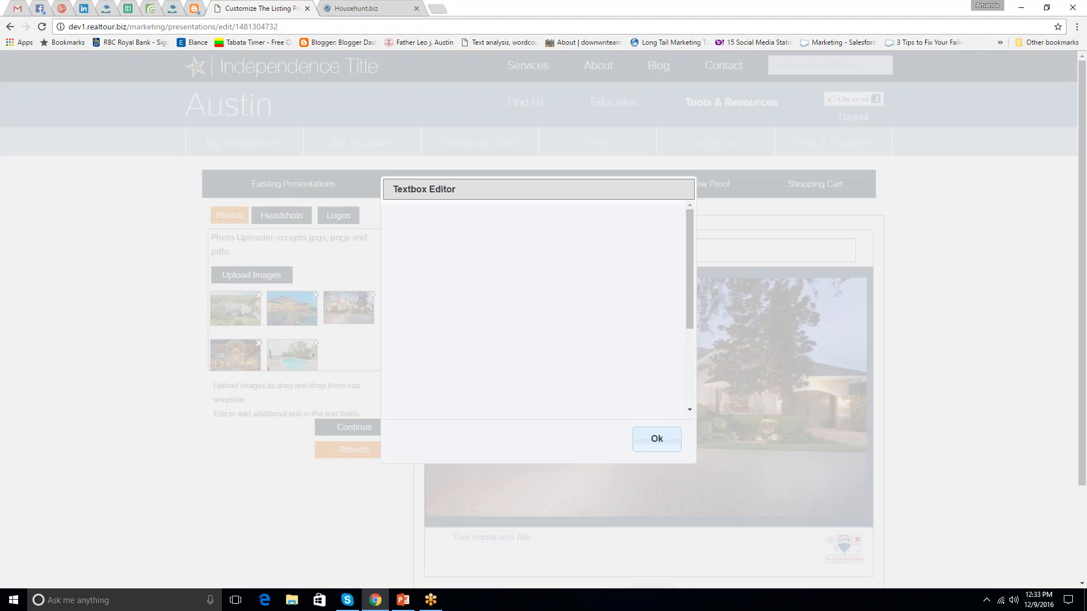
{"action": "left_click_drag", "start_coordinate": [404, 258], "coordinate": [664, 244]}
{"action": "type", "text": "Murra"}
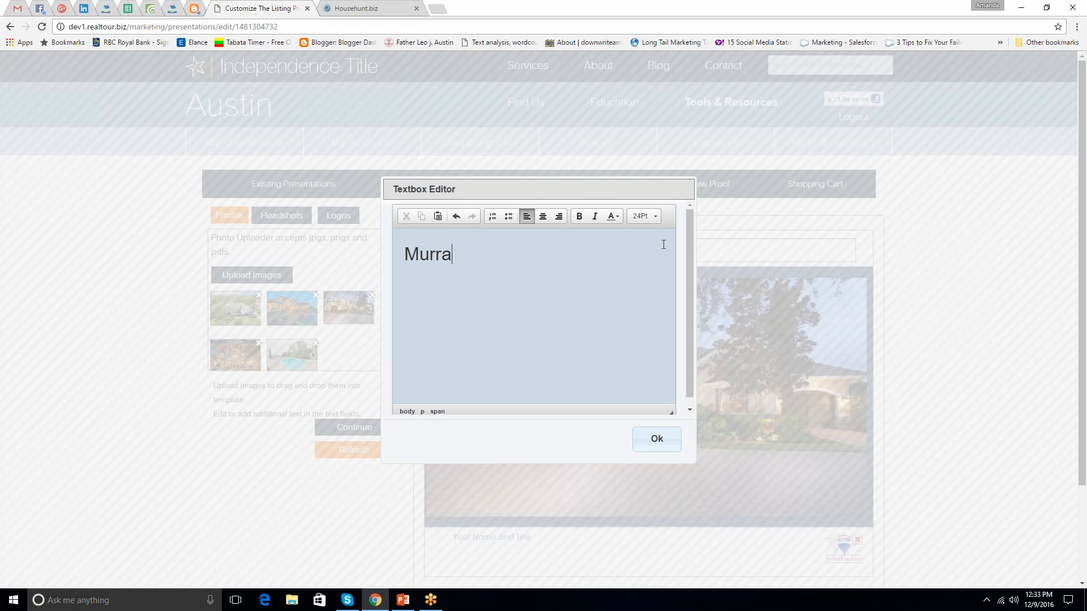
{"action": "type", "text": "y Residence"}
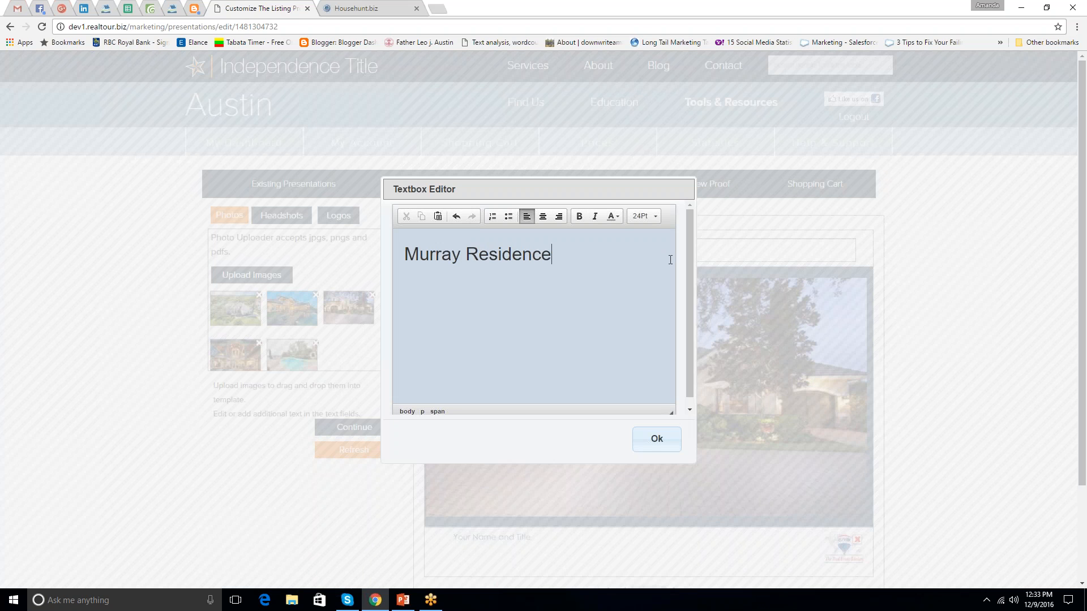
{"action": "left_click", "coordinate": [666, 440]}
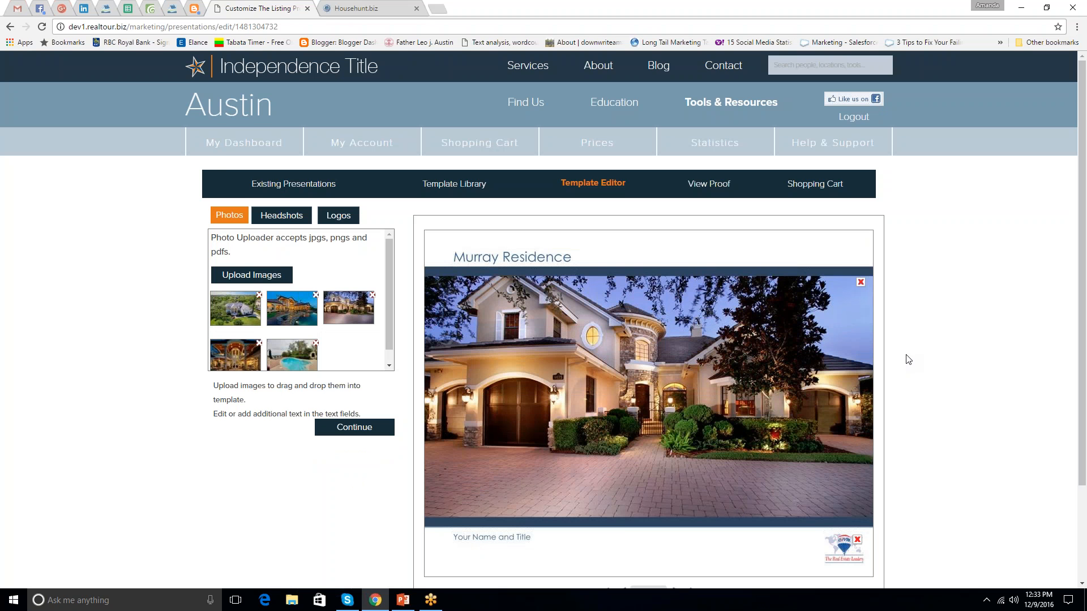
Page through the presentation from the cover to the Agency Profile text on page 7, examining the editable content.
{"action": "scroll", "coordinate": [908, 360], "scroll_direction": "down", "scroll_amount": 1}
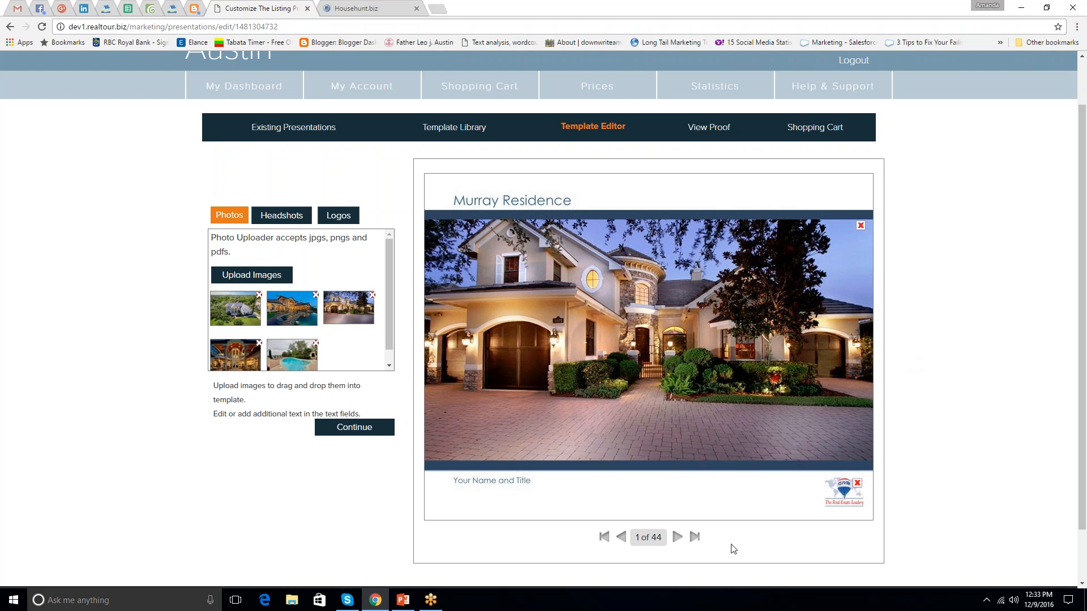
{"action": "left_click", "coordinate": [677, 538]}
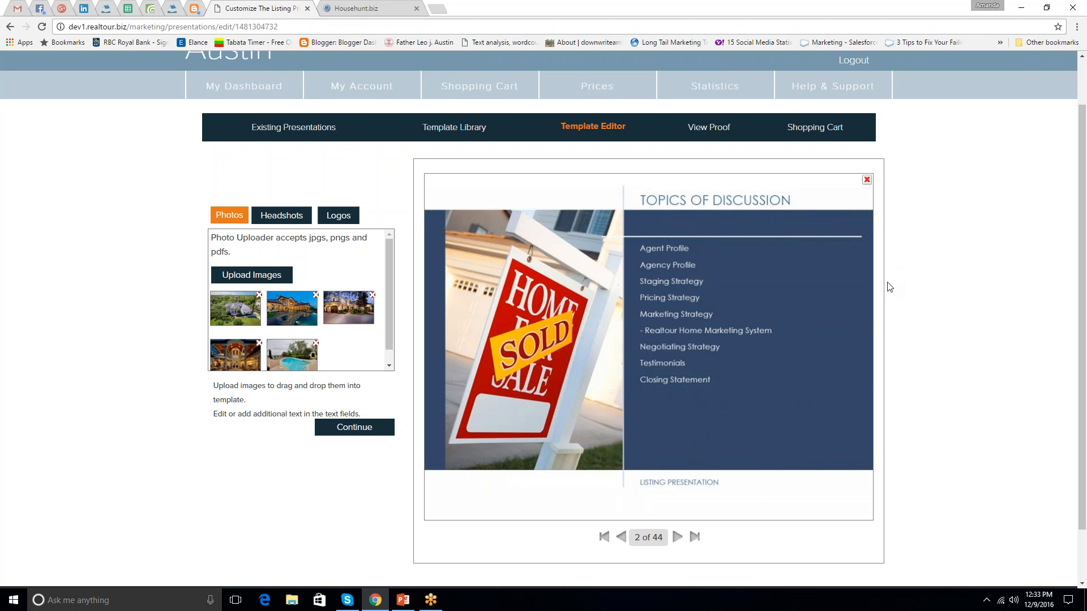
{"action": "mouse_move", "coordinate": [716, 349]}
{"action": "left_click", "coordinate": [677, 542]}
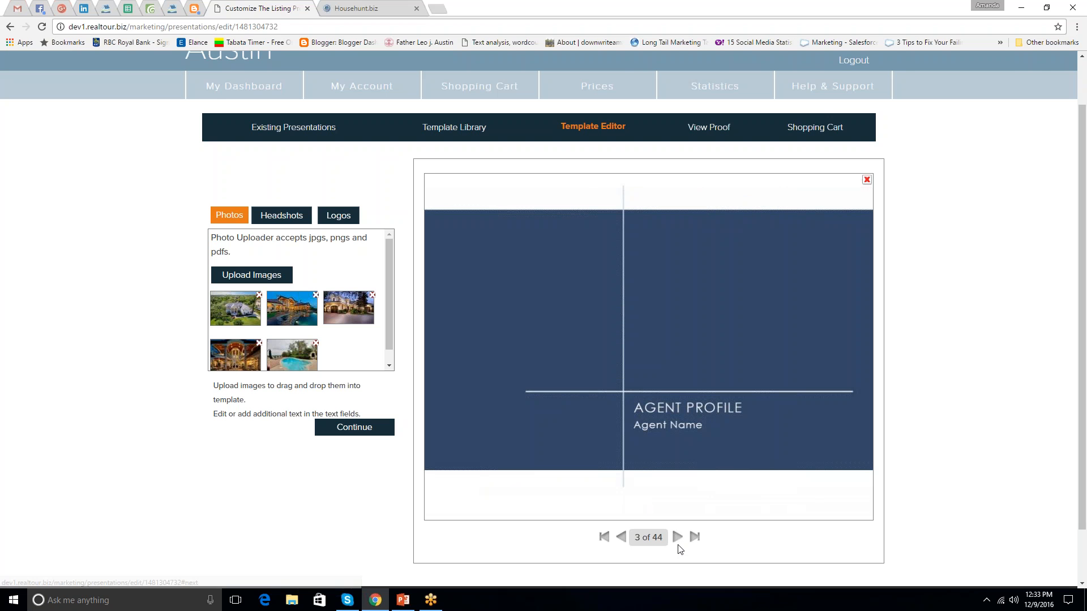
{"action": "left_click", "coordinate": [678, 540]}
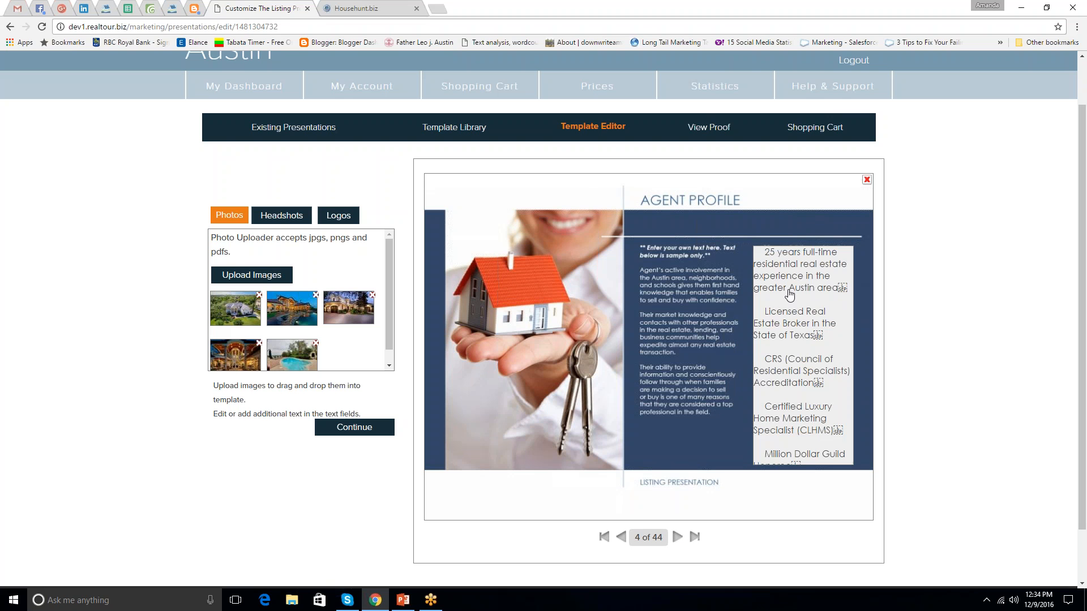
{"action": "left_click", "coordinate": [676, 540]}
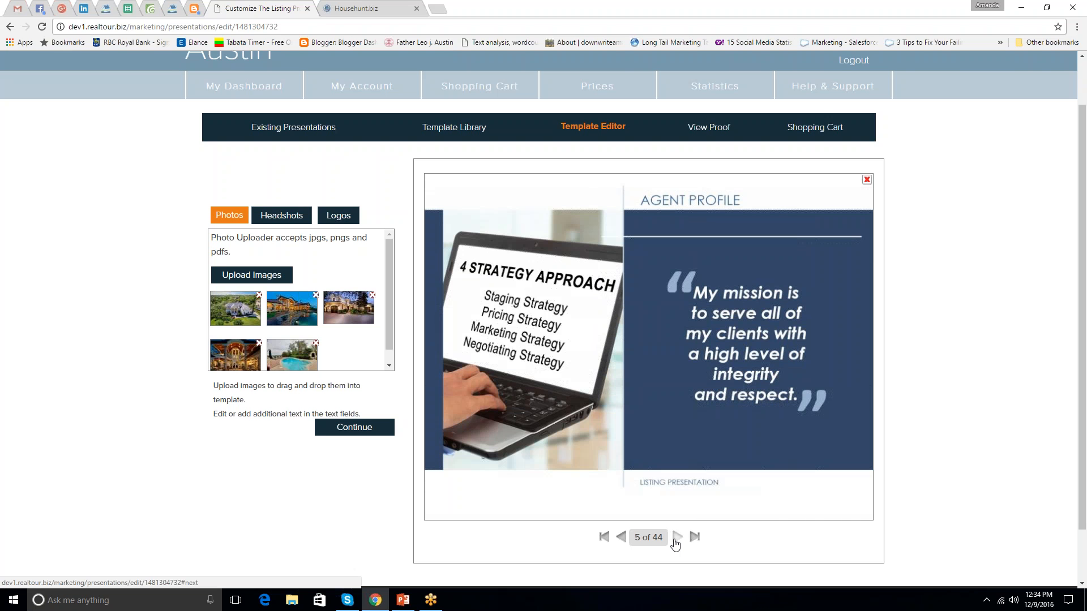
{"action": "left_click", "coordinate": [675, 543]}
{"action": "left_click", "coordinate": [676, 537]}
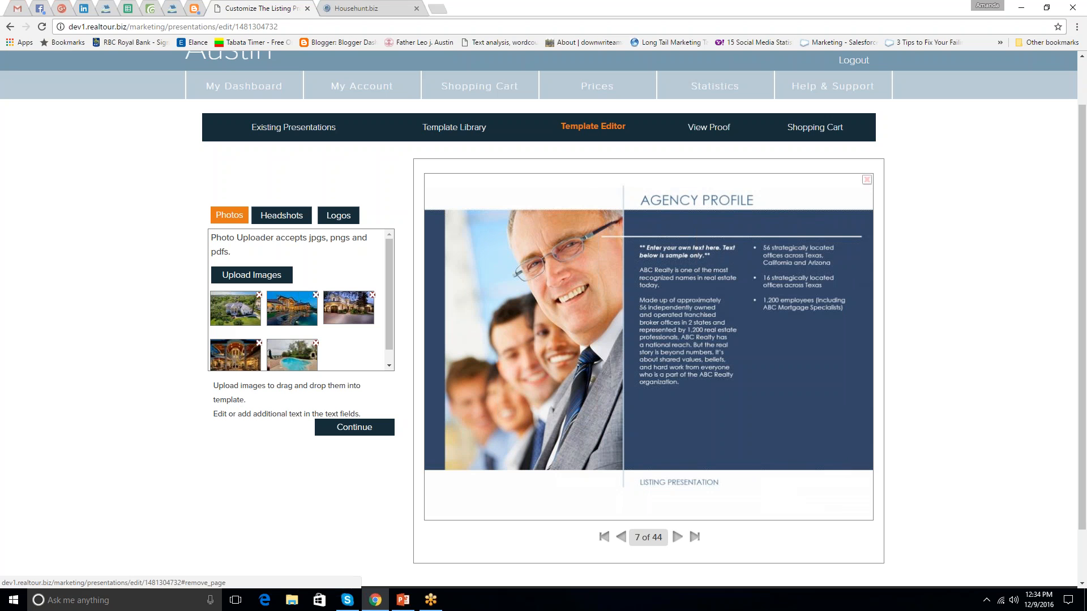
Remove the Agency Profile page 7 from the presentation and restore it from the removed pages.
{"action": "left_click", "coordinate": [867, 182]}
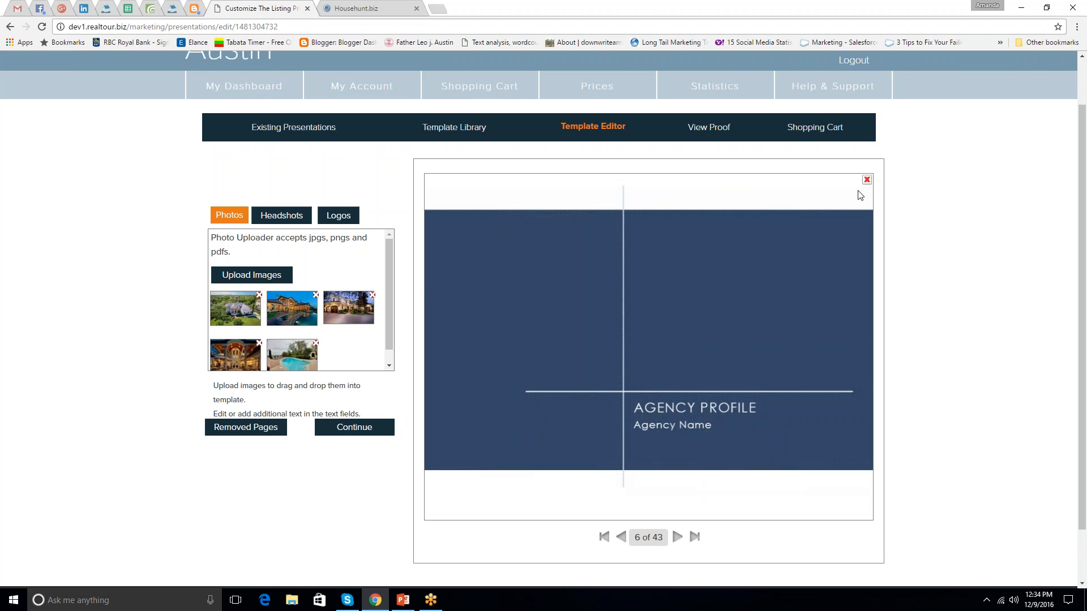
{"action": "left_click", "coordinate": [261, 433]}
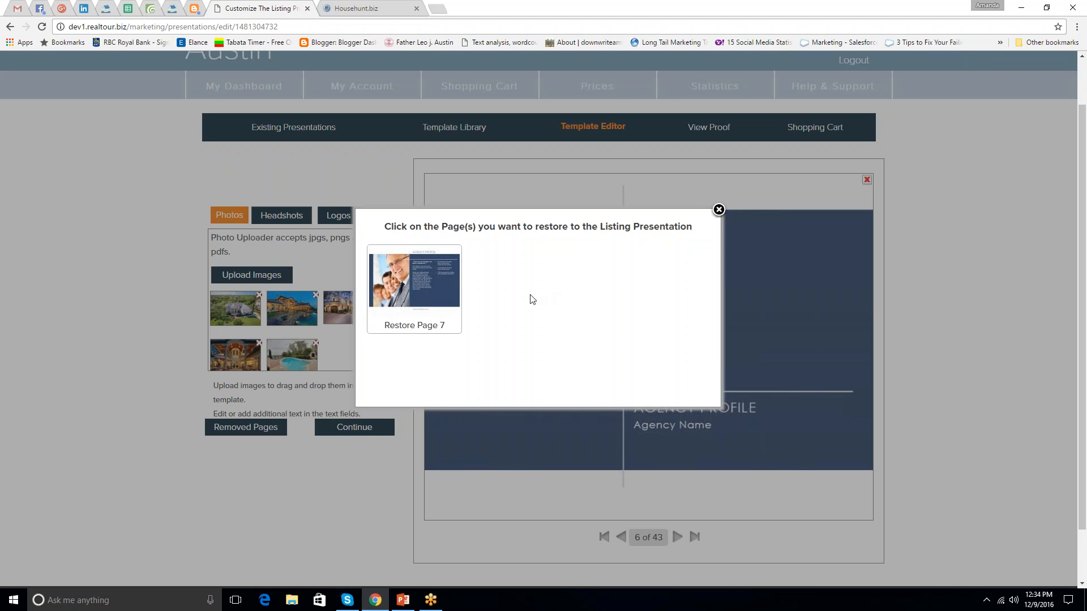
{"action": "left_click", "coordinate": [411, 288]}
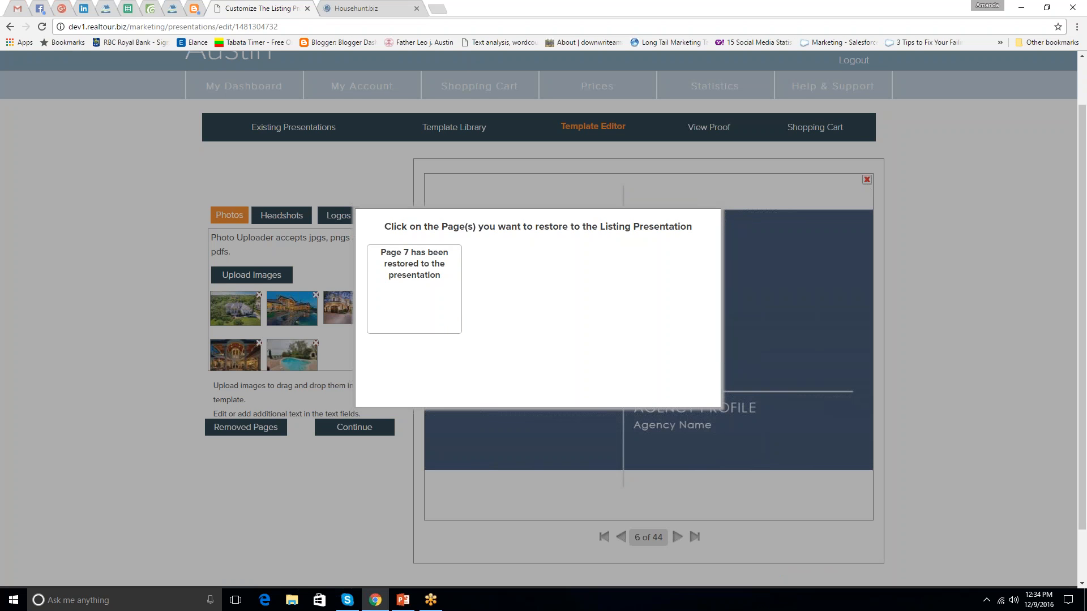
{"action": "left_click", "coordinate": [719, 210]}
Page through the Agency Profile, Staging Strategy and Pricing Strategy sections up to the Sold Property Analysis table on page 23.
{"action": "left_click", "coordinate": [679, 539]}
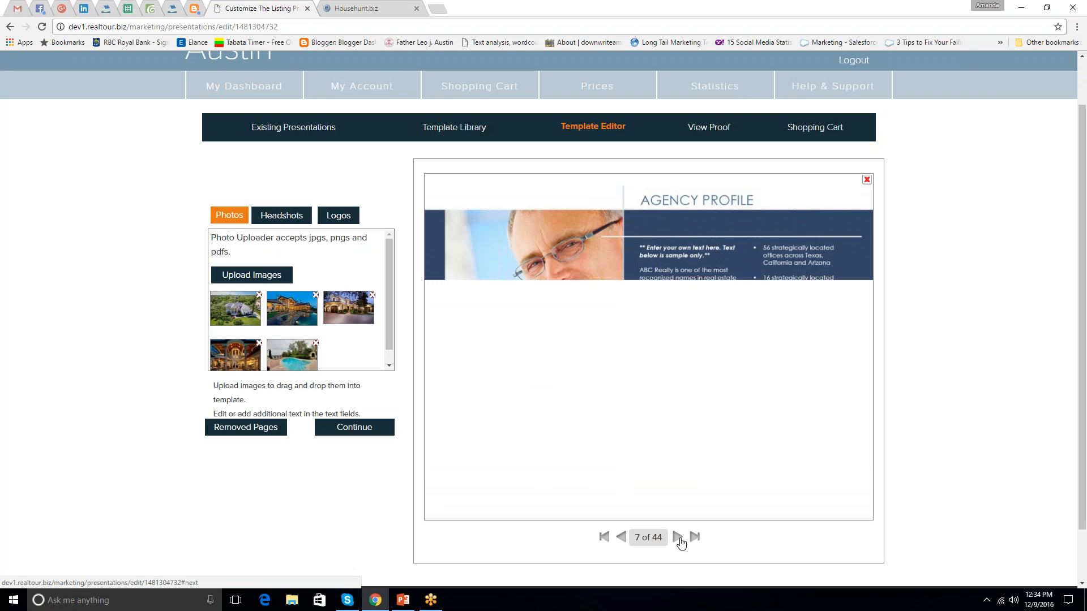
{"action": "left_click", "coordinate": [679, 539]}
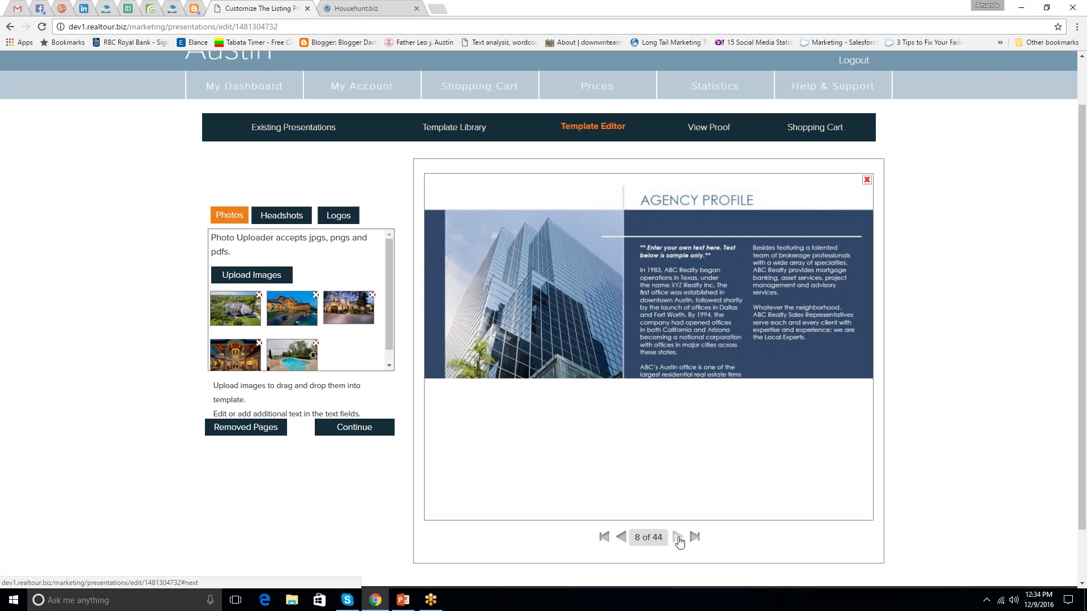
{"action": "left_click", "coordinate": [678, 539]}
{"action": "left_click", "coordinate": [678, 539]}
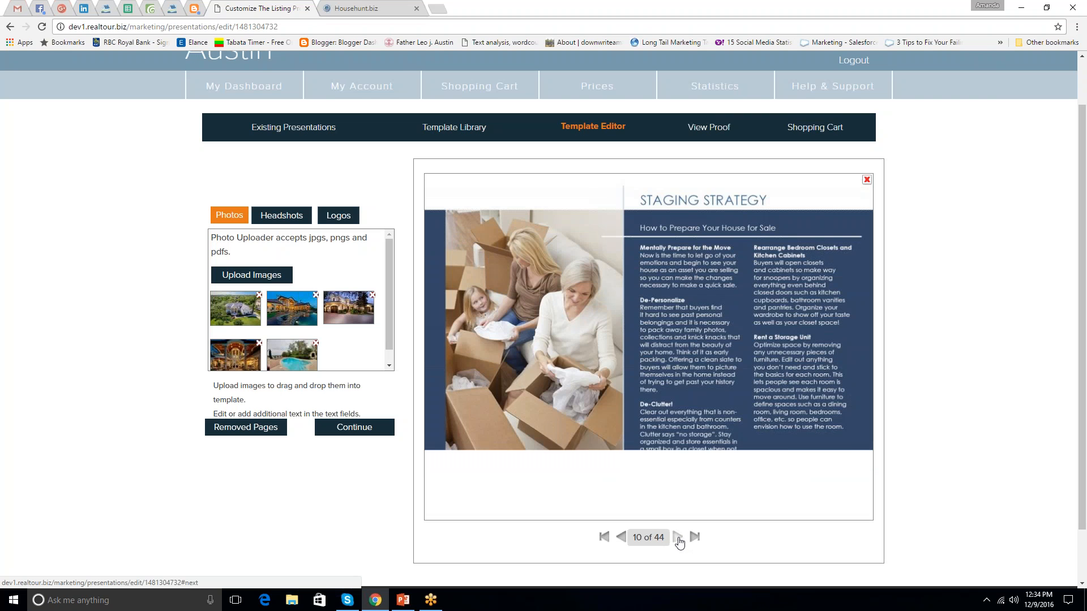
{"action": "left_click", "coordinate": [678, 539]}
{"action": "left_click", "coordinate": [678, 539]}
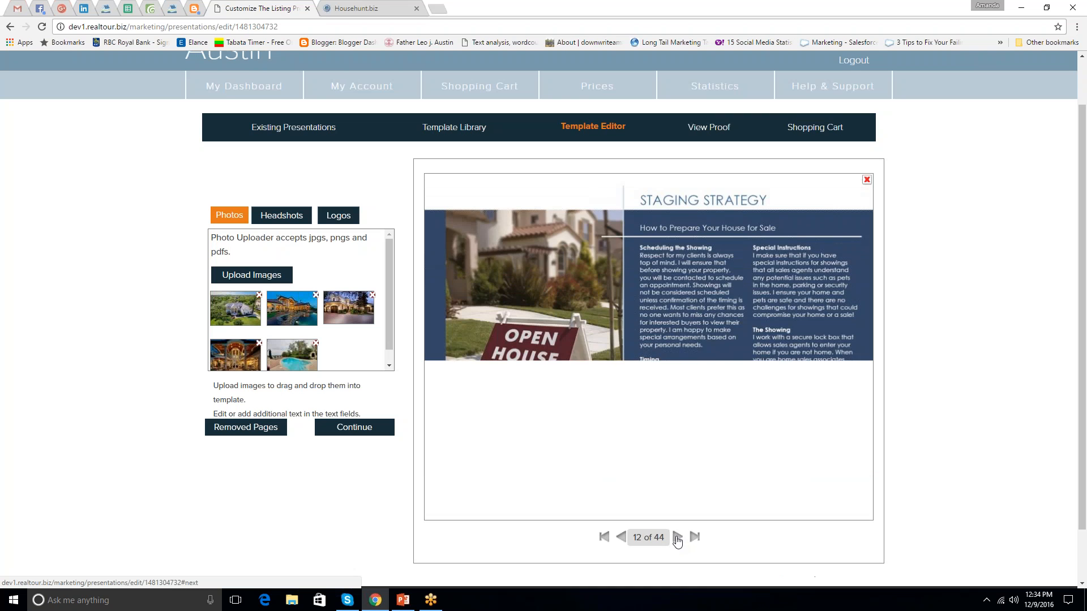
{"action": "left_click", "coordinate": [677, 539]}
{"action": "left_click", "coordinate": [678, 539]}
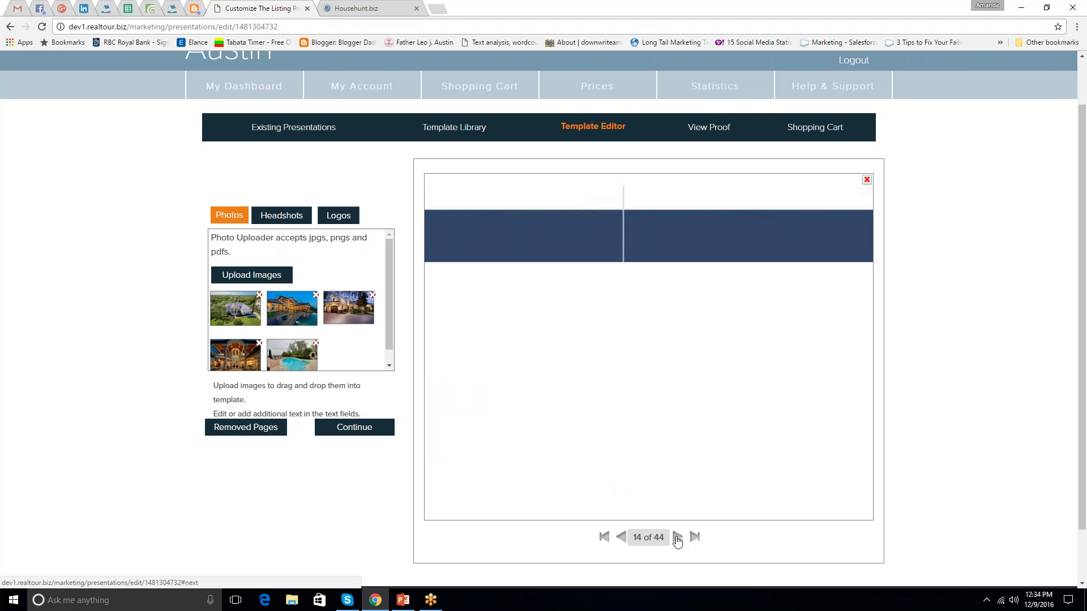
{"action": "left_click", "coordinate": [678, 539]}
{"action": "left_click", "coordinate": [678, 539]}
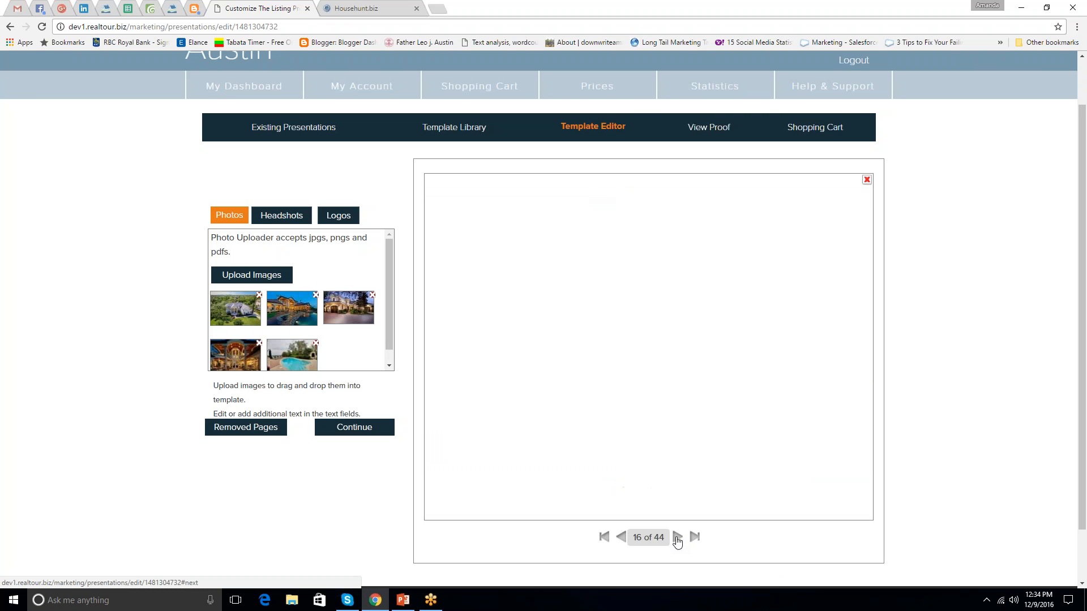
{"action": "left_click", "coordinate": [678, 539]}
{"action": "left_click", "coordinate": [678, 539]}
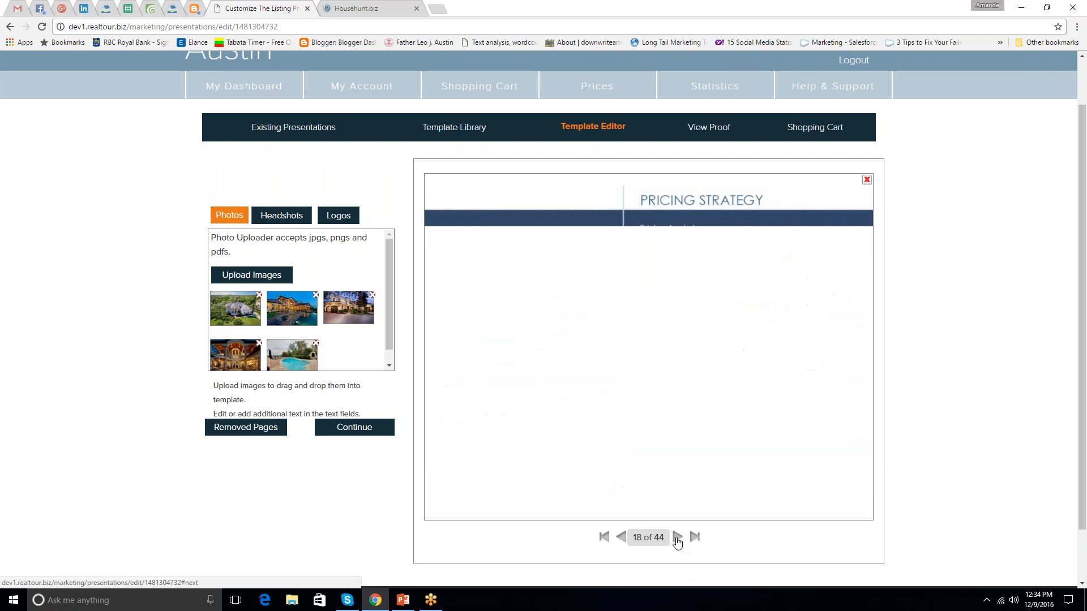
{"action": "left_click", "coordinate": [678, 539]}
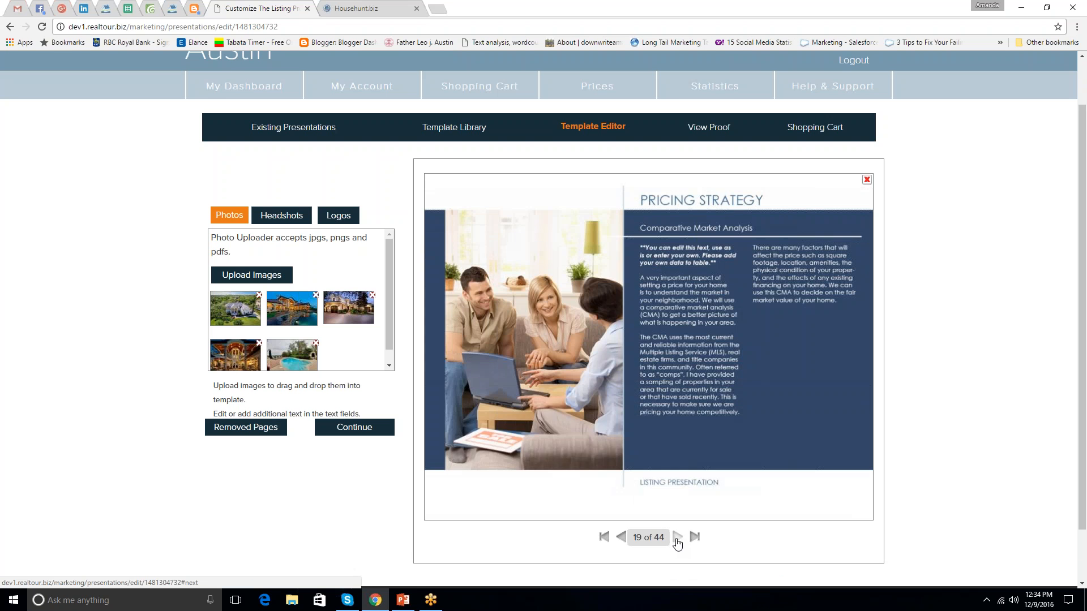
{"action": "left_click", "coordinate": [678, 539]}
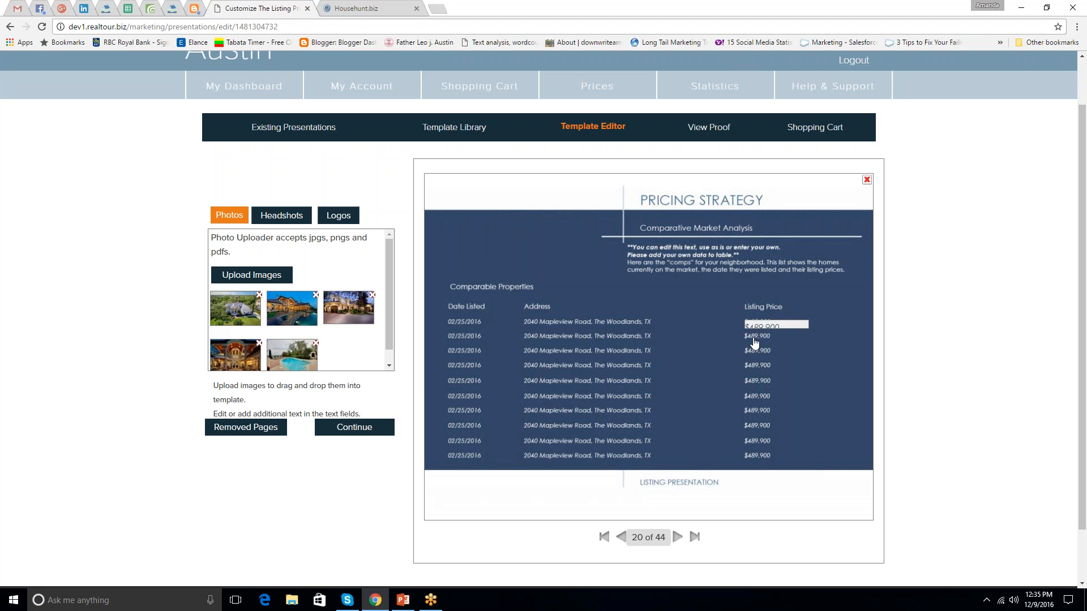
{"action": "left_click", "coordinate": [678, 539]}
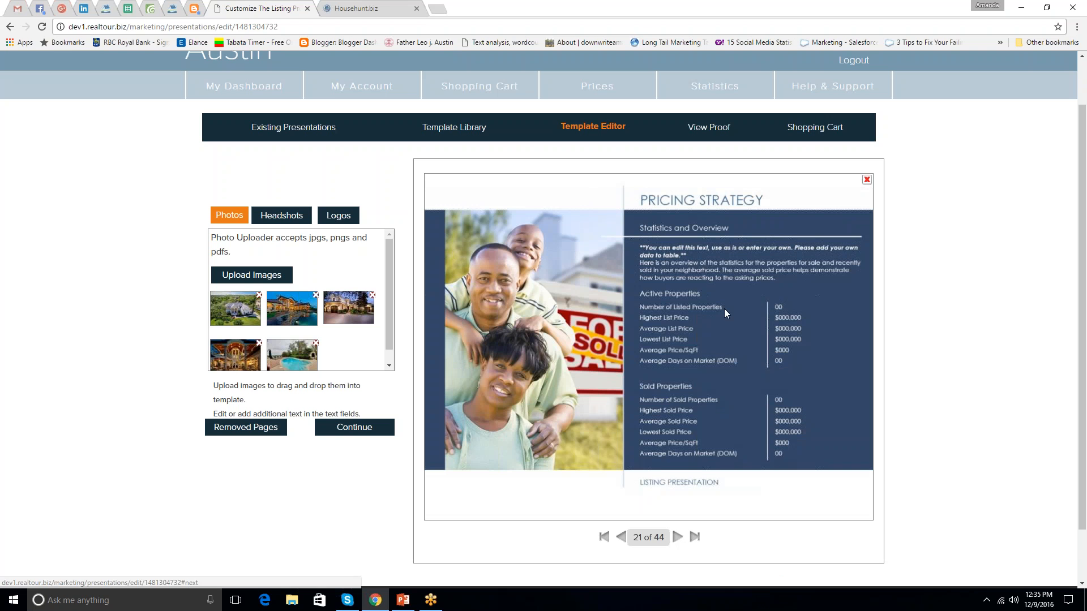
{"action": "left_click", "coordinate": [677, 538]}
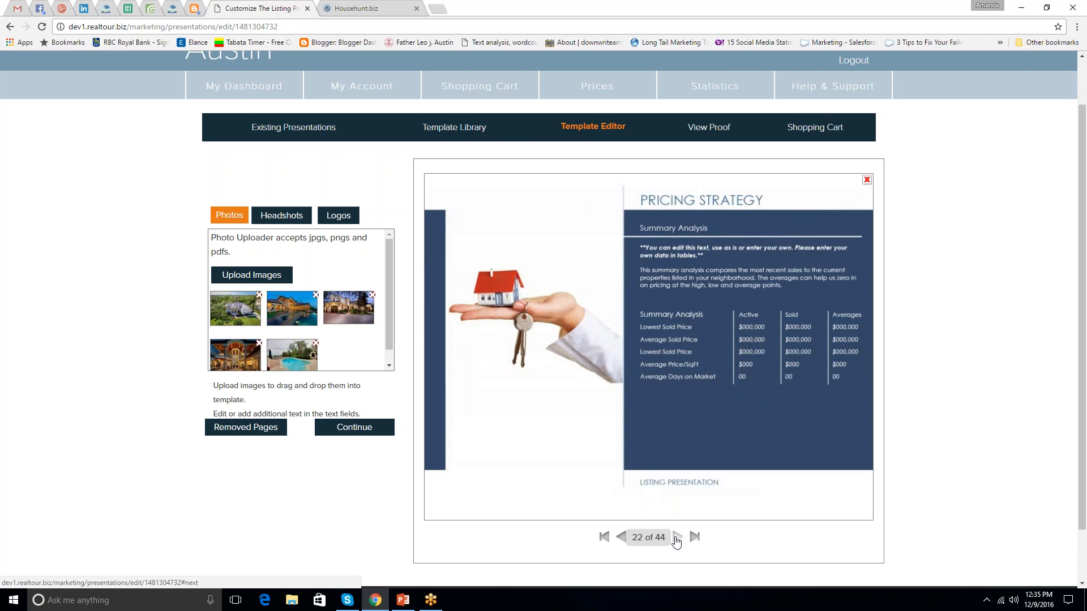
{"action": "left_click", "coordinate": [677, 538]}
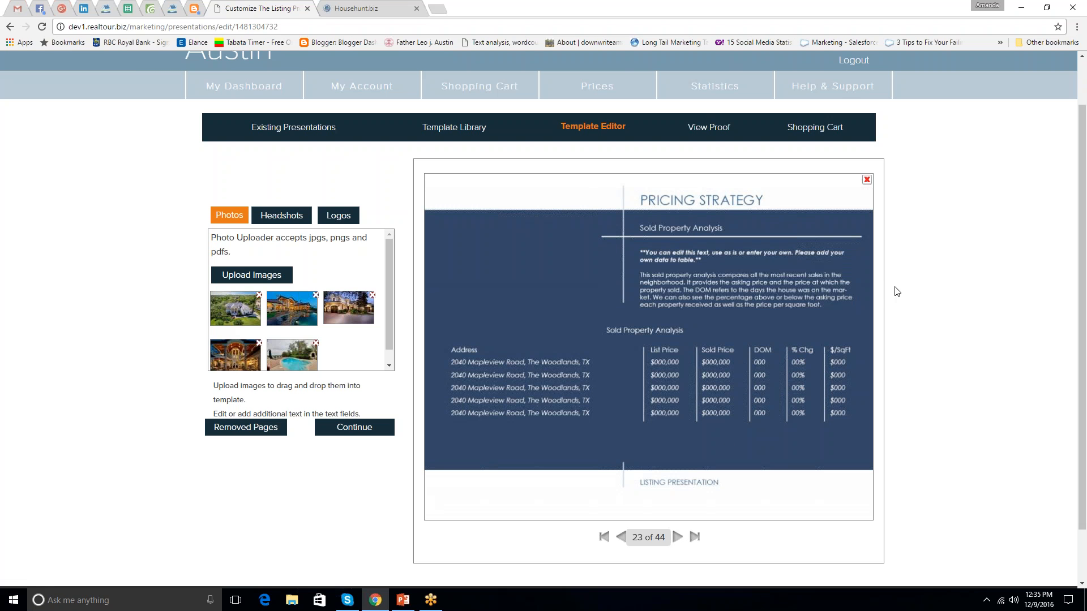
View the presentation's proof, flip through it to the Staging Strategy pages and continue to the cart checkout.
{"action": "left_click", "coordinate": [712, 129]}
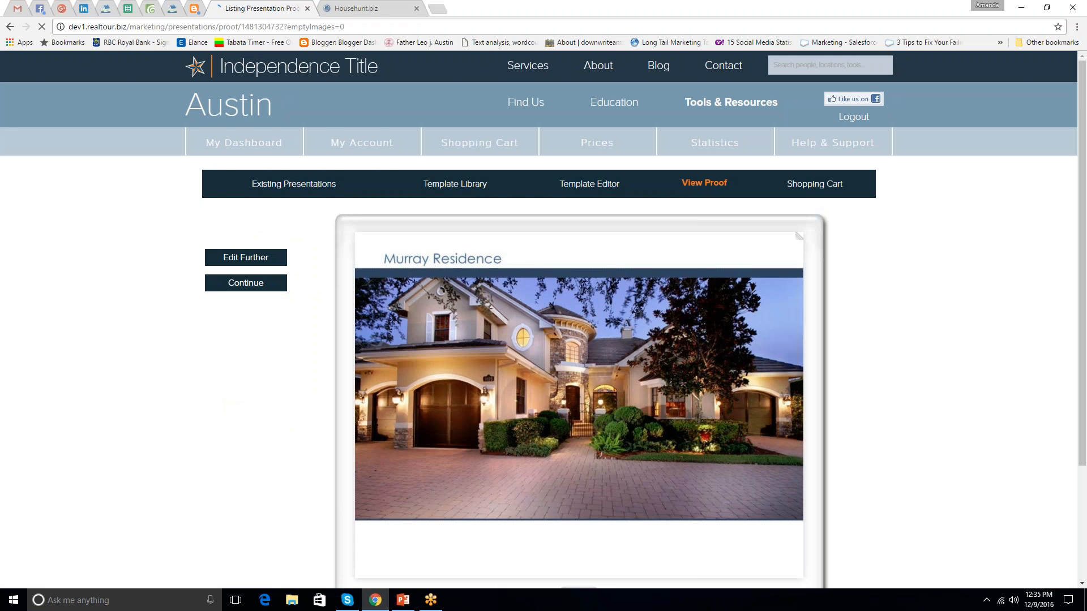
{"action": "scroll", "coordinate": [220, 399], "scroll_direction": "down", "scroll_amount": 1}
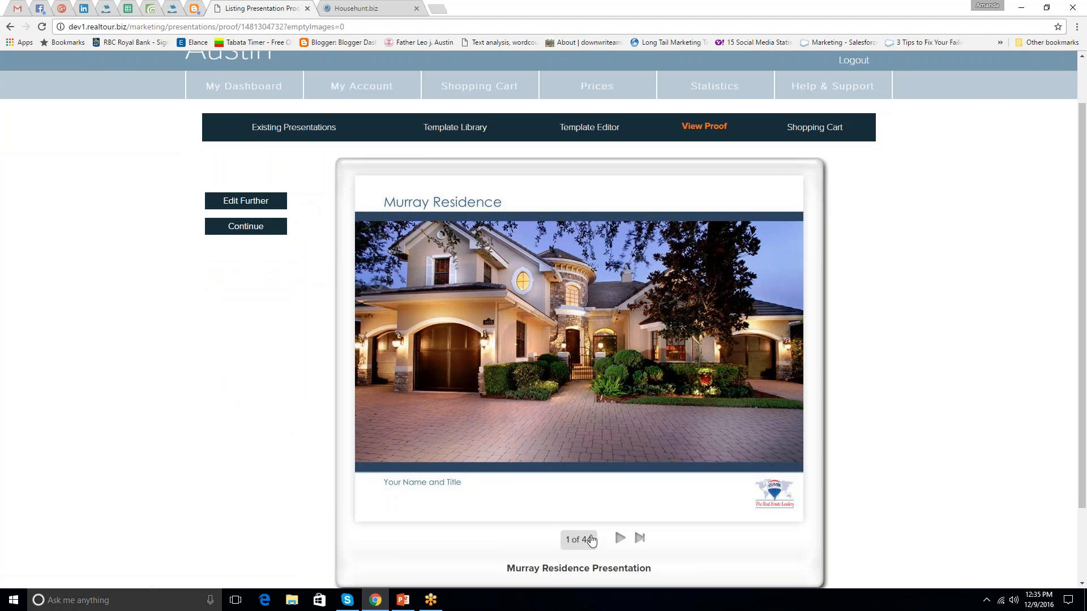
{"action": "left_click", "coordinate": [620, 541]}
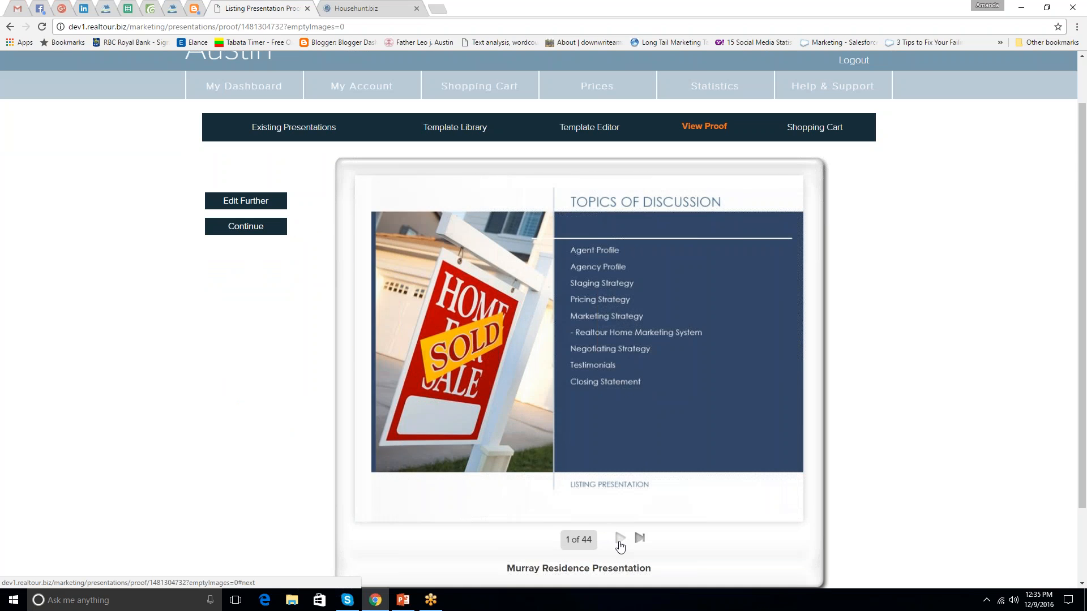
{"action": "left_click", "coordinate": [619, 540]}
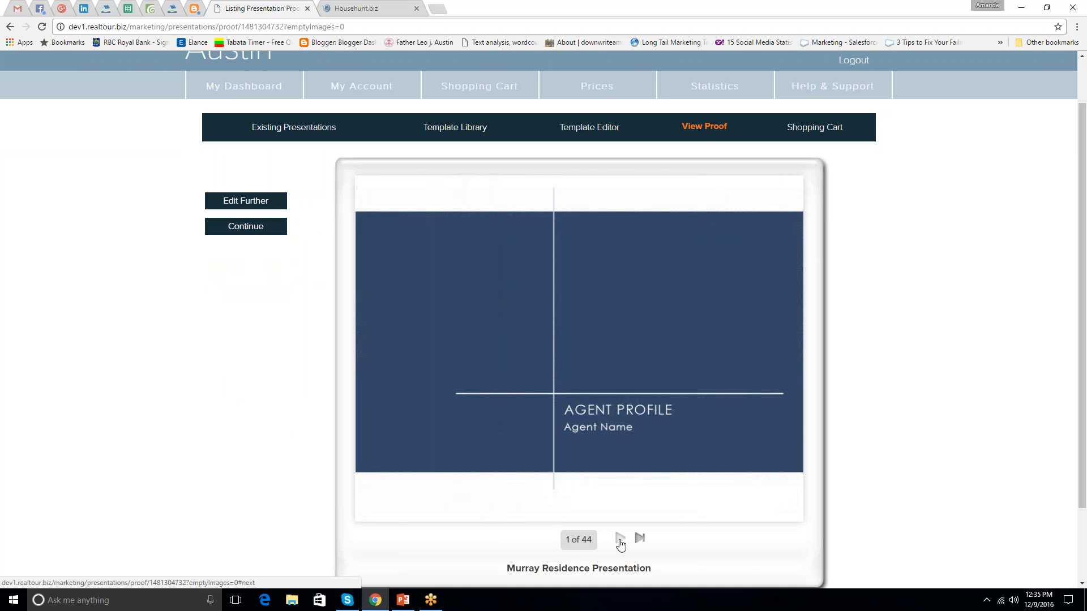
{"action": "left_click", "coordinate": [620, 540]}
{"action": "left_click", "coordinate": [620, 541]}
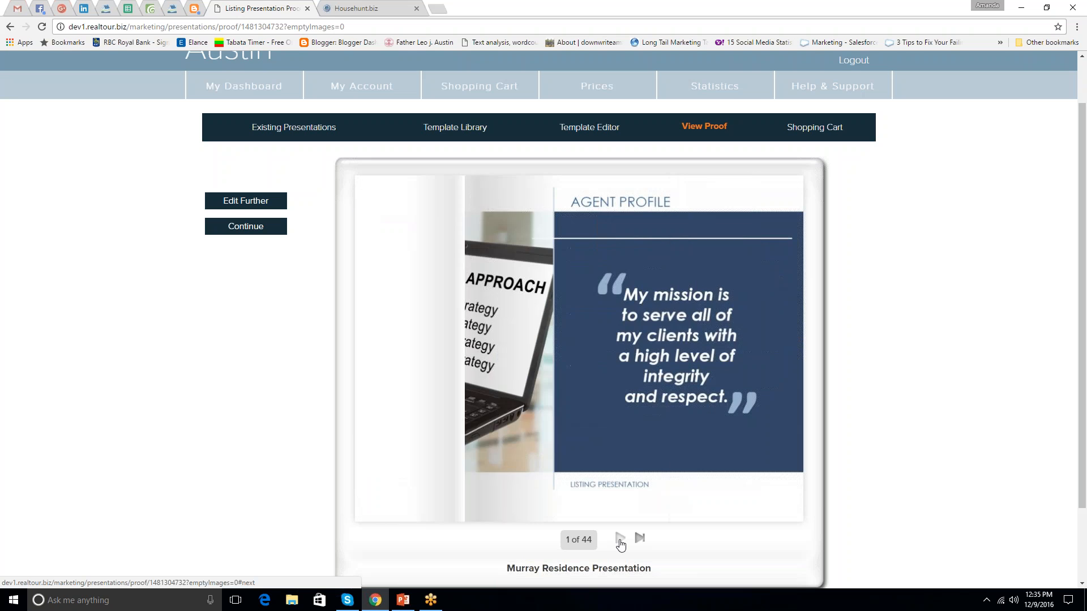
{"action": "left_click", "coordinate": [621, 544]}
{"action": "left_click", "coordinate": [621, 544]}
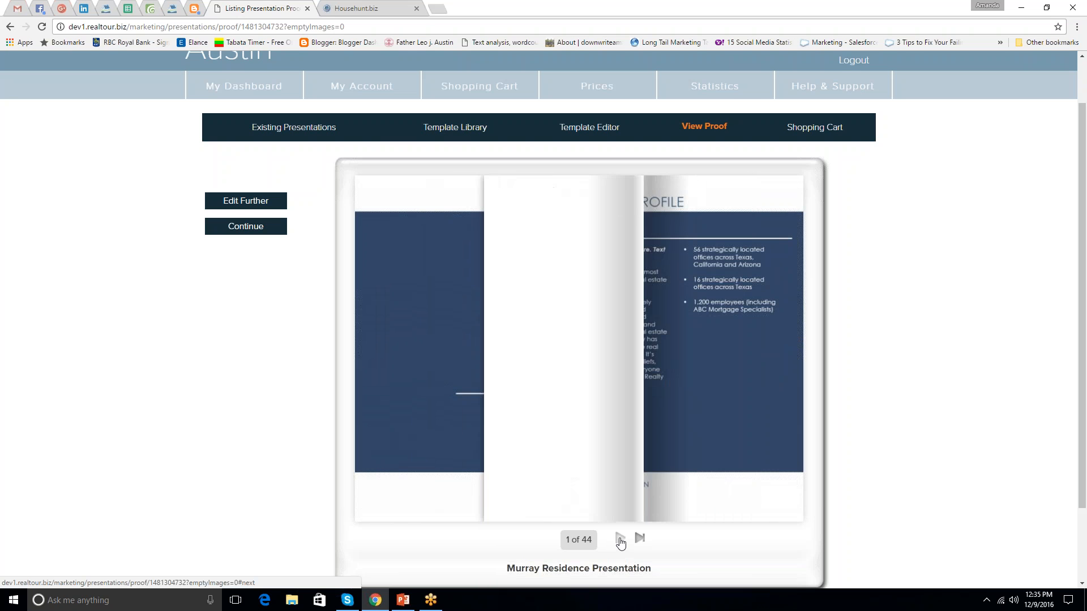
{"action": "left_click", "coordinate": [621, 542]}
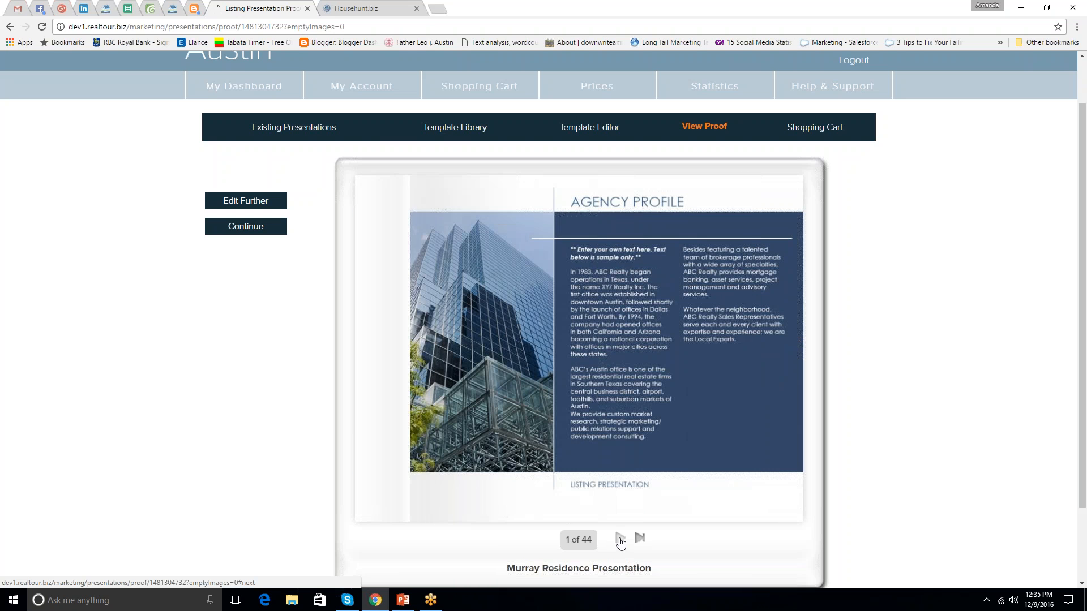
{"action": "left_click", "coordinate": [620, 543]}
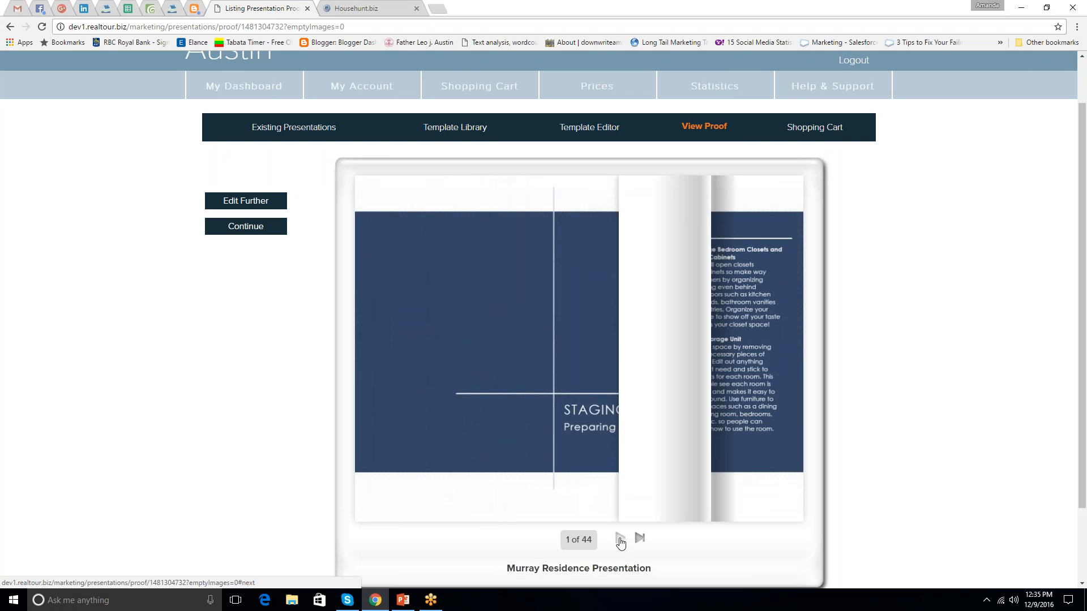
{"action": "left_click", "coordinate": [621, 542]}
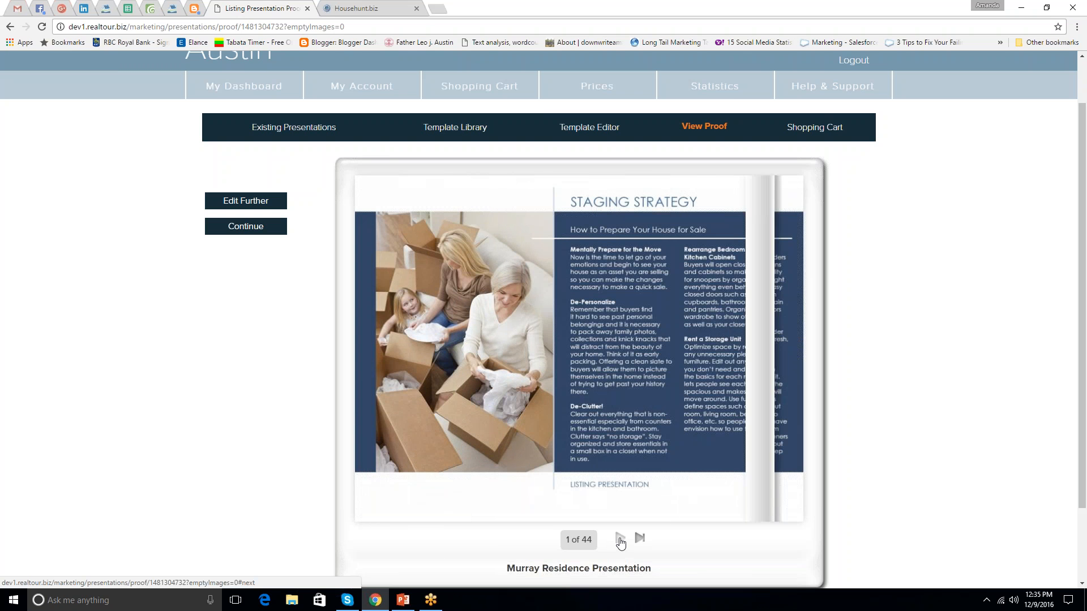
{"action": "left_click", "coordinate": [267, 229]}
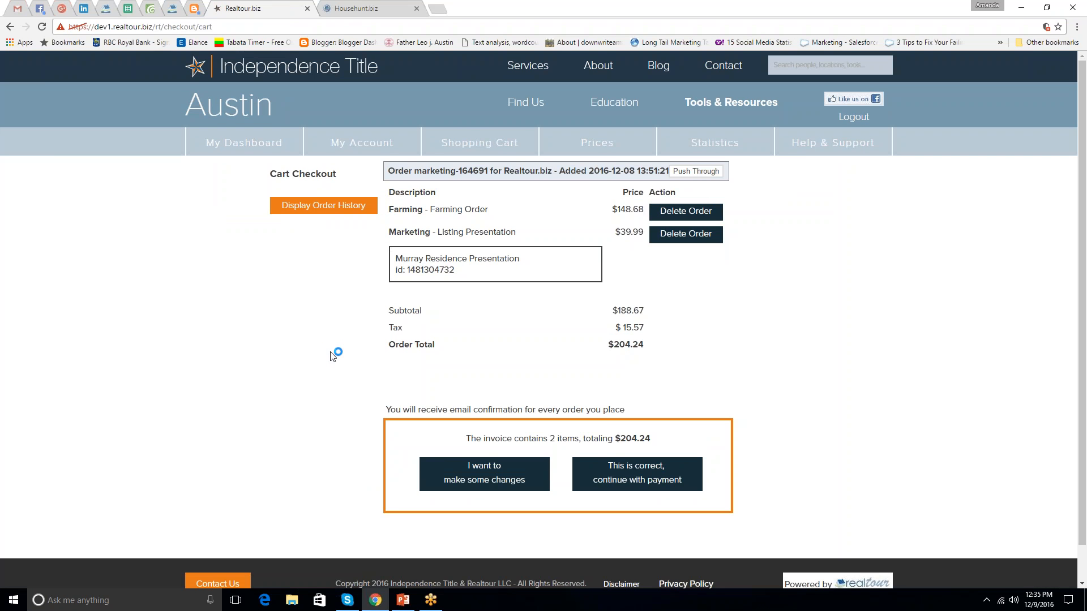
Switch to Gmail, open the web version of the listing presentation, flip through its first pages and return to the marketing suite dashboard.
{"action": "left_click", "coordinate": [18, 10]}
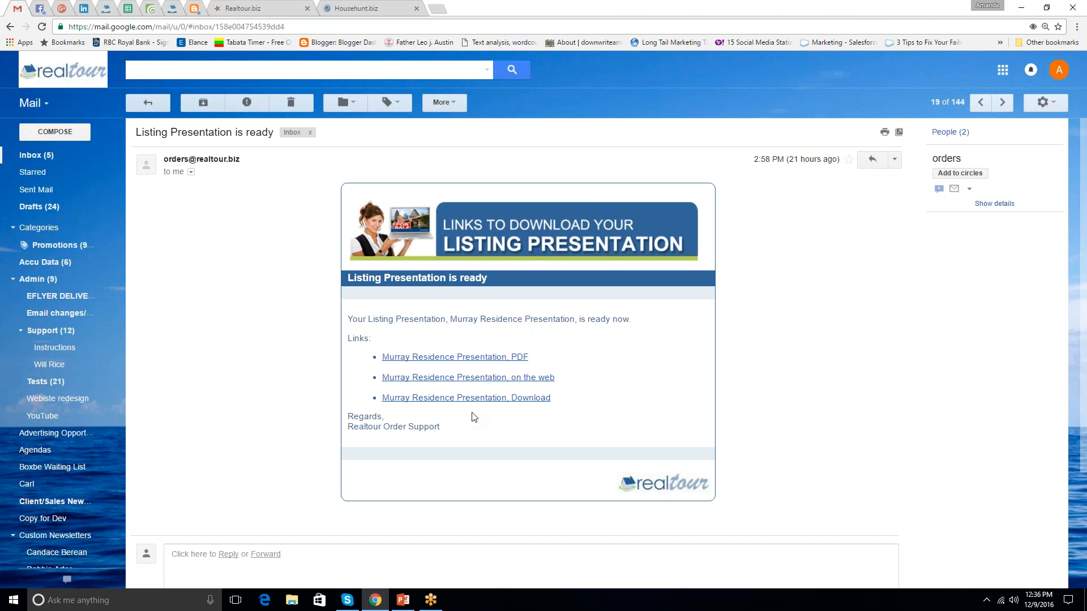
{"action": "left_click", "coordinate": [469, 378]}
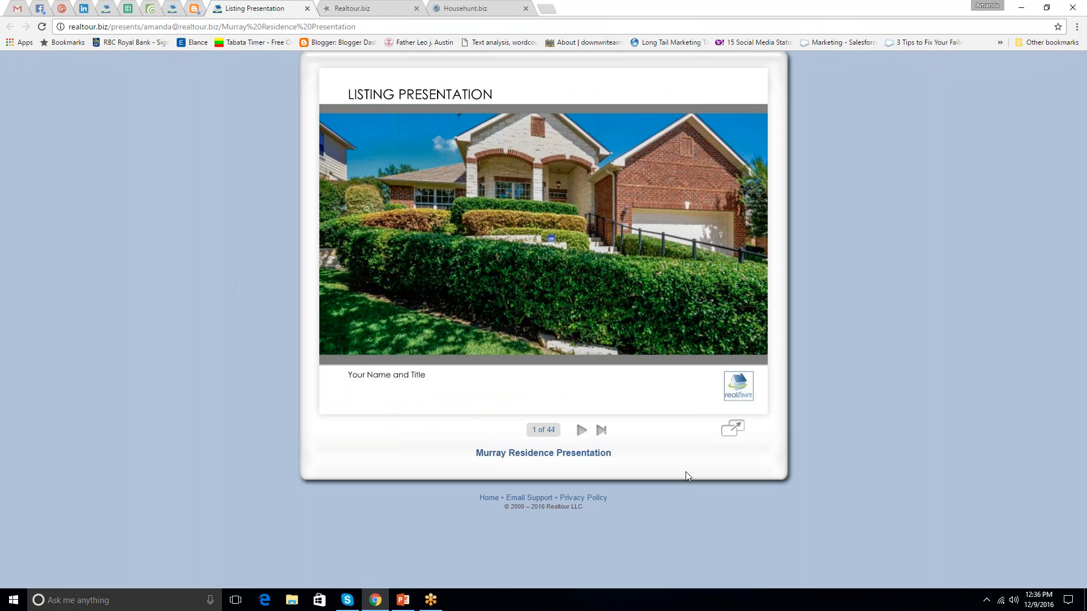
{"action": "left_click", "coordinate": [582, 432]}
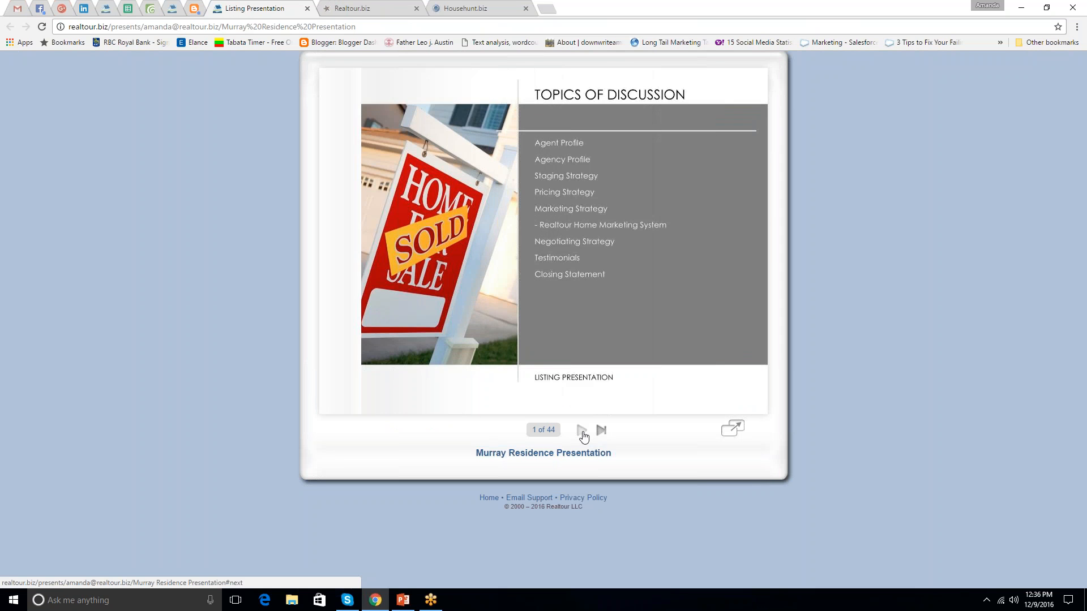
{"action": "left_click", "coordinate": [582, 432]}
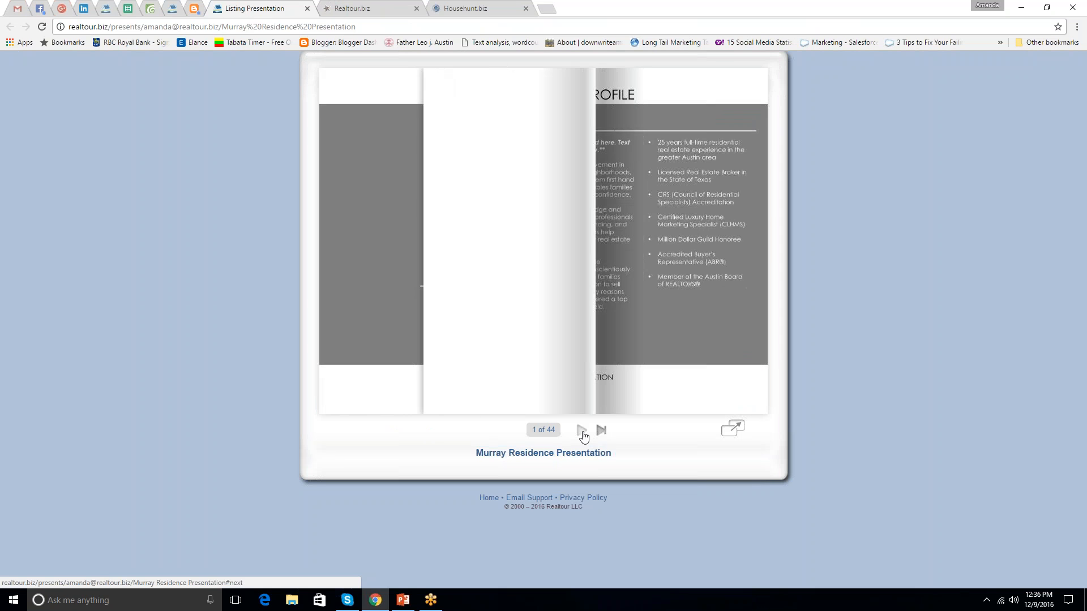
{"action": "left_click", "coordinate": [307, 8]}
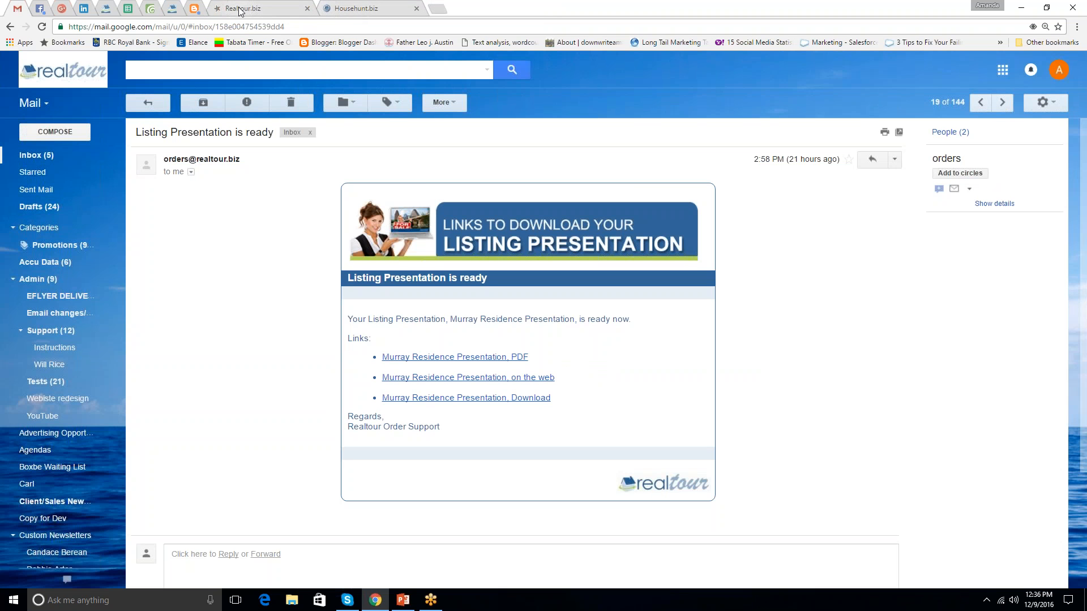
{"action": "left_click", "coordinate": [240, 11]}
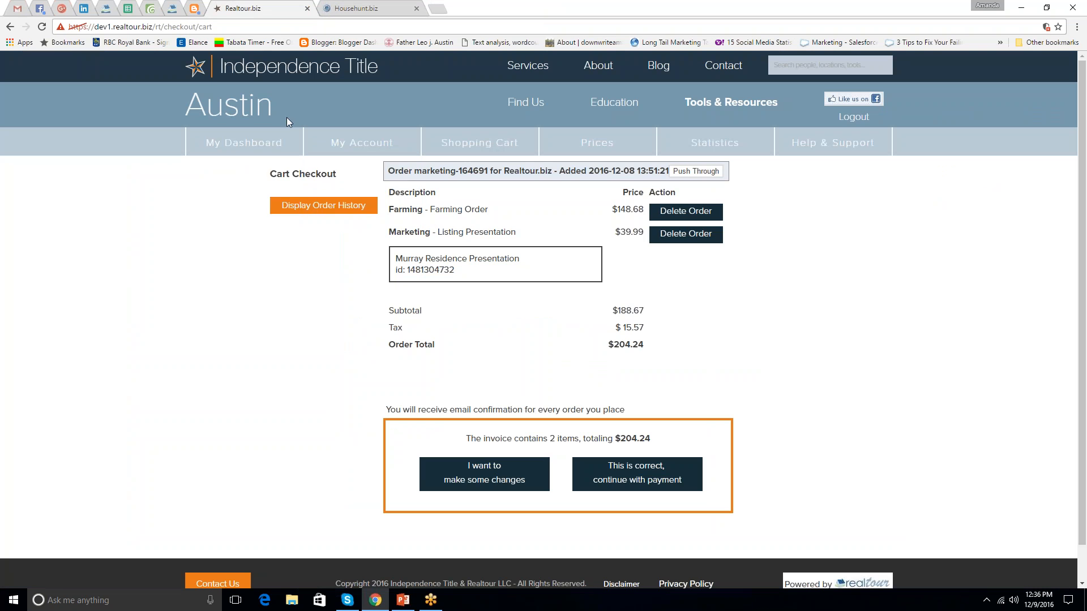
{"action": "left_click", "coordinate": [242, 147]}
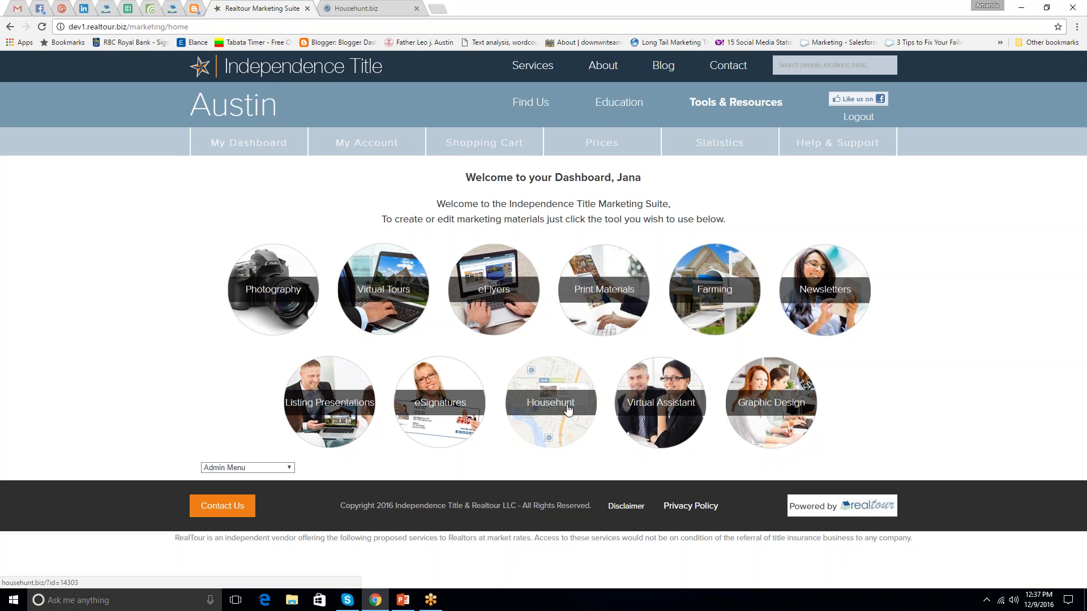
Switch to the Househunt map, inspect the Lakeway and Hudson Bend listings, and view the virtual tour of the $2,800,000 Lakeway property.
{"action": "left_click", "coordinate": [372, 9]}
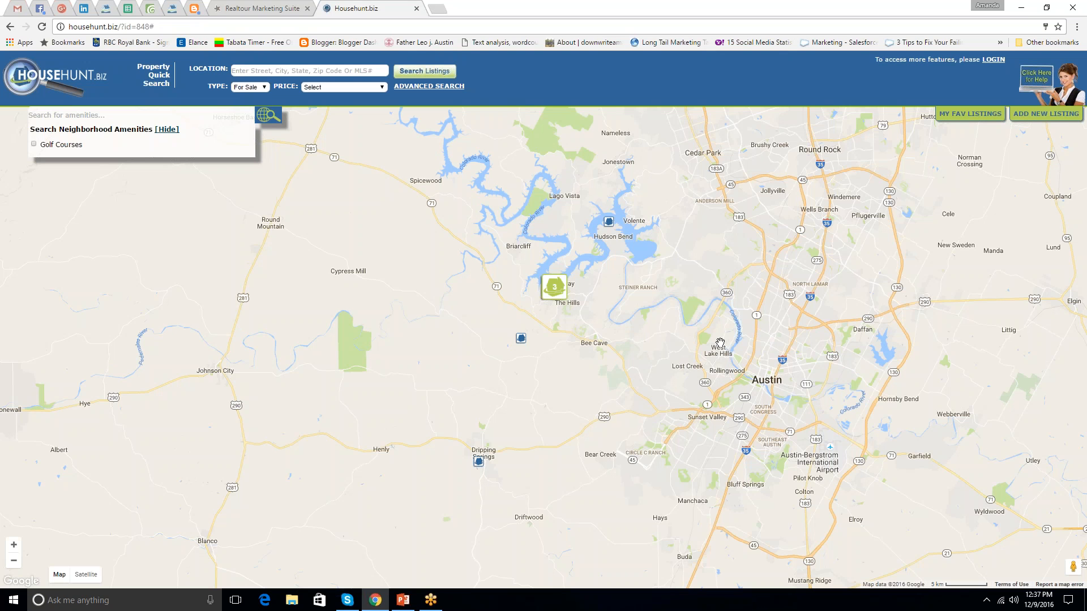
{"action": "left_click", "coordinate": [563, 286]}
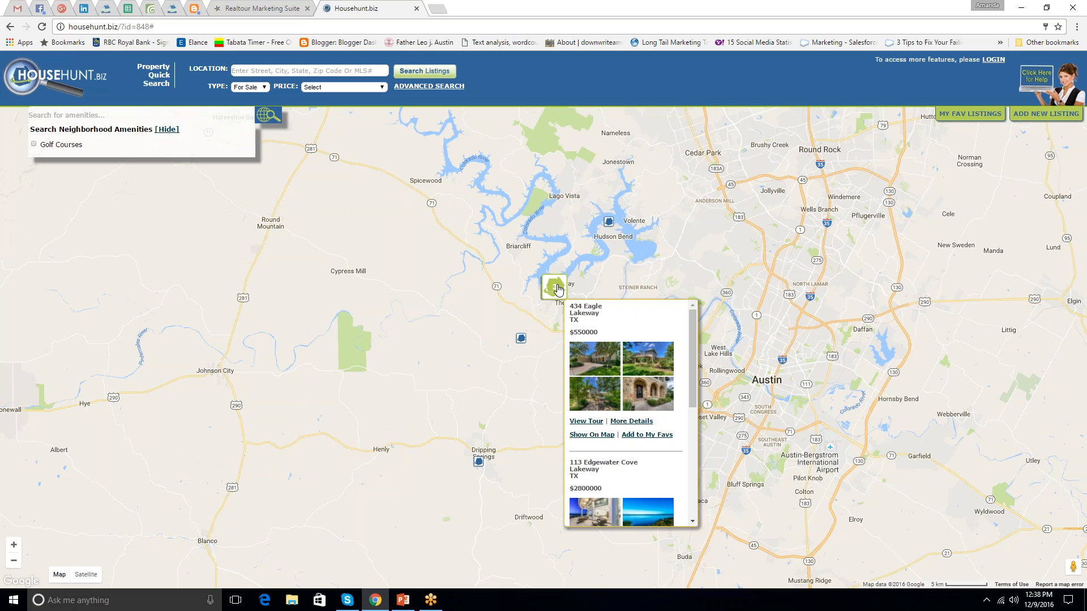
{"action": "left_click", "coordinate": [603, 233]}
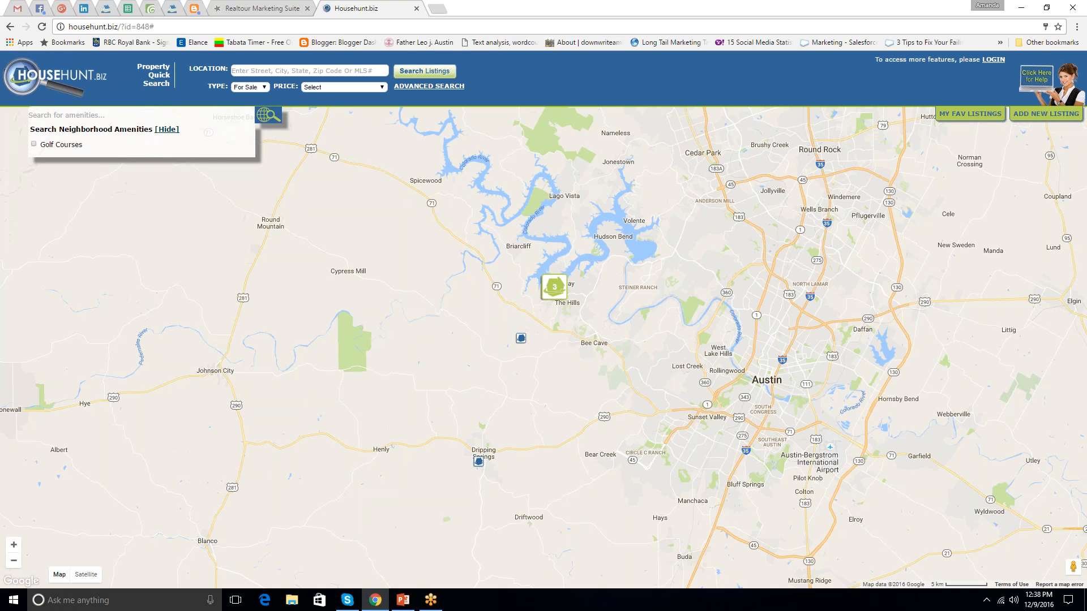
{"action": "left_click", "coordinate": [610, 224]}
{"action": "left_click", "coordinate": [555, 342]}
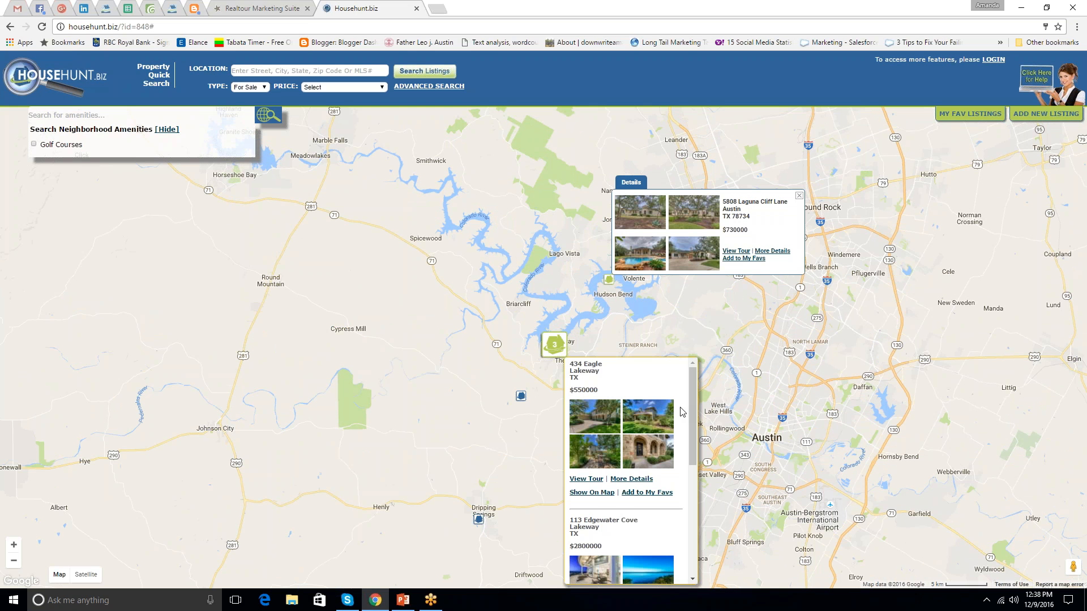
{"action": "left_click_drag", "start_coordinate": [692, 392], "coordinate": [690, 471]}
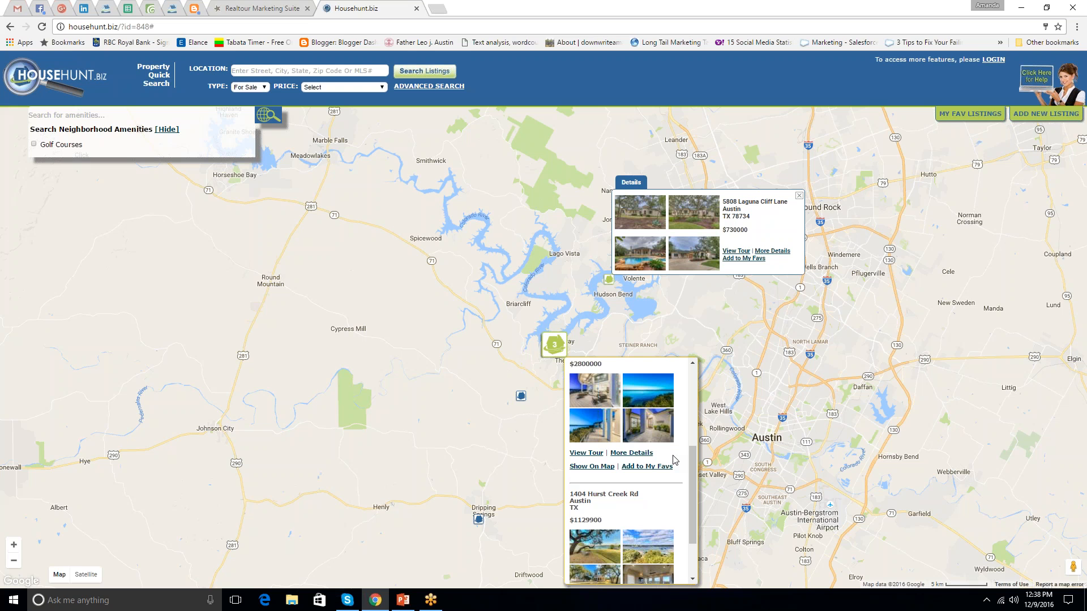
{"action": "left_click", "coordinate": [599, 457]}
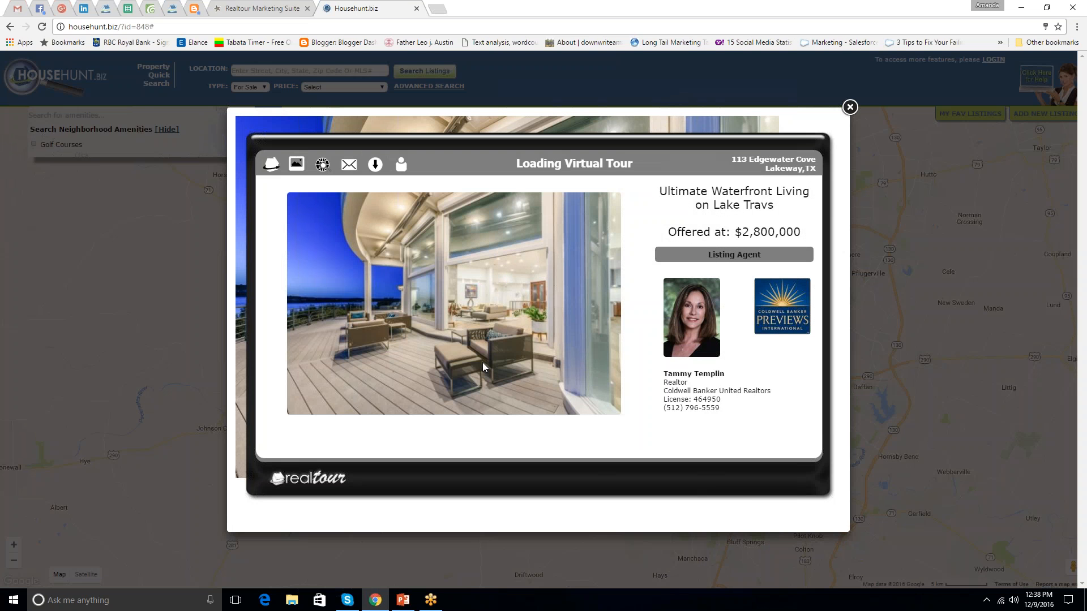
{"action": "left_click", "coordinate": [849, 108]}
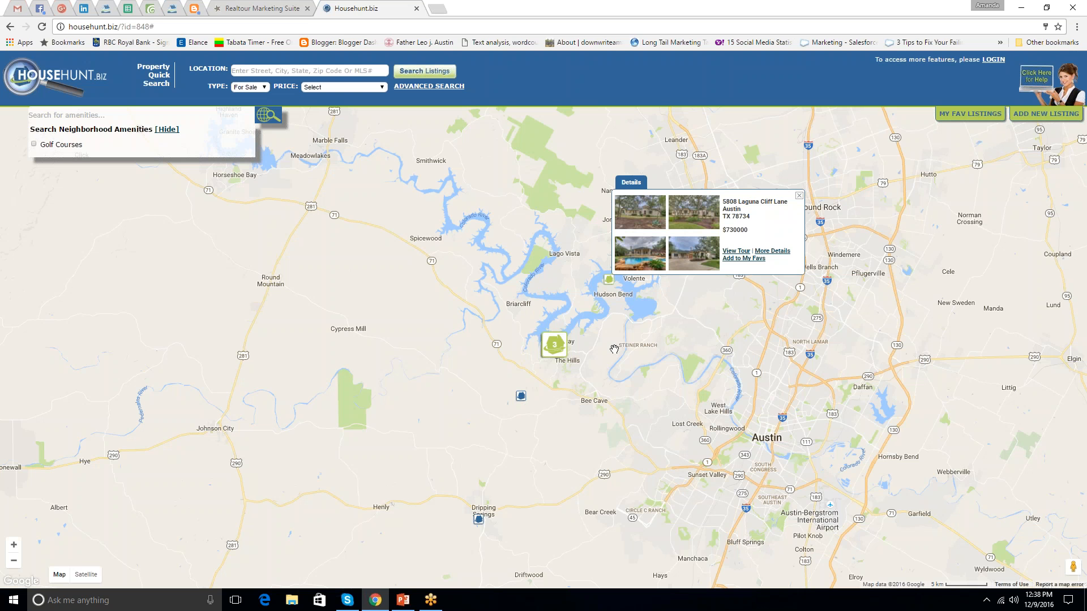
Search the neighborhood amenities for restaurants and examine their locations around Austin and the listings on the map.
{"action": "left_click", "coordinate": [83, 116]}
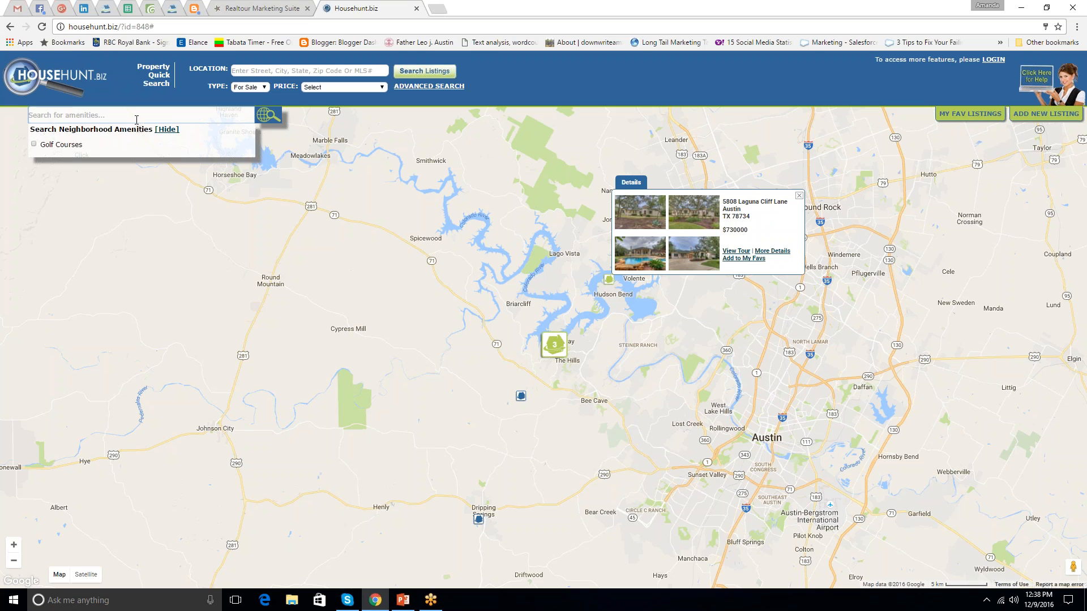
{"action": "type", "text": "resy"}
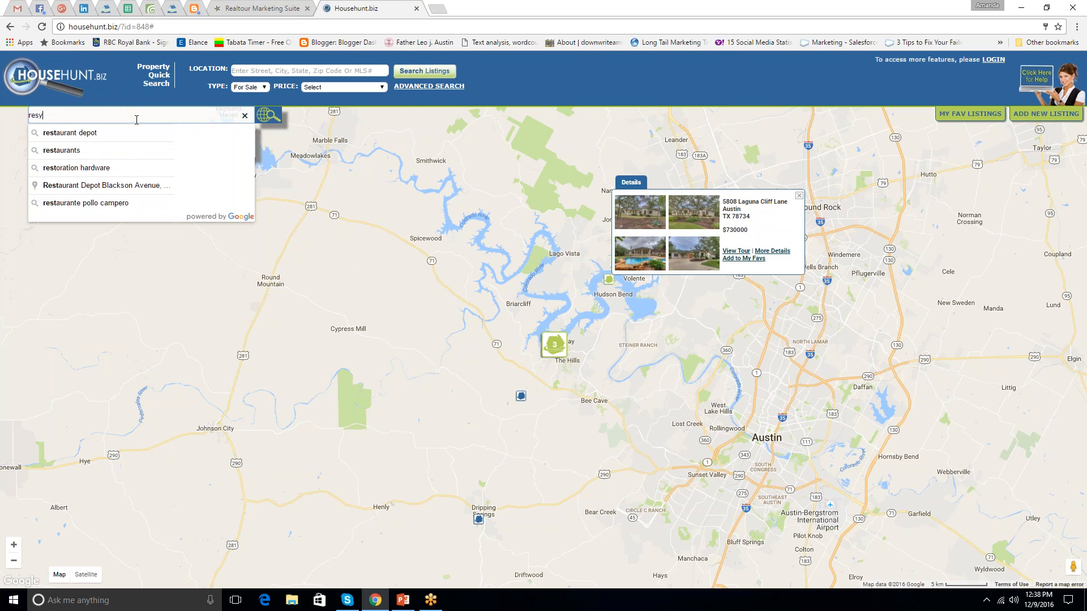
{"action": "left_click", "coordinate": [75, 151]}
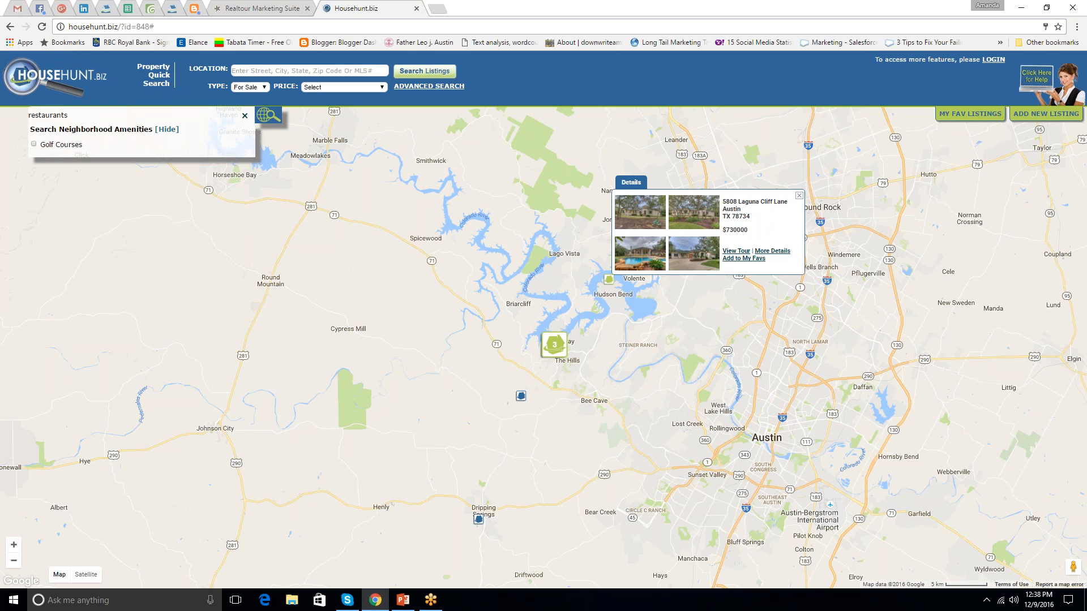
{"action": "left_click", "coordinate": [275, 118]}
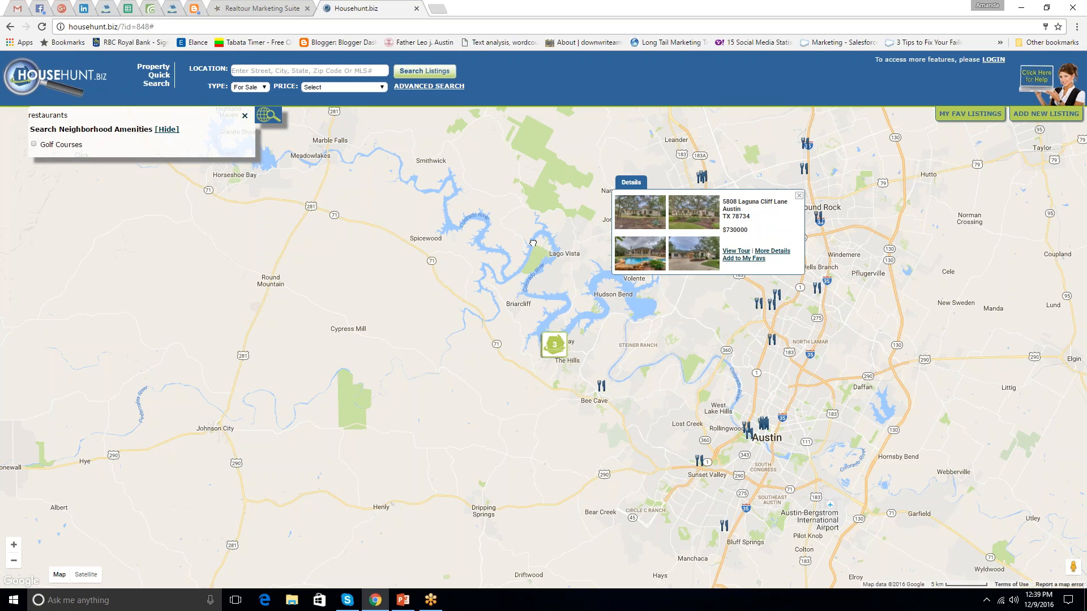
{"action": "left_click_drag", "start_coordinate": [532, 243], "coordinate": [482, 185]}
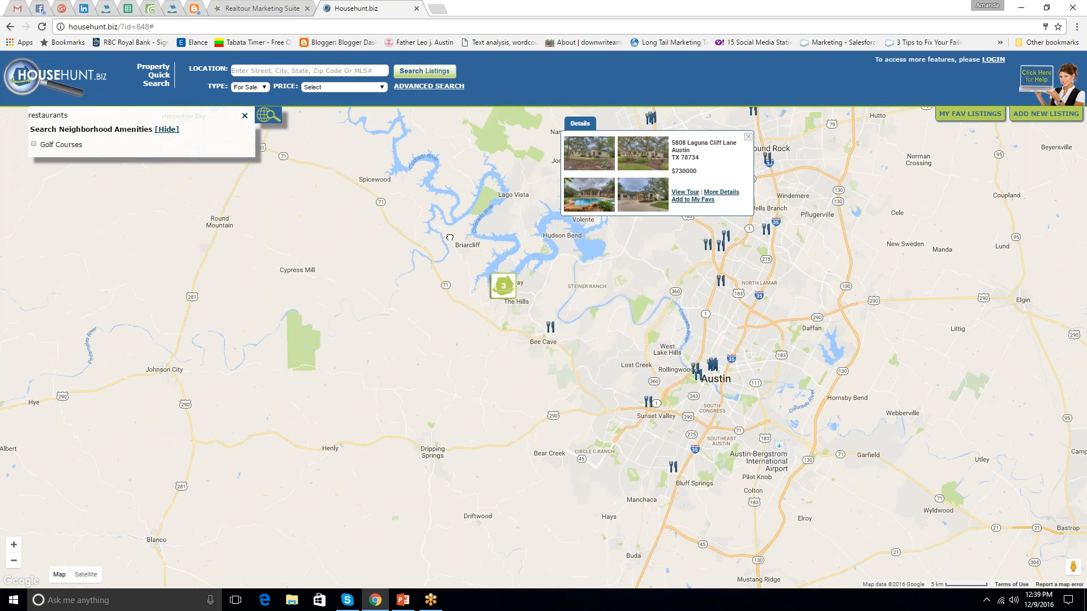
{"action": "left_click_drag", "start_coordinate": [450, 237], "coordinate": [505, 243]}
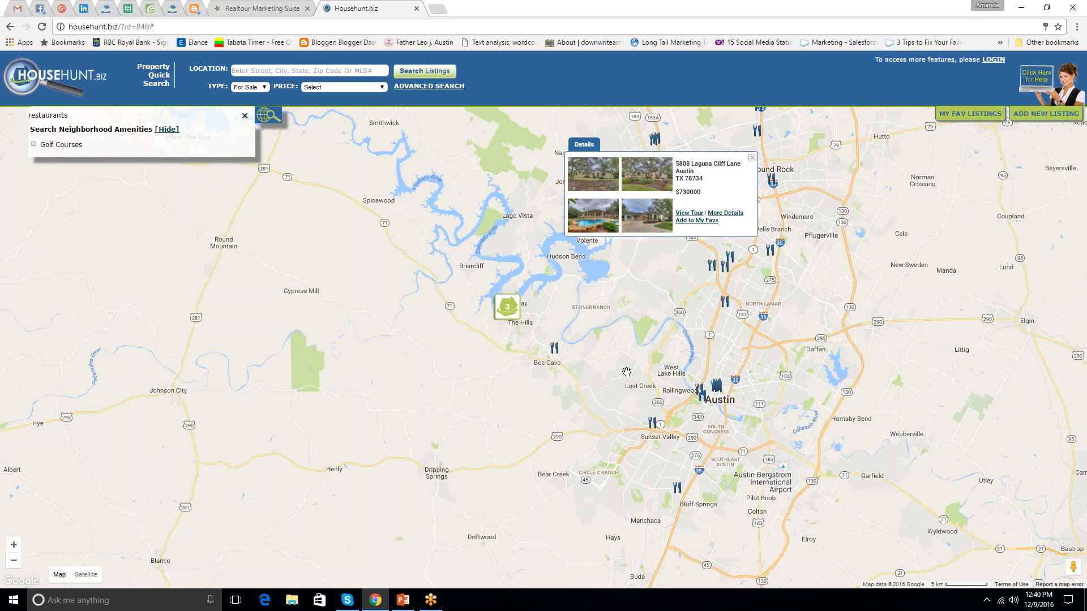
Return to the marketing suite and create an email signature named "Holiday", answering No to using Microsoft Office Outlook.
{"action": "left_click", "coordinate": [253, 10]}
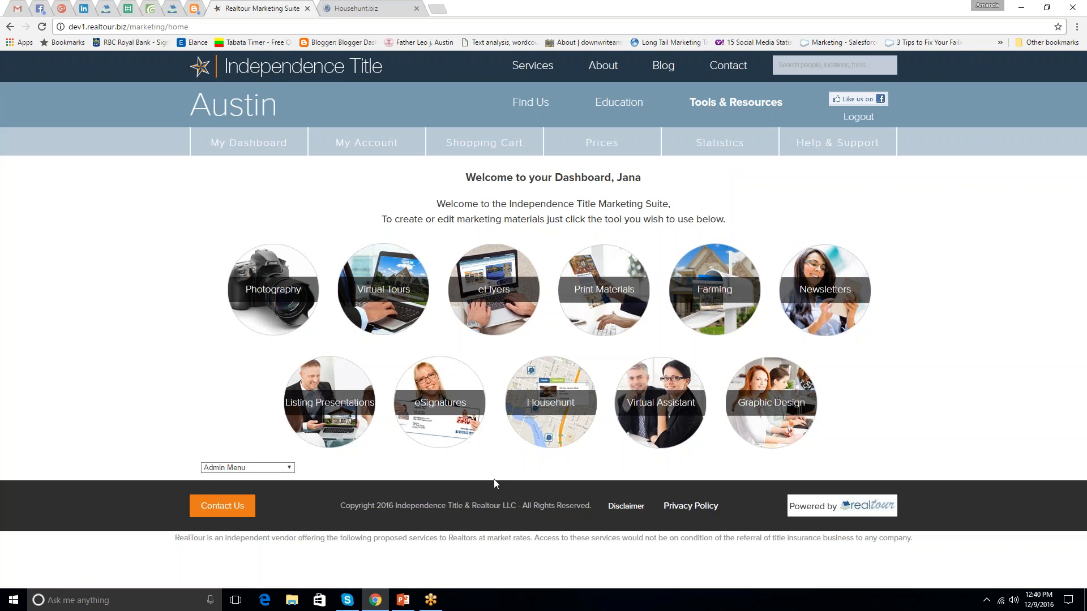
{"action": "left_click", "coordinate": [441, 406]}
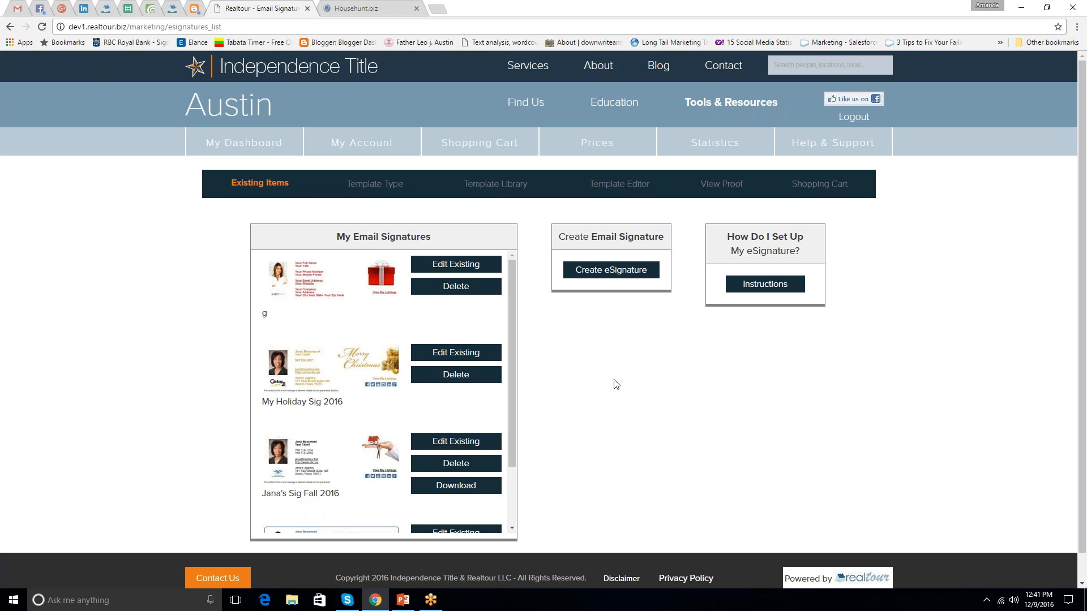
{"action": "left_click", "coordinate": [606, 273]}
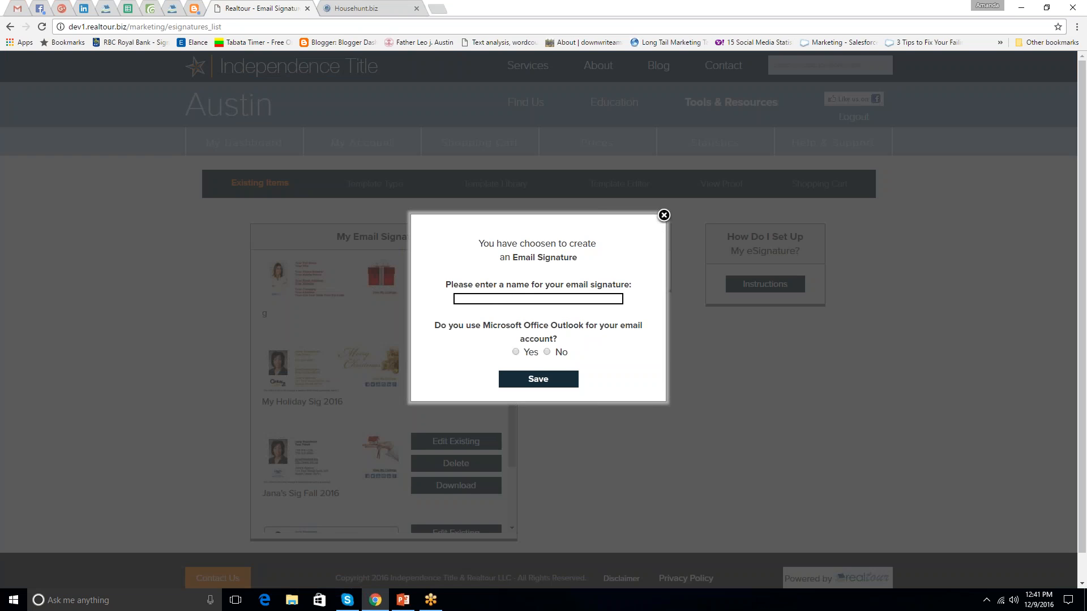
{"action": "type", "text": "Holiday"}
{"action": "left_click", "coordinate": [547, 351]}
{"action": "left_click", "coordinate": [545, 381]}
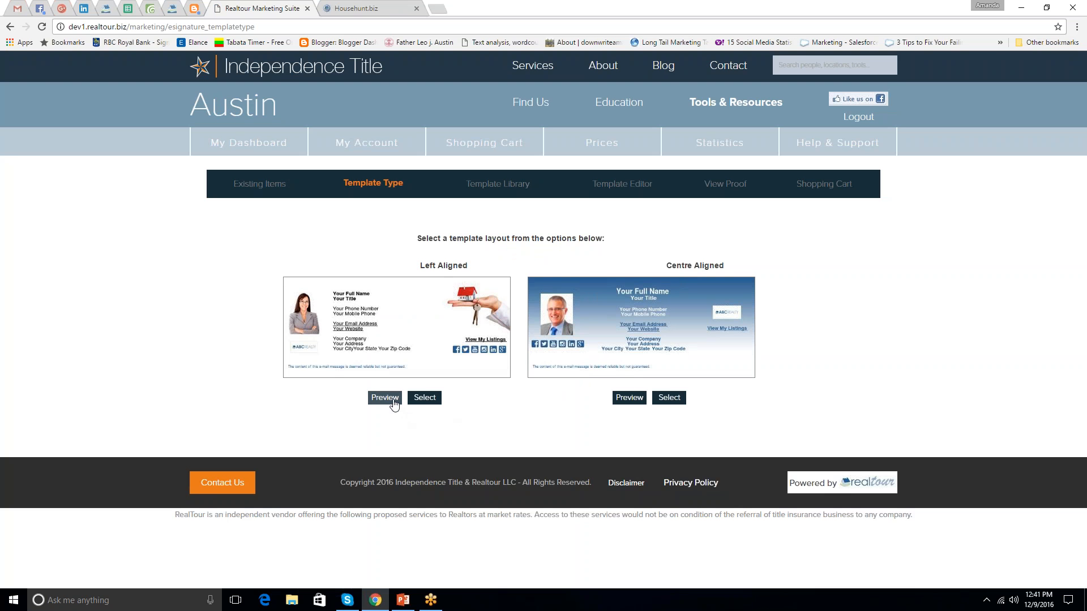
Preview and select the Left Aligned layout, and choose the red gift box template from the Holidays category.
{"action": "left_click", "coordinate": [392, 400]}
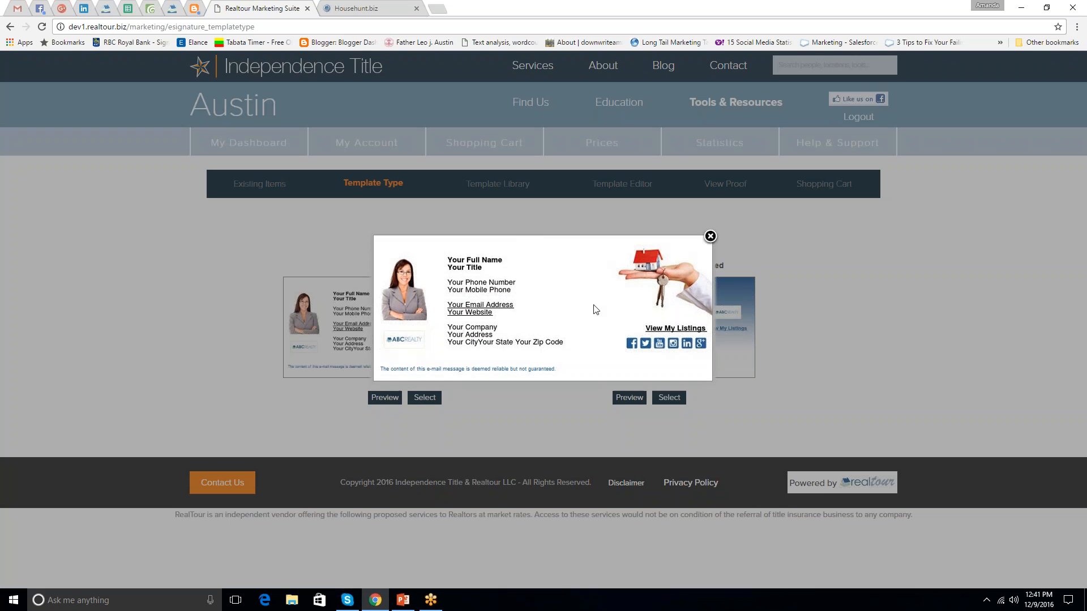
{"action": "left_click", "coordinate": [710, 236]}
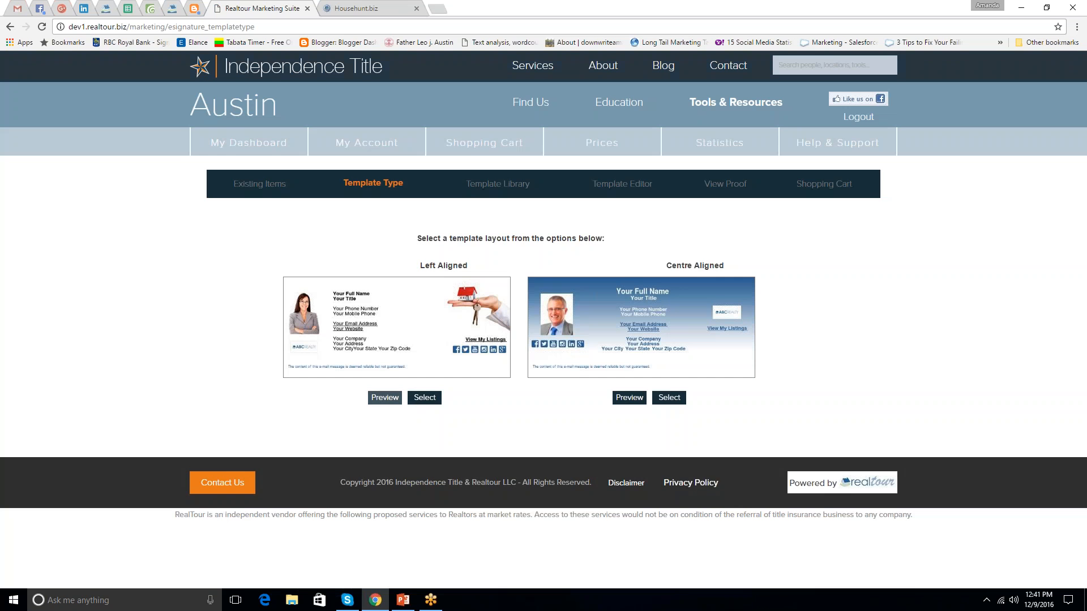
{"action": "left_click", "coordinate": [419, 398]}
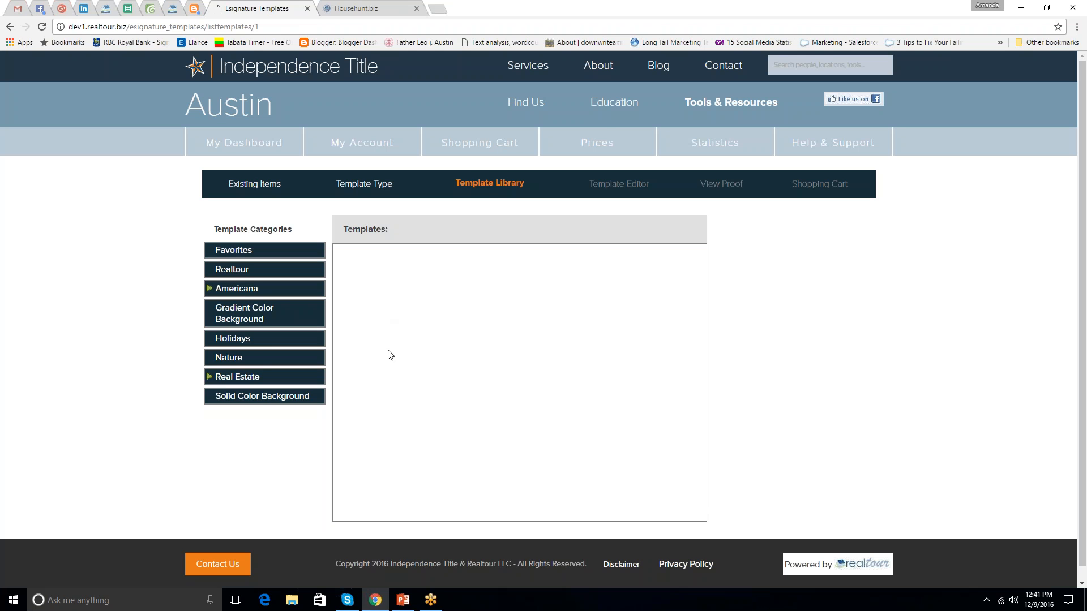
{"action": "left_click", "coordinate": [244, 340]}
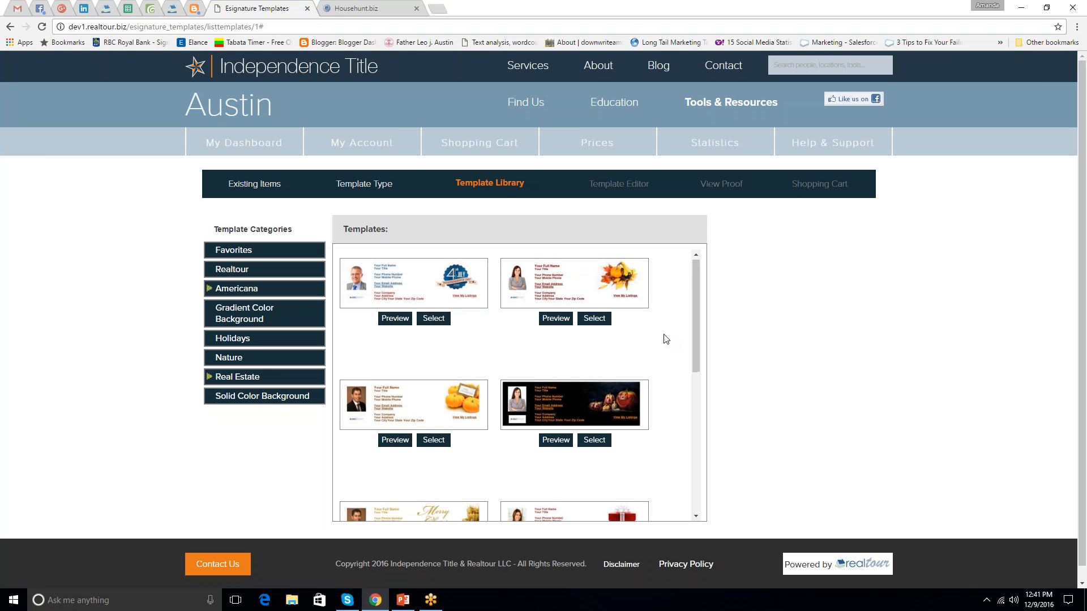
{"action": "scroll", "coordinate": [665, 338], "scroll_direction": "down", "scroll_amount": 3}
{"action": "left_click", "coordinate": [595, 393]}
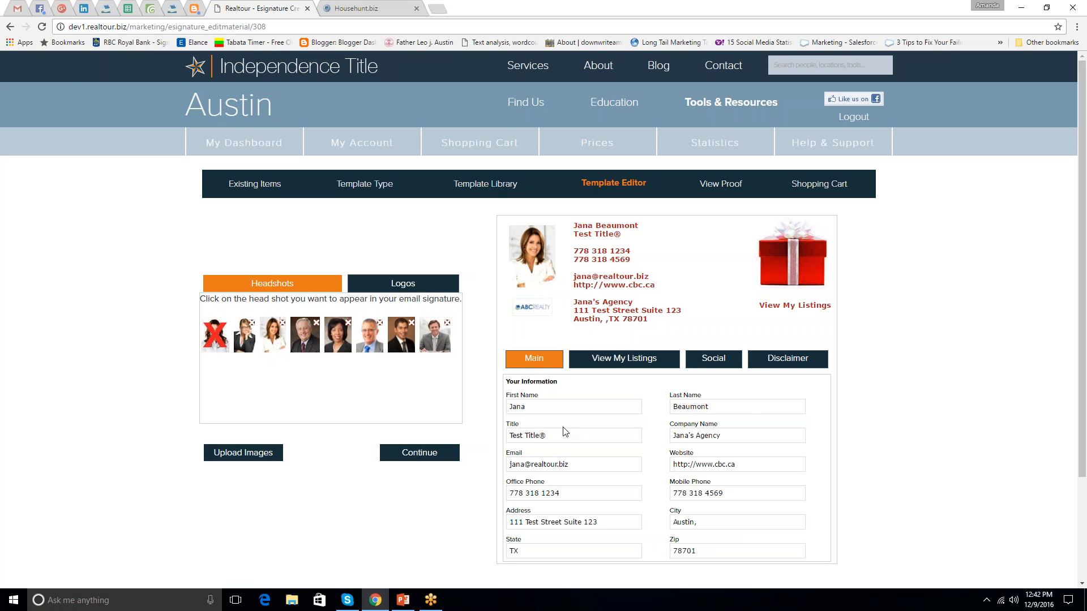
Clear the Title from the signature's main information and open the View My Listings options.
{"action": "left_click_drag", "start_coordinate": [544, 435], "coordinate": [498, 436]}
{"action": "key", "text": "BackSpace"}
{"action": "left_click", "coordinate": [610, 359]}
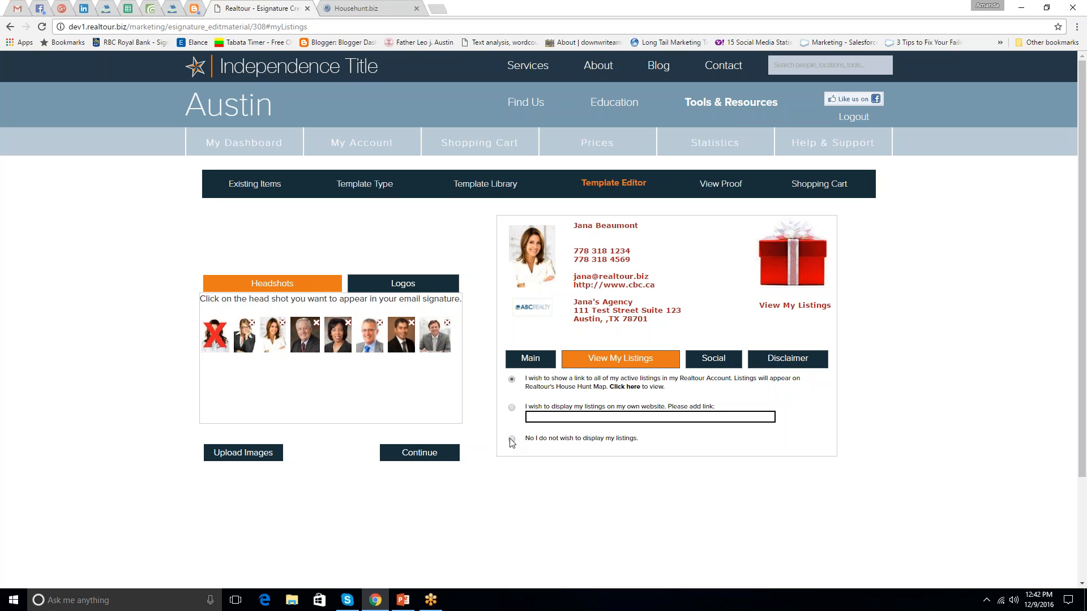
Add Facebook and Youtube links to the signature's social profiles, entering "ww" as a placeholder for each.
{"action": "left_click", "coordinate": [718, 363]}
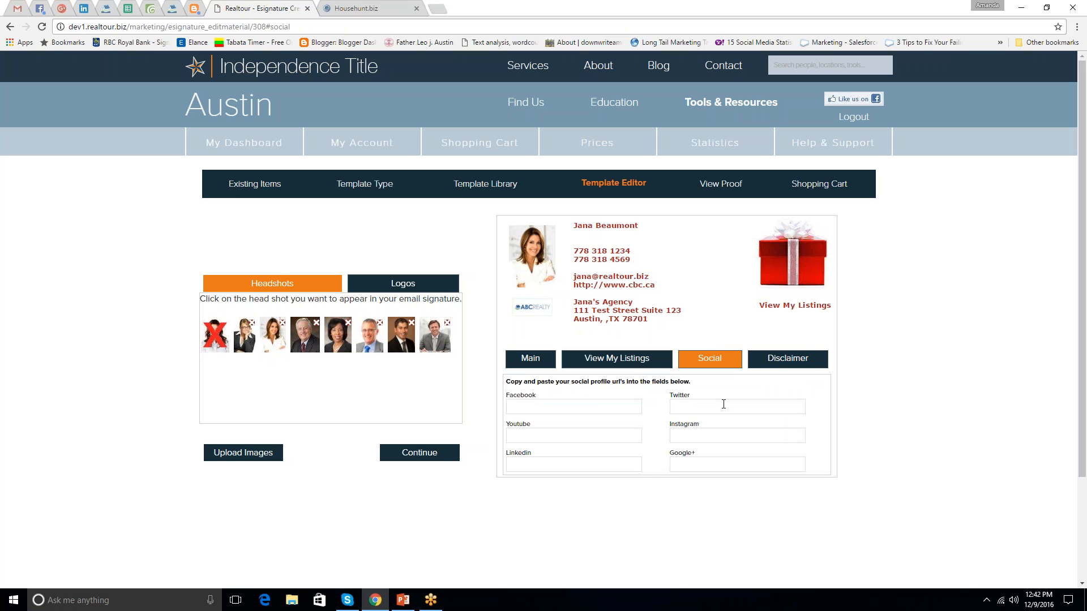
{"action": "left_click", "coordinate": [581, 408]}
{"action": "type", "text": "ww"}
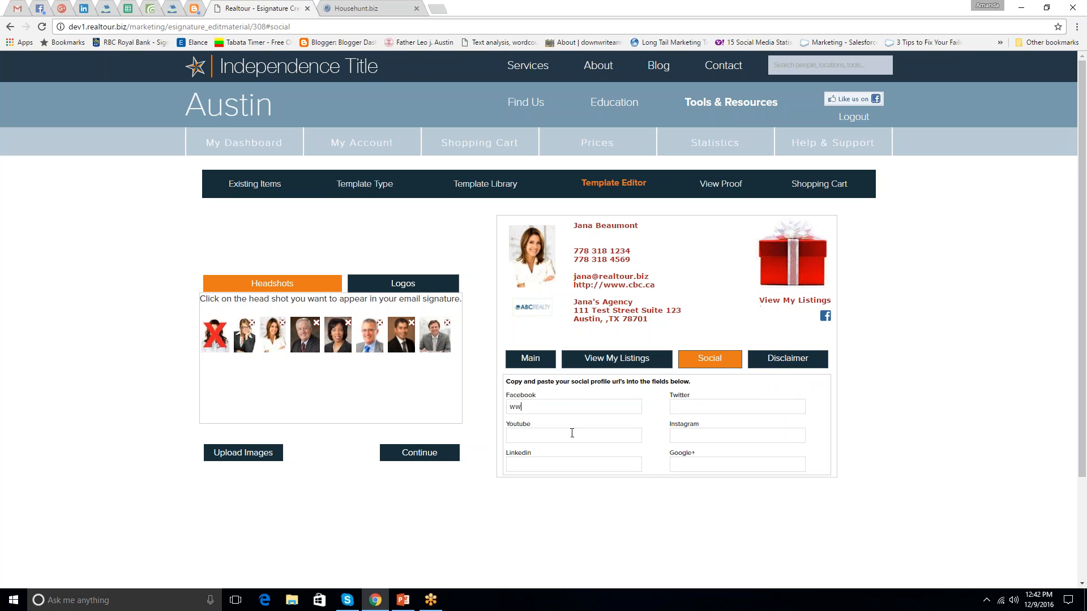
{"action": "type", "text": "ww"}
Check the signature's disclaimer options, continue to the proof and test its View My Listings link.
{"action": "left_click", "coordinate": [777, 360]}
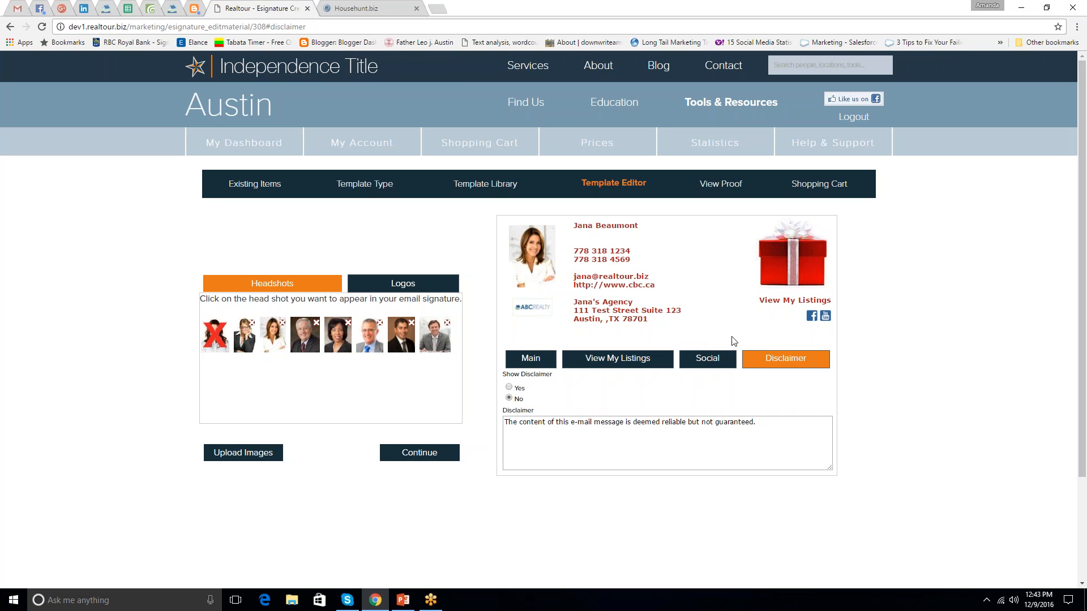
{"action": "left_click", "coordinate": [417, 453]}
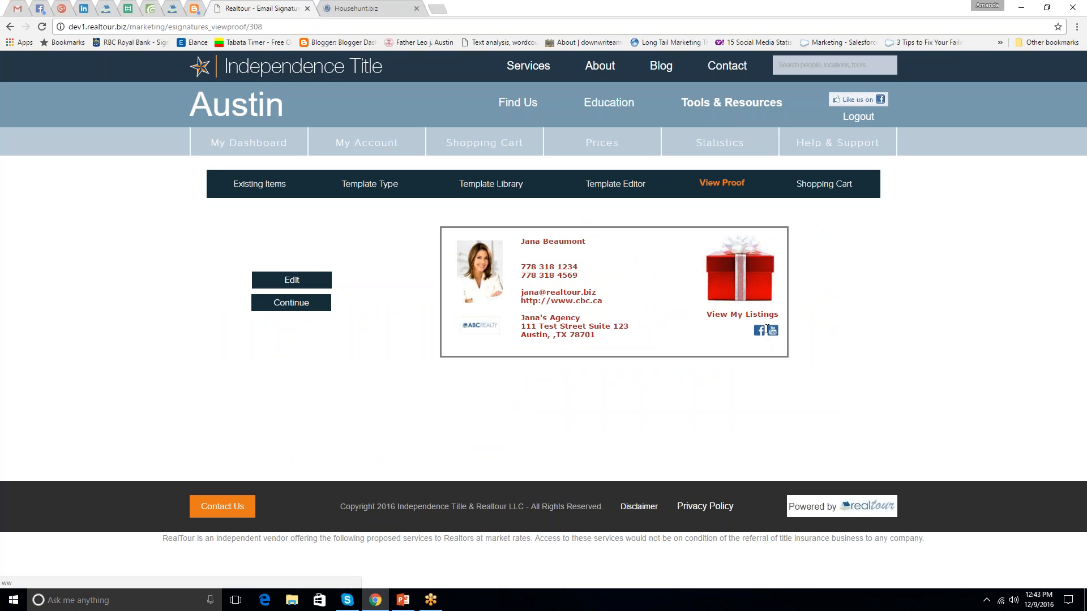
{"action": "left_click", "coordinate": [716, 319]}
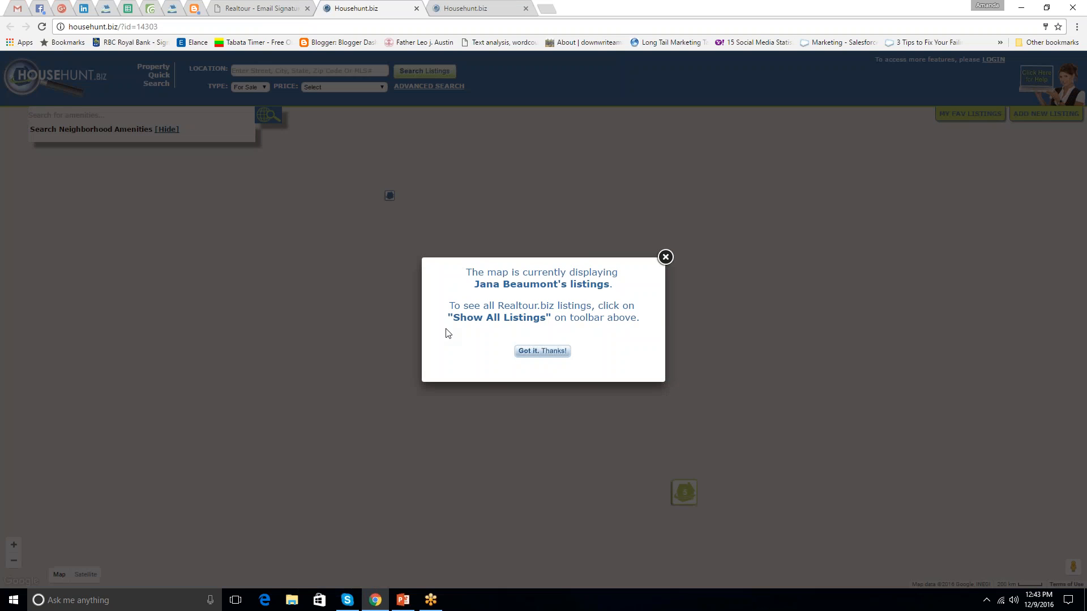
Close the Househunt listings page and open the saved email signatures list from the marketing suite dashboard.
{"action": "key", "text": "ctrl+w"}
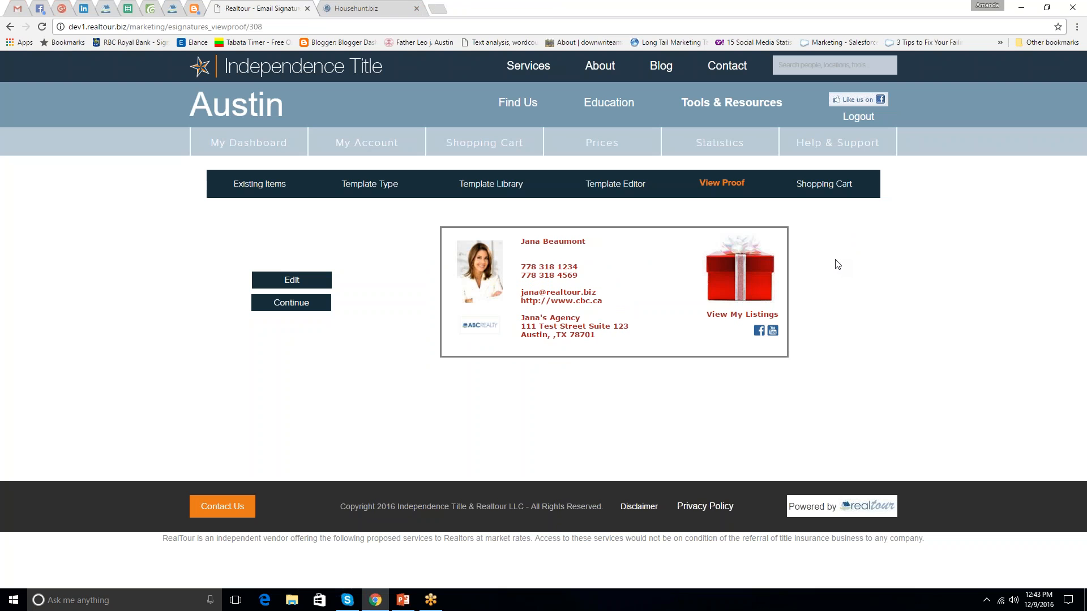
{"action": "mouse_move", "coordinate": [264, 150]}
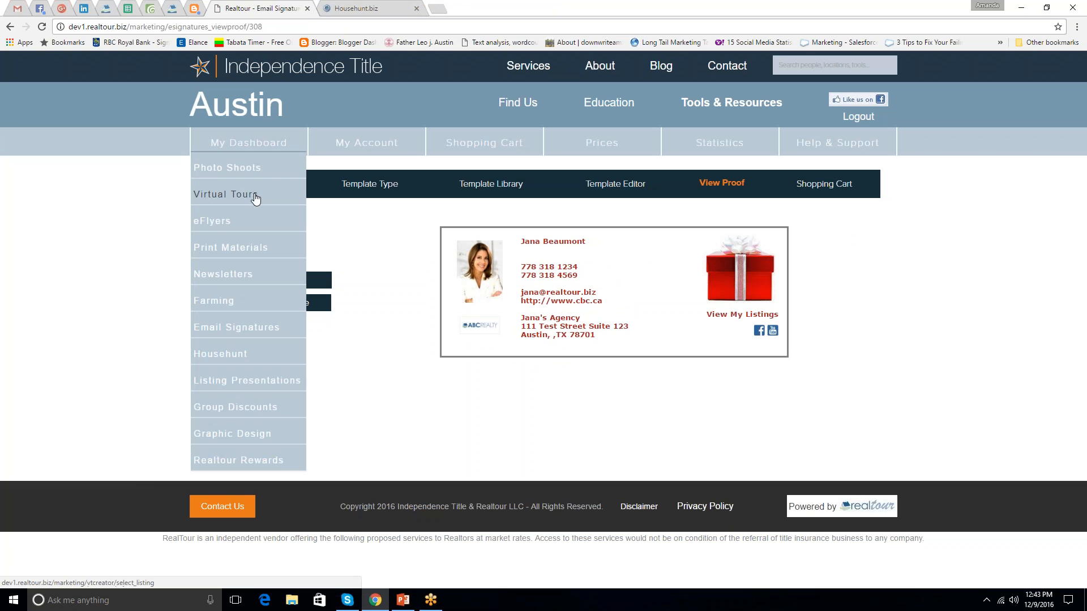
{"action": "left_click", "coordinate": [238, 149]}
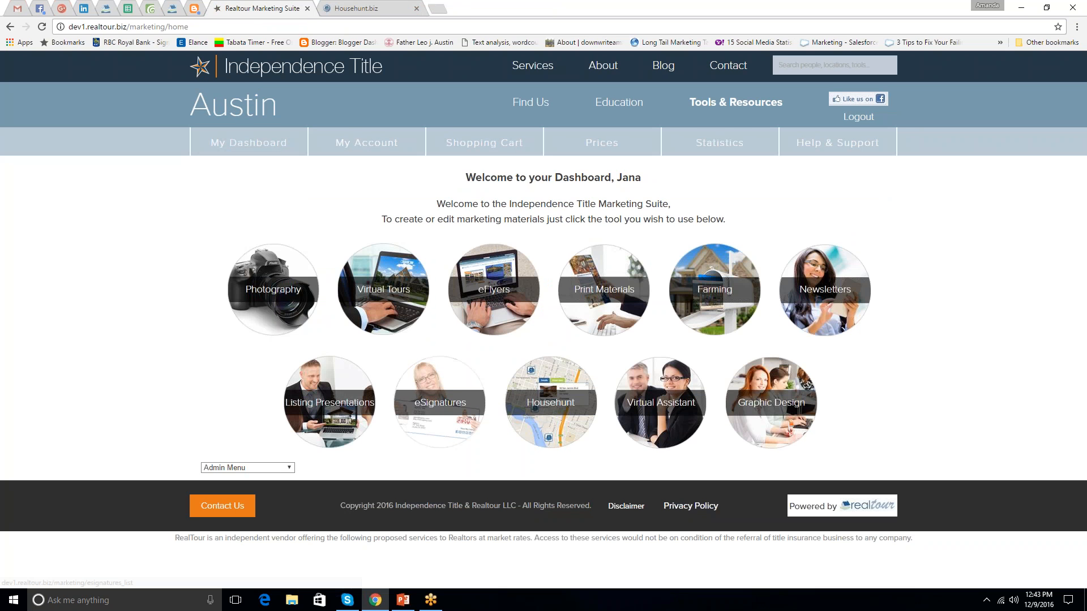
{"action": "left_click", "coordinate": [440, 397]}
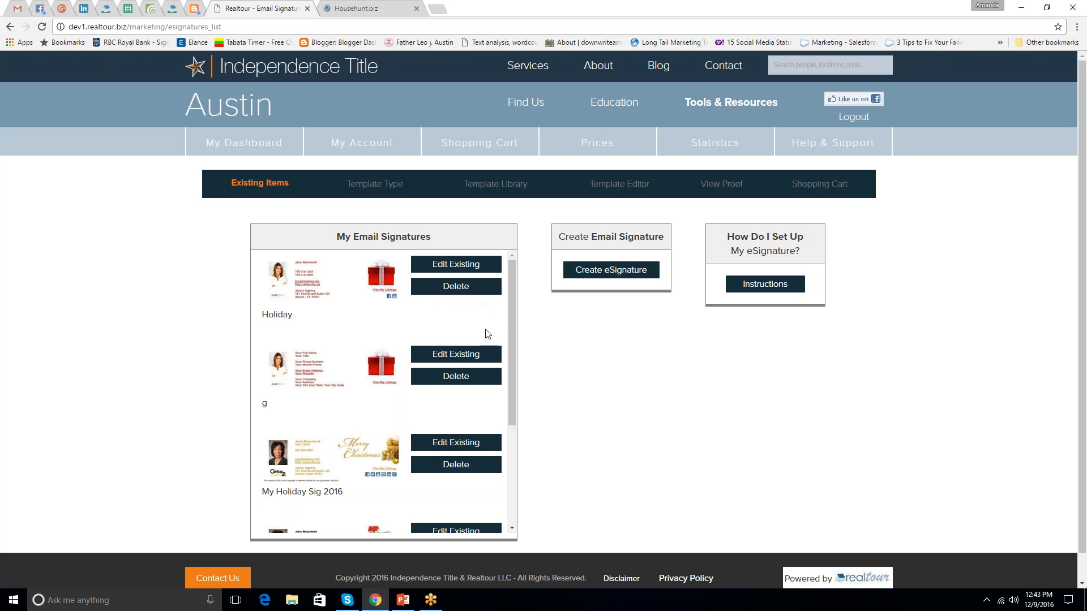
Download the saved Fall 2016 email signature as an HTML document named emailSignature.
{"action": "scroll", "coordinate": [515, 322], "scroll_direction": "down", "scroll_amount": 3}
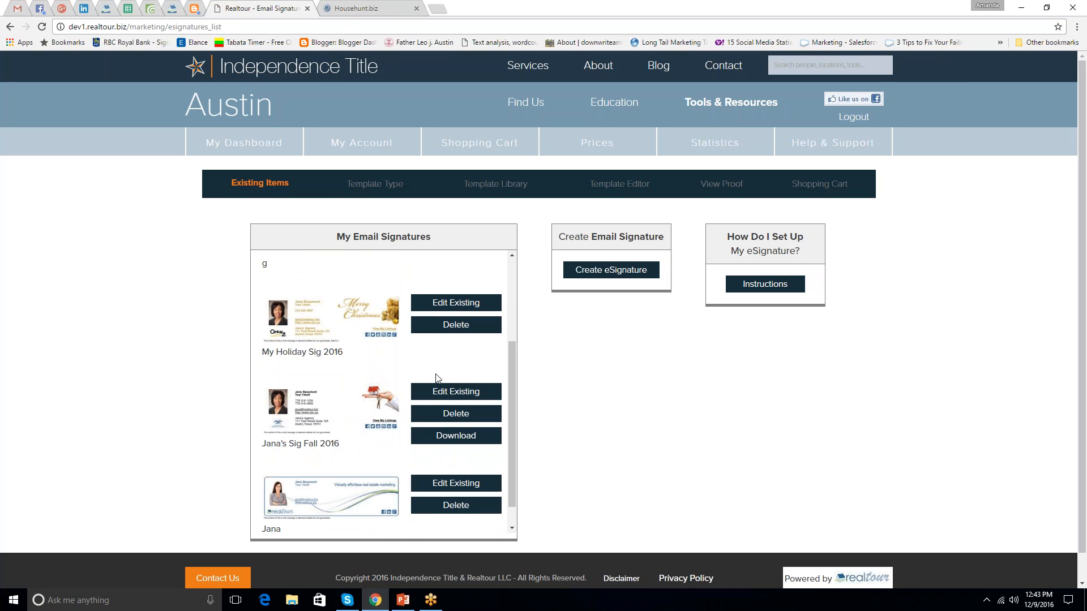
{"action": "mouse_move", "coordinate": [508, 352]}
{"action": "left_mouse_down"}
{"action": "mouse_move", "coordinate": [513, 264]}
{"action": "mouse_move", "coordinate": [522, 368]}
{"action": "mouse_move", "coordinate": [364, 432]}
{"action": "left_mouse_up"}
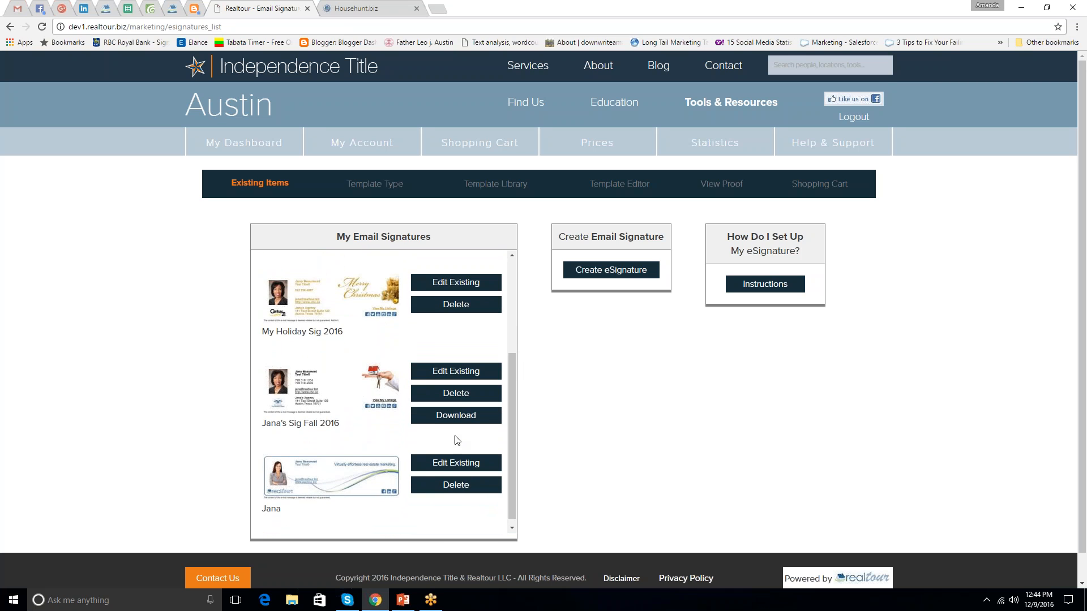
{"action": "left_click", "coordinate": [453, 419]}
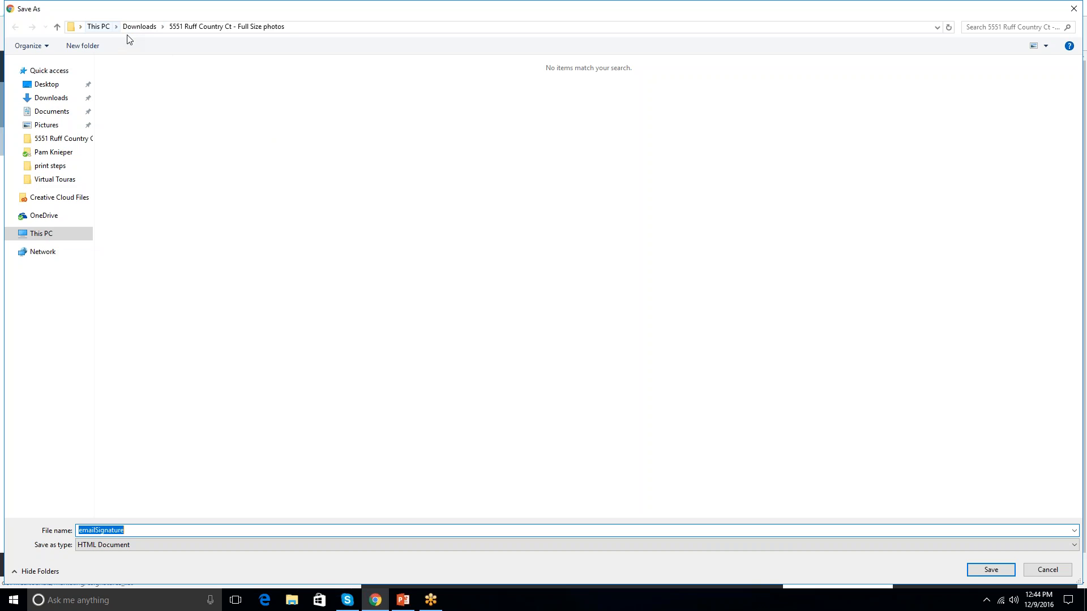
{"action": "left_click", "coordinate": [981, 569]}
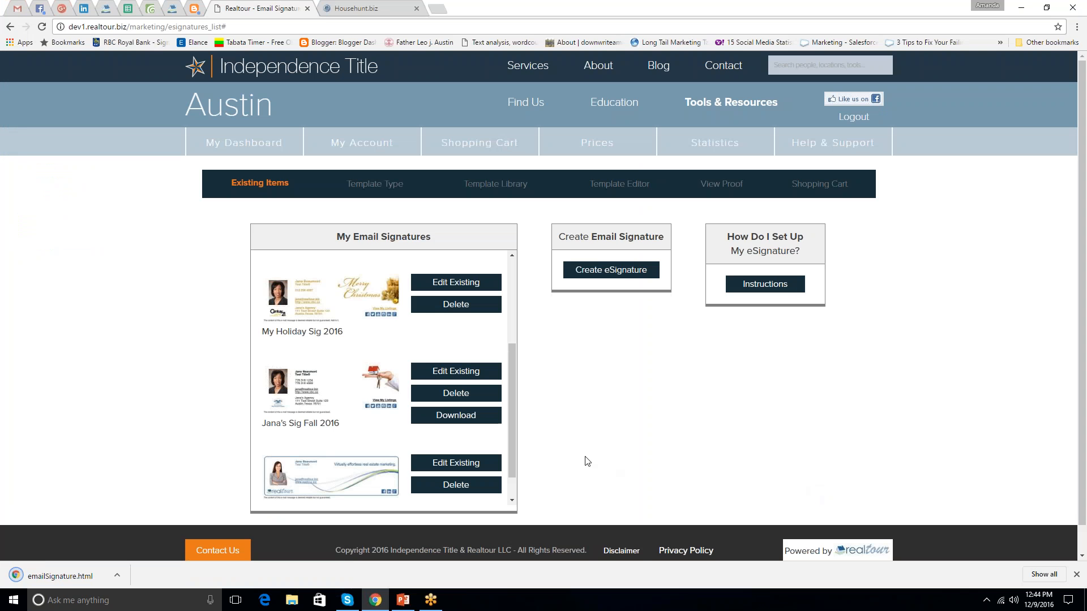
Open the downloaded emailSignature.html, select its entire contents and close the page.
{"action": "left_click", "coordinate": [74, 580]}
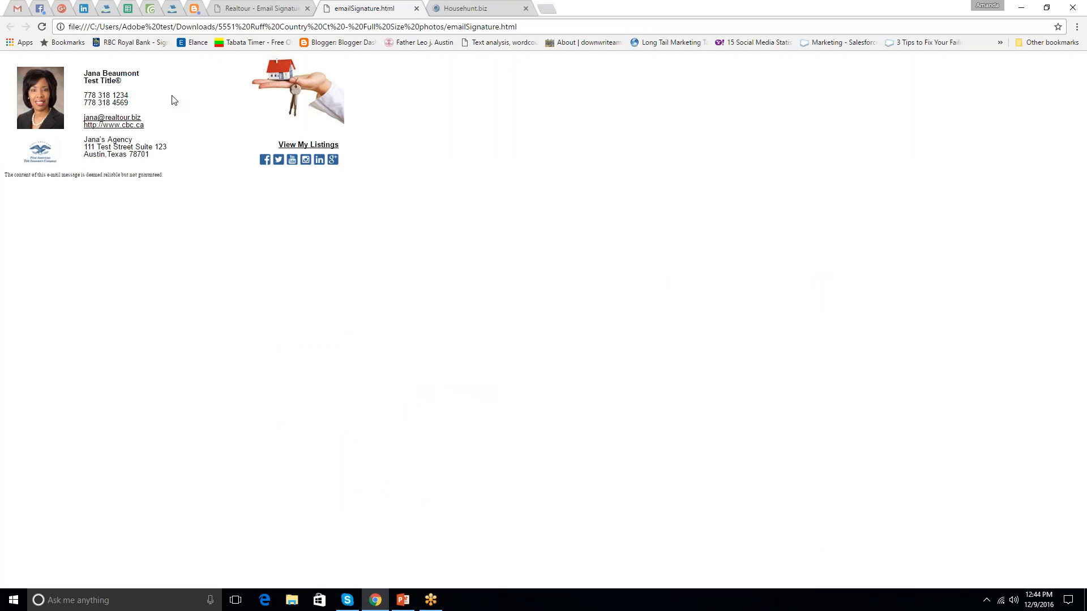
{"action": "key", "text": "ctrl+a"}
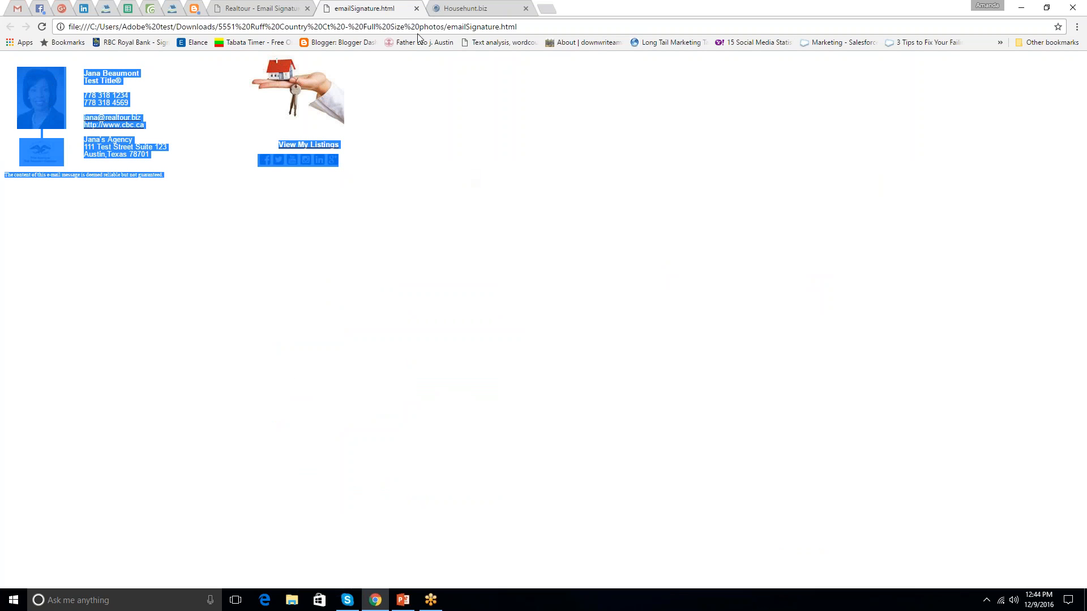
{"action": "left_click", "coordinate": [416, 8]}
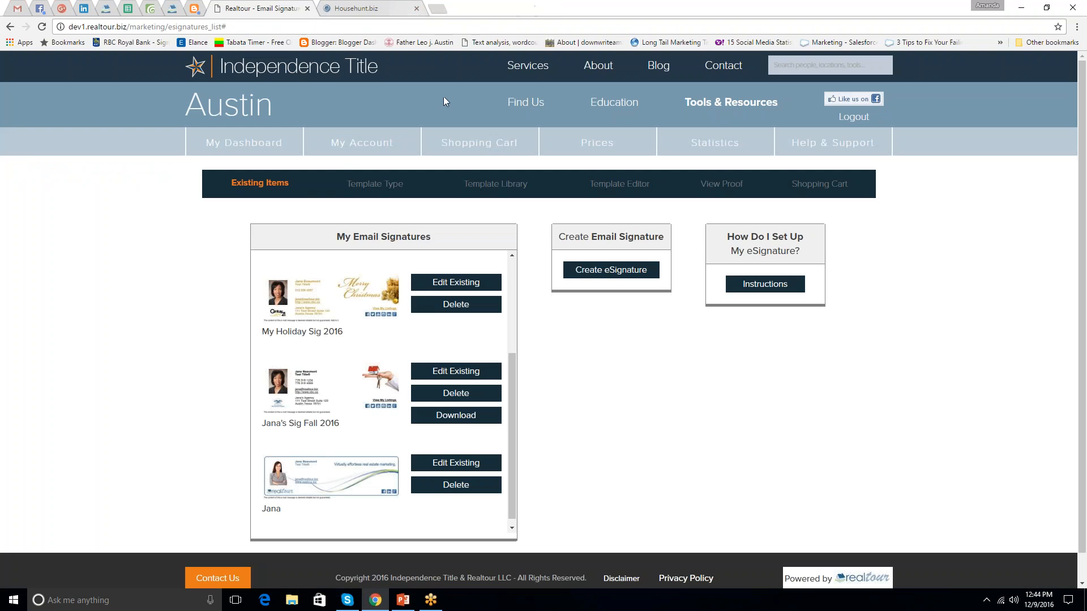
Review the eSignature setup instructions for Gmail, Hotmail and Outlook, and close them.
{"action": "left_click", "coordinate": [752, 293]}
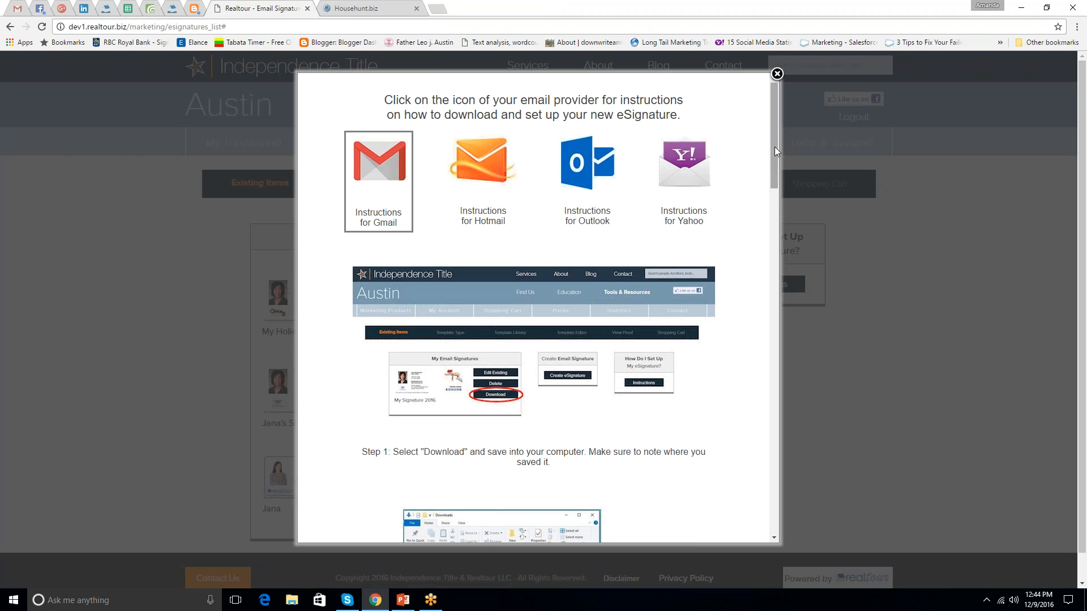
{"action": "mouse_move", "coordinate": [775, 146]}
{"action": "left_mouse_down"}
{"action": "mouse_move", "coordinate": [779, 381]}
{"action": "mouse_move", "coordinate": [781, 155]}
{"action": "left_mouse_up"}
{"action": "scroll", "coordinate": [733, 189], "scroll_direction": "up", "scroll_amount": 1}
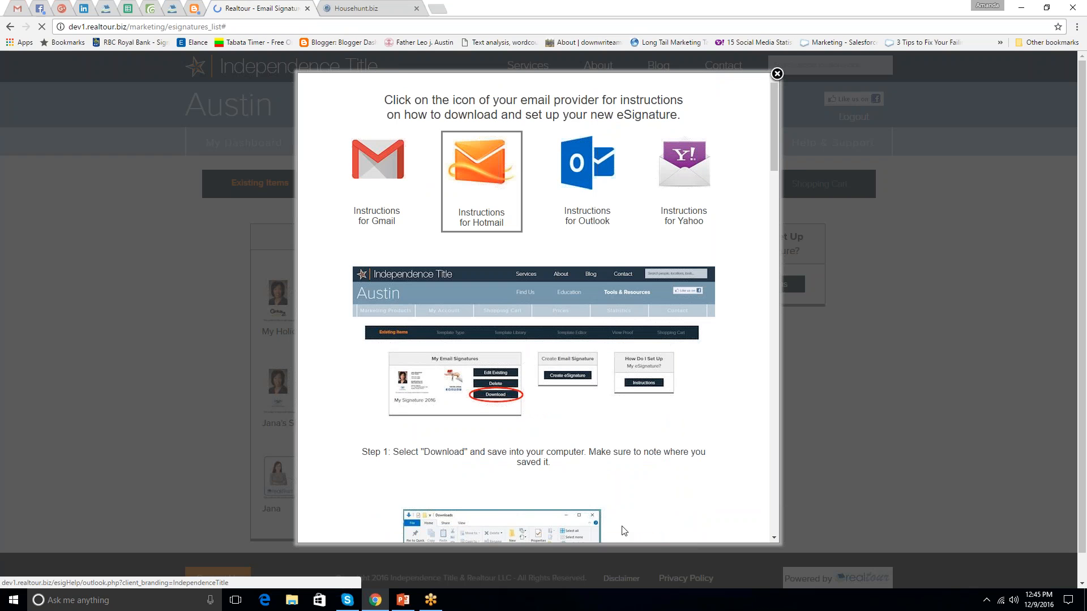
{"action": "left_click_drag", "start_coordinate": [772, 115], "coordinate": [641, 135]}
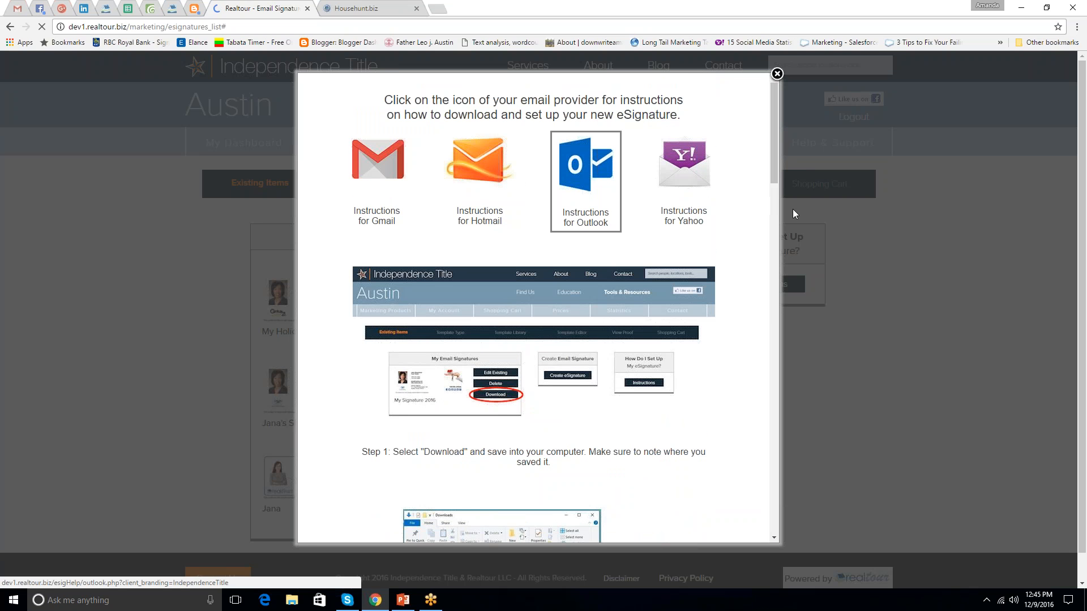
{"action": "left_click_drag", "start_coordinate": [772, 138], "coordinate": [777, 74]}
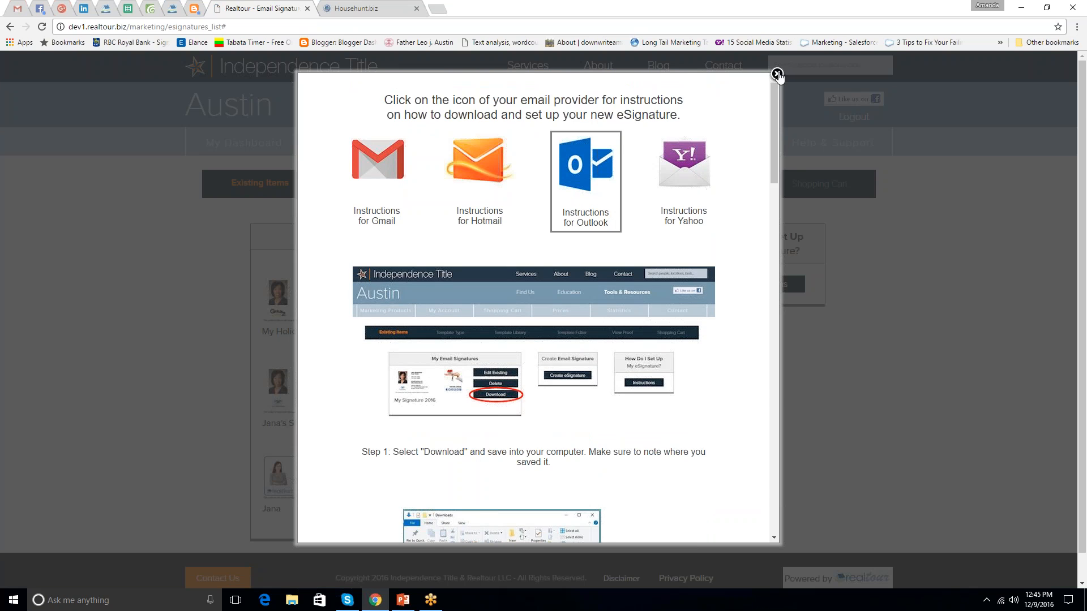
{"action": "left_click", "coordinate": [777, 74]}
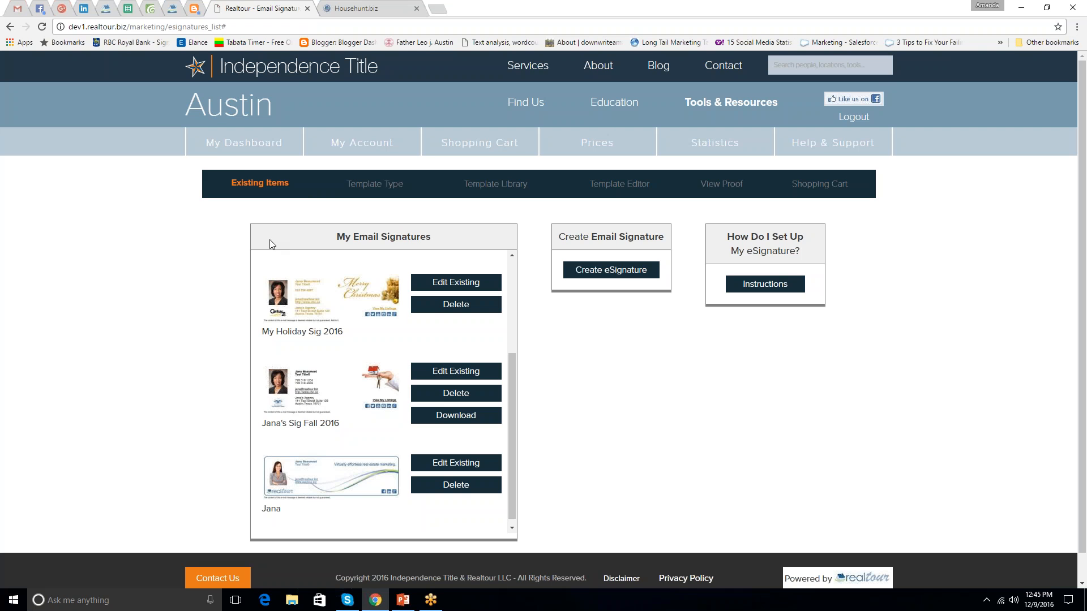
Return to the marketing suite dashboard.
{"action": "mouse_move", "coordinate": [242, 152]}
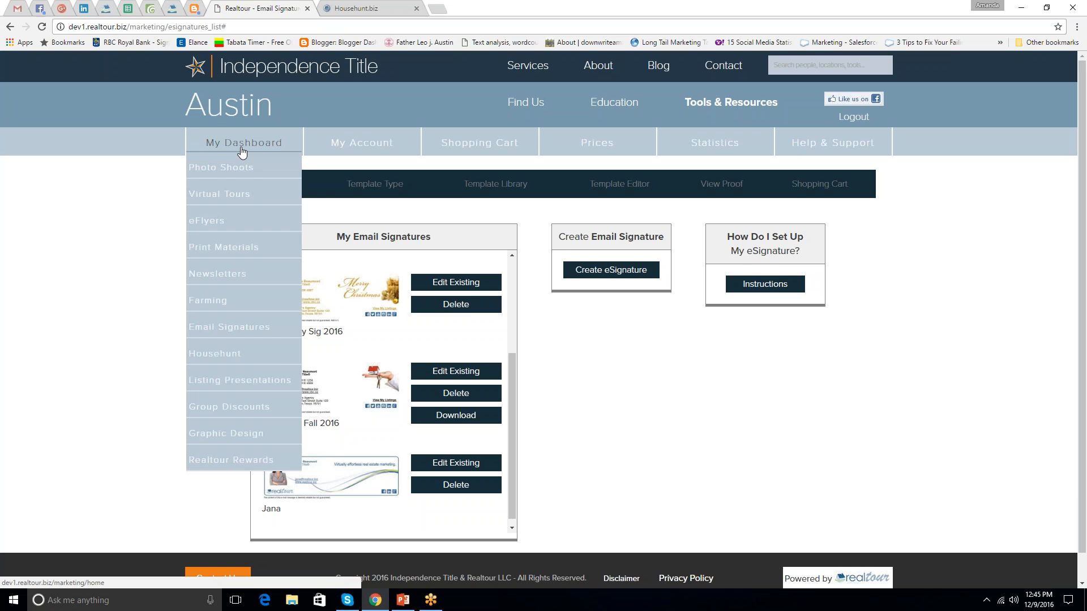
{"action": "left_click", "coordinate": [243, 148]}
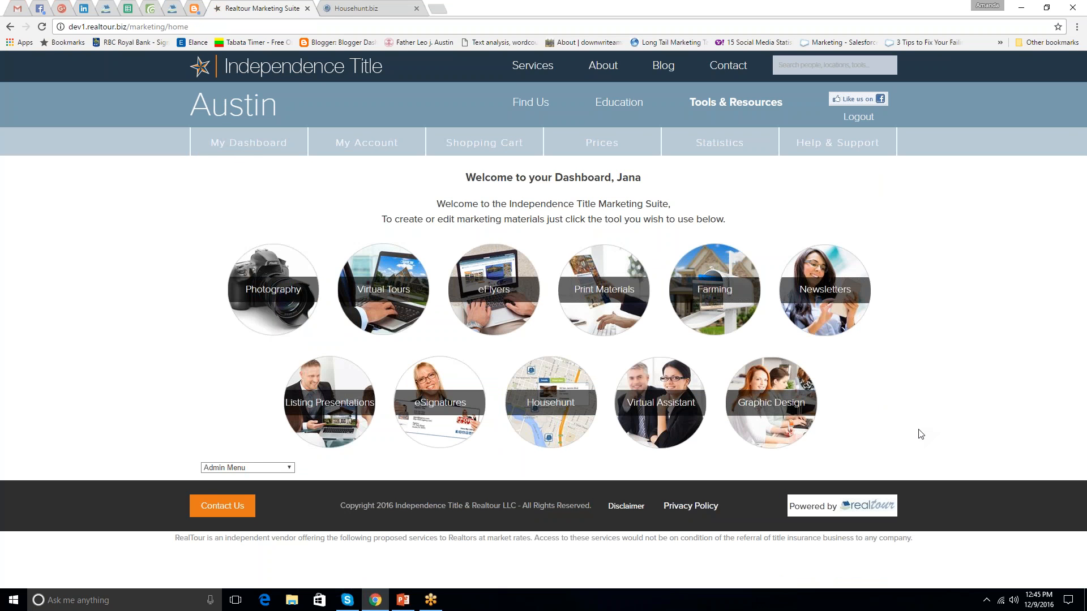
{"action": "left_click", "coordinate": [1079, 413]}
Switch to the Overcoming Objections presentation in PowerPoint and start its slide show from the first slide.
{"action": "left_click", "coordinate": [405, 604]}
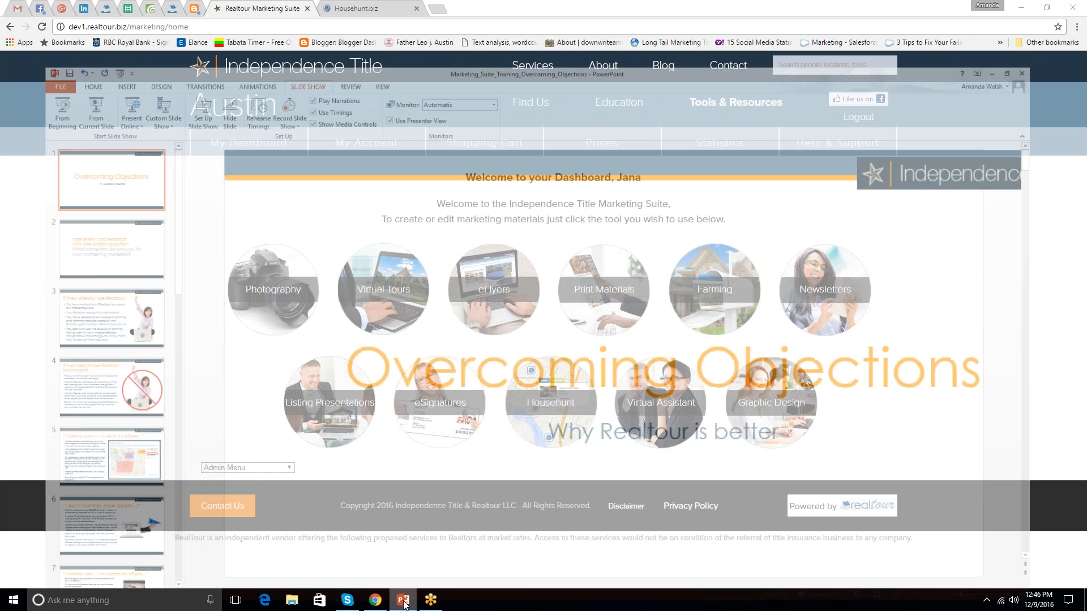
{"action": "left_click", "coordinate": [29, 52]}
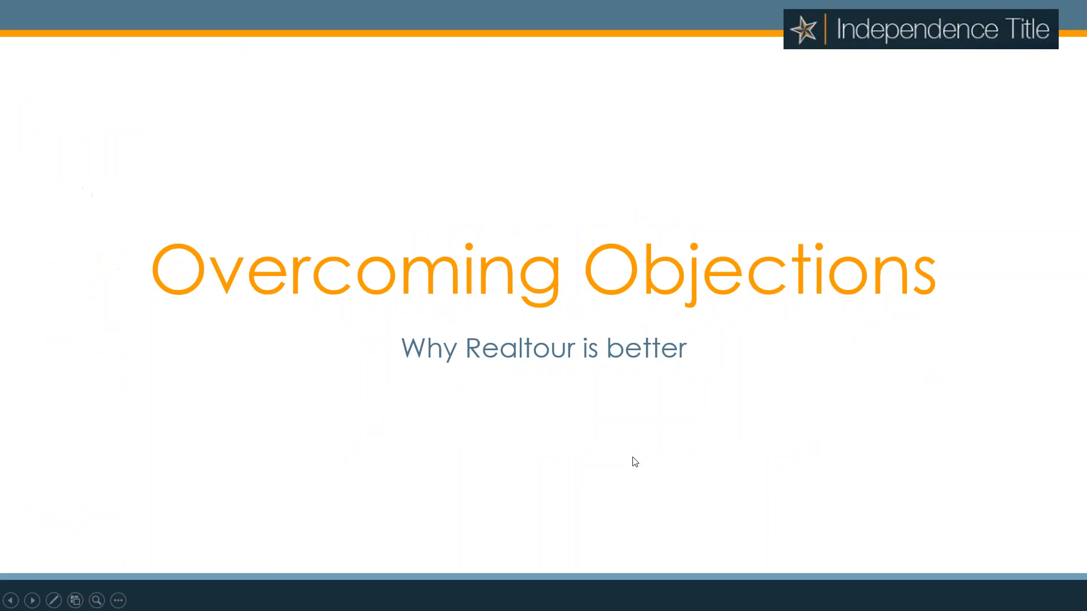